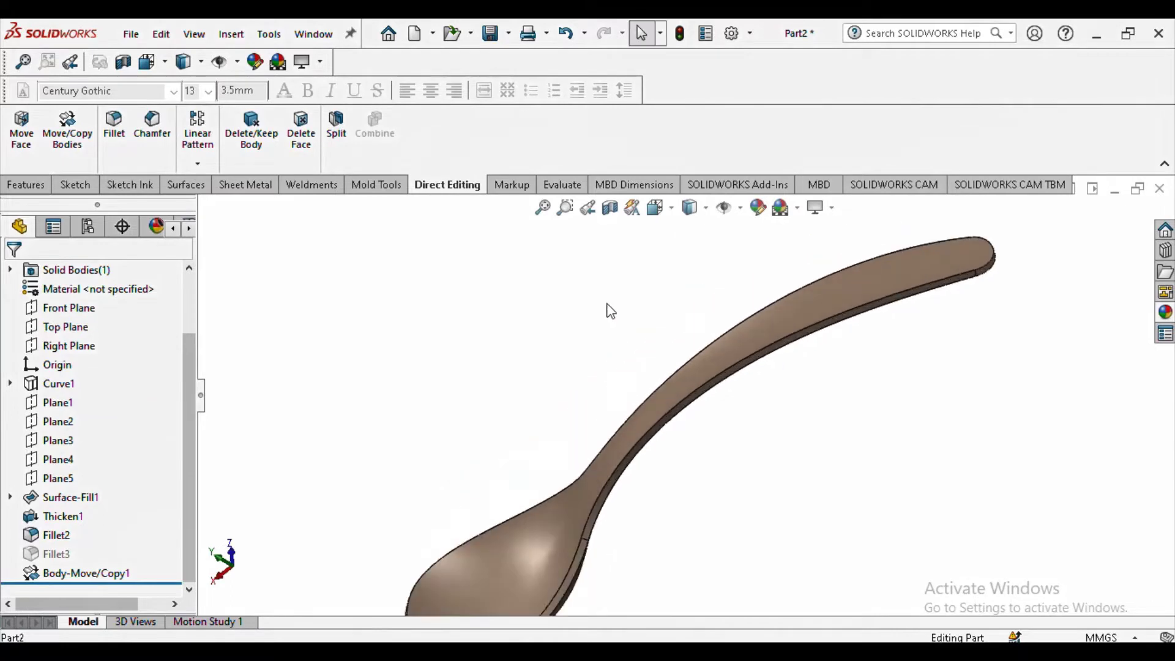
Step: Try light orange, light green and light yellow as the colour of the spoon's polished nickel appearance
{"action": "scroll", "coordinate": [649, 442], "scroll_direction": "up", "scroll_amount": 2}
{"action": "left_click", "coordinate": [757, 208]}
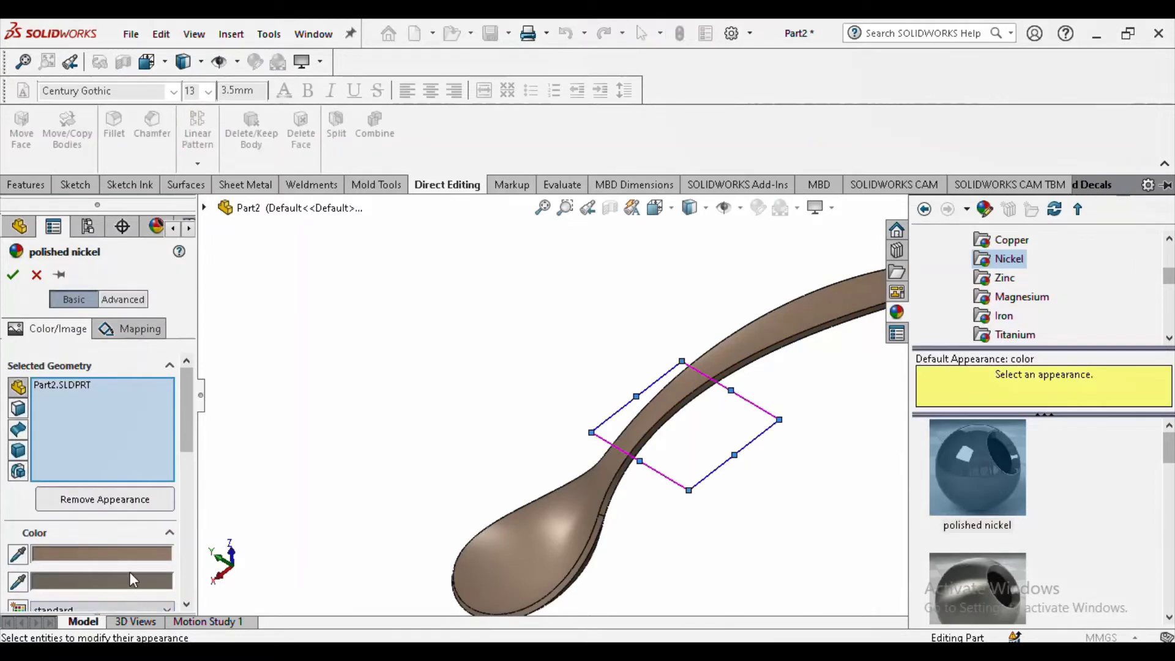
{"action": "scroll", "coordinate": [130, 572], "scroll_direction": "down", "scroll_amount": 5}
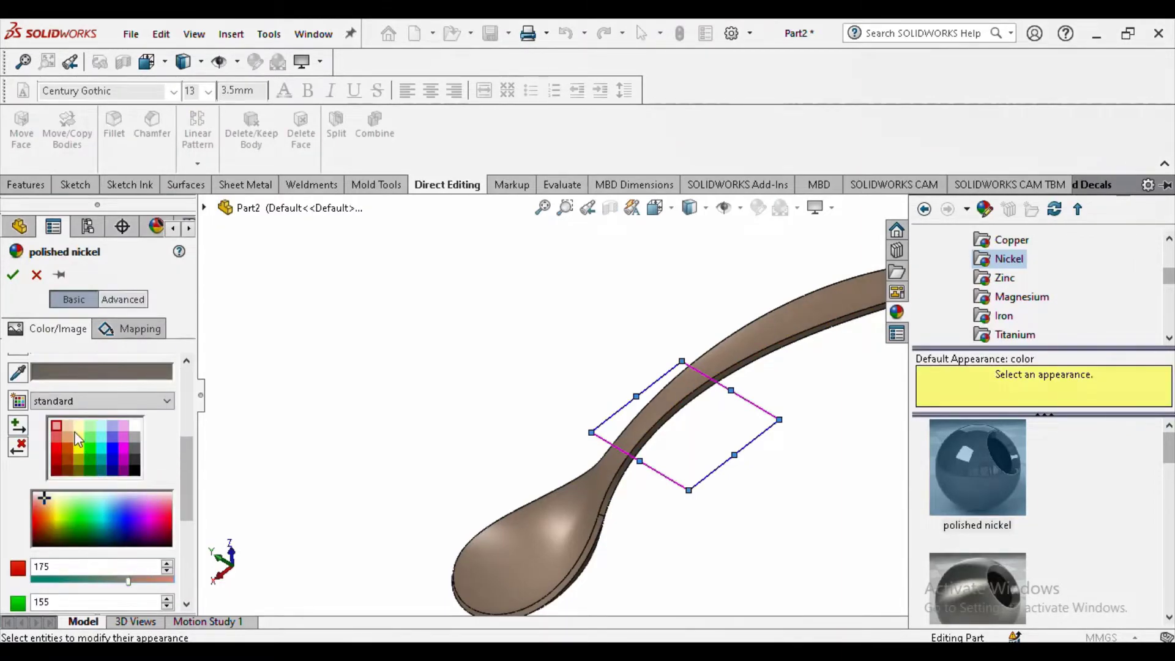
{"action": "left_click", "coordinate": [67, 428]}
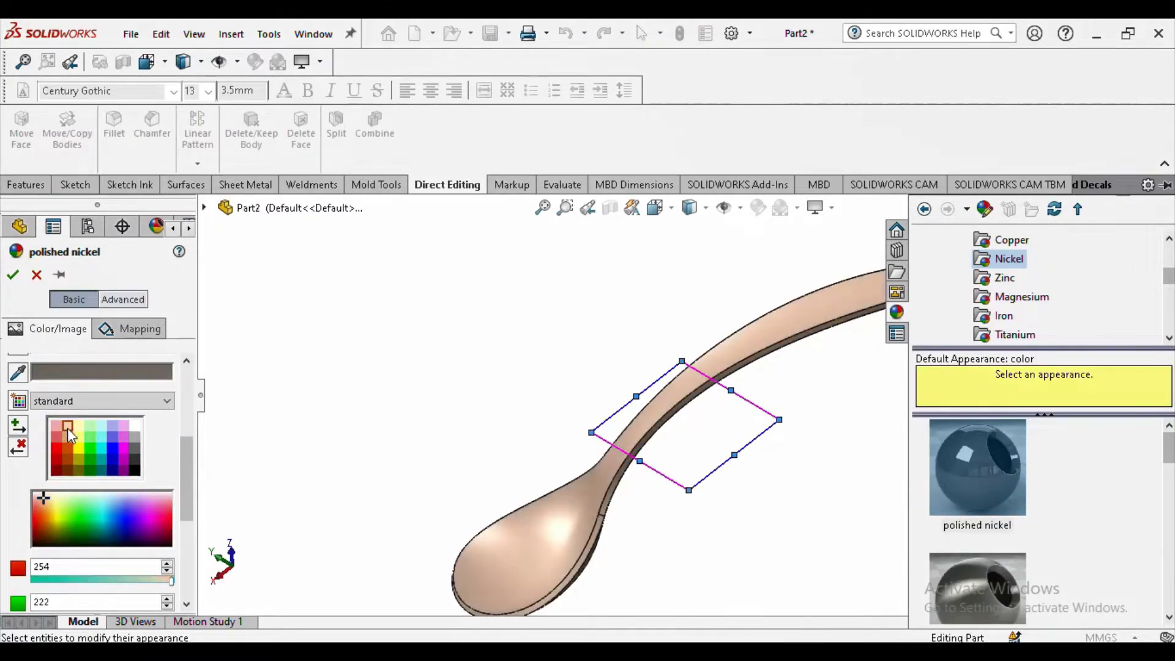
{"action": "left_click", "coordinate": [90, 426]}
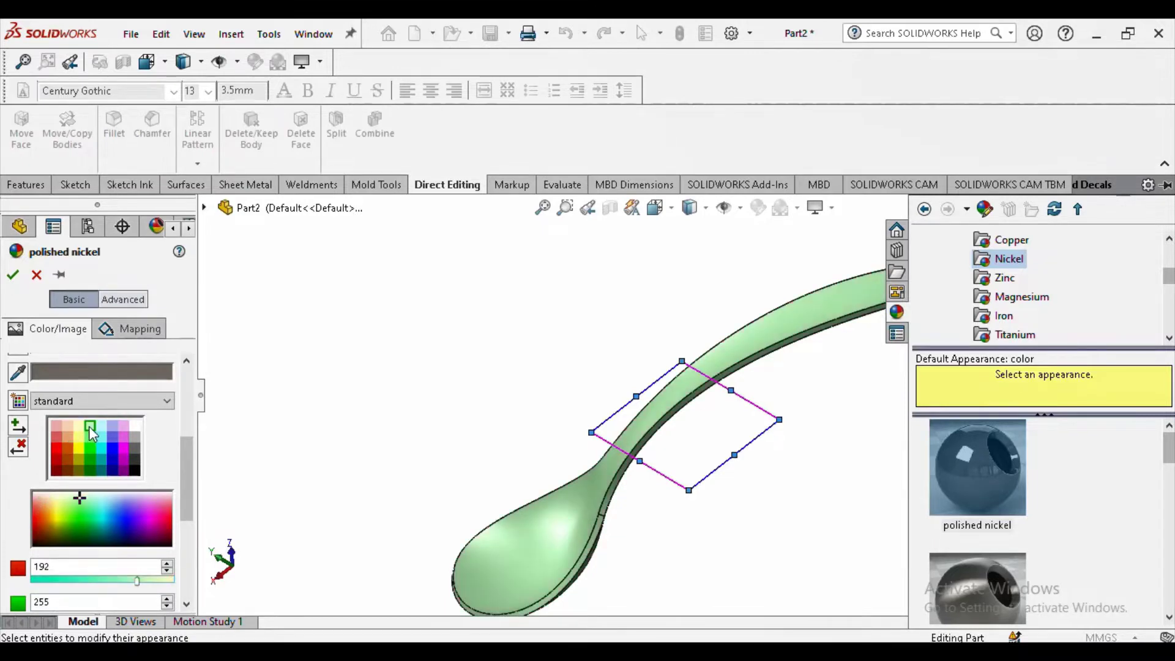
{"action": "left_click", "coordinate": [79, 427]}
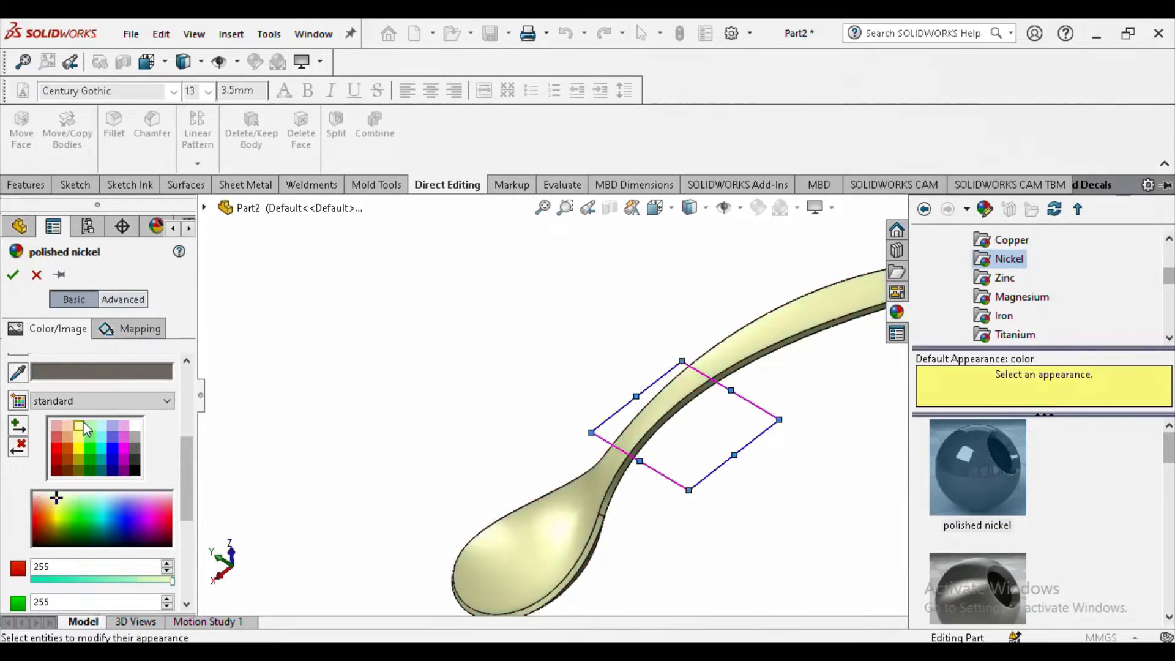
{"action": "key", "text": "Escape"}
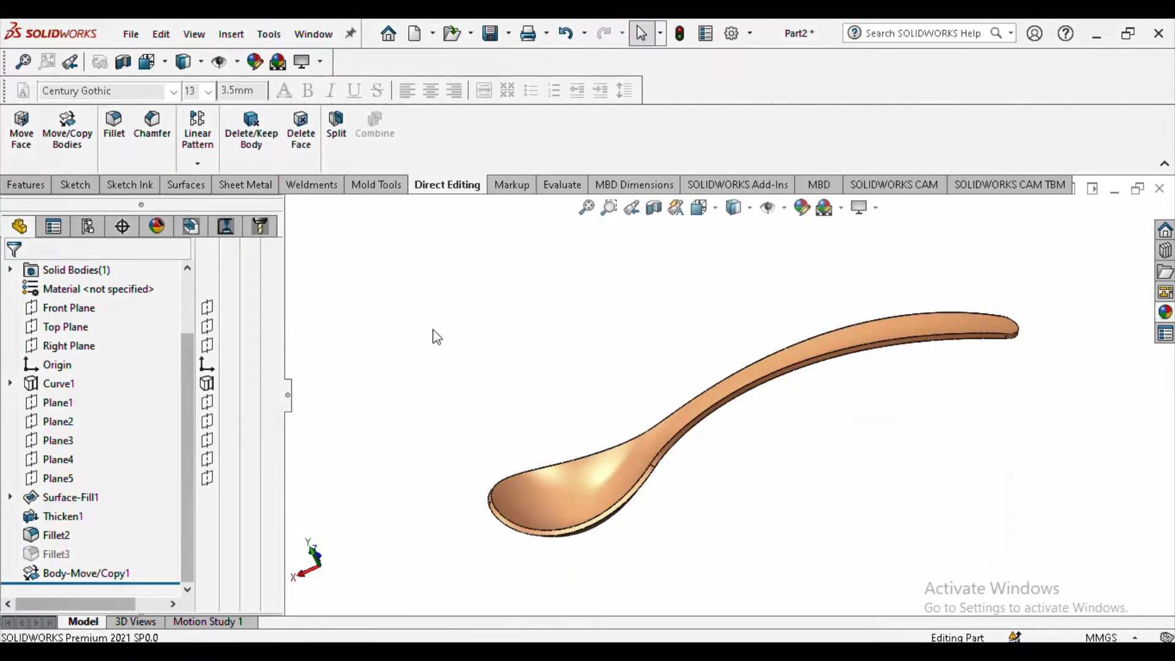
{"action": "middle_click_drag", "start_coordinate": [734, 438], "coordinate": [743, 542]}
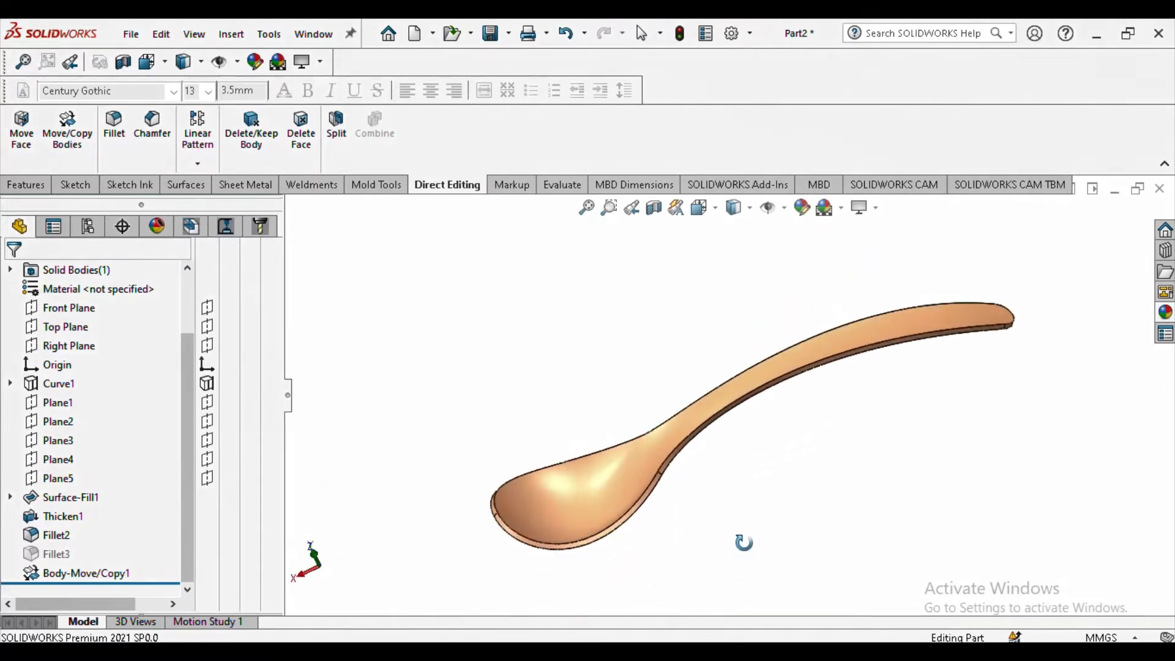
{"action": "key", "text": "Escape"}
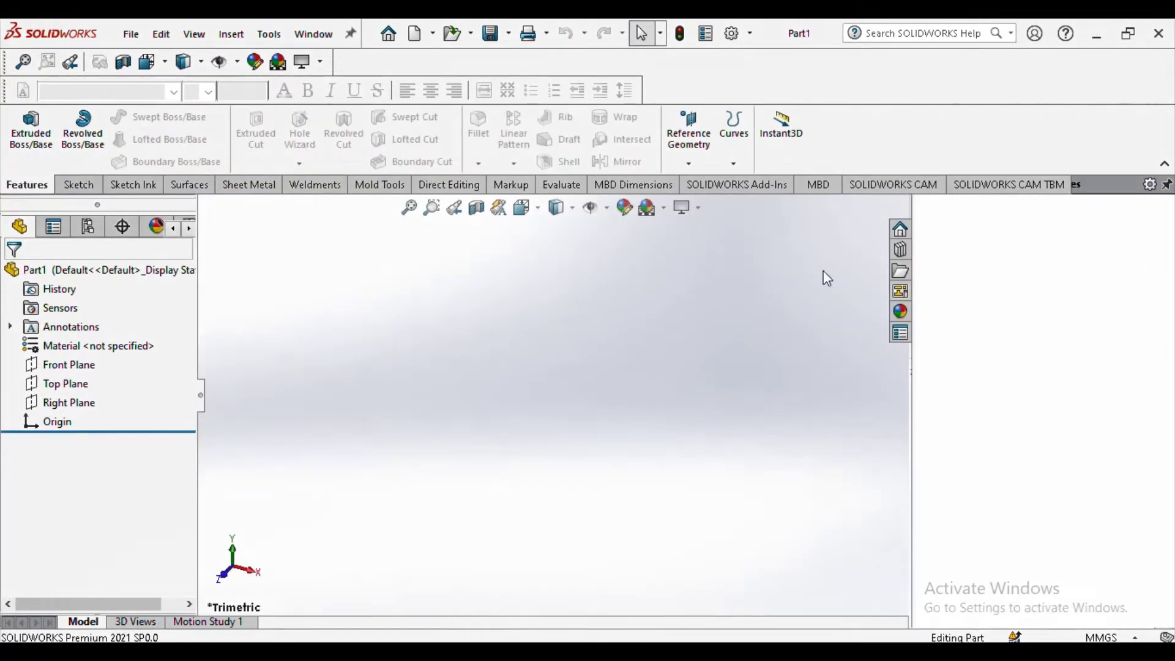
Step: Create a new part document
{"action": "left_click", "coordinate": [132, 32]}
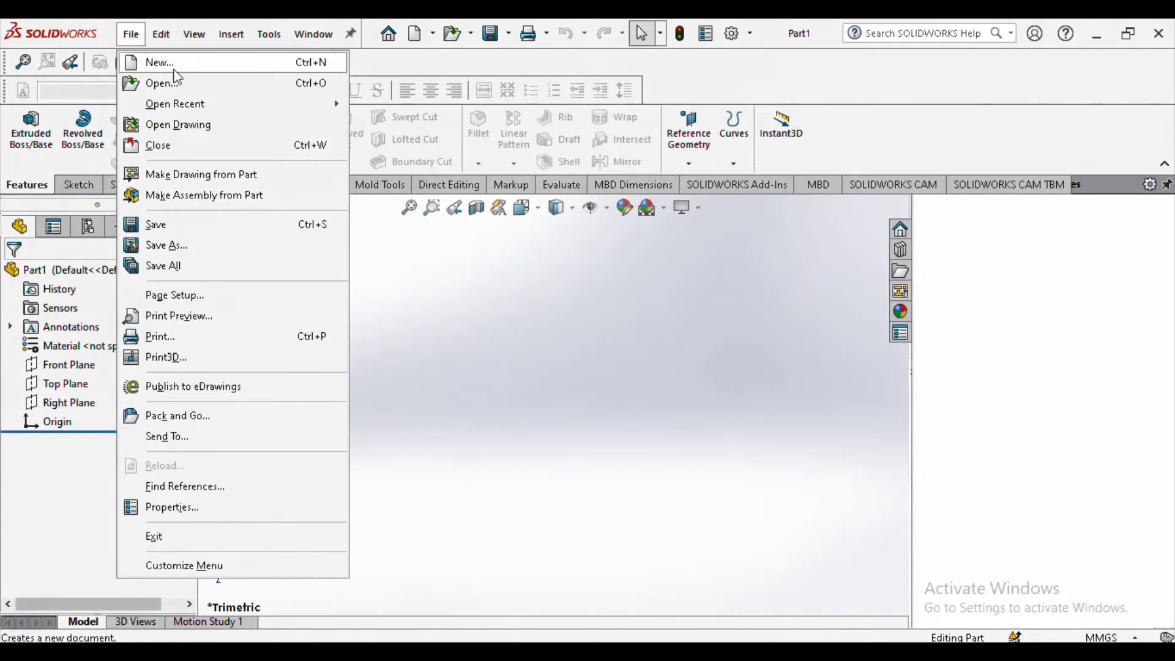
{"action": "left_click", "coordinate": [181, 72]}
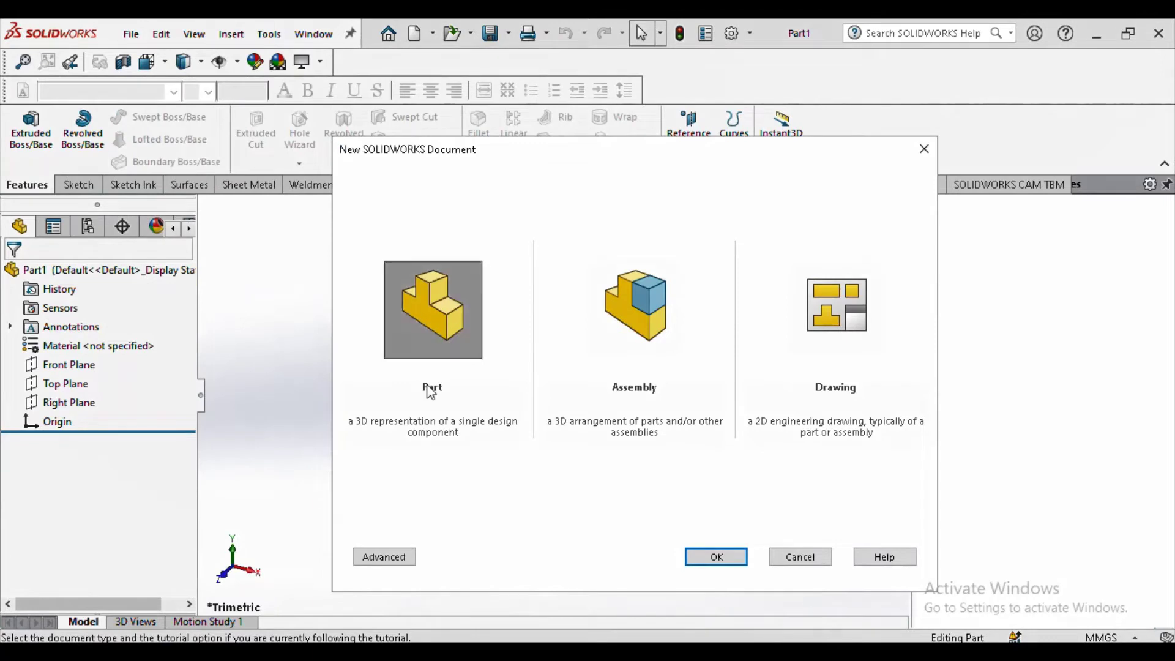
{"action": "left_click", "coordinate": [718, 555]}
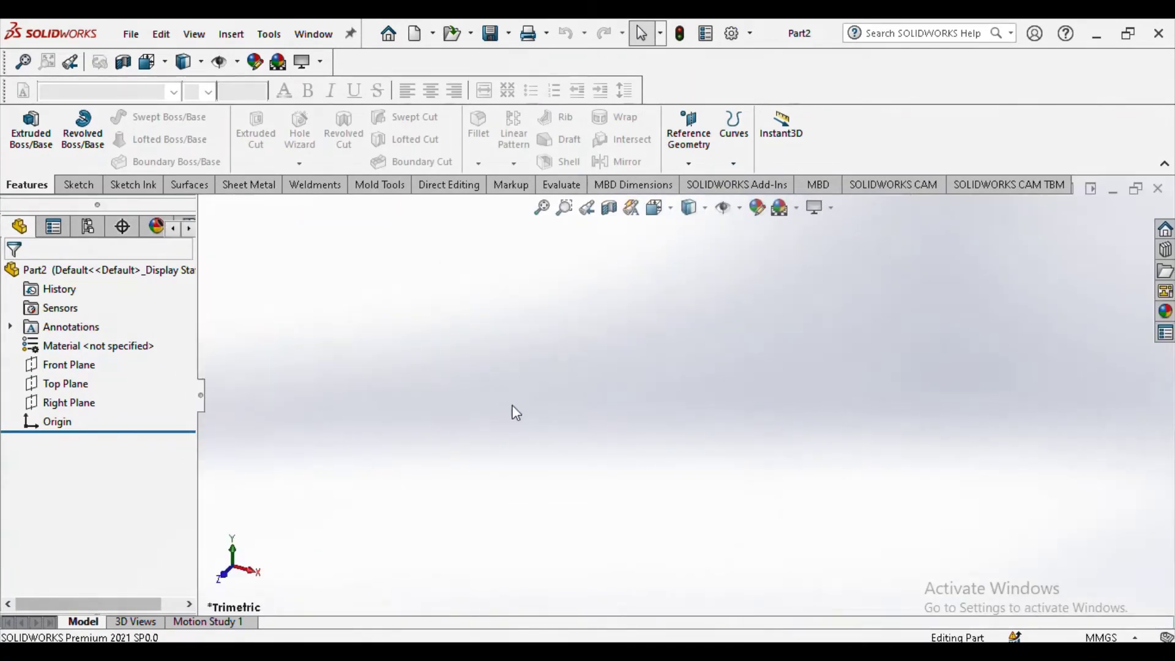
Step: Set the new part's scene to Plain White and collapse the task pane
{"action": "left_click", "coordinate": [797, 211]}
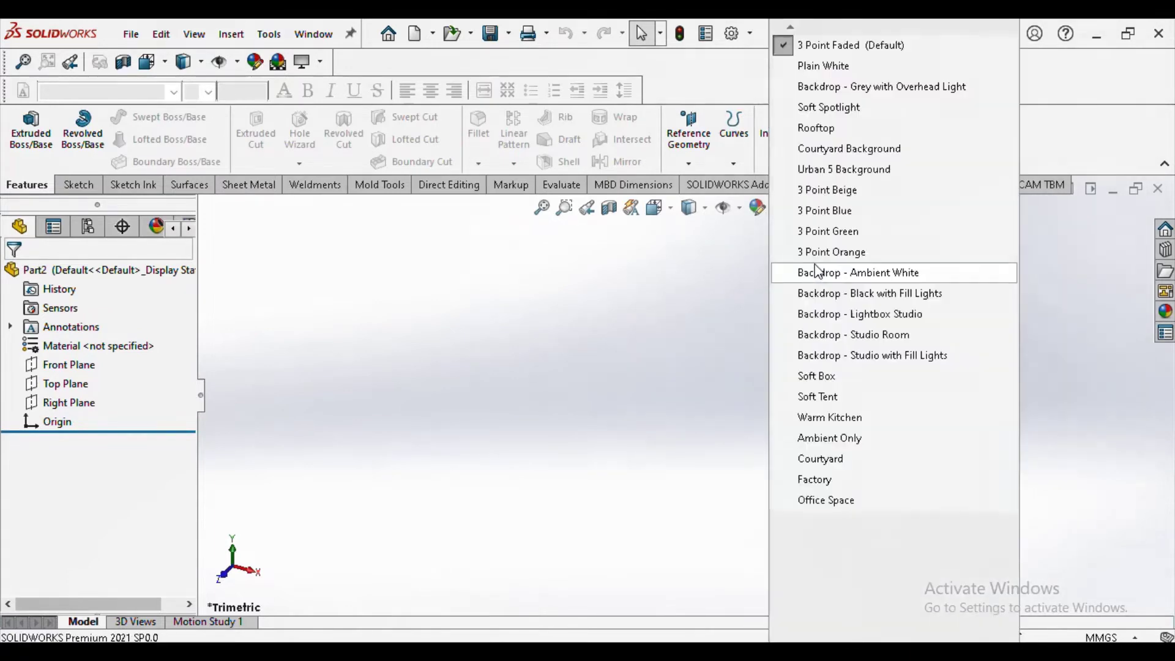
{"action": "left_click", "coordinate": [835, 65]}
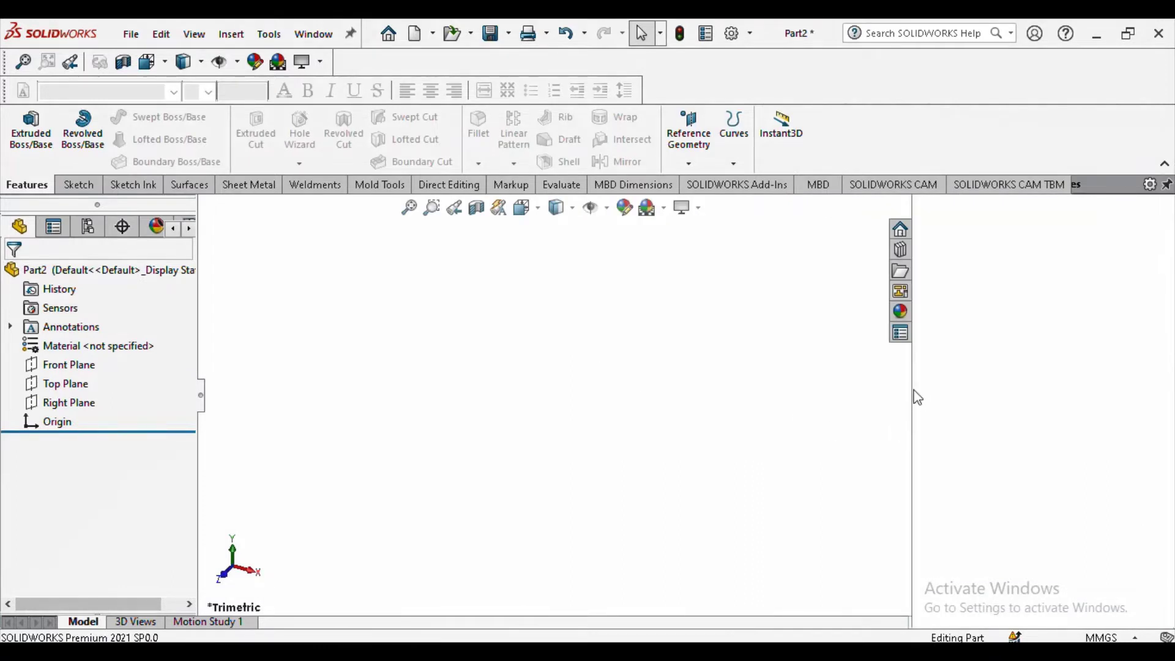
{"action": "left_click_drag", "start_coordinate": [930, 389], "coordinate": [1170, 386]}
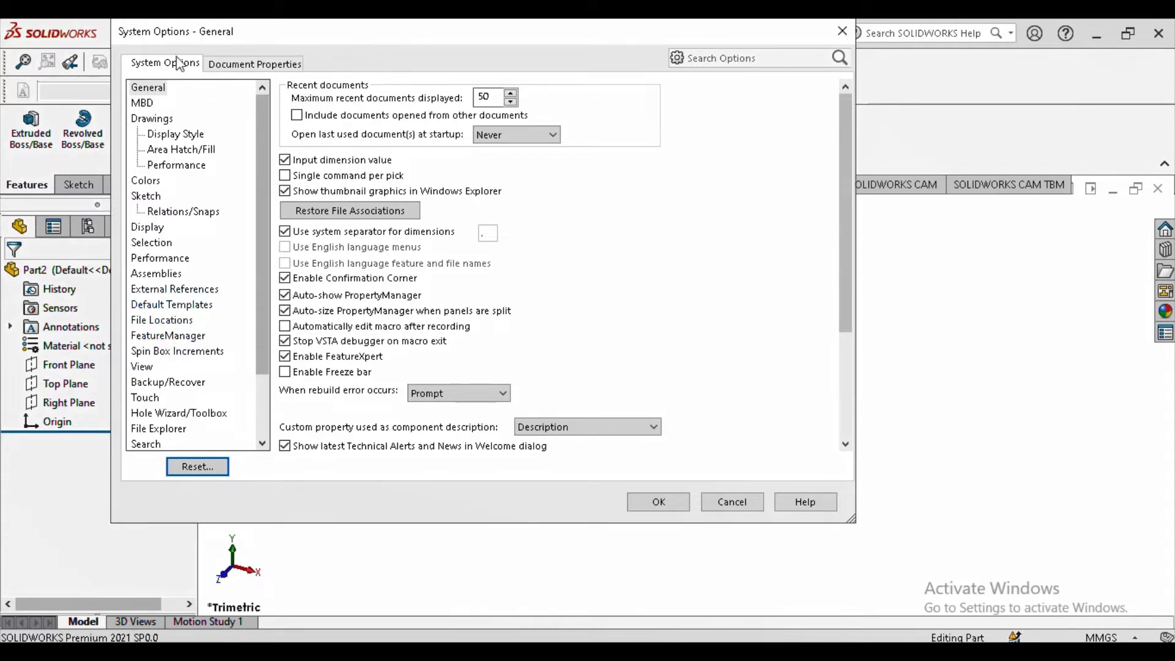
Step: Set both the shaded and the wireframe image quality resolutions to the highest level in the document properties
{"action": "left_click", "coordinate": [223, 63]}
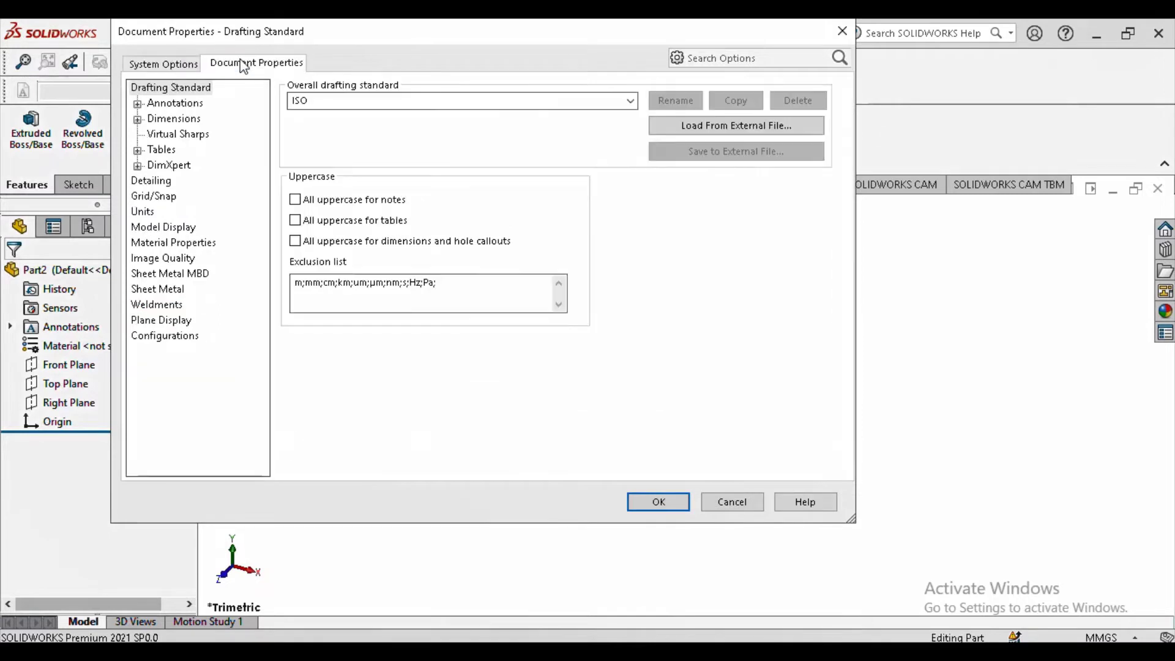
{"action": "left_click", "coordinate": [179, 258]}
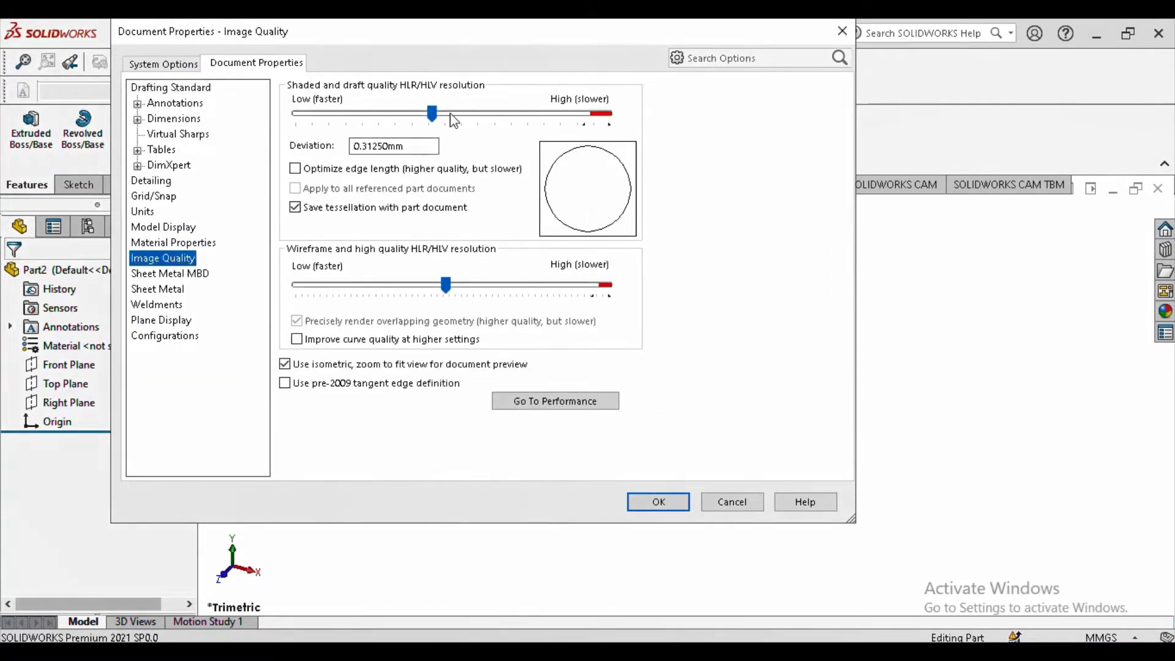
{"action": "left_click_drag", "start_coordinate": [433, 121], "coordinate": [609, 119]}
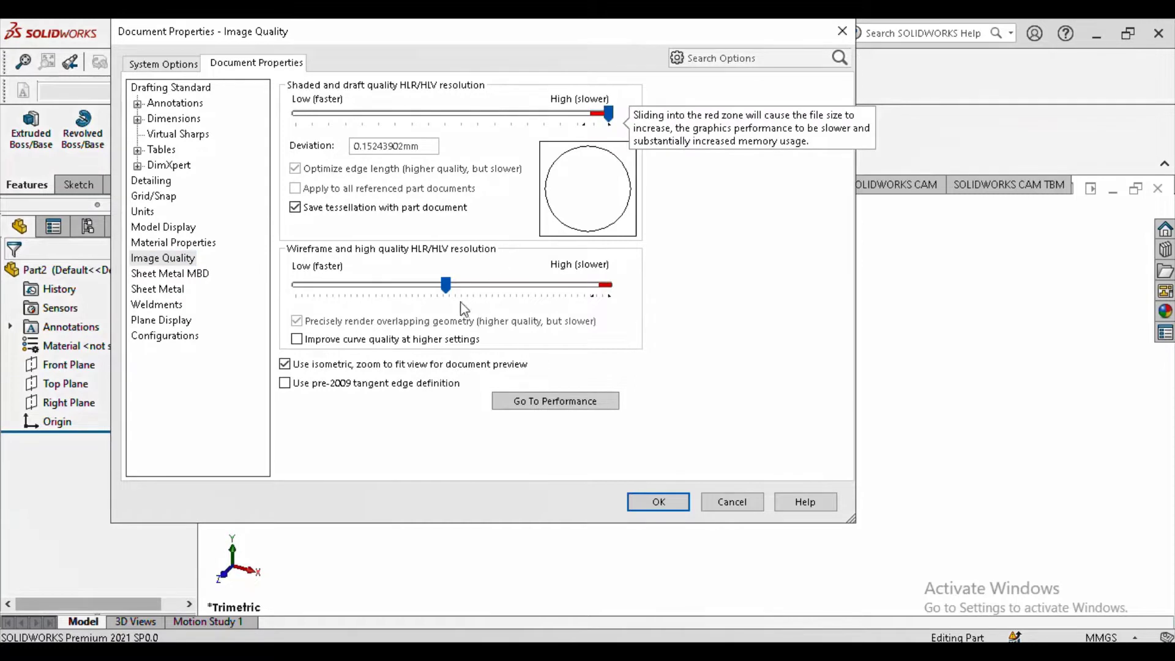
{"action": "left_click_drag", "start_coordinate": [446, 285], "coordinate": [549, 285]}
{"action": "left_click_drag", "start_coordinate": [597, 332], "coordinate": [613, 355]}
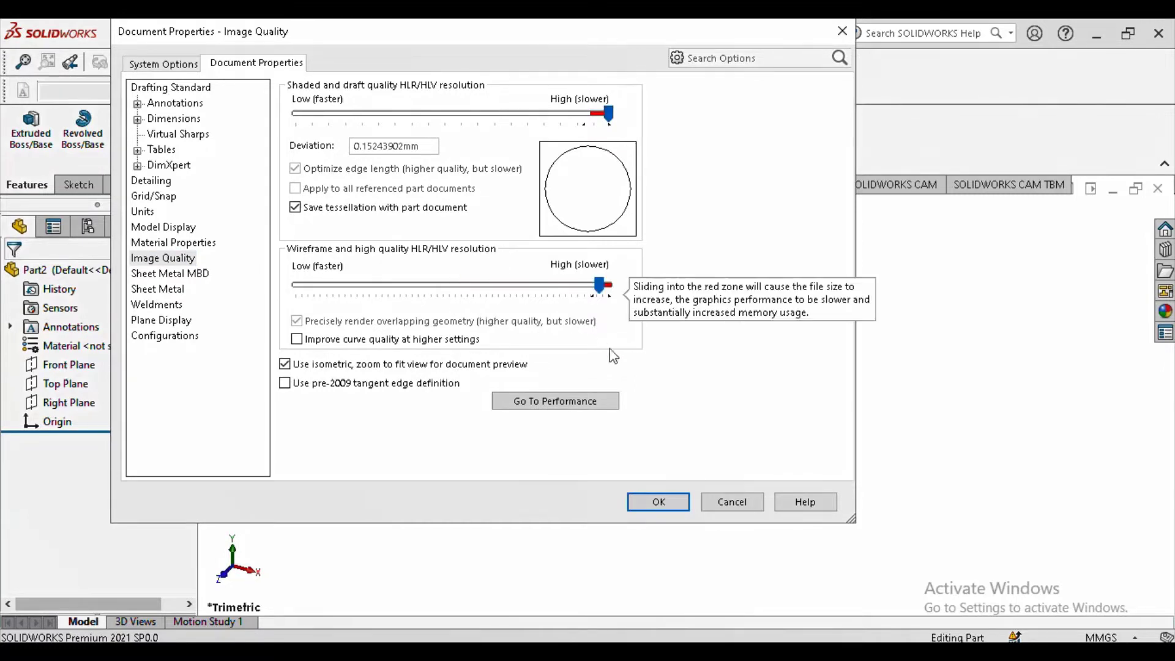
{"action": "left_click_drag", "start_coordinate": [610, 295], "coordinate": [609, 295]}
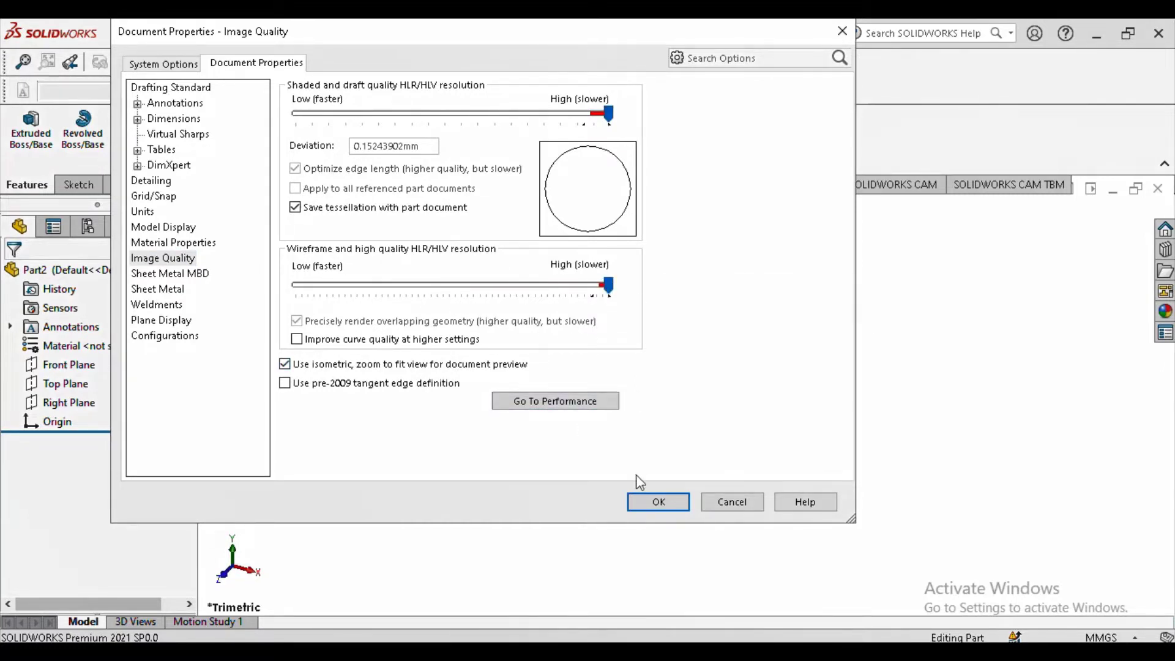
{"action": "left_click", "coordinate": [659, 501]}
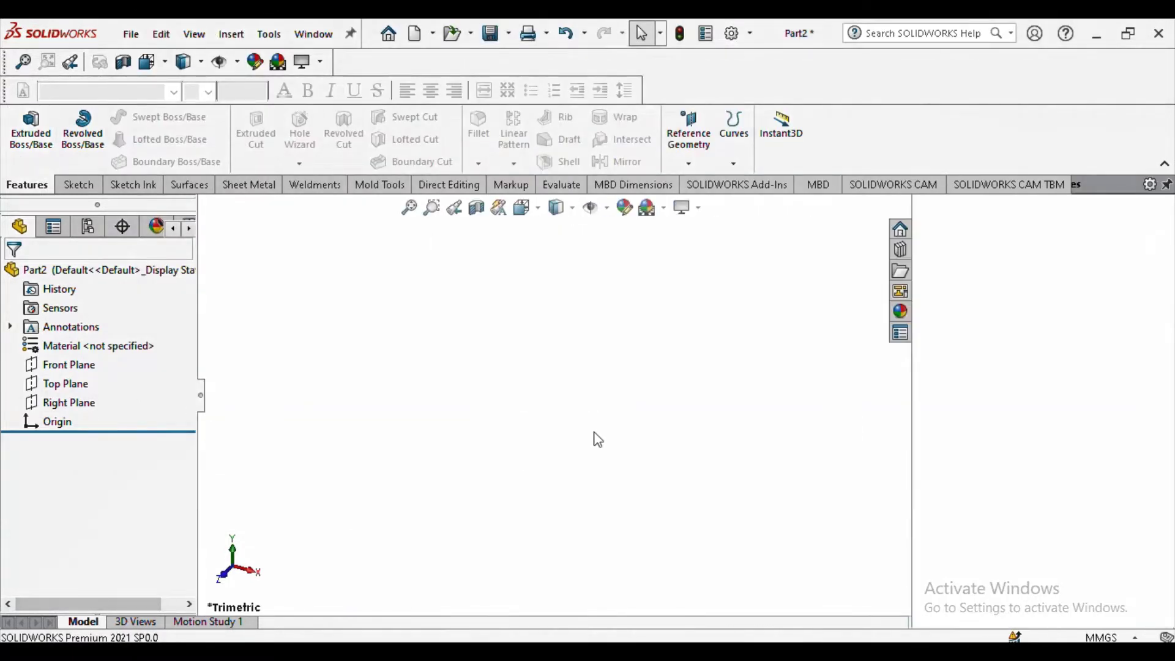
Step: Start a sketch on the Front Plane and collapse the task pane to widen the drawing area
{"action": "left_click", "coordinate": [78, 371]}
{"action": "left_click", "coordinate": [92, 363]}
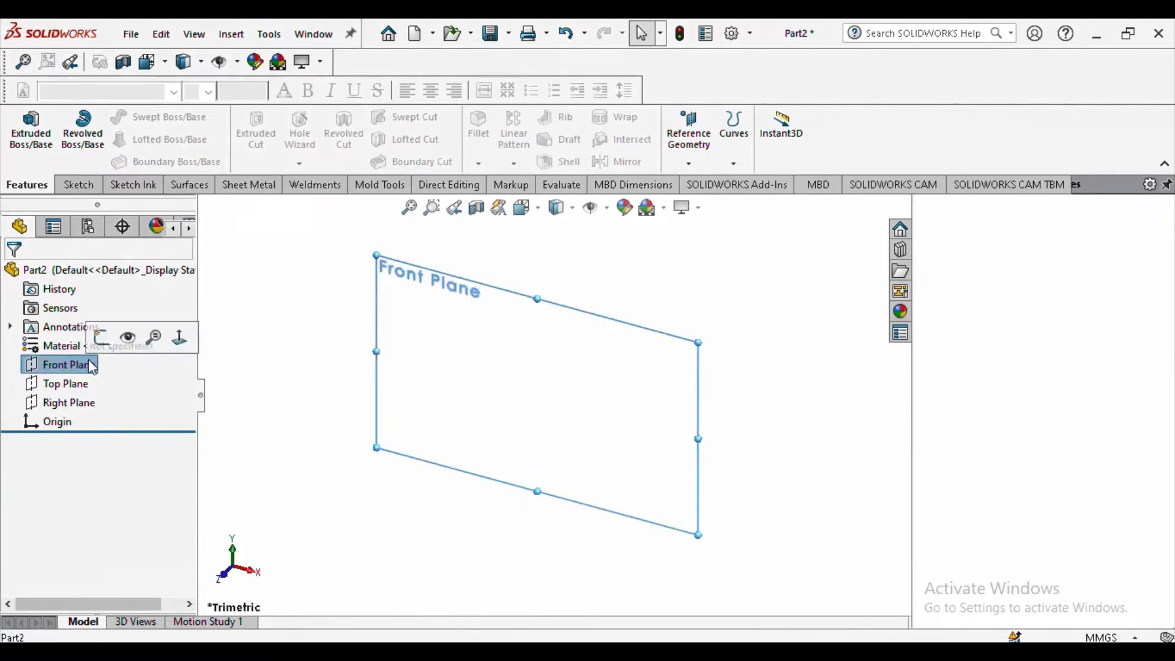
{"action": "left_click", "coordinate": [107, 346]}
{"action": "left_click", "coordinate": [71, 364]}
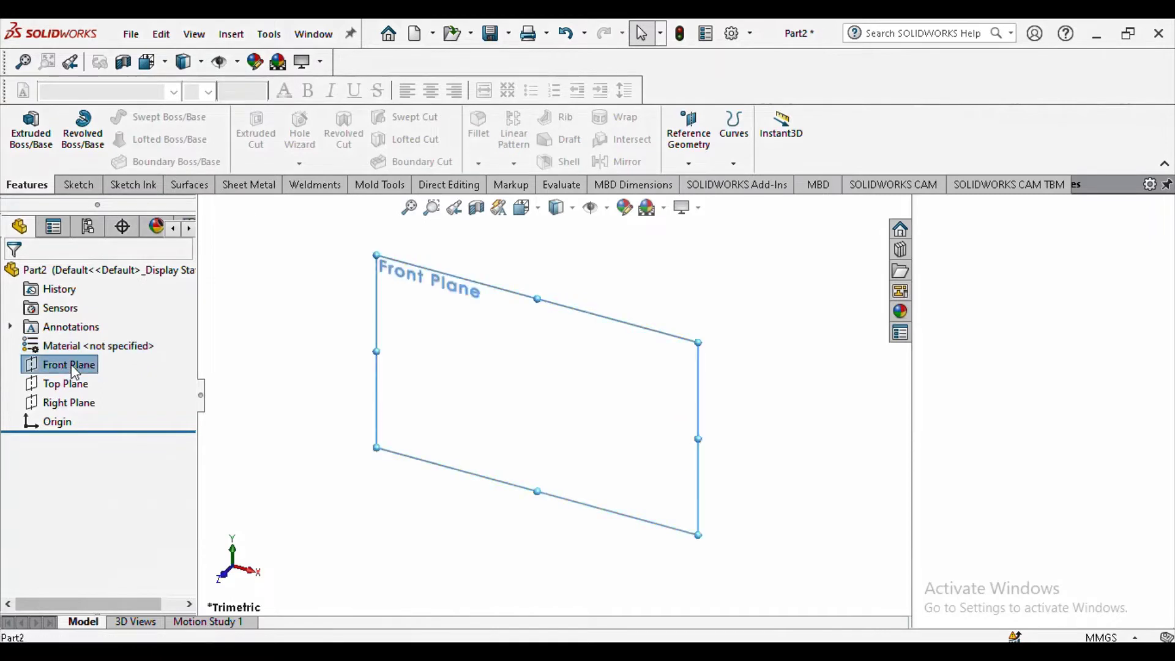
{"action": "left_click", "coordinate": [87, 336]}
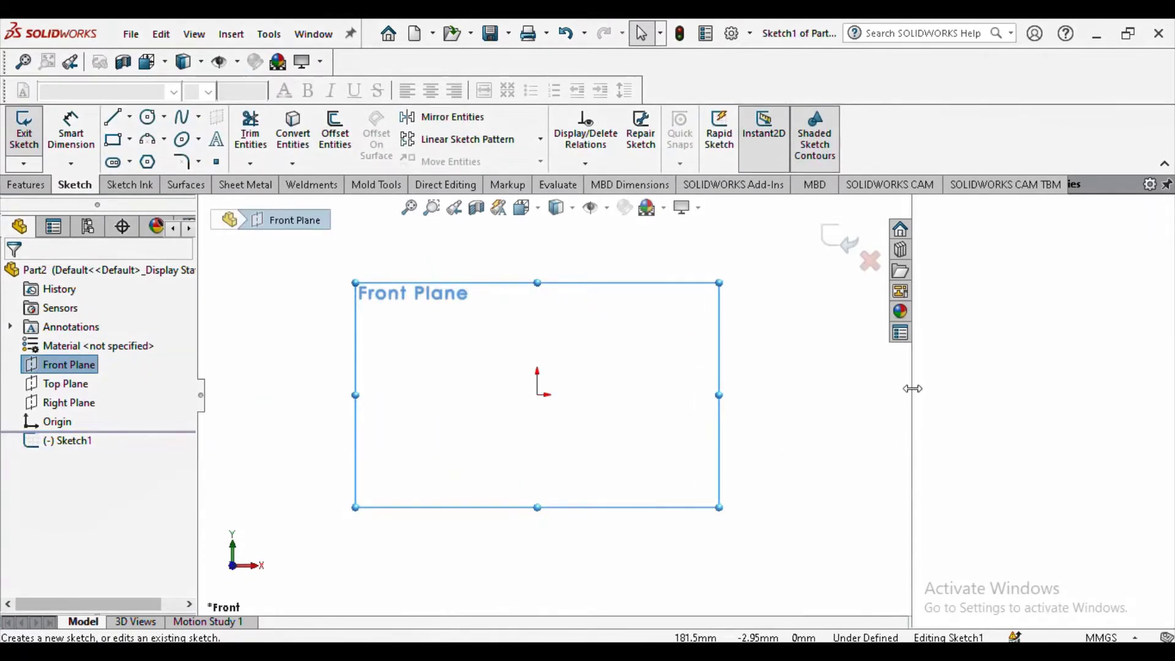
{"action": "left_click_drag", "start_coordinate": [912, 388], "coordinate": [1020, 388]}
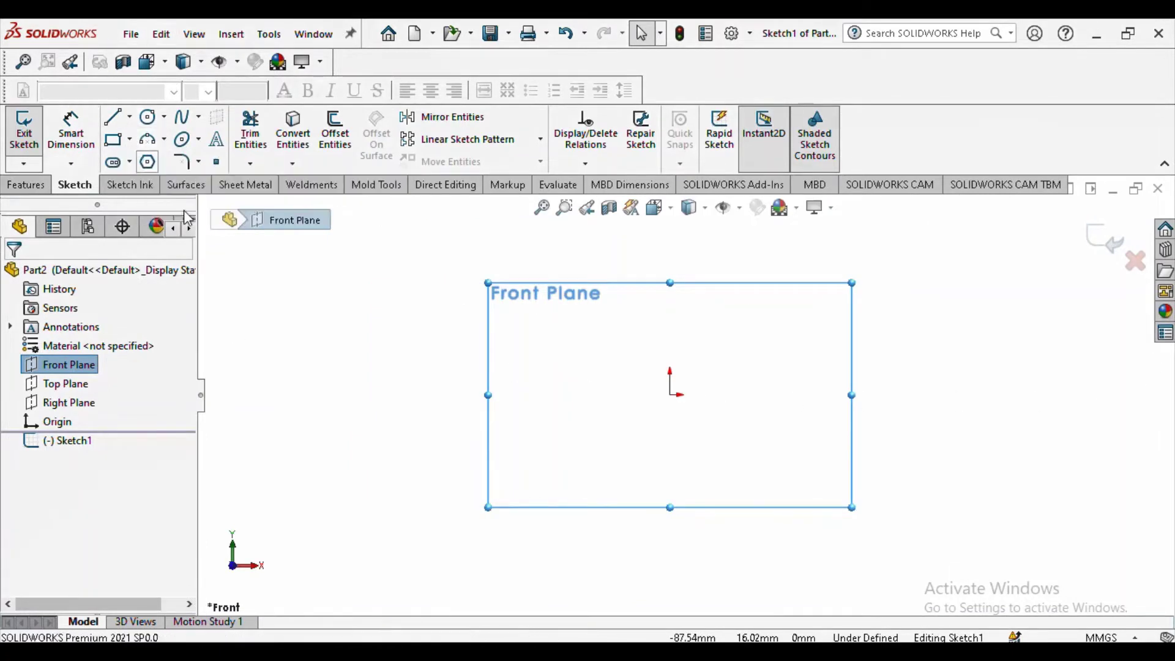
Step: Sketch a horizontal line about 168 mm long that passes through the origin, extending to both sides of it
{"action": "left_click", "coordinate": [112, 116]}
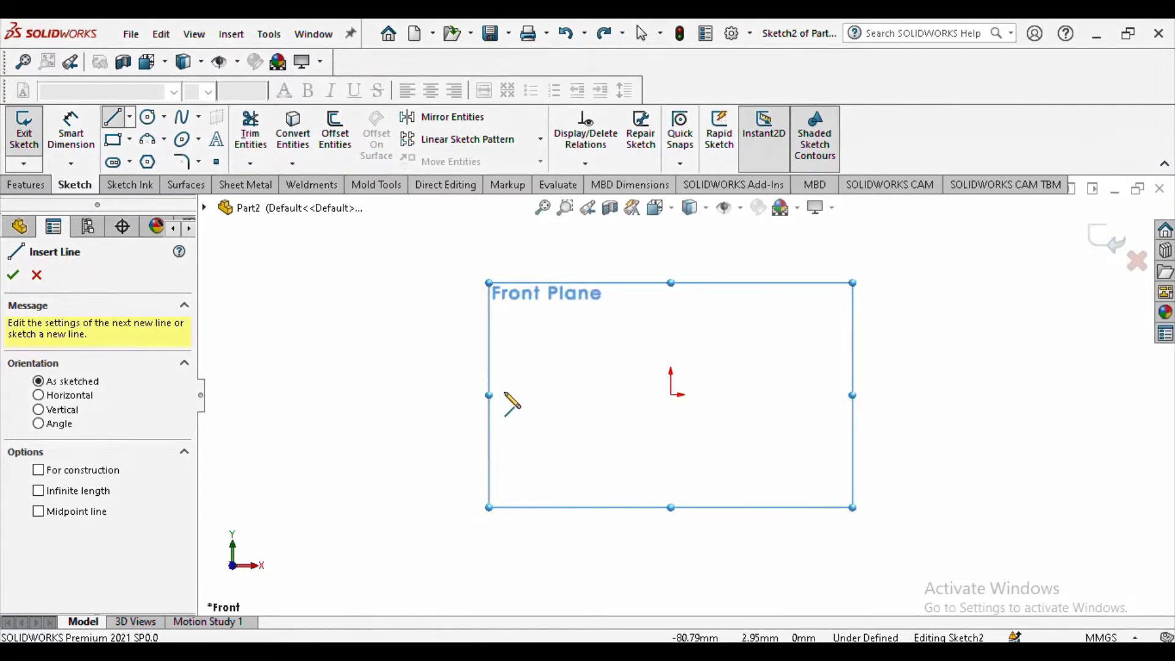
{"action": "left_click", "coordinate": [501, 395]}
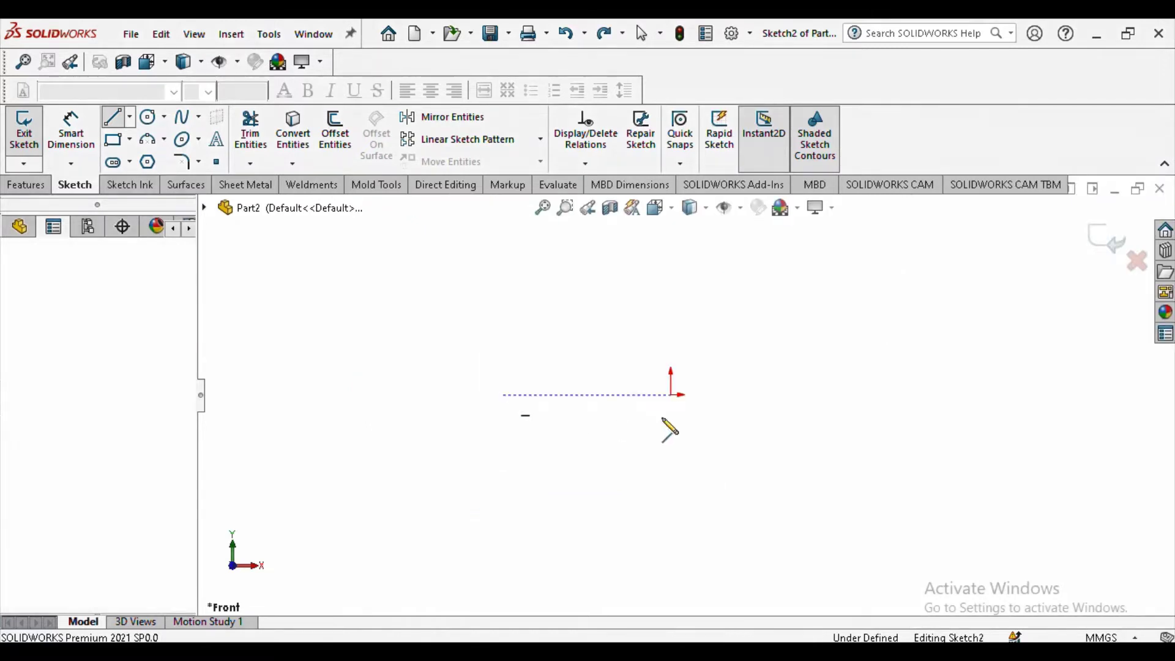
{"action": "left_click", "coordinate": [844, 395]}
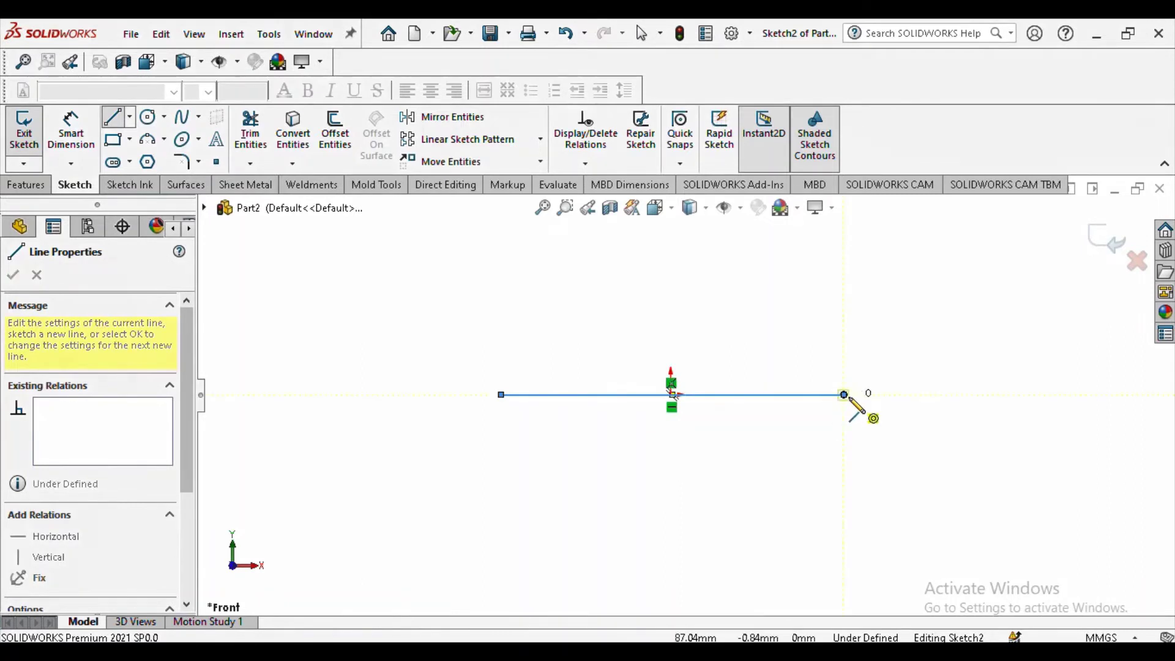
{"action": "mouse_move", "coordinate": [846, 395]}
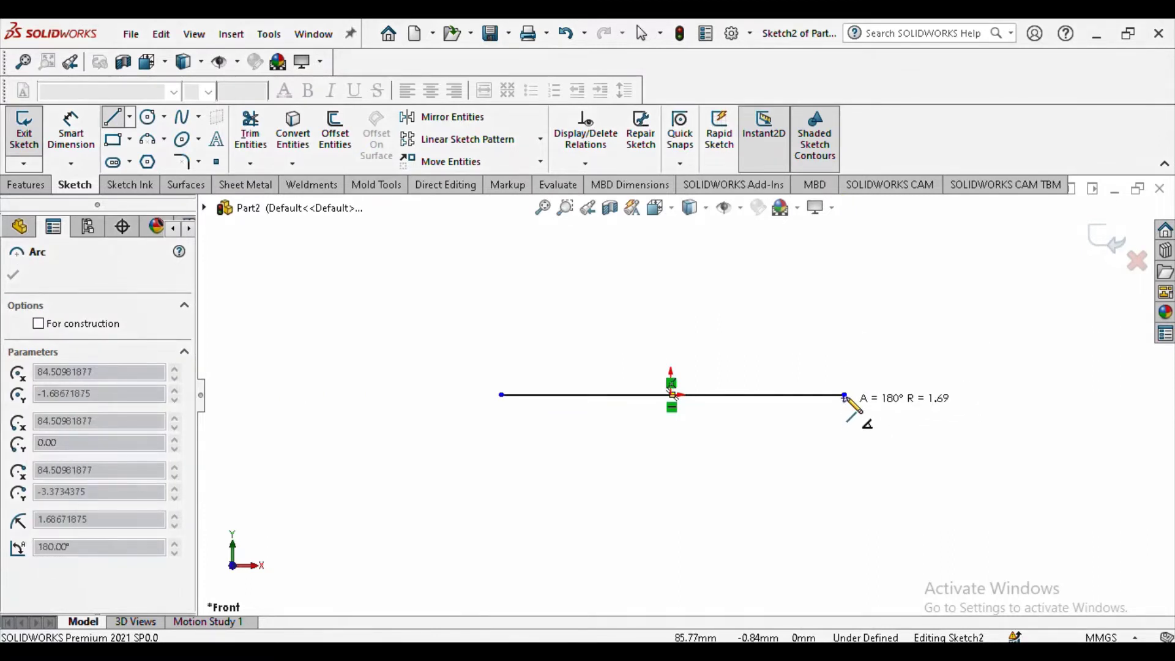
{"action": "key", "text": "Escape"}
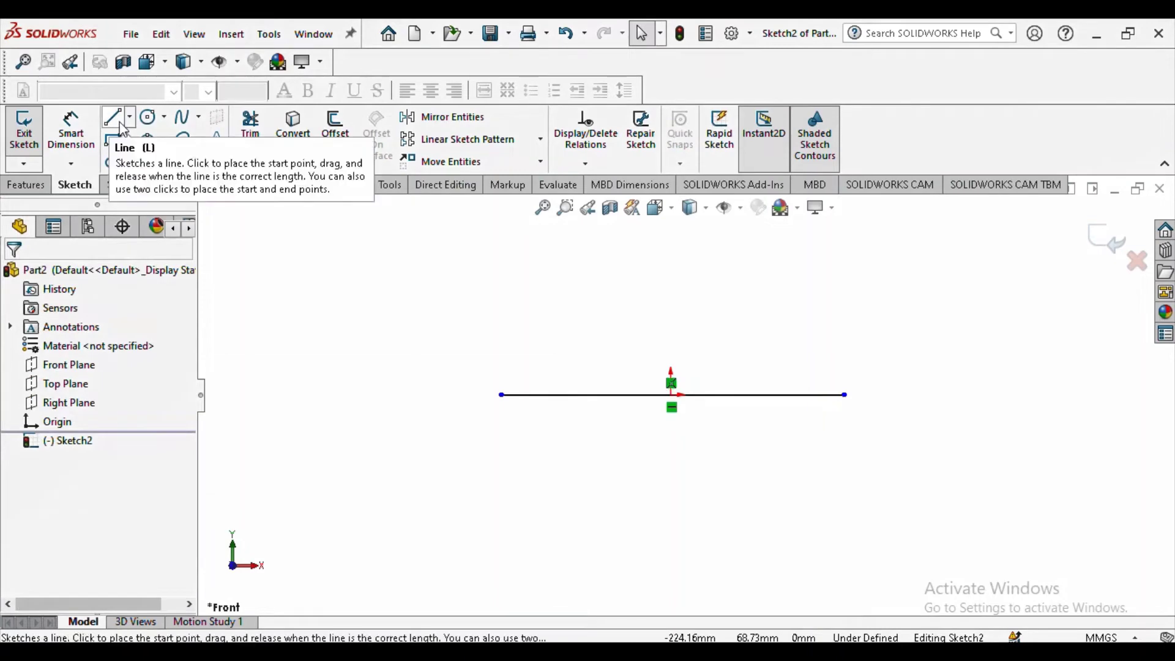
Step: Convert the horizontal line through the origin to construction geometry
{"action": "left_click", "coordinate": [68, 158]}
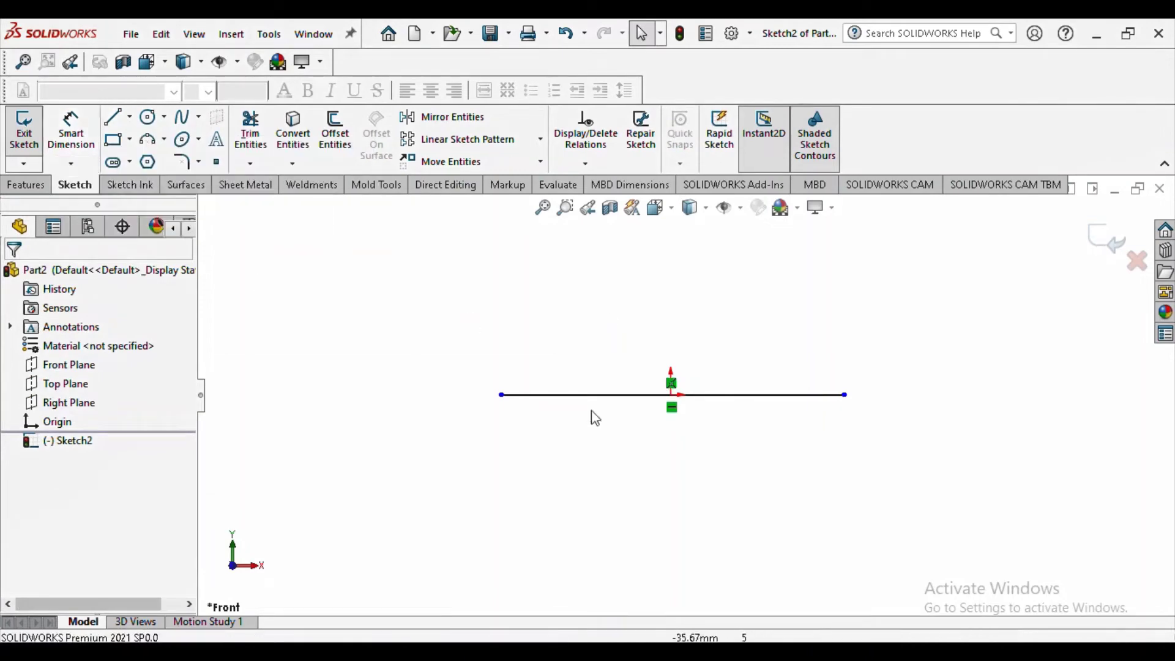
{"action": "left_click", "coordinate": [601, 396]}
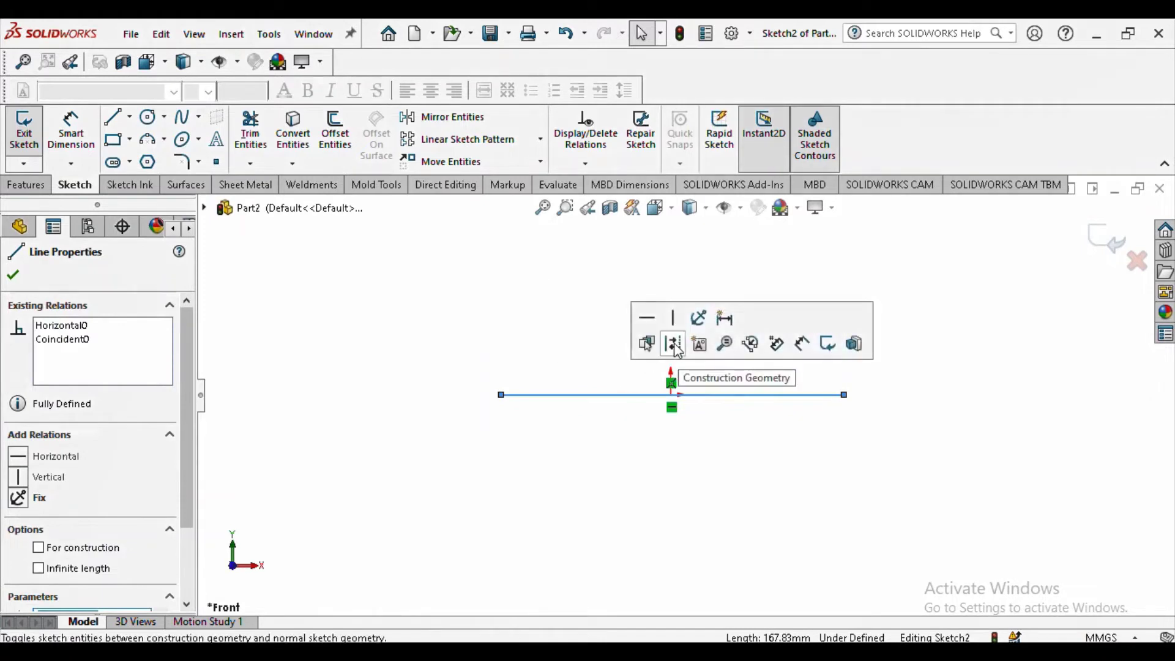
{"action": "left_click", "coordinate": [674, 344]}
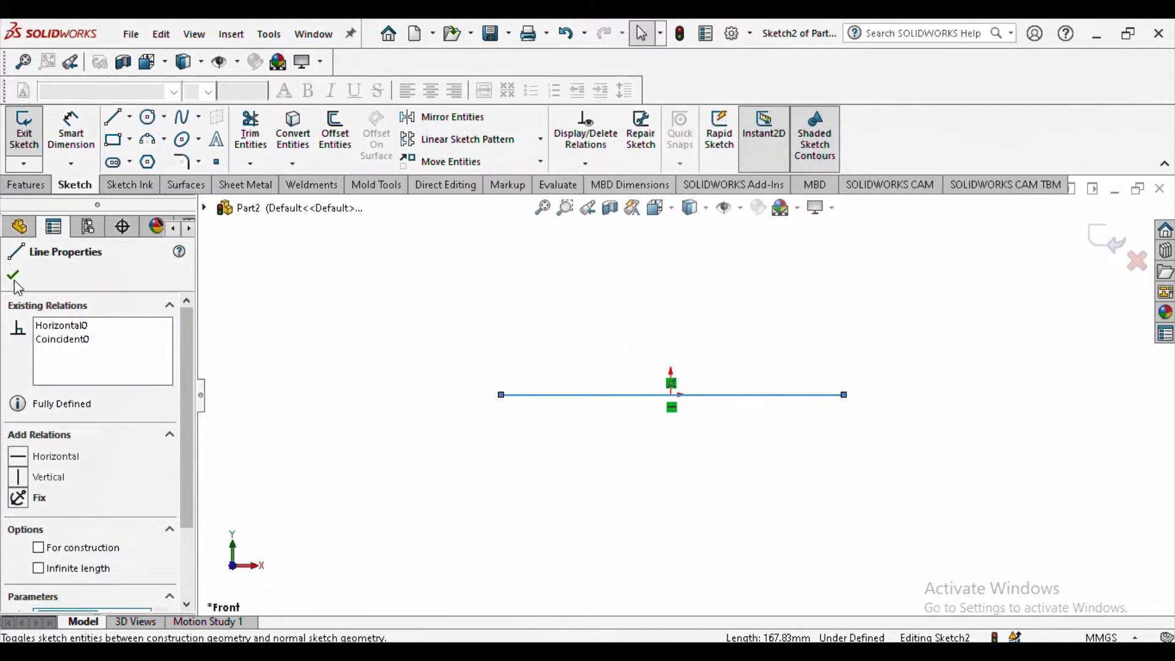
{"action": "left_click", "coordinate": [687, 359]}
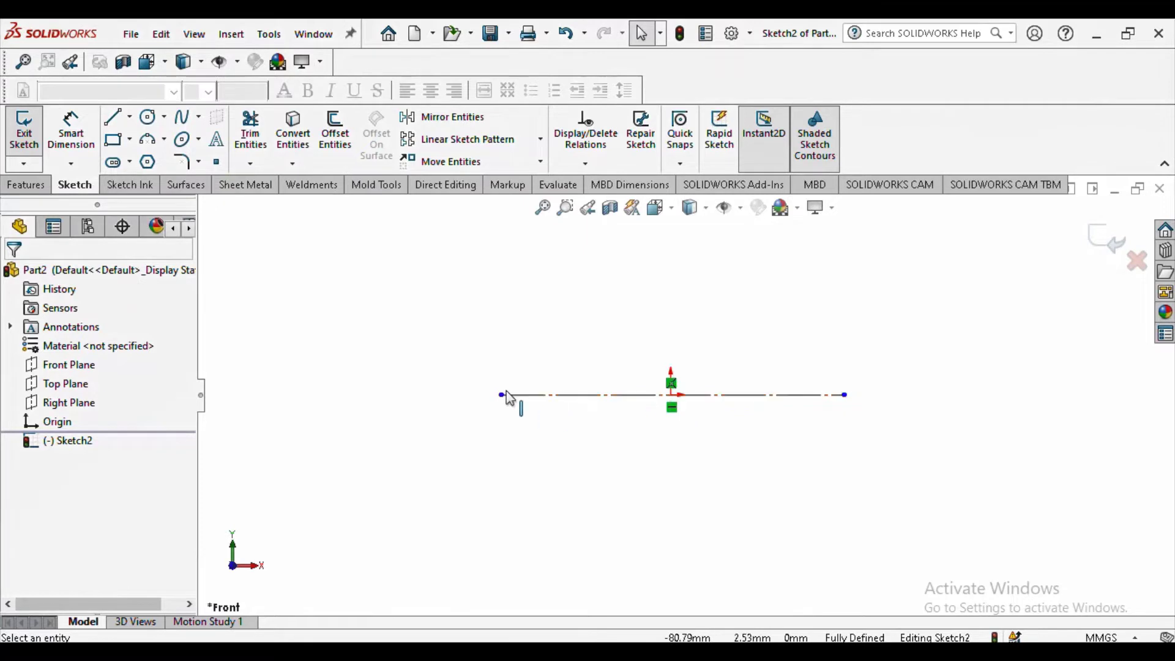
Step: Dimension the horizontal construction line's length to 150 mm
{"action": "left_click", "coordinate": [71, 131]}
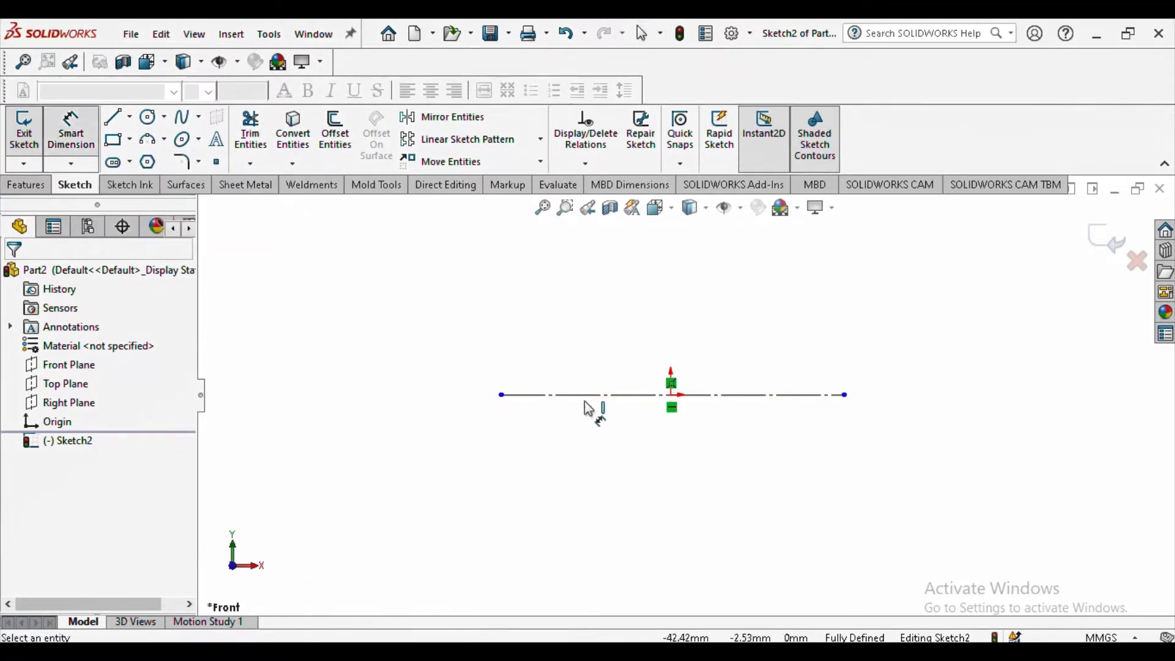
{"action": "left_click", "coordinate": [602, 396]}
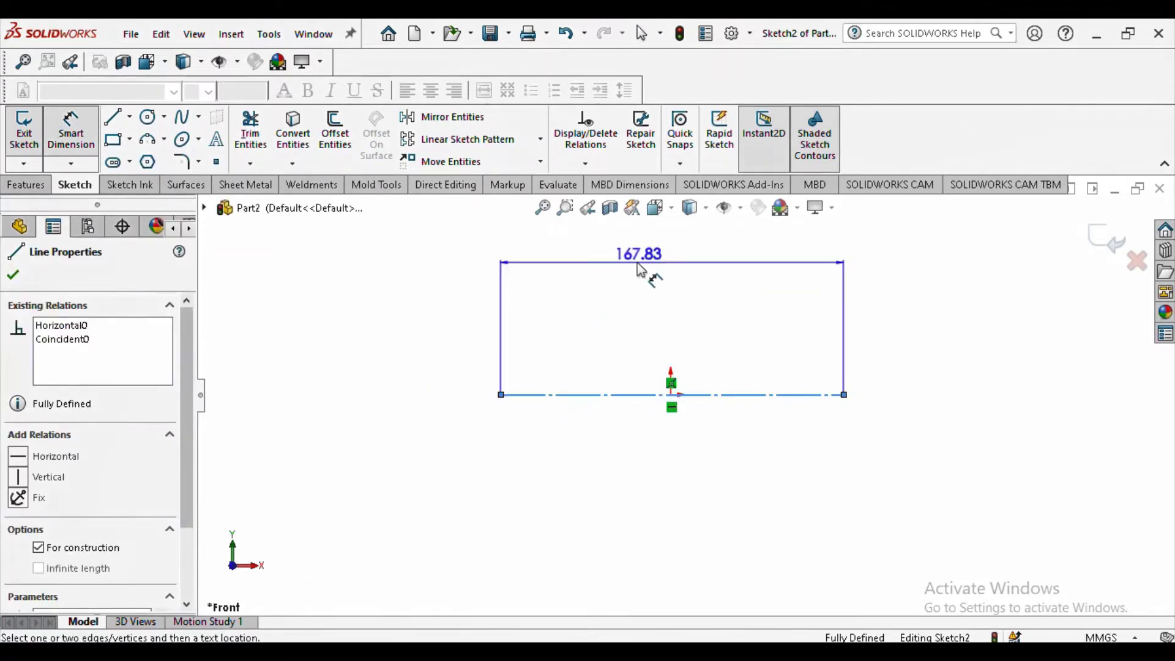
{"action": "left_click", "coordinate": [624, 327]}
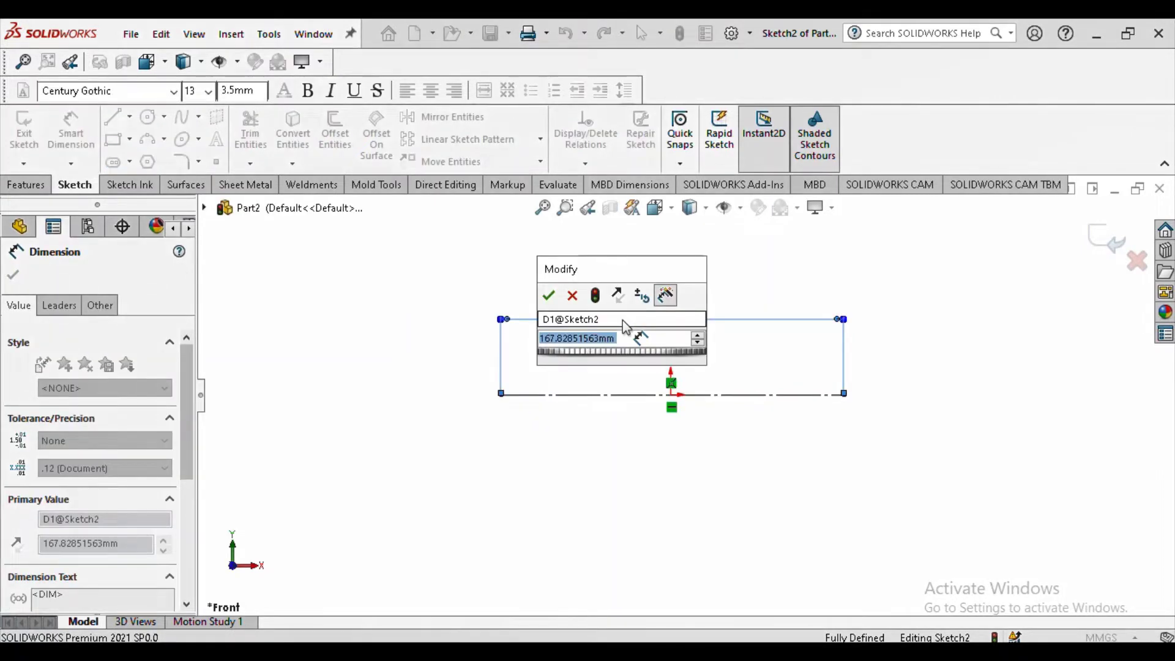
{"action": "type", "text": "150"}
{"action": "key", "text": "Return"}
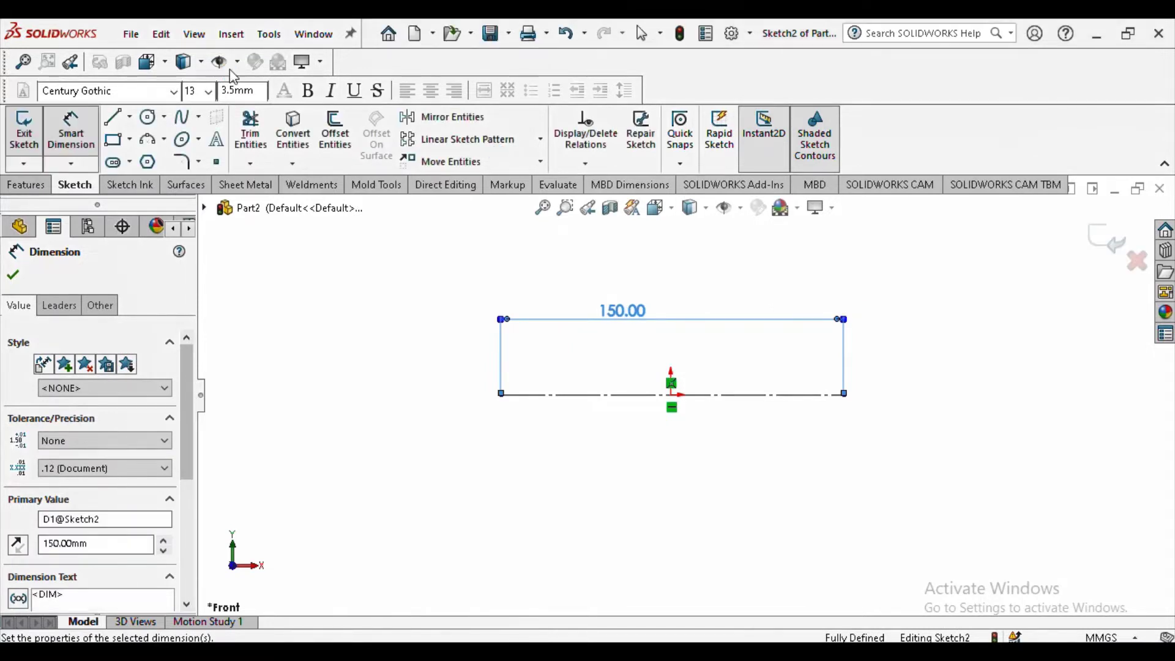
{"action": "left_click", "coordinate": [15, 276]}
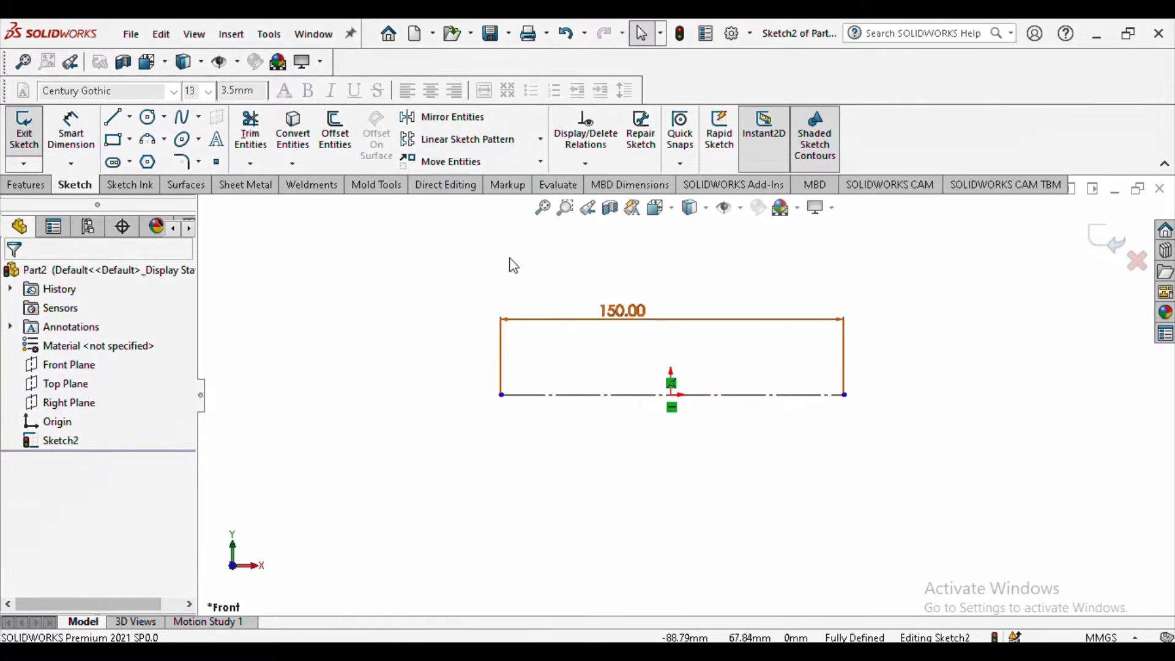
Step: Dimension the distance from the origin to the construction line's right endpoint as 45 mm
{"action": "left_click", "coordinate": [86, 143]}
{"action": "left_click", "coordinate": [86, 143]}
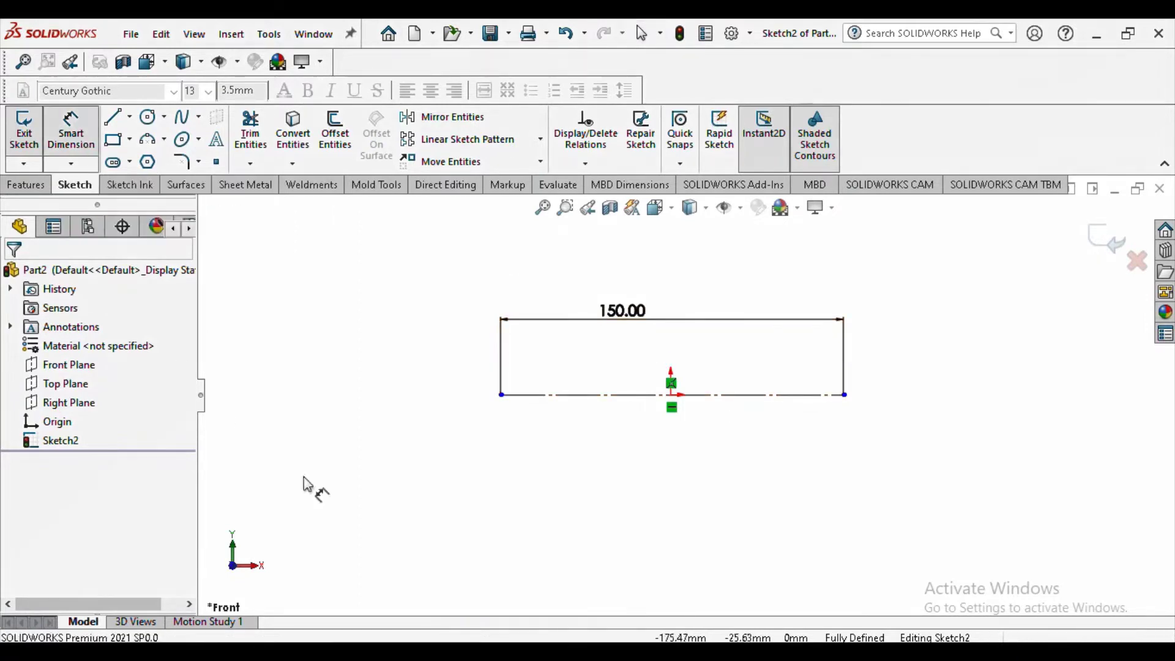
{"action": "left_click", "coordinate": [785, 395]}
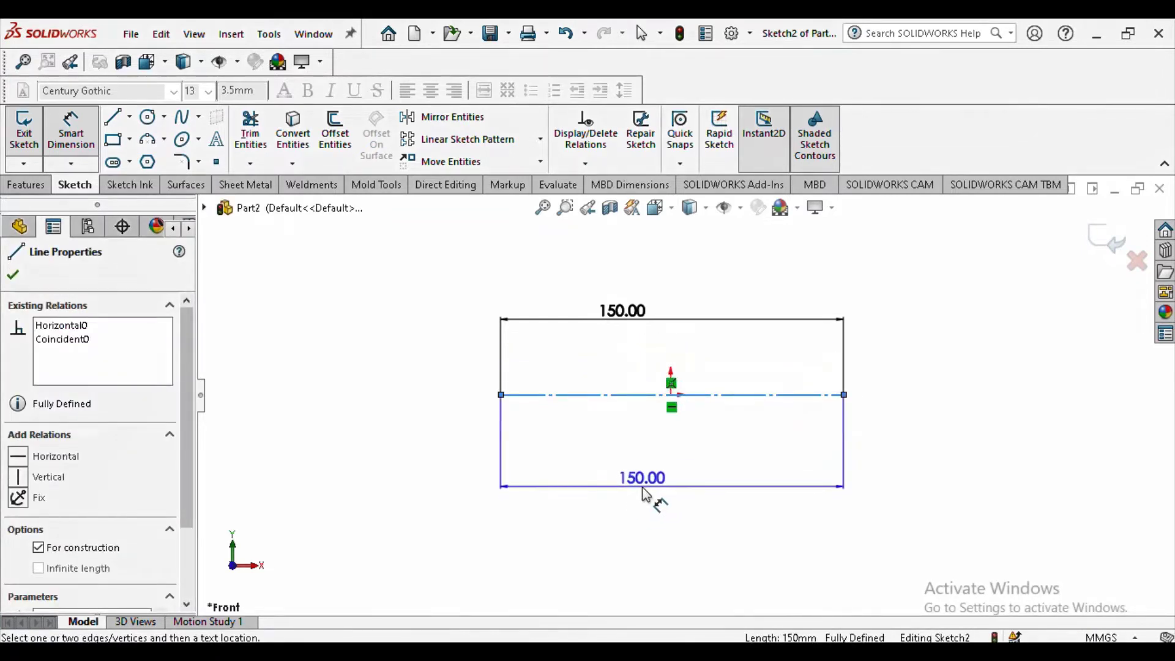
{"action": "key", "text": "Escape"}
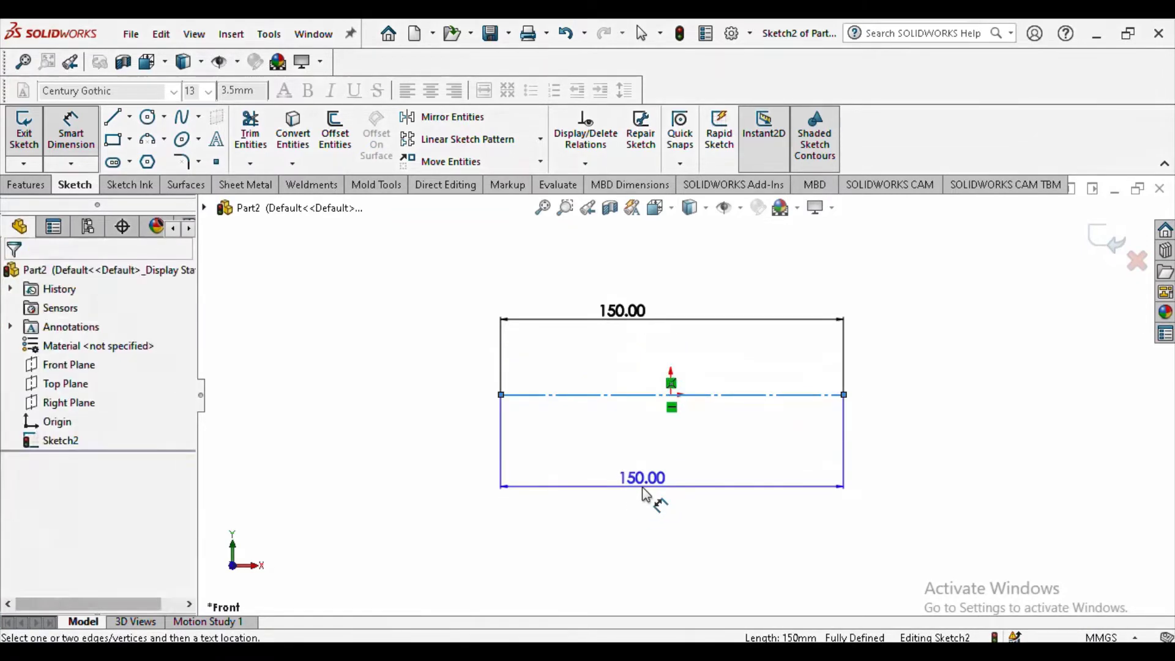
{"action": "left_click", "coordinate": [844, 396]}
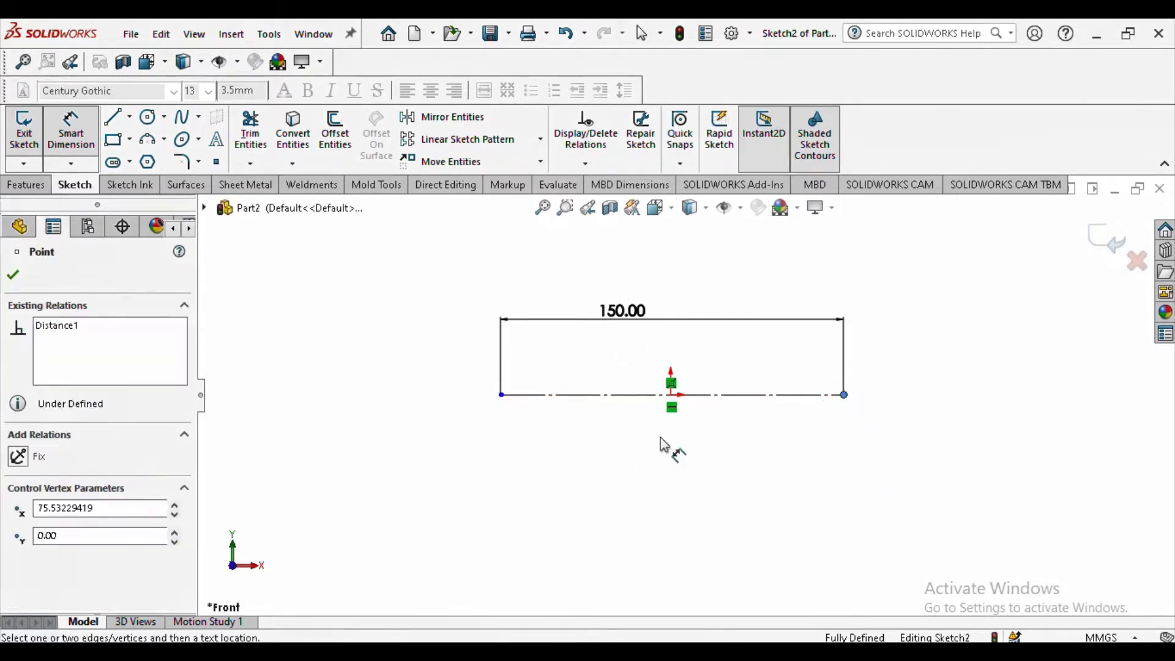
{"action": "left_click", "coordinate": [671, 396]}
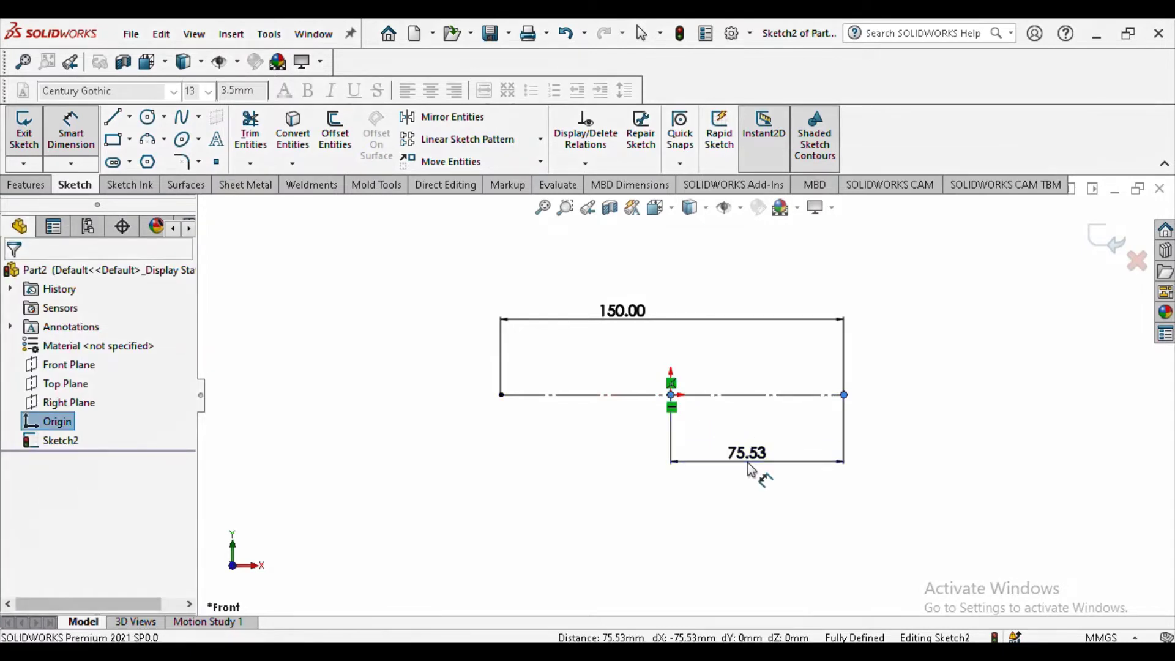
{"action": "left_click", "coordinate": [750, 467]}
{"action": "type", "text": "45"}
{"action": "key", "text": "Return"}
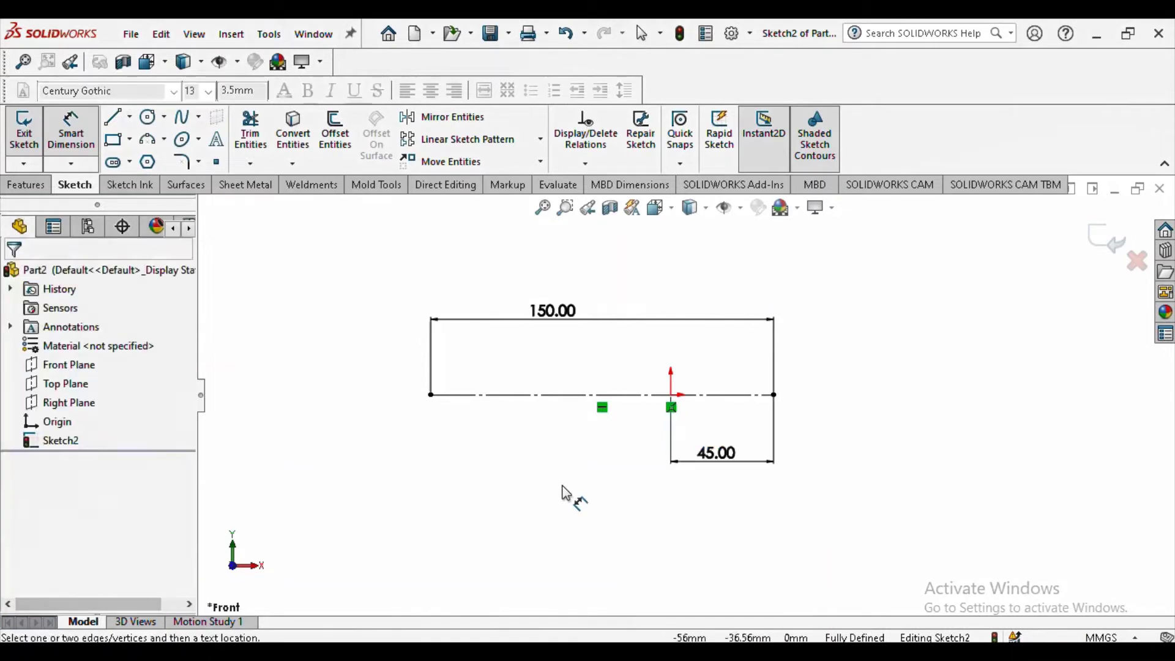
Step: Sketch a three-point arc bulging upward from the construction line's left endpoint to the origin, spanning about 105 mm
{"action": "left_click", "coordinate": [164, 139]}
{"action": "left_click", "coordinate": [184, 202]}
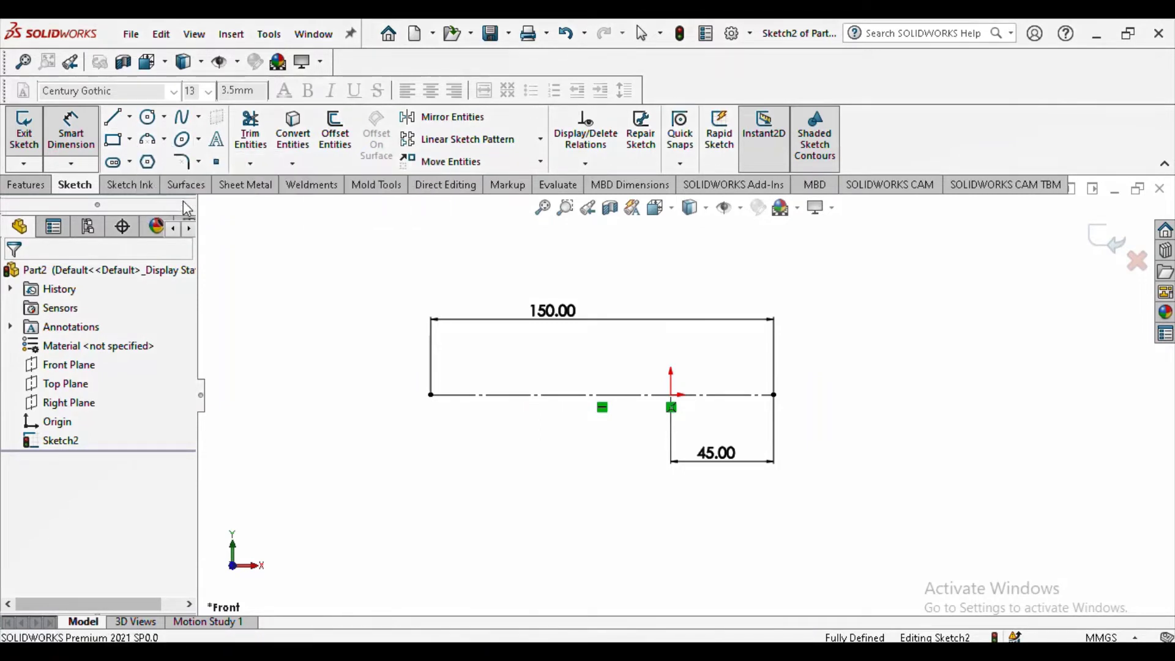
{"action": "left_click", "coordinate": [431, 395]}
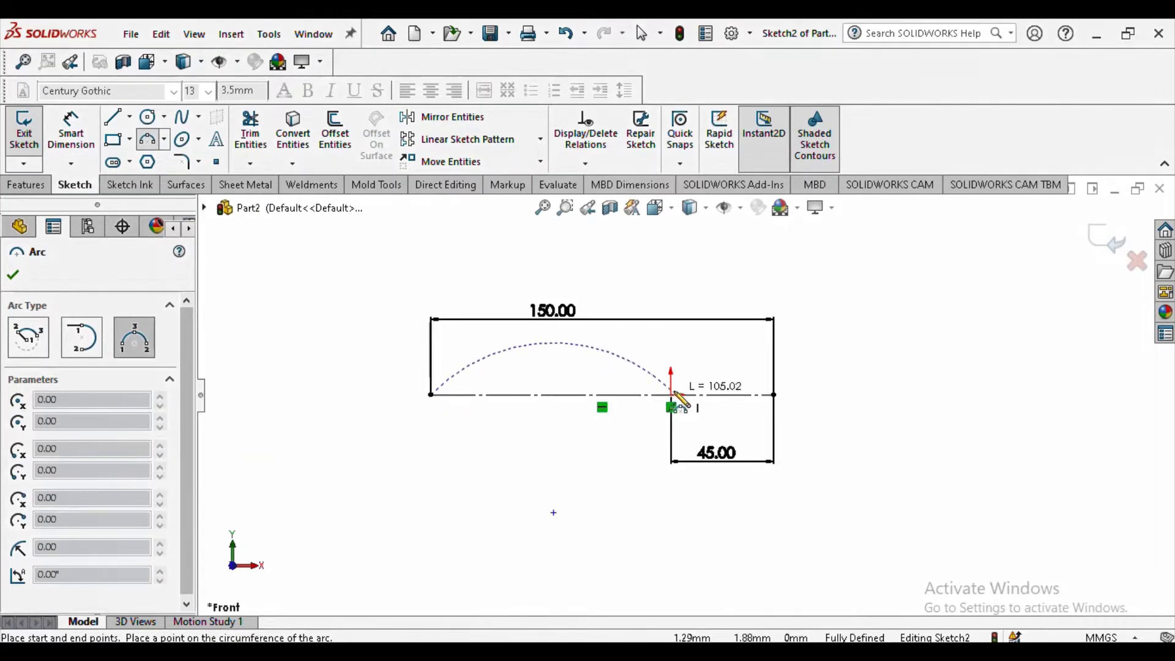
{"action": "left_click", "coordinate": [671, 394]}
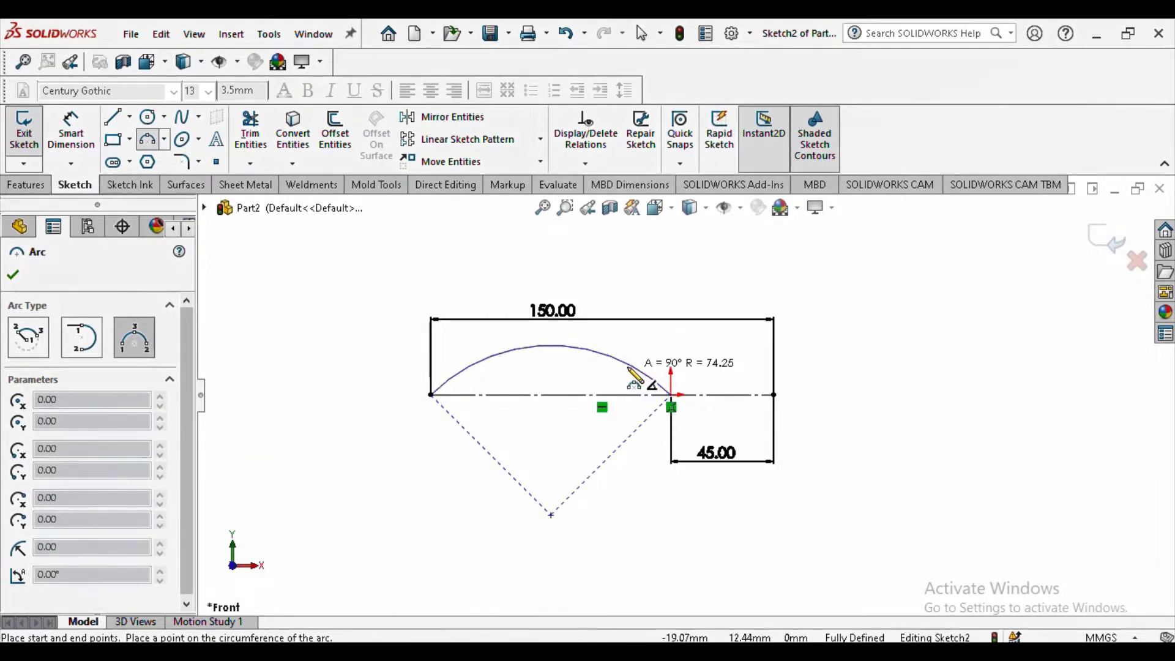
{"action": "left_click", "coordinate": [623, 375]}
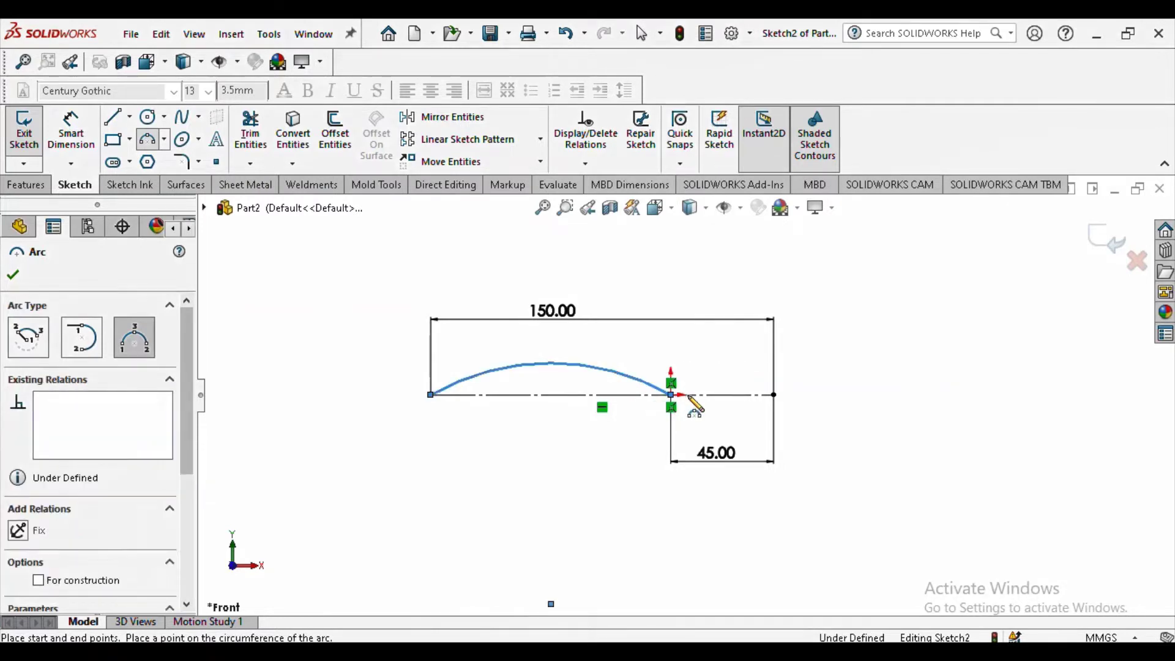
Step: Sketch a second three-point arc bulging downward from the origin to the line's right endpoint, with a radius of about 45 mm
{"action": "left_click", "coordinate": [671, 395]}
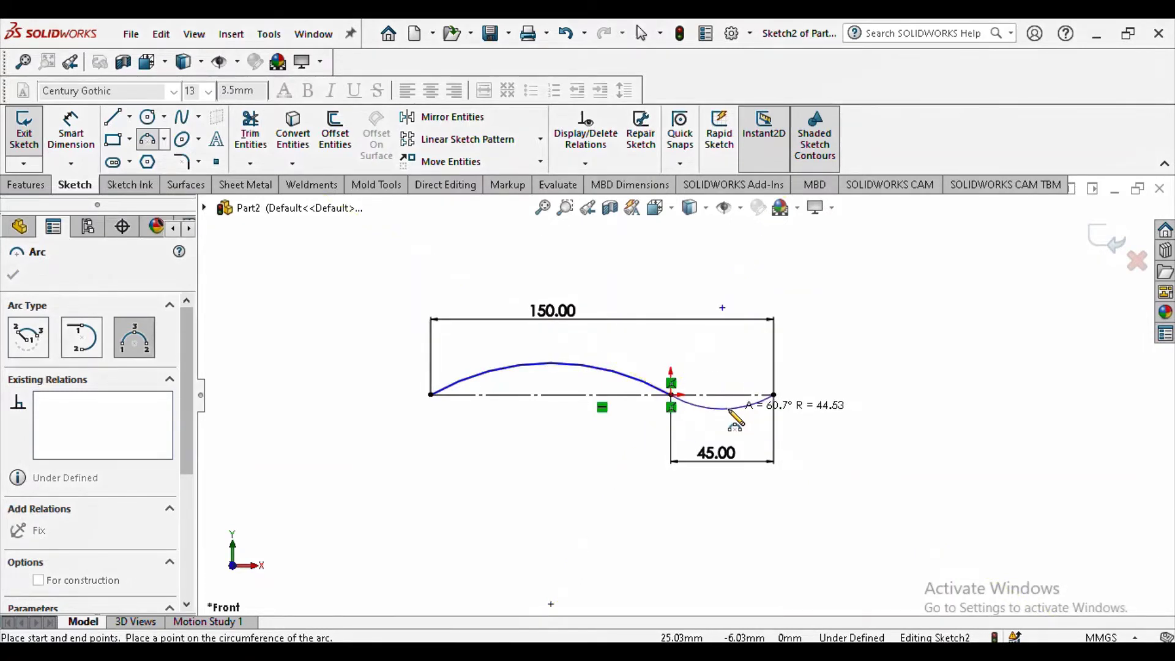
{"action": "left_click", "coordinate": [730, 412]}
{"action": "right_click", "coordinate": [728, 408]}
{"action": "left_click", "coordinate": [759, 422]}
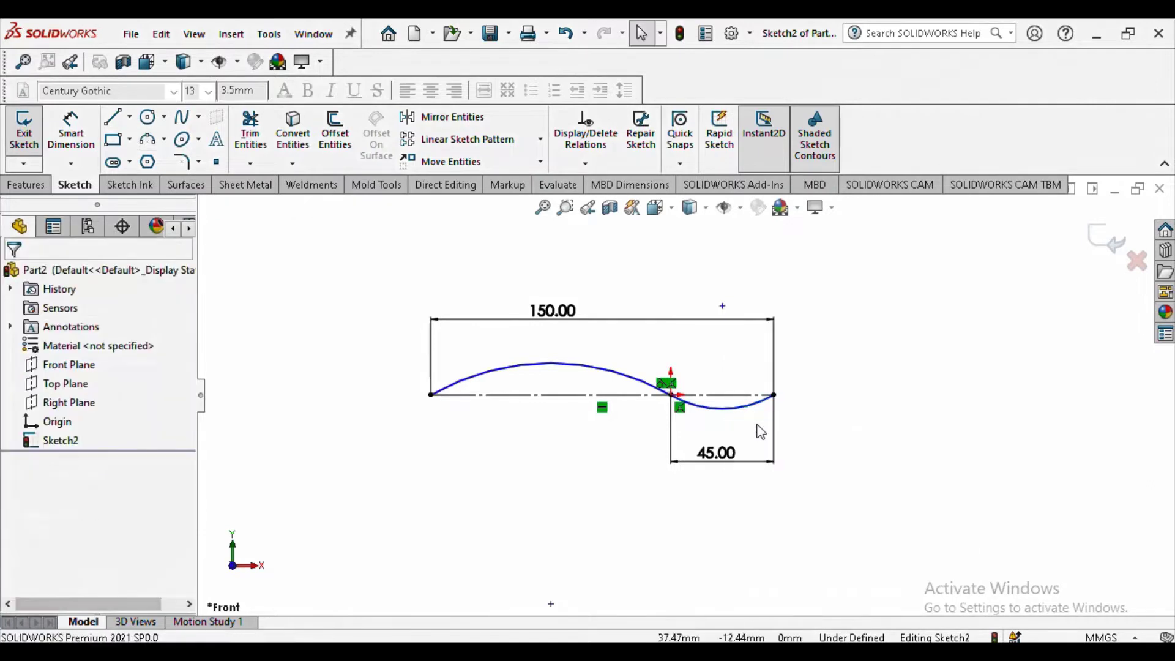
Step: Dimension the smaller, downward arc's radius to 45 mm and finish the Front Plane sketch
{"action": "scroll", "coordinate": [658, 379], "scroll_direction": "down", "scroll_amount": 3}
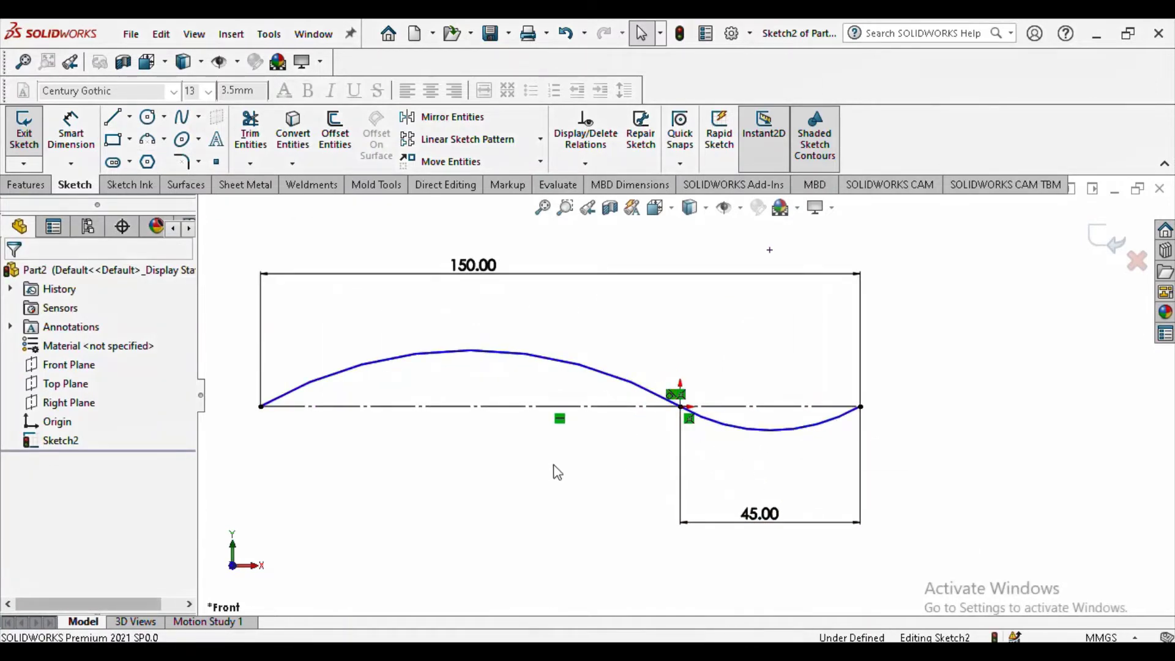
{"action": "scroll", "coordinate": [679, 407], "scroll_direction": "down", "scroll_amount": 3}
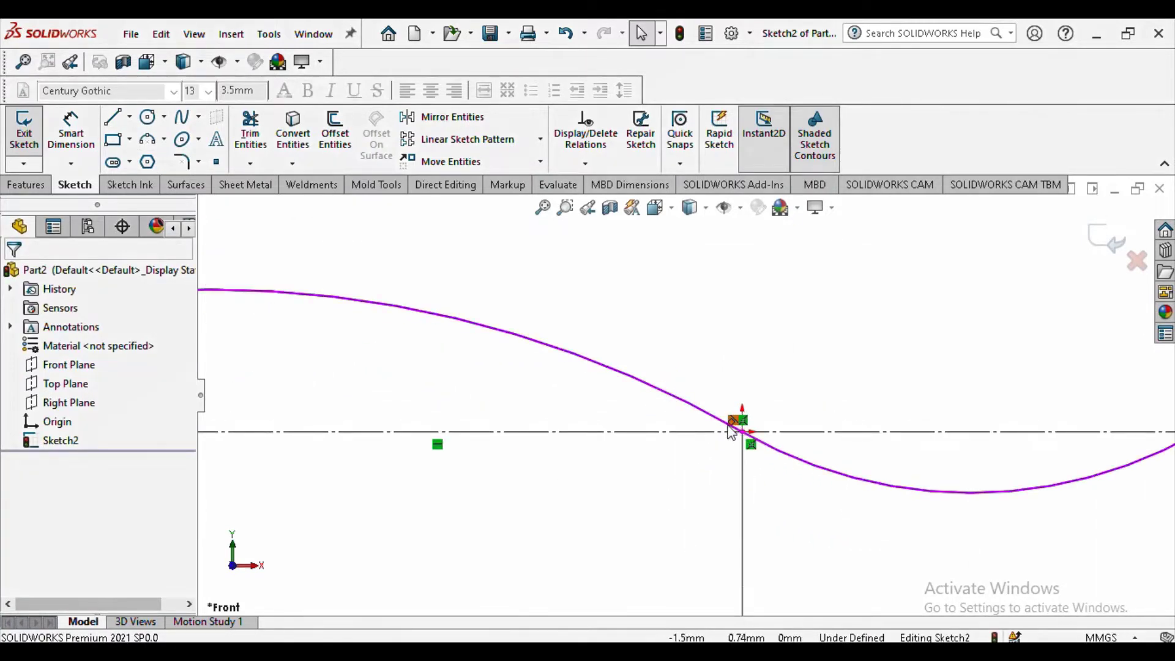
{"action": "scroll", "coordinate": [805, 412], "scroll_direction": "up", "scroll_amount": 5}
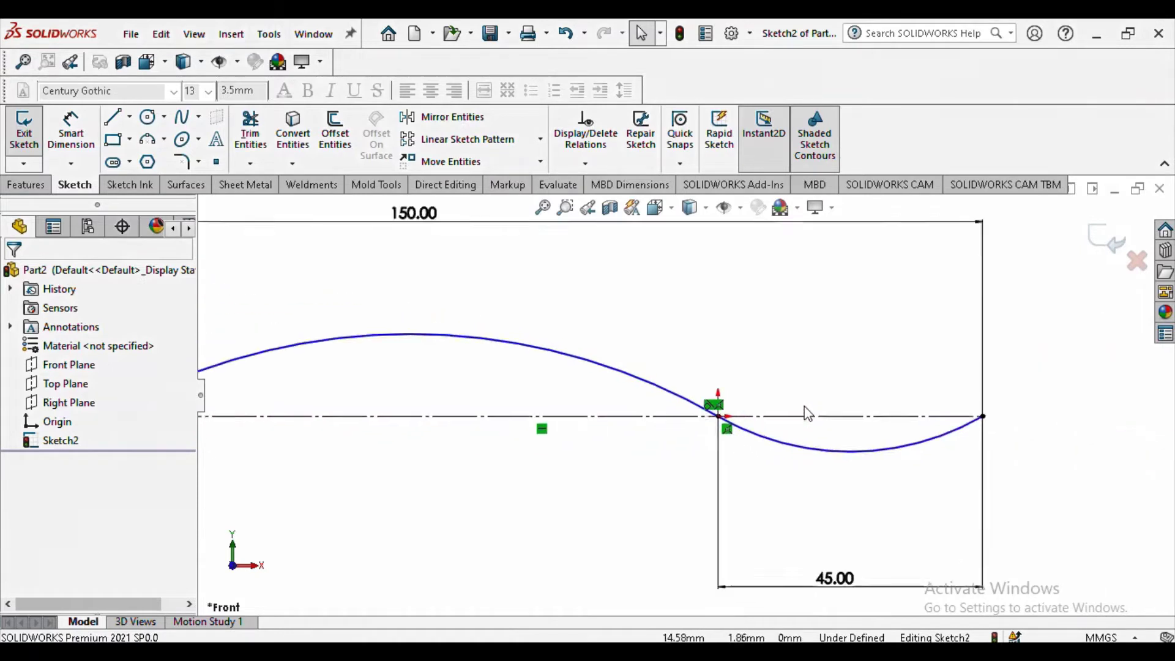
{"action": "left_click", "coordinate": [71, 131]}
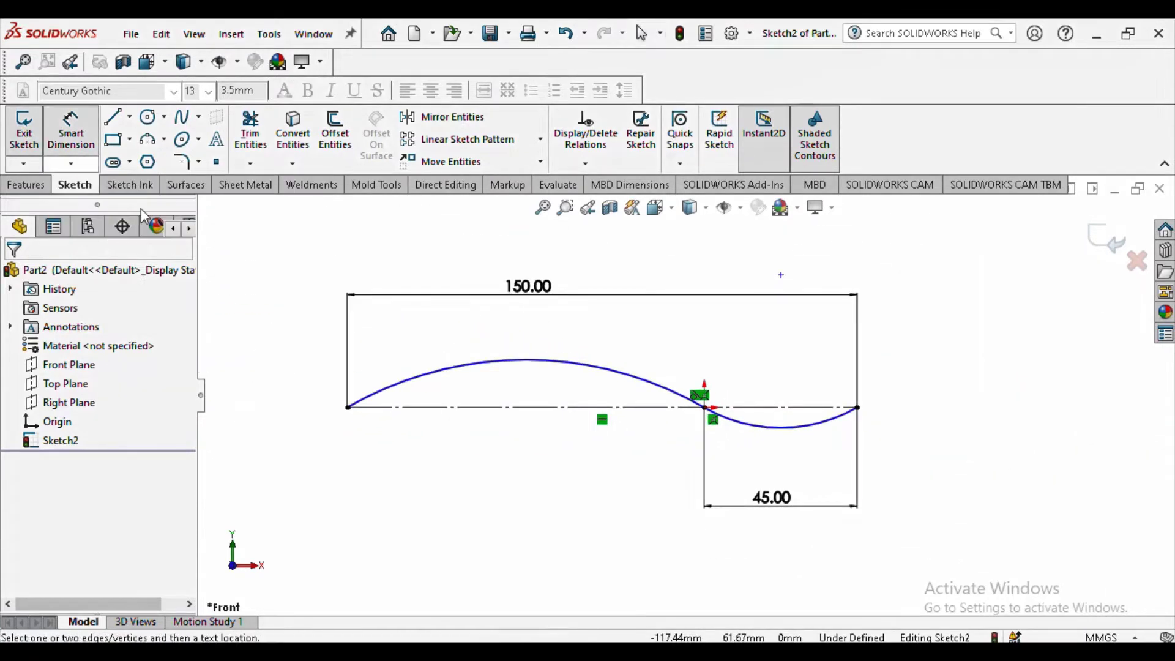
{"action": "left_click", "coordinate": [788, 427]}
{"action": "left_click", "coordinate": [789, 352]}
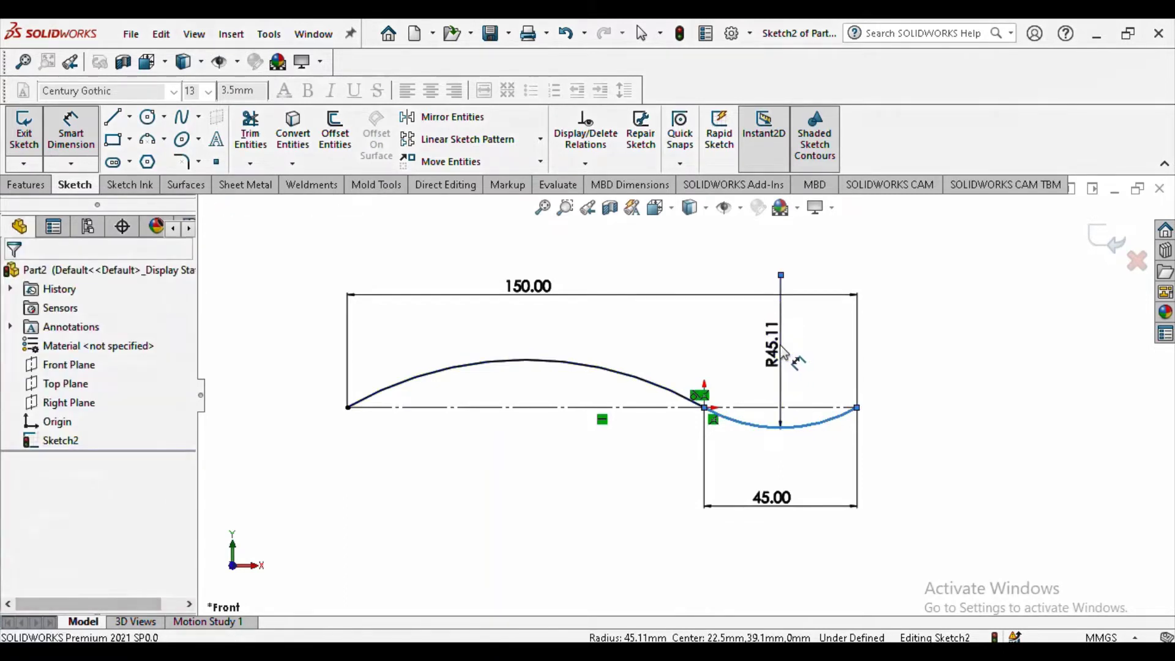
{"action": "type", "text": "45"}
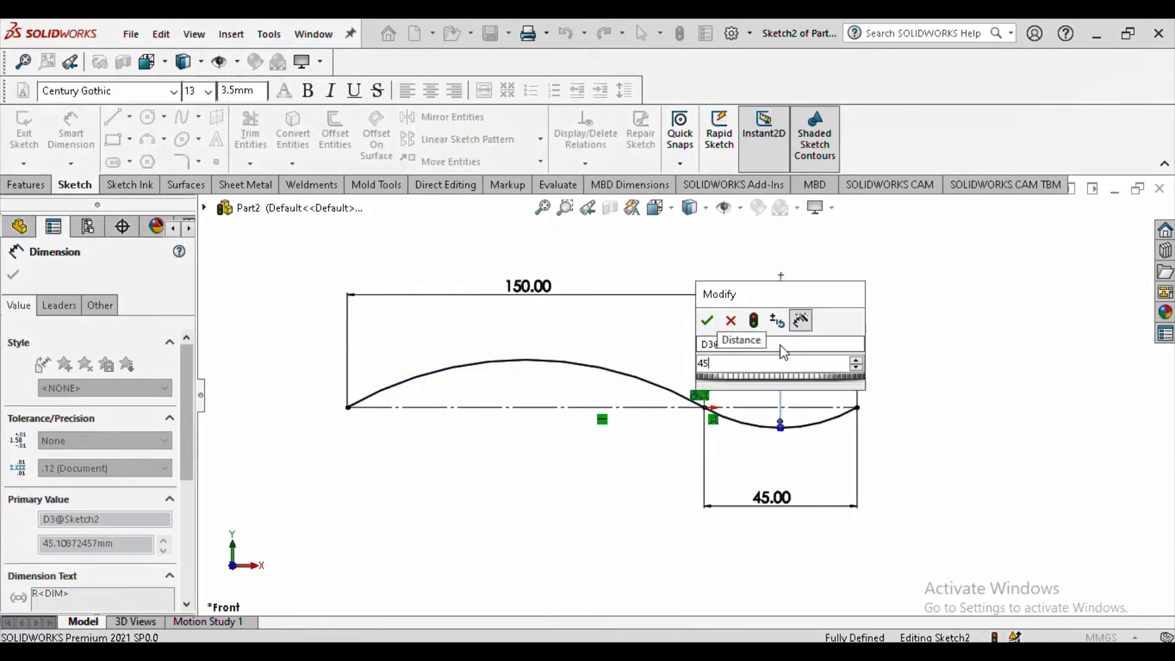
{"action": "key", "text": "Return"}
{"action": "left_click", "coordinate": [553, 470]}
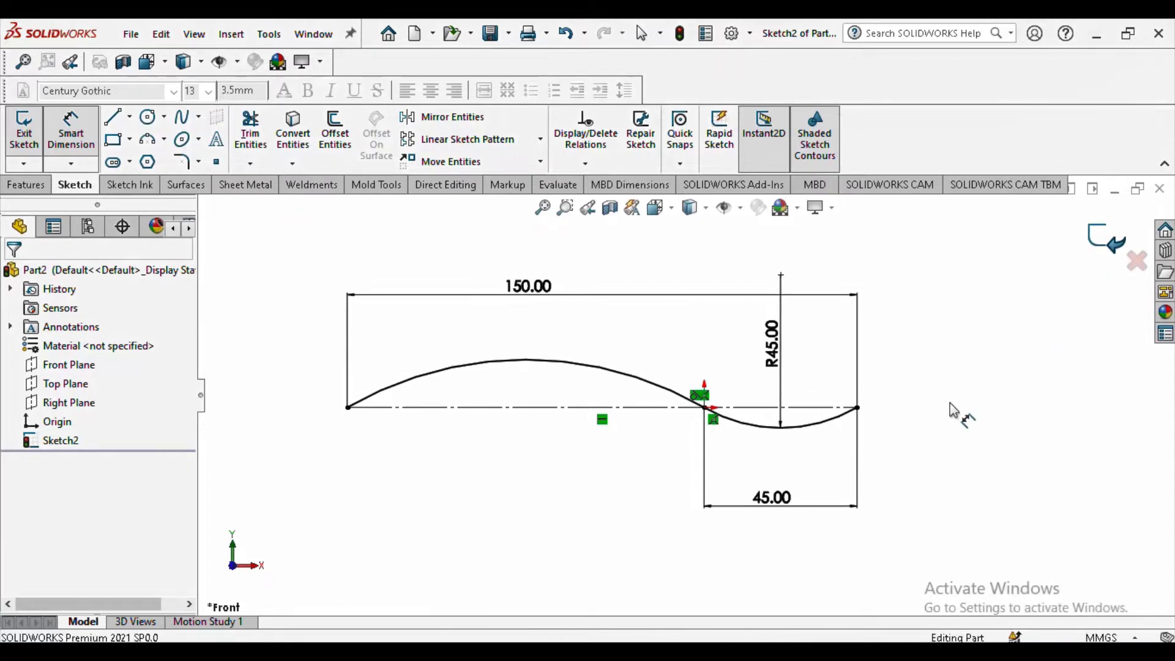
Step: Start a sketch on the Top Plane and convert the first sketch's 150 mm line into it
{"action": "scroll", "coordinate": [952, 411], "scroll_direction": "up", "scroll_amount": 2}
{"action": "scroll", "coordinate": [454, 441], "scroll_direction": "down", "scroll_amount": 2}
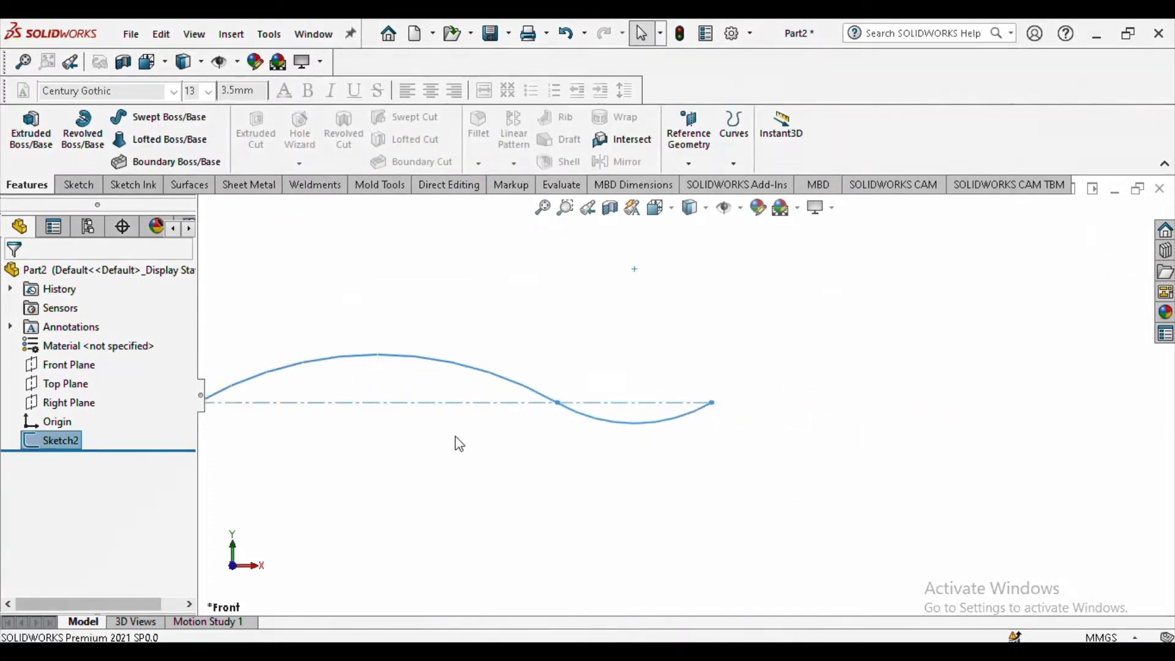
{"action": "scroll", "coordinate": [426, 417], "scroll_direction": "up", "scroll_amount": 3}
{"action": "scroll", "coordinate": [426, 417], "scroll_direction": "down", "scroll_amount": 3}
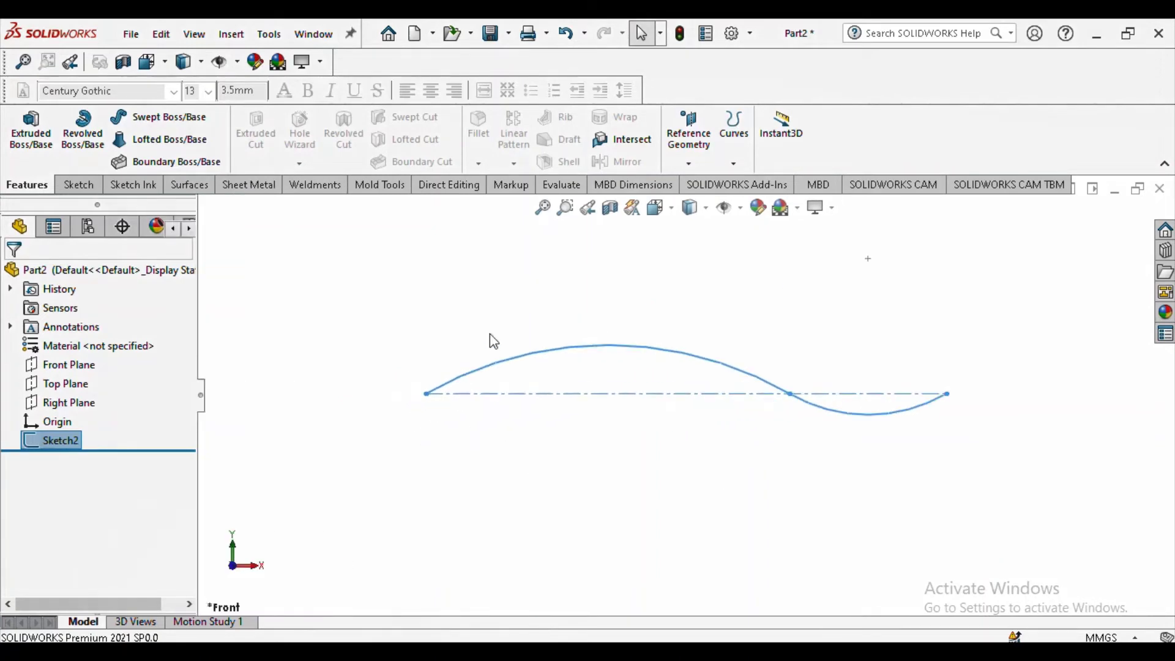
{"action": "left_click", "coordinate": [67, 388]}
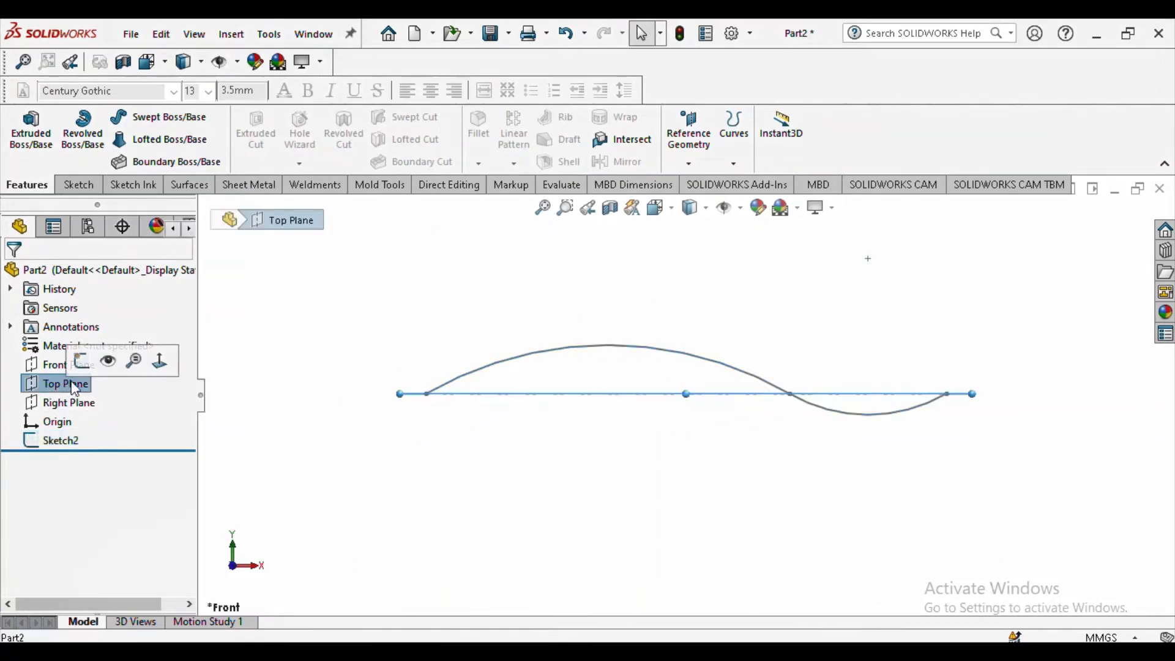
{"action": "left_click", "coordinate": [73, 367]}
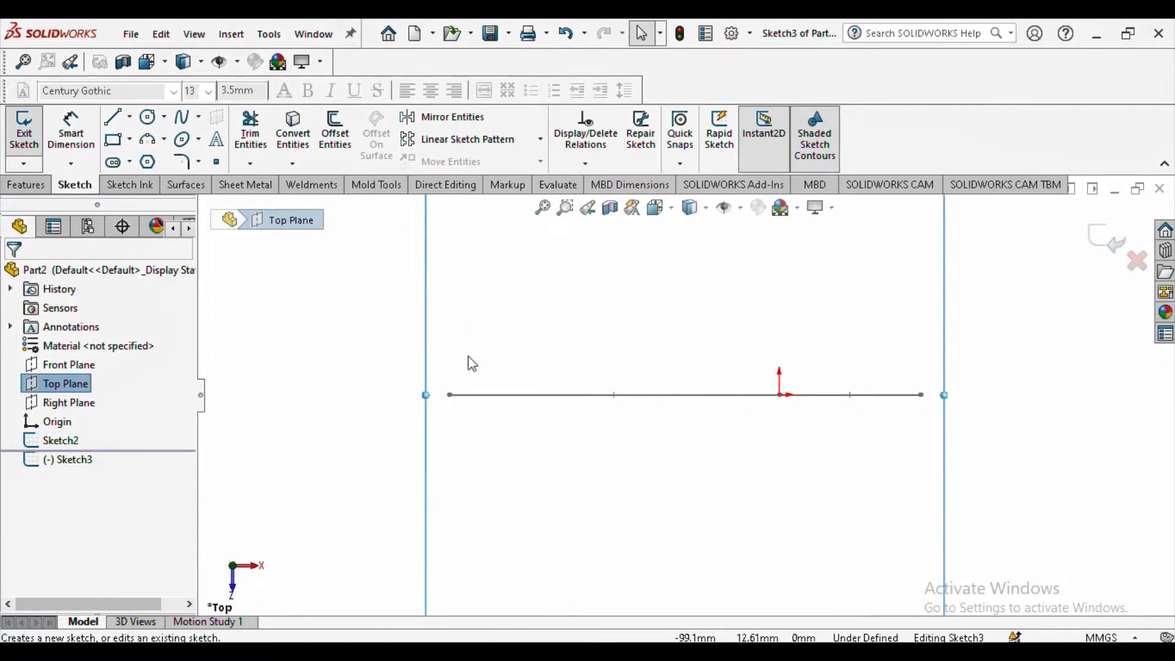
{"action": "left_click", "coordinate": [552, 394]}
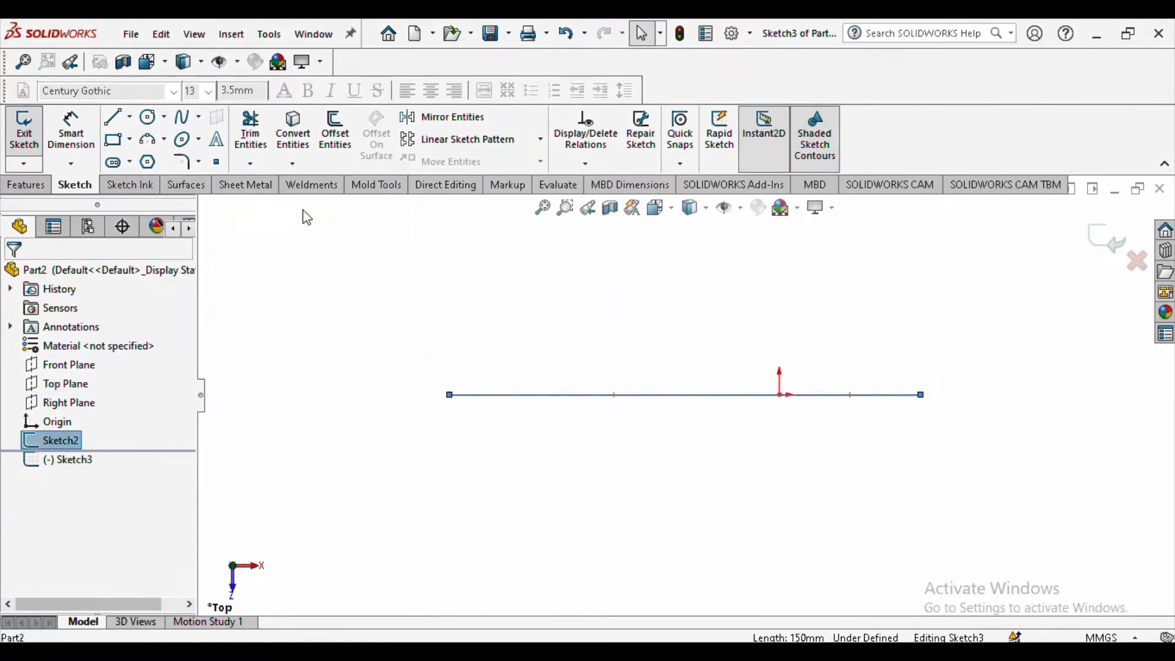
{"action": "left_click", "coordinate": [303, 147]}
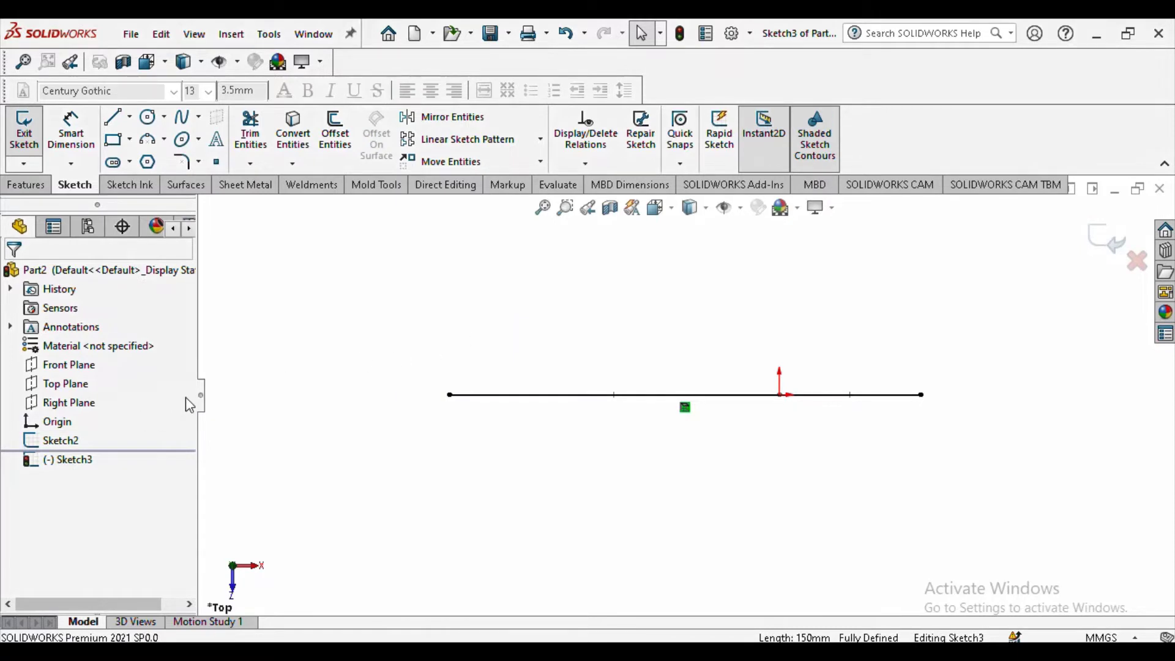
Step: Sketch a short vertical centerline downward from the left endpoint of the converted line
{"action": "left_click", "coordinate": [129, 116]}
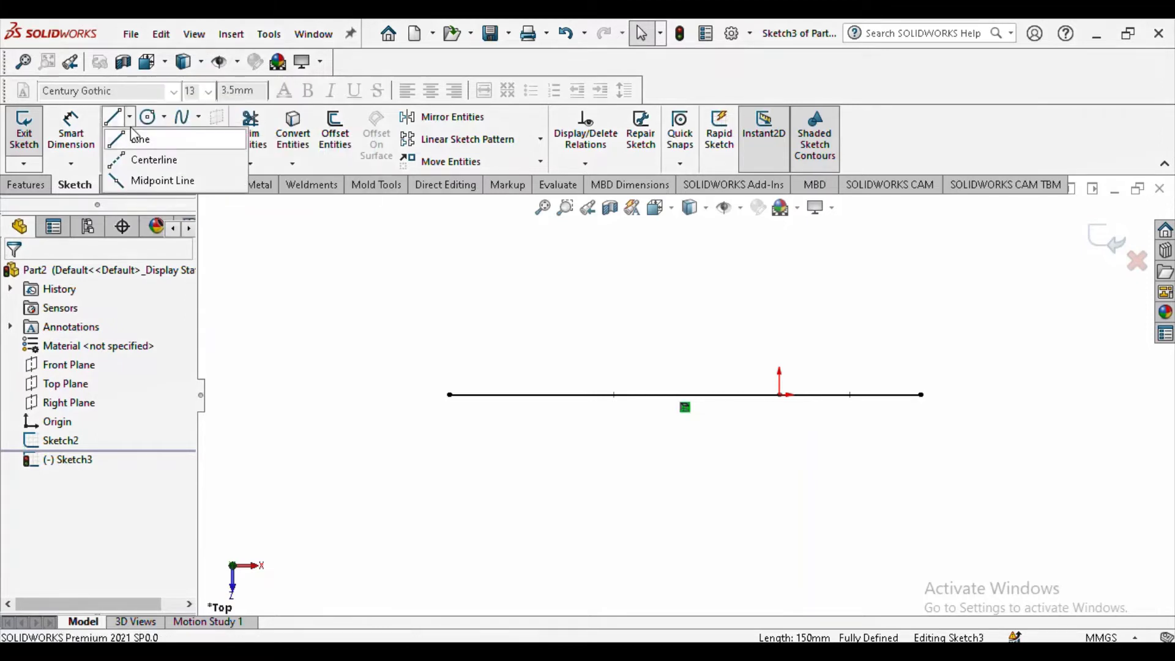
{"action": "left_click", "coordinate": [145, 161]}
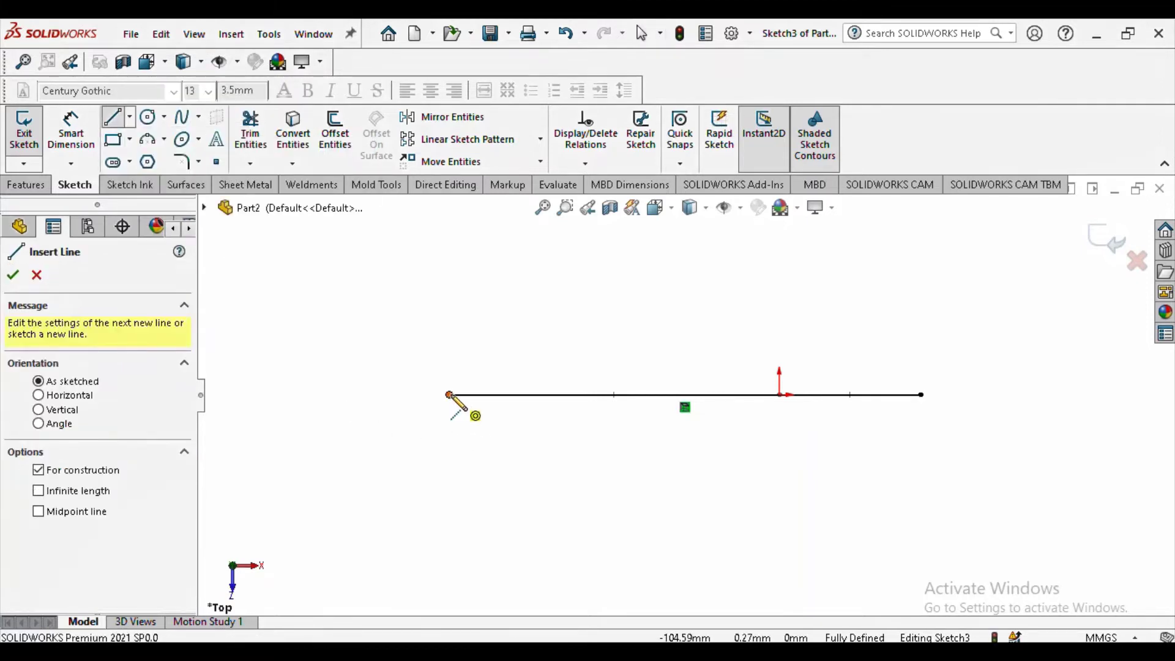
{"action": "left_click", "coordinate": [448, 395]}
{"action": "left_click", "coordinate": [450, 418]}
{"action": "right_click", "coordinate": [452, 421]}
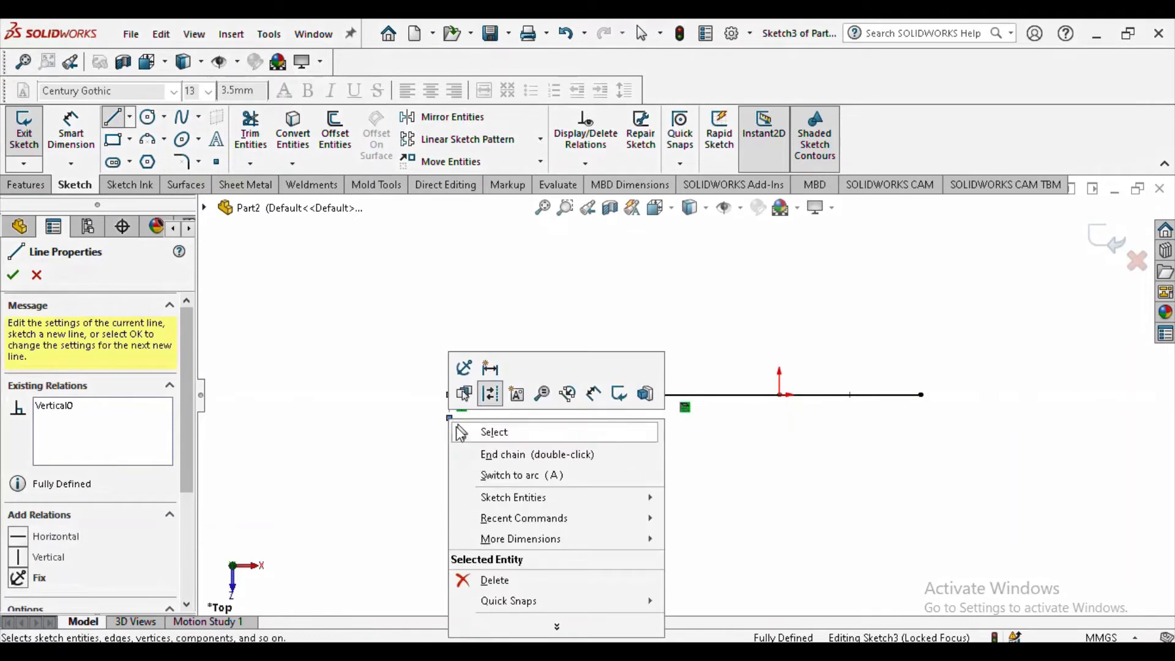
{"action": "left_click", "coordinate": [461, 428]}
Step: Sketch a short vertical centerline about 7.4 mm long downward from the origin
{"action": "left_click", "coordinate": [129, 116]}
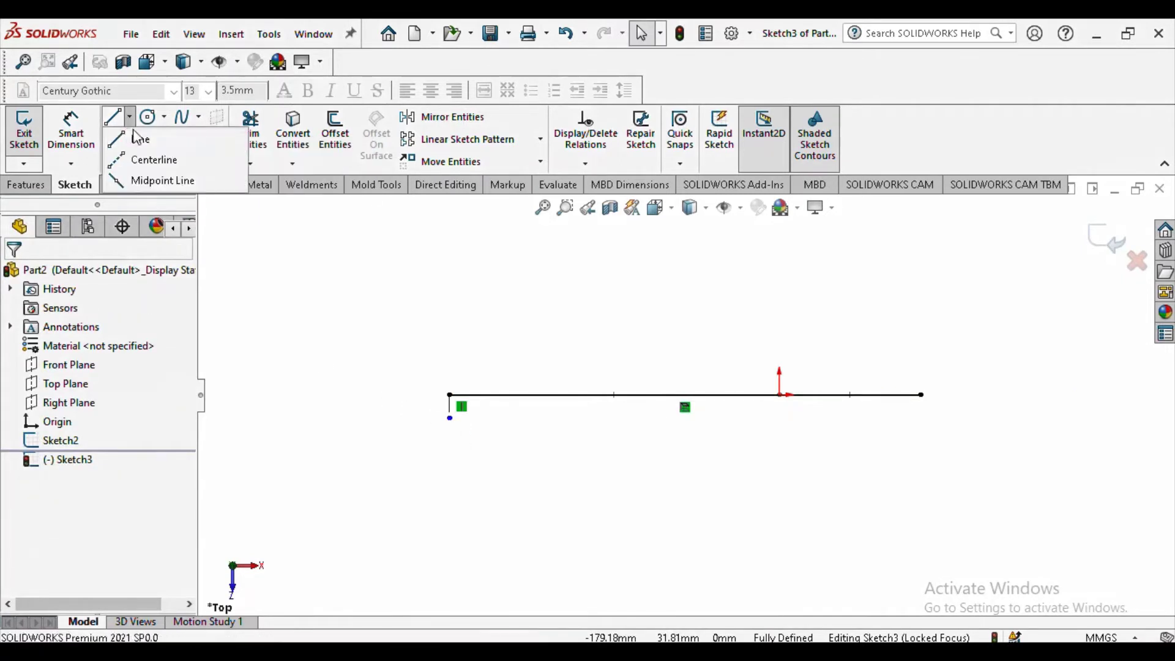
{"action": "left_click", "coordinate": [145, 160]}
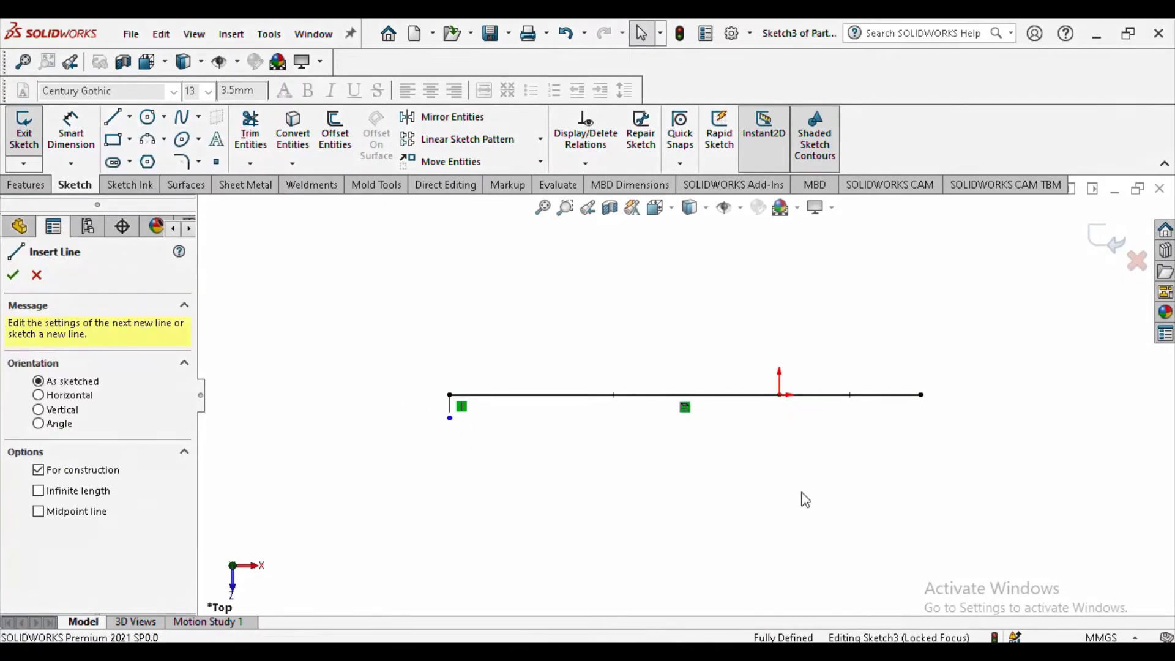
{"action": "left_click", "coordinate": [779, 394]}
{"action": "left_click", "coordinate": [779, 418]}
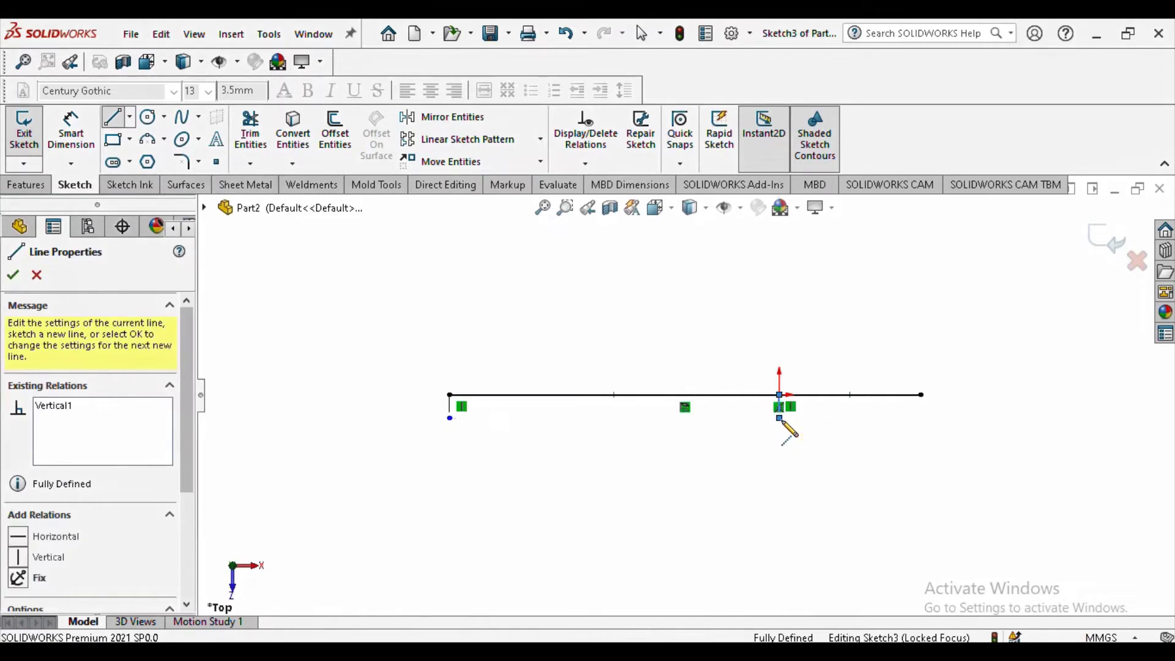
{"action": "right_click", "coordinate": [784, 424]}
{"action": "left_click", "coordinate": [793, 433]}
Step: Dimension the vertical centerline at the converted line's left endpoint to 4 mm
{"action": "left_click", "coordinate": [71, 131]}
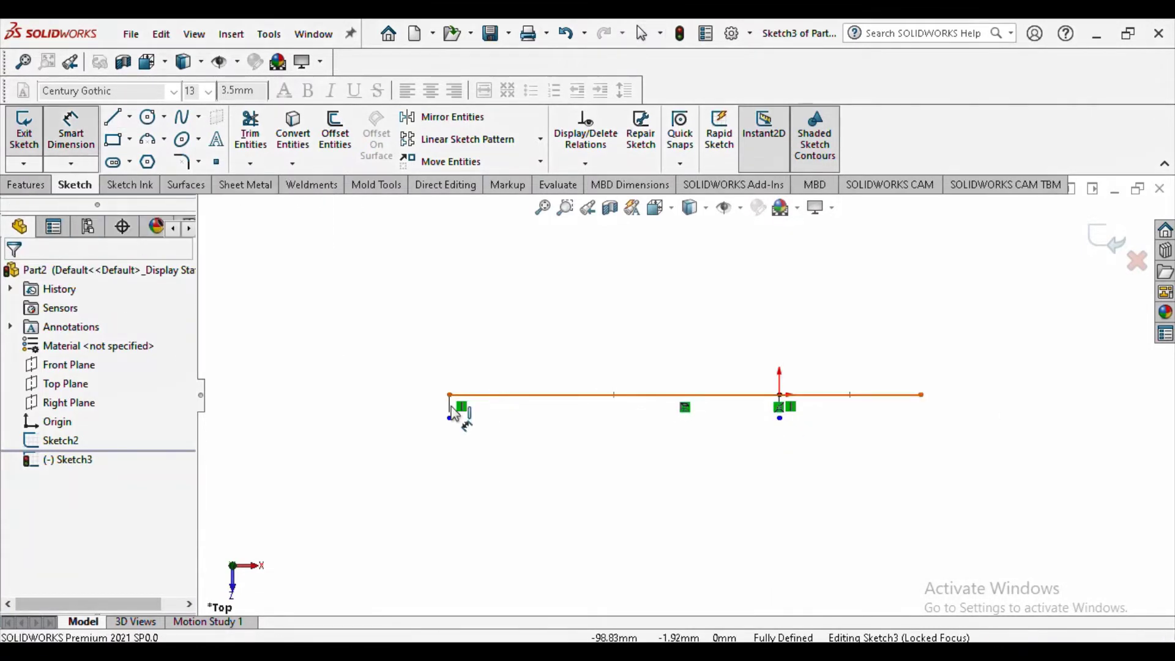
{"action": "scroll", "coordinate": [398, 410], "scroll_direction": "down", "scroll_amount": 3}
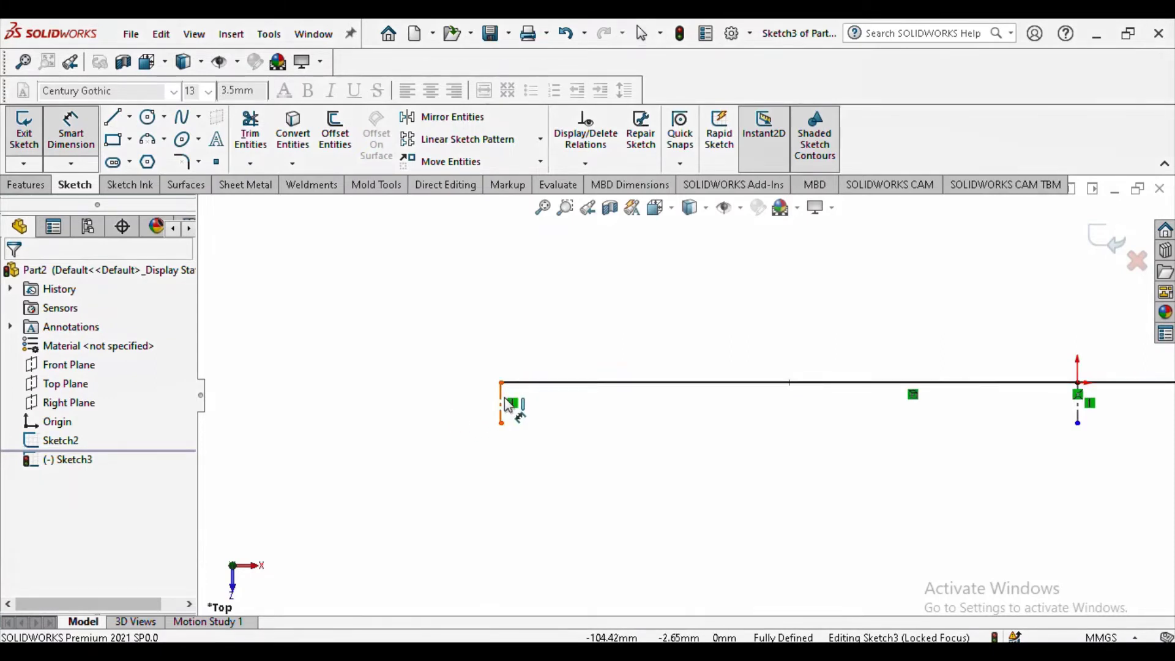
{"action": "left_click", "coordinate": [507, 405]}
{"action": "left_click", "coordinate": [451, 411]}
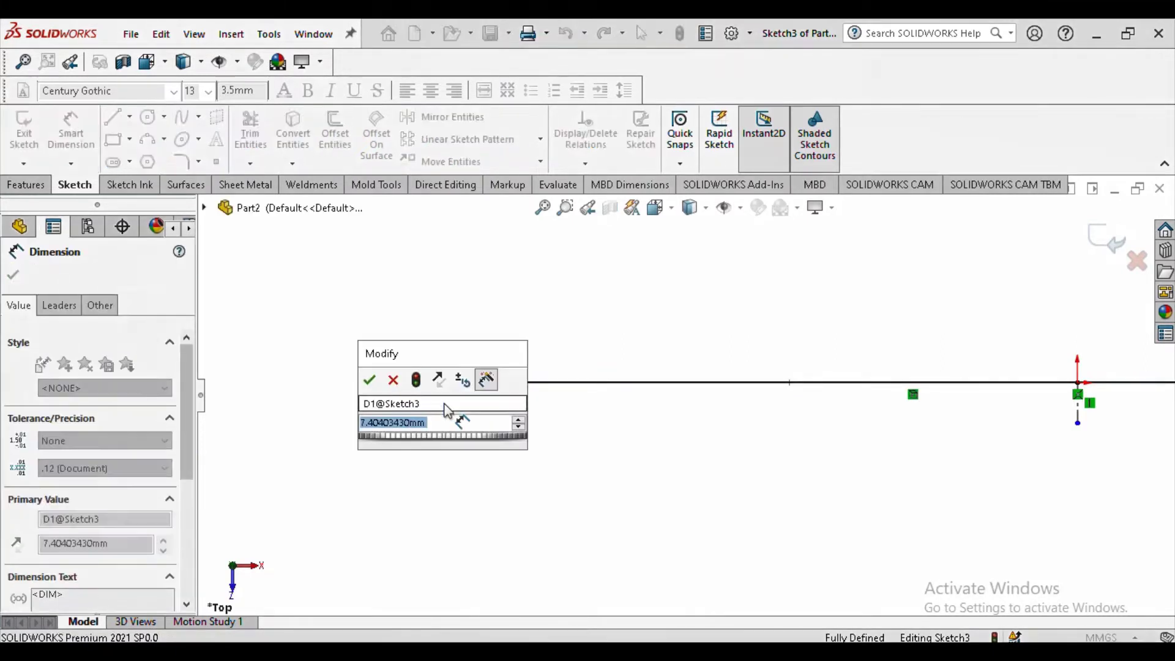
{"action": "type", "text": "4"}
{"action": "key", "text": "Return"}
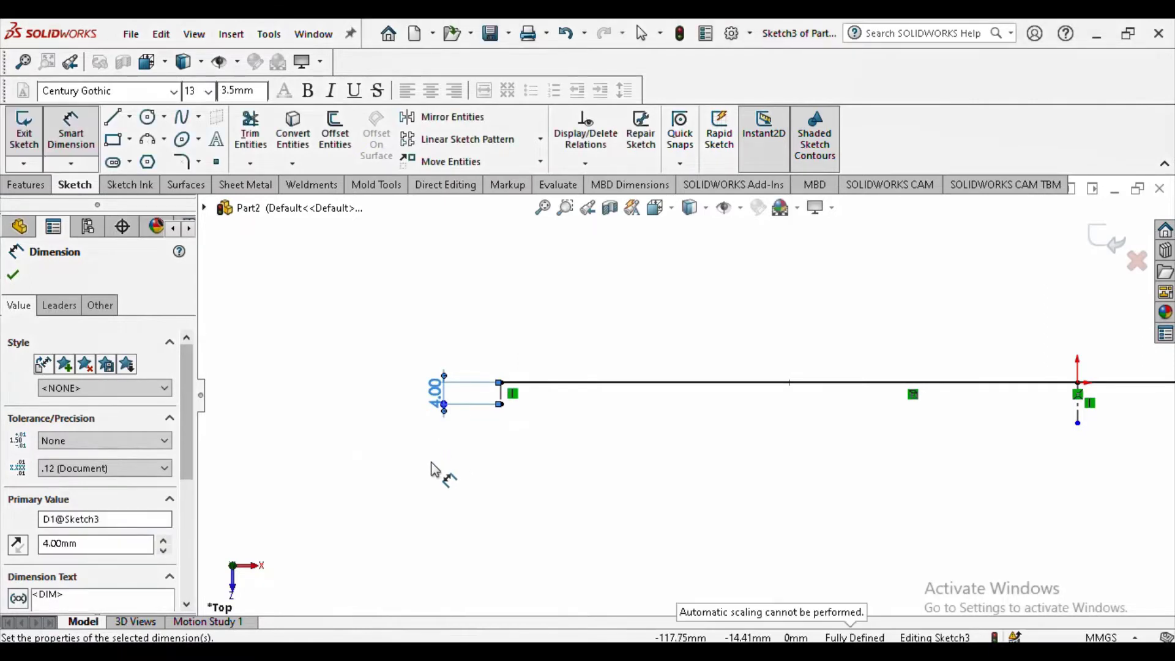
{"action": "key", "text": "Escape"}
Step: Dimension the vertical centerline below the origin to 8 mm
{"action": "scroll", "coordinate": [944, 441], "scroll_direction": "up", "scroll_amount": 2}
{"action": "scroll", "coordinate": [821, 420], "scroll_direction": "down", "scroll_amount": 3}
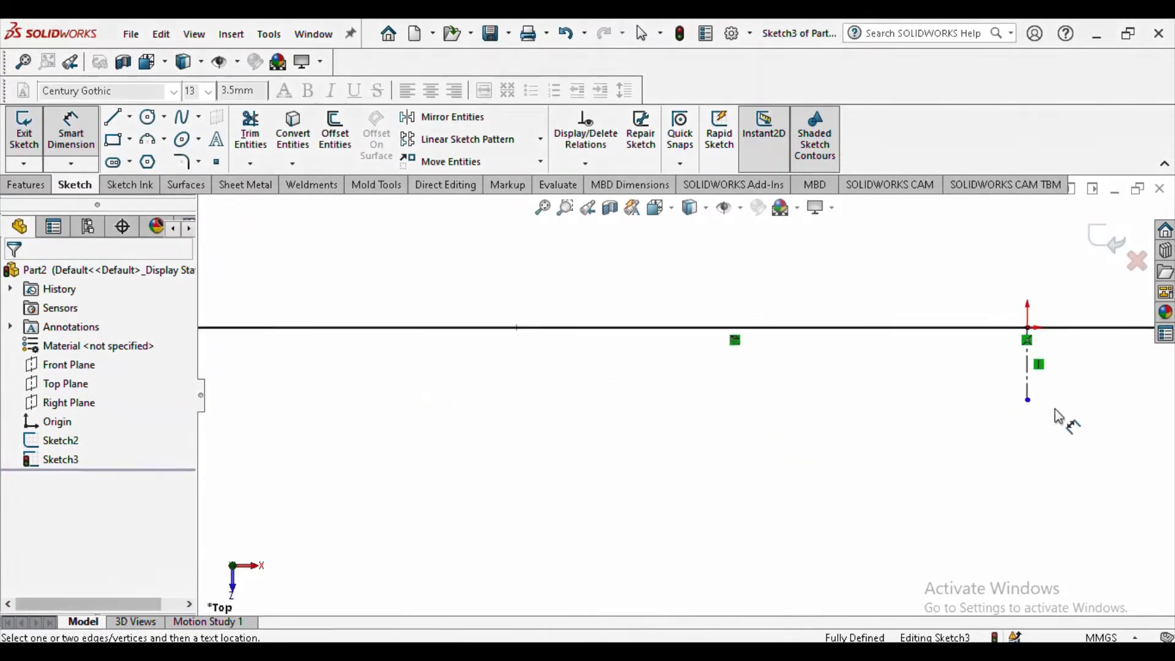
{"action": "left_click", "coordinate": [1028, 383]}
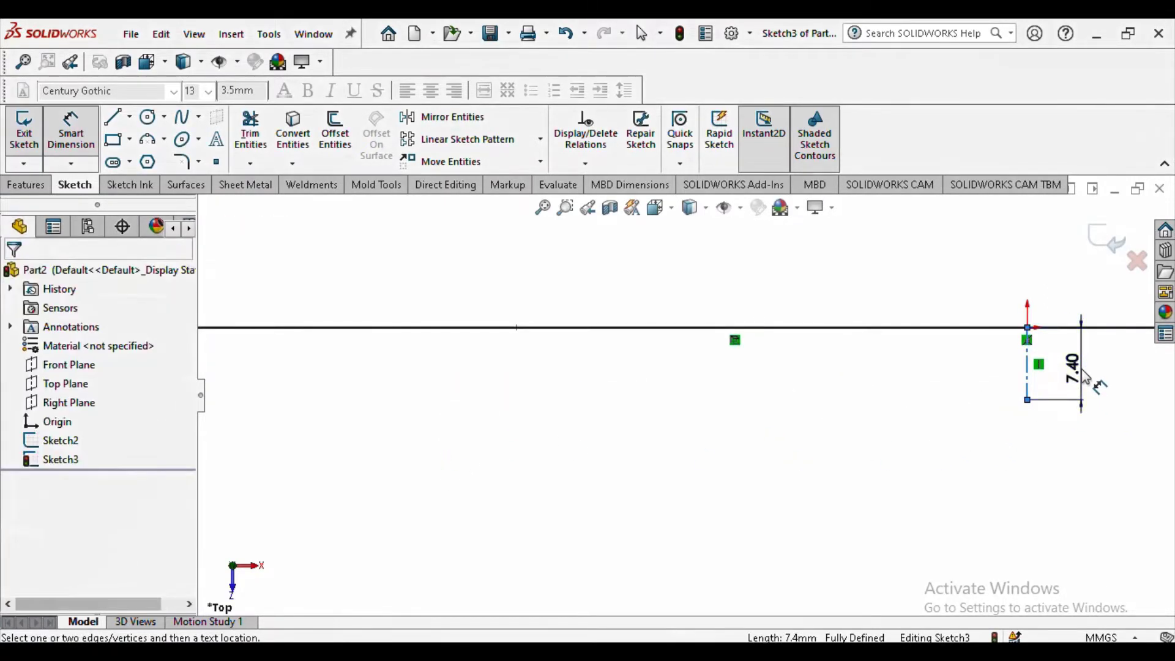
{"action": "left_click", "coordinate": [1081, 369]}
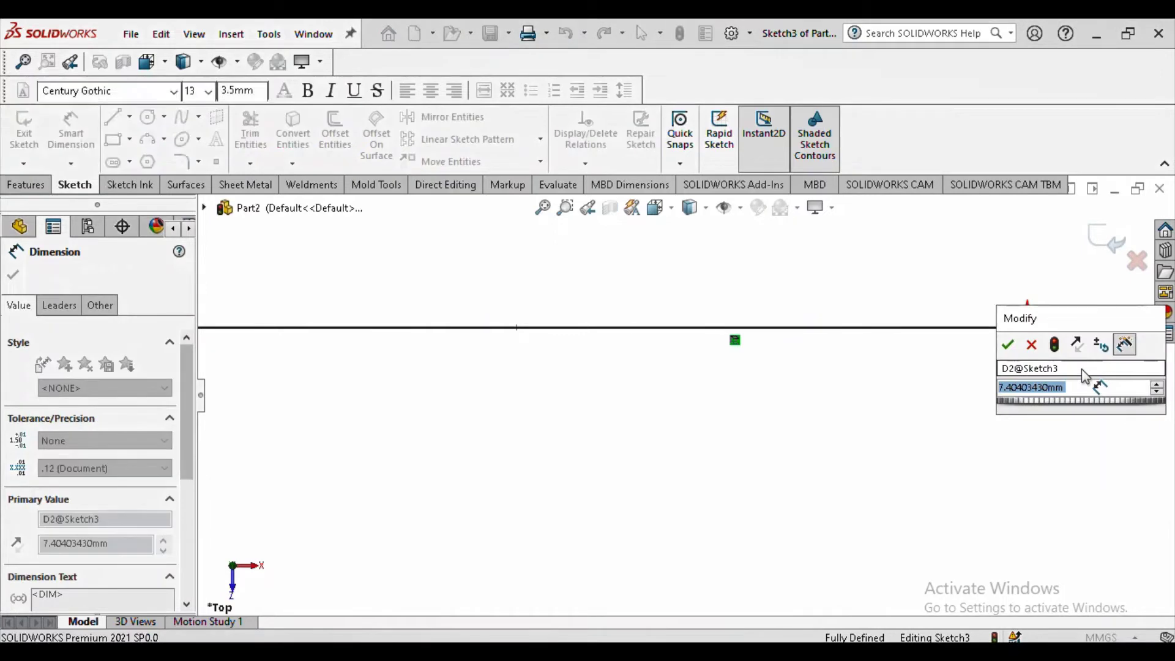
{"action": "type", "text": "8"}
{"action": "key", "text": "Return"}
{"action": "left_click", "coordinate": [925, 451]}
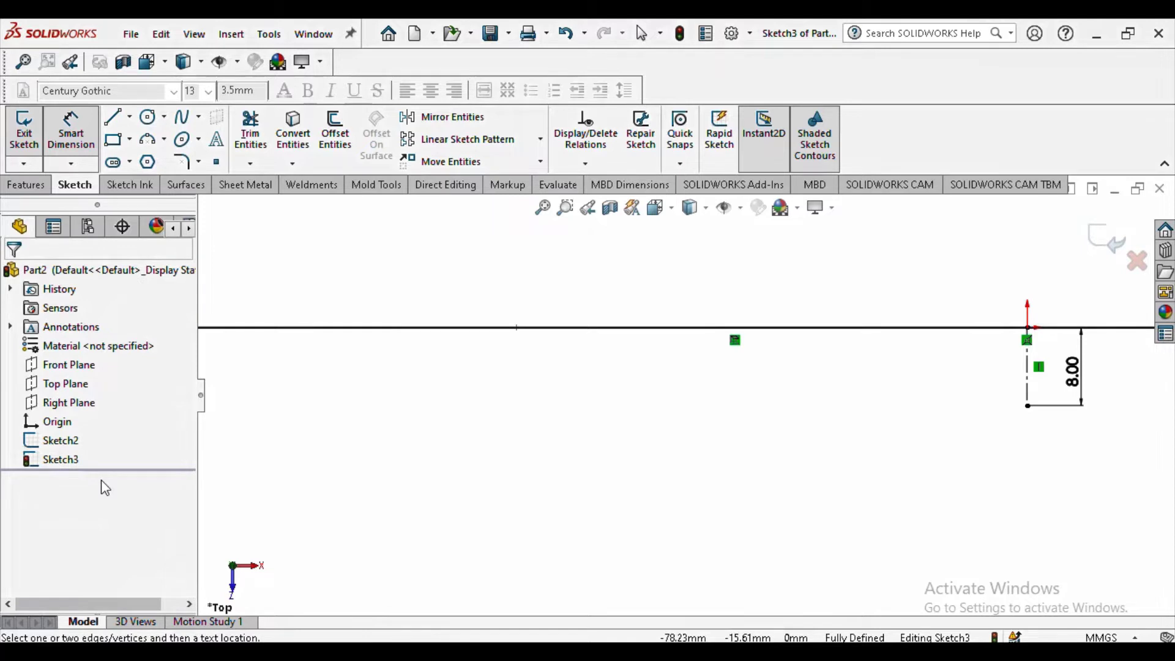
{"action": "scroll", "coordinate": [606, 480], "scroll_direction": "up", "scroll_amount": 2}
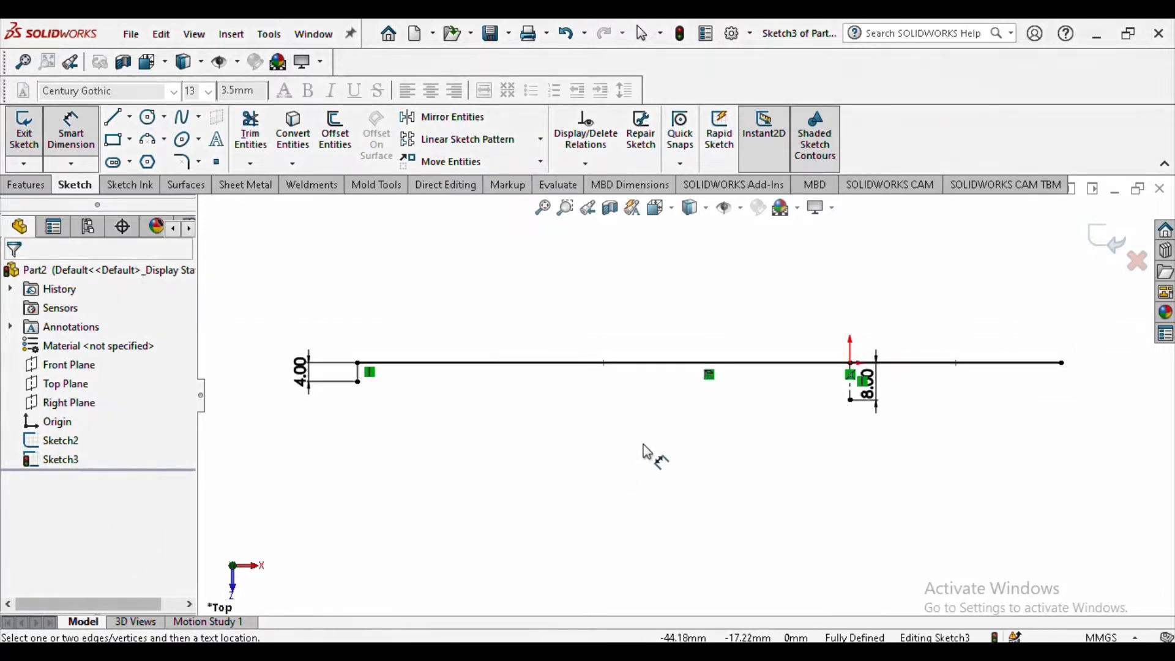
{"action": "key", "text": "Escape"}
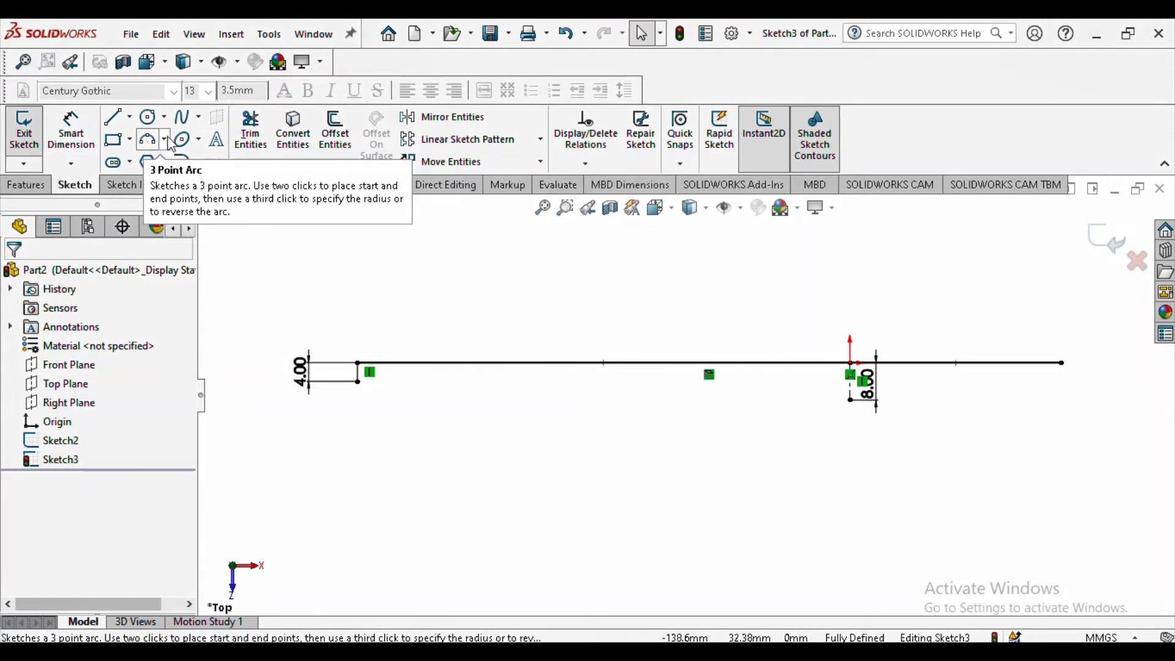
{"action": "left_click", "coordinate": [185, 122]}
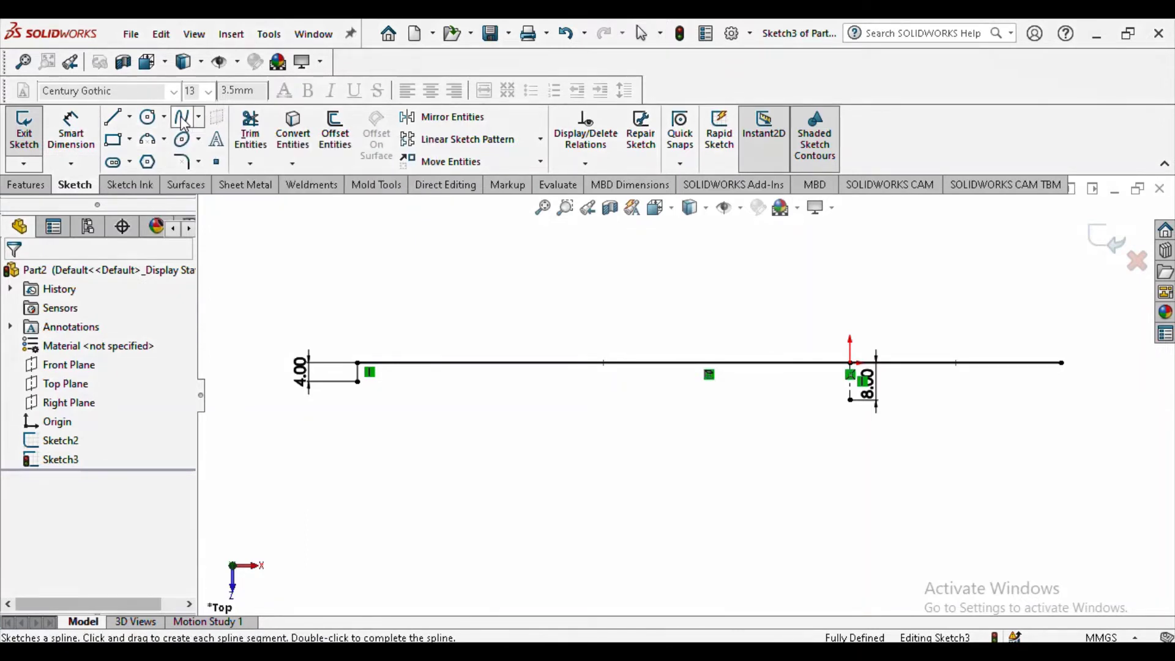
{"action": "left_click", "coordinate": [199, 117]}
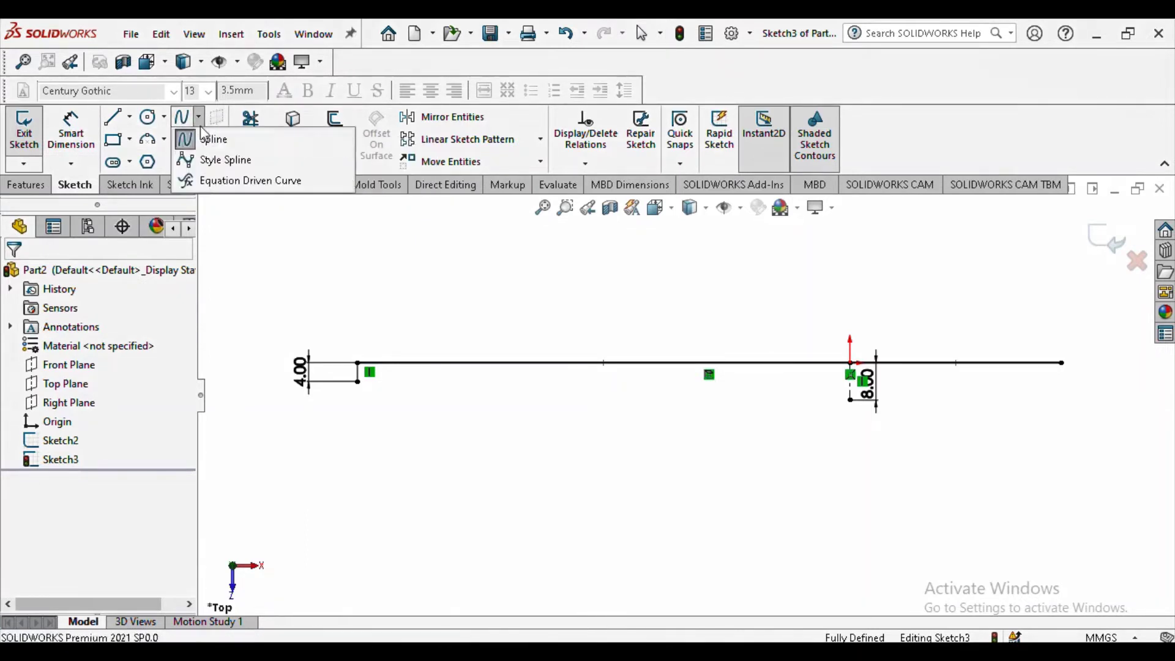
{"action": "key", "text": "Escape"}
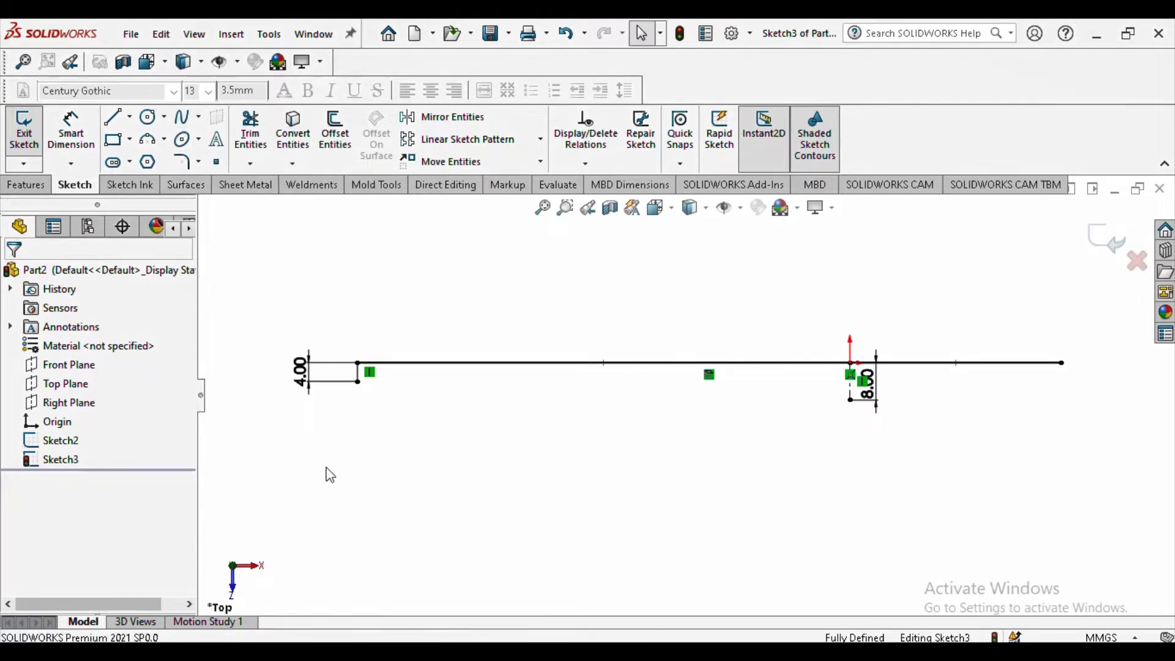
{"action": "left_click", "coordinate": [358, 384]}
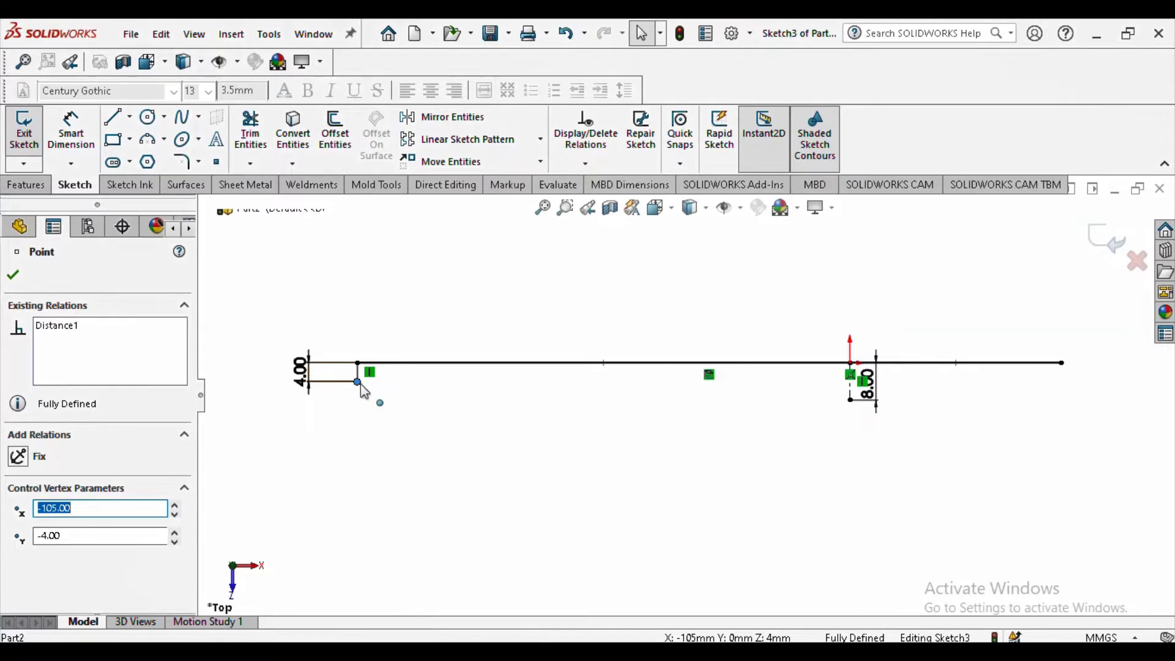
{"action": "left_click", "coordinate": [191, 124]}
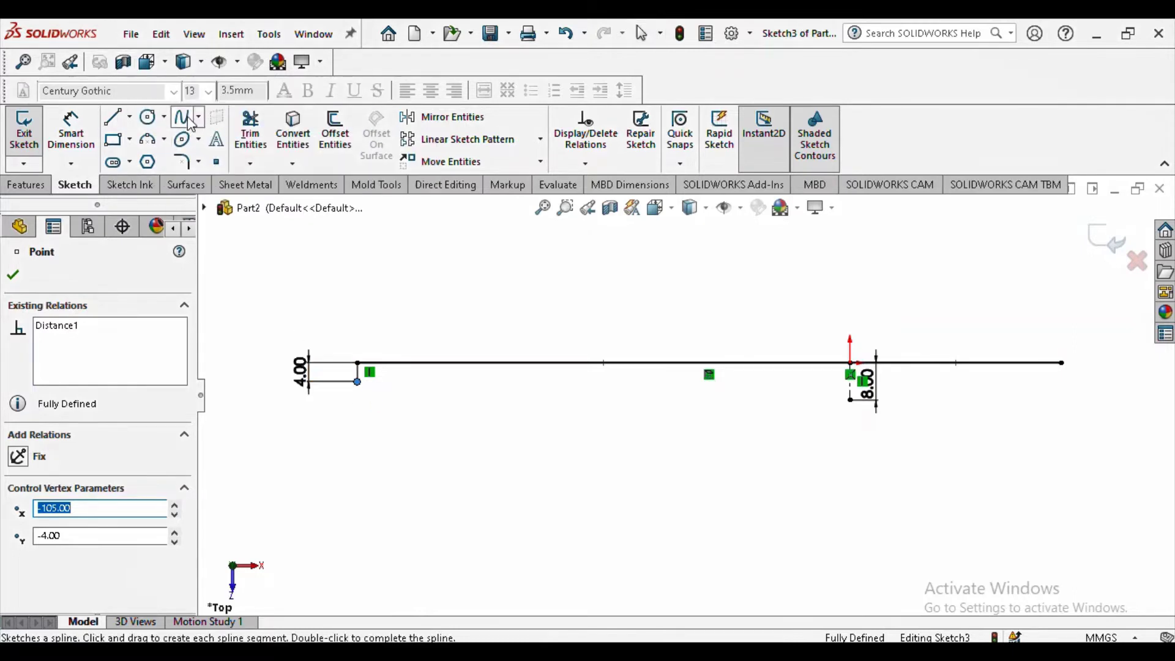
{"action": "left_click", "coordinate": [199, 116]}
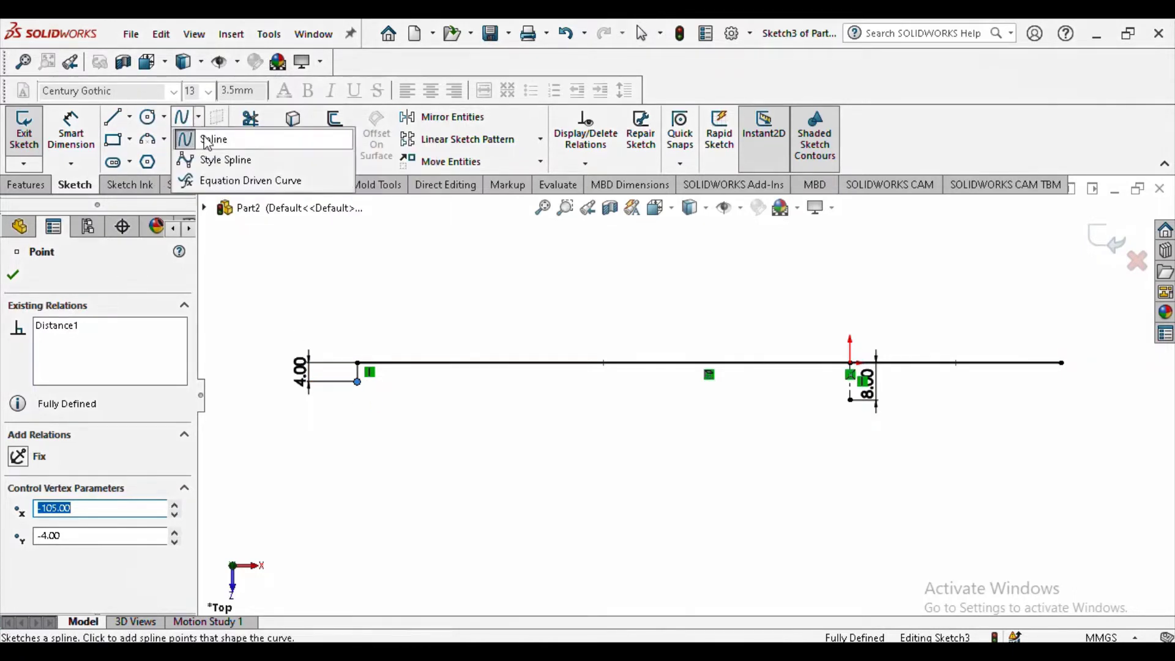
{"action": "key", "text": "Escape"}
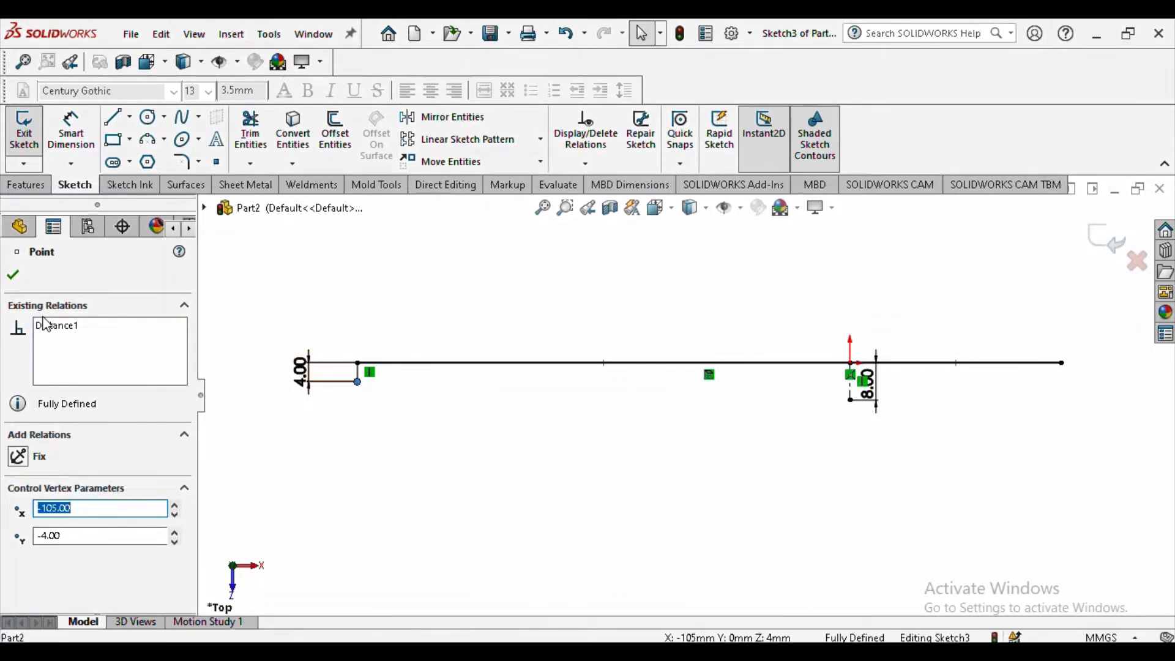
{"action": "left_click", "coordinate": [14, 276]}
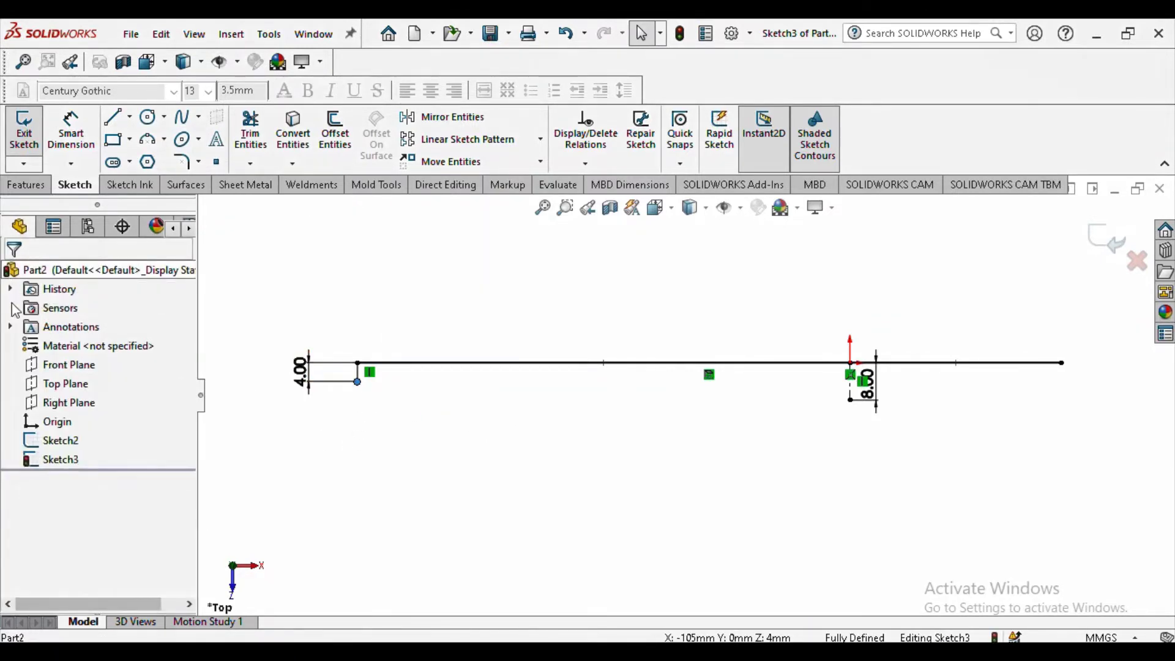
Step: Sketch a two-point spline from the lower end of the 4 mm centerline to the lower end of the 8 mm centerline
{"action": "left_click", "coordinate": [181, 116]}
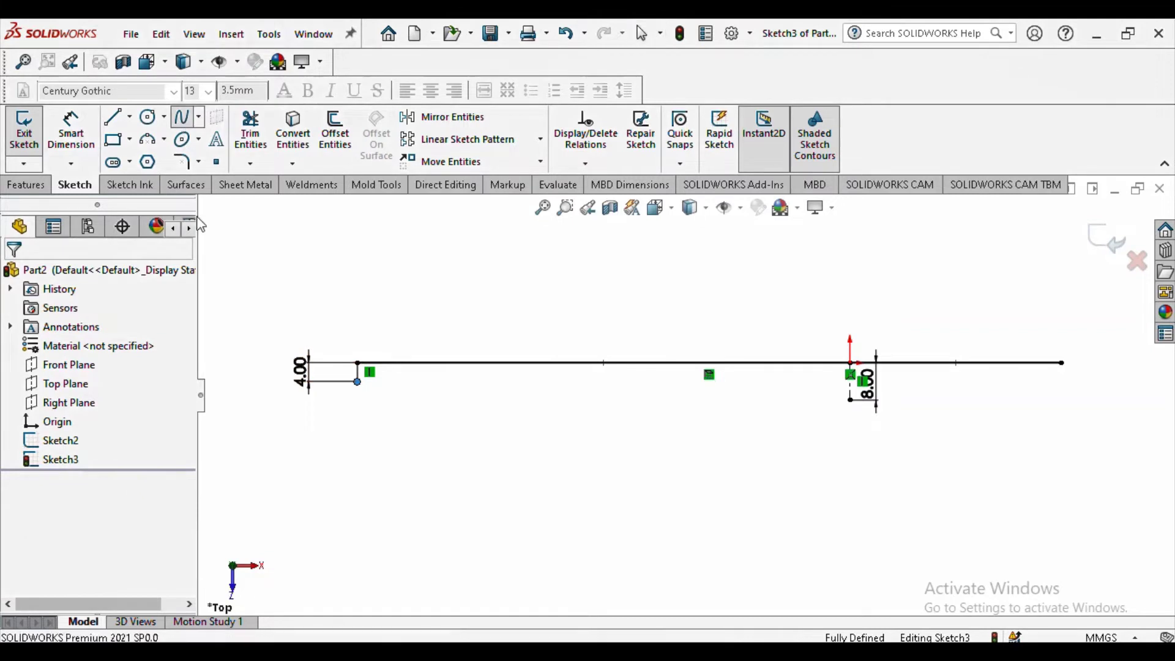
{"action": "left_click", "coordinate": [358, 382]}
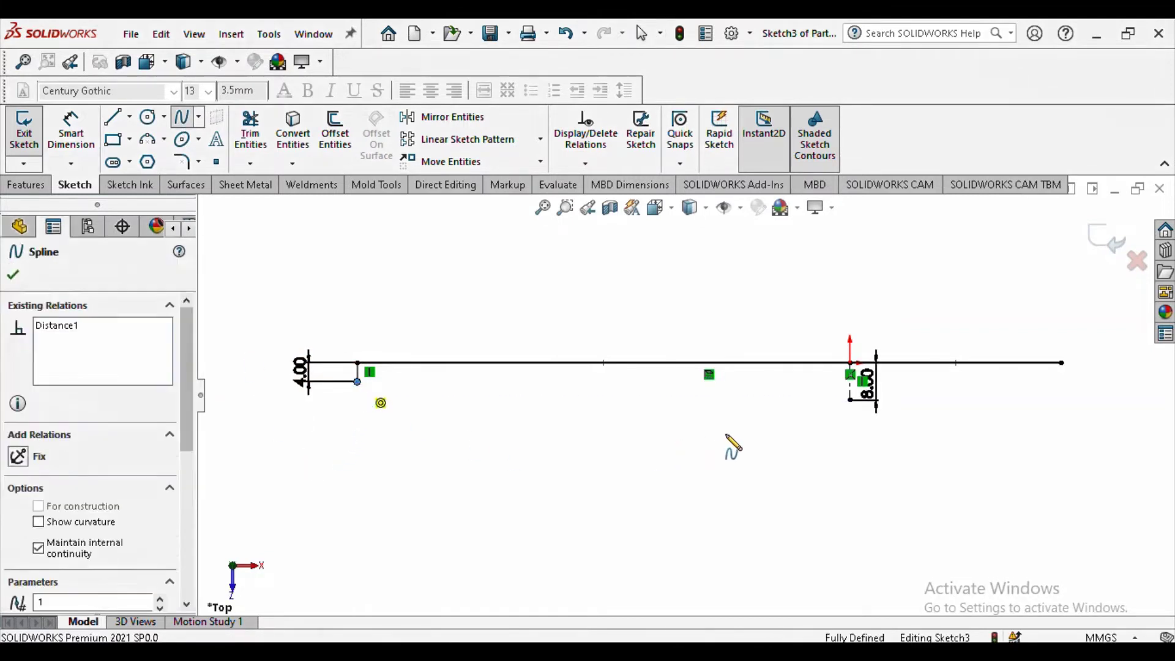
{"action": "left_click", "coordinate": [850, 401]}
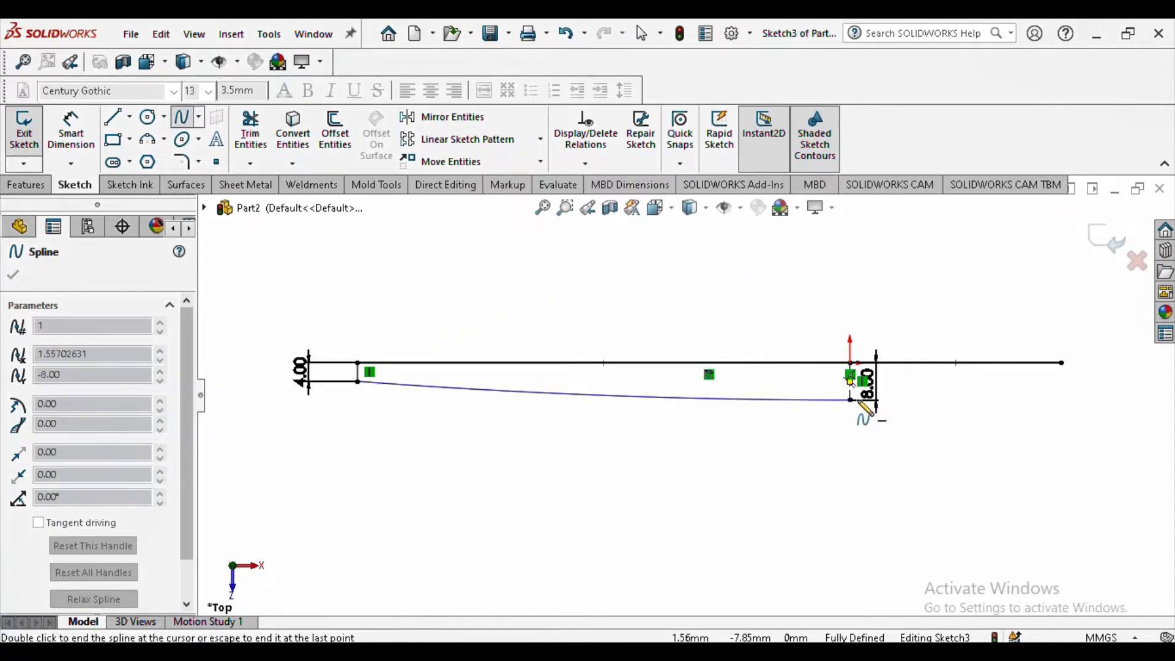
{"action": "double_click", "coordinate": [851, 381]}
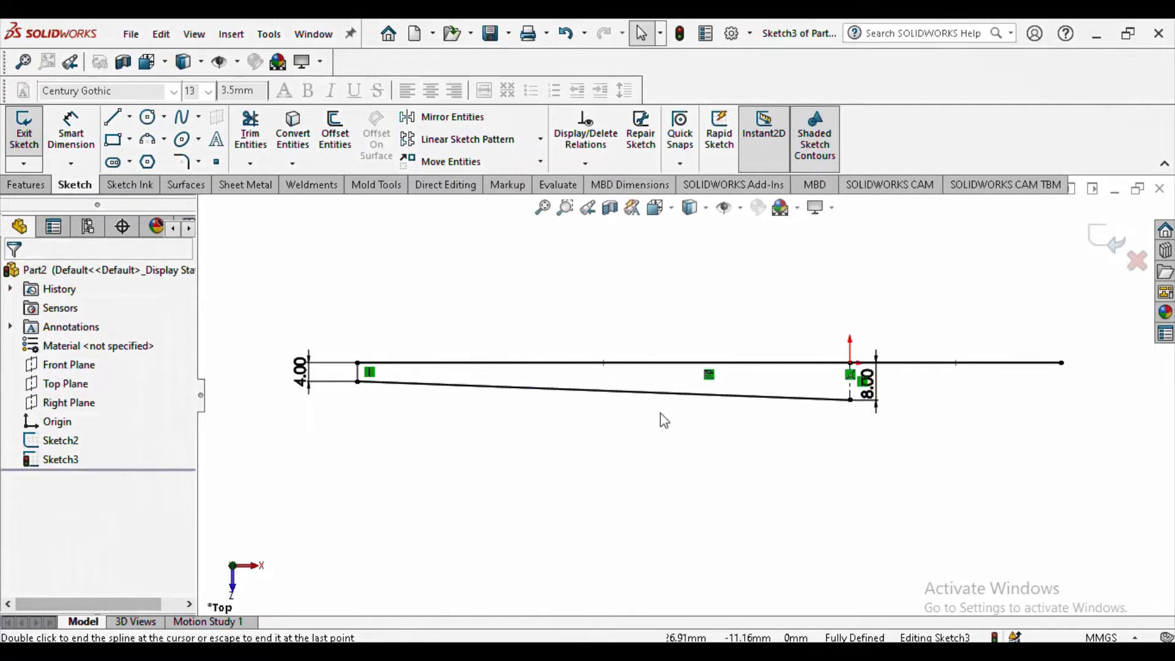
Step: Slightly adjust the spline's tangency handle at its end on the 8 mm centerline
{"action": "scroll", "coordinate": [669, 411], "scroll_direction": "down", "scroll_amount": 3}
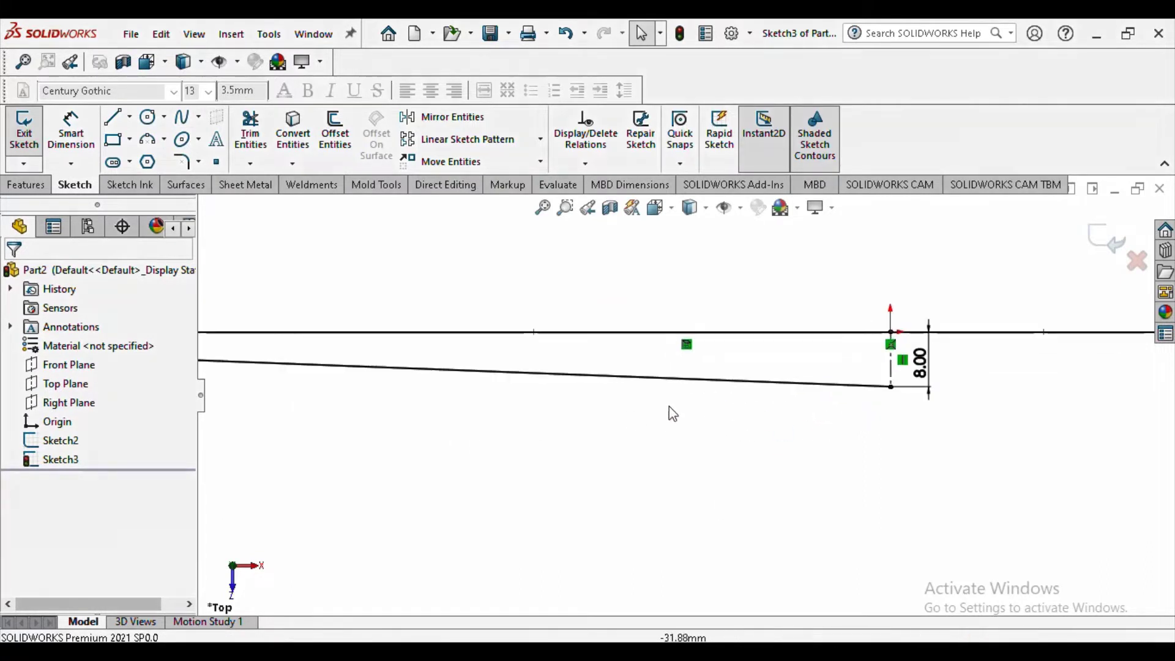
{"action": "scroll", "coordinate": [648, 407], "scroll_direction": "up", "scroll_amount": 2}
{"action": "scroll", "coordinate": [593, 399], "scroll_direction": "down", "scroll_amount": 1}
{"action": "left_click", "coordinate": [597, 379]}
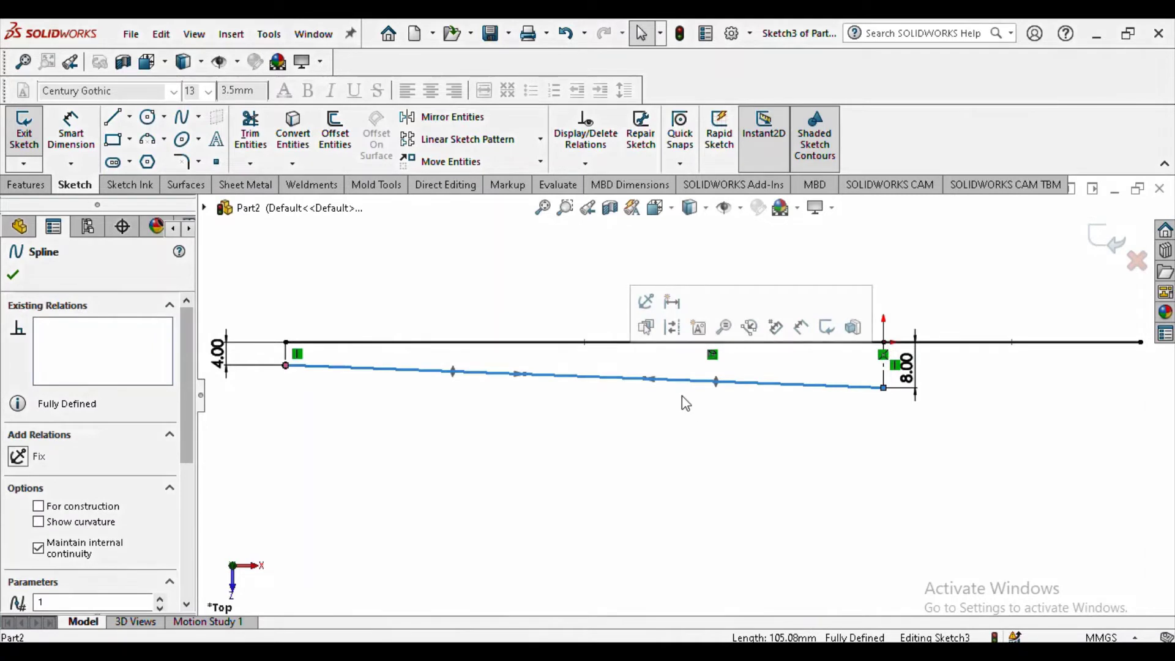
{"action": "left_click", "coordinate": [651, 380]}
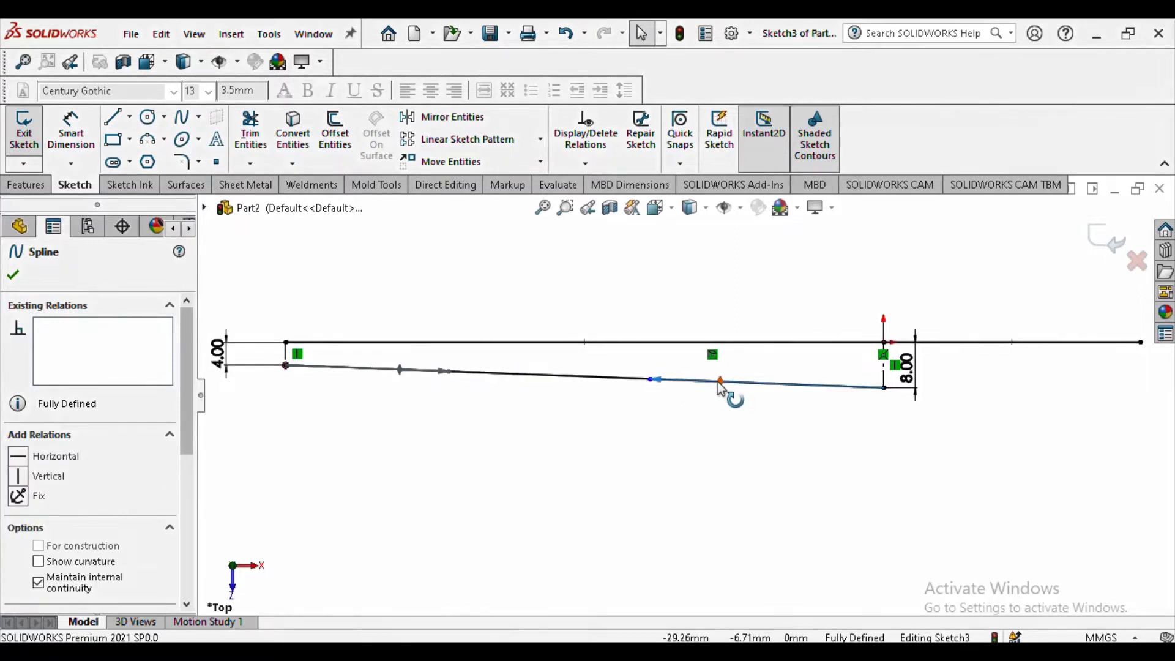
{"action": "mouse_move", "coordinate": [718, 382]}
{"action": "left_mouse_down"}
{"action": "mouse_move", "coordinate": [719, 392]}
{"action": "mouse_move", "coordinate": [721, 382]}
{"action": "left_mouse_up"}
{"action": "scroll", "coordinate": [522, 433], "scroll_direction": "down", "scroll_amount": 2}
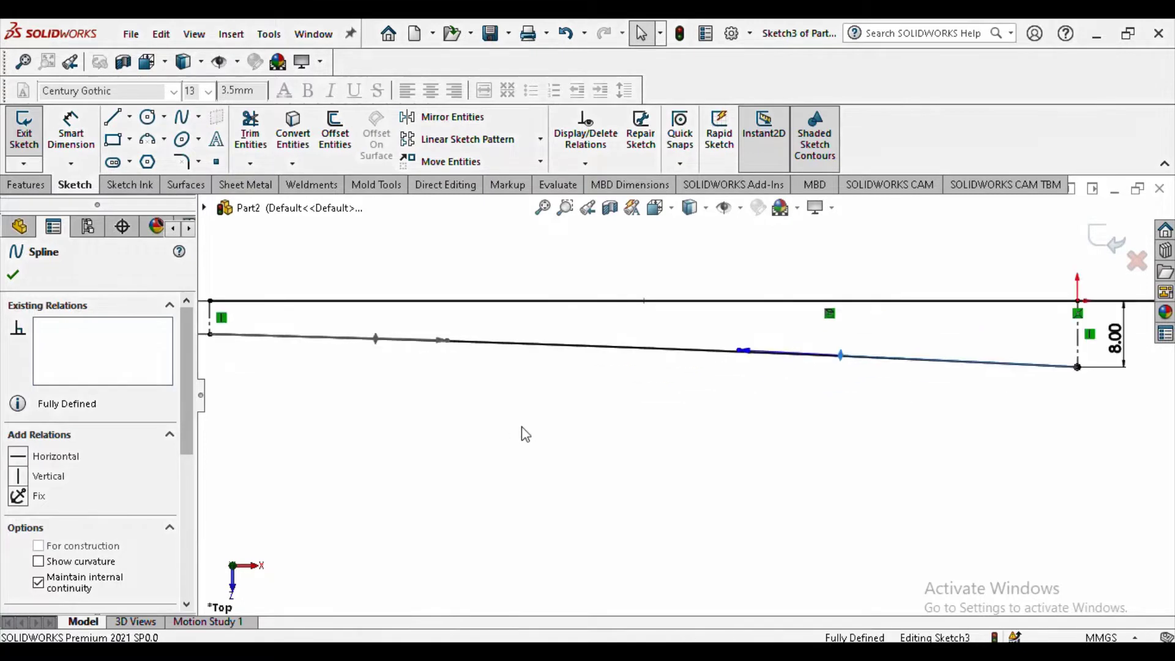
{"action": "scroll", "coordinate": [752, 456], "scroll_direction": "up", "scroll_amount": 3}
{"action": "scroll", "coordinate": [751, 450], "scroll_direction": "down", "scroll_amount": 2}
{"action": "left_click", "coordinate": [764, 452]}
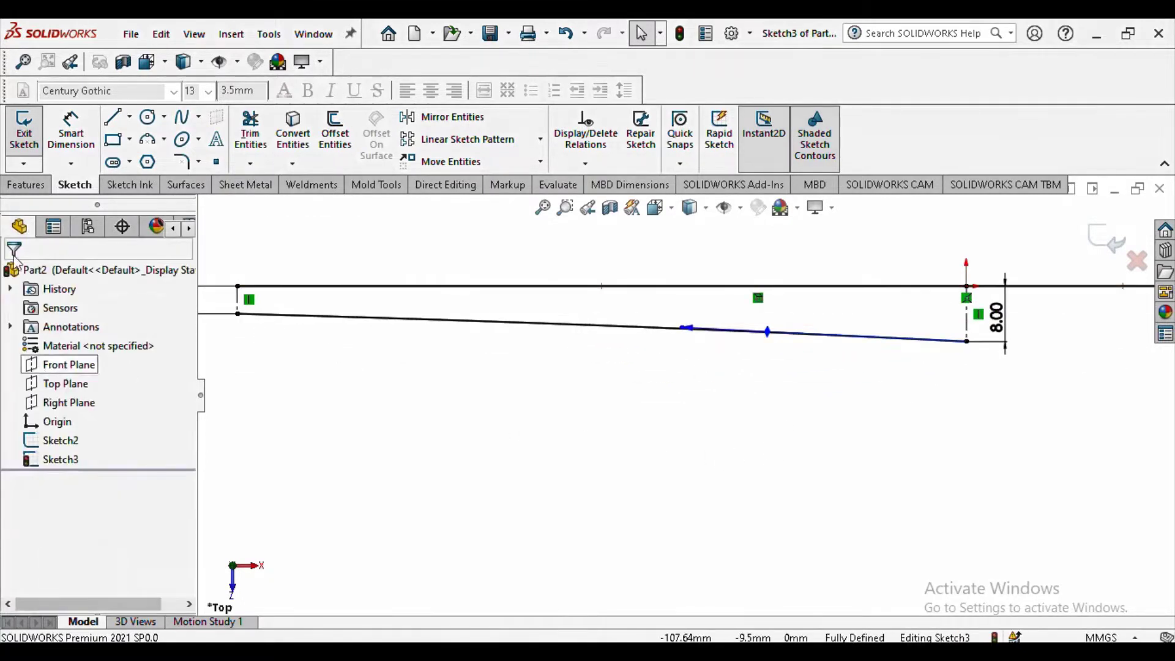
Step: Try to add a dimension between the 8 mm centerline and the spline
{"action": "left_click", "coordinate": [69, 135]}
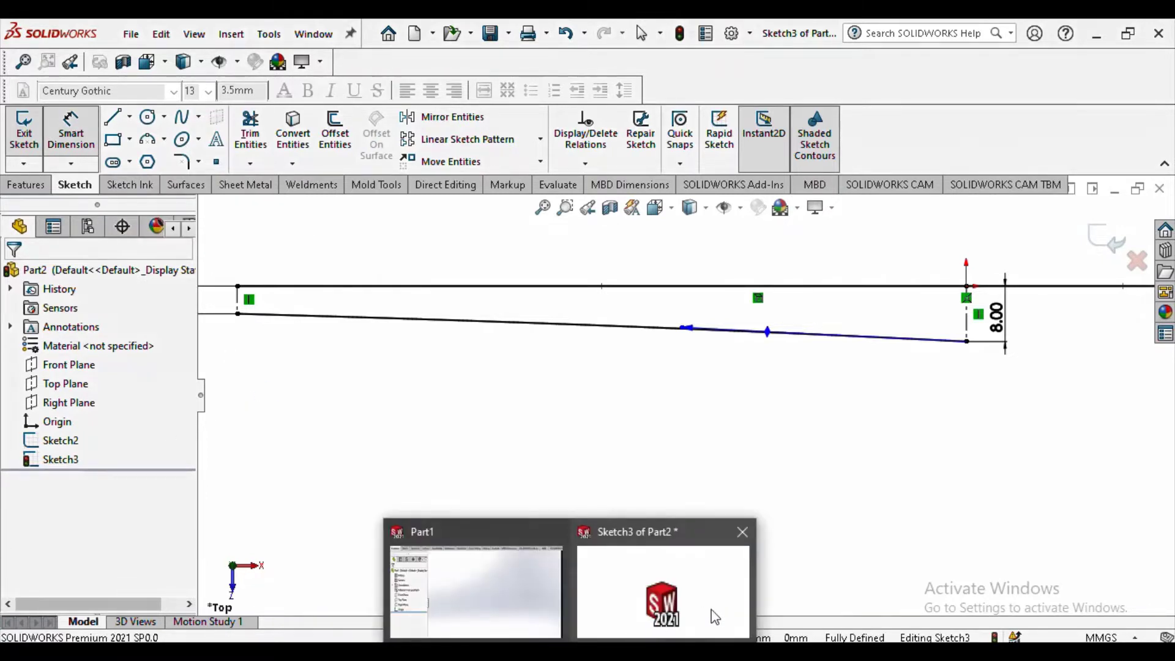
{"action": "left_click", "coordinate": [967, 339]}
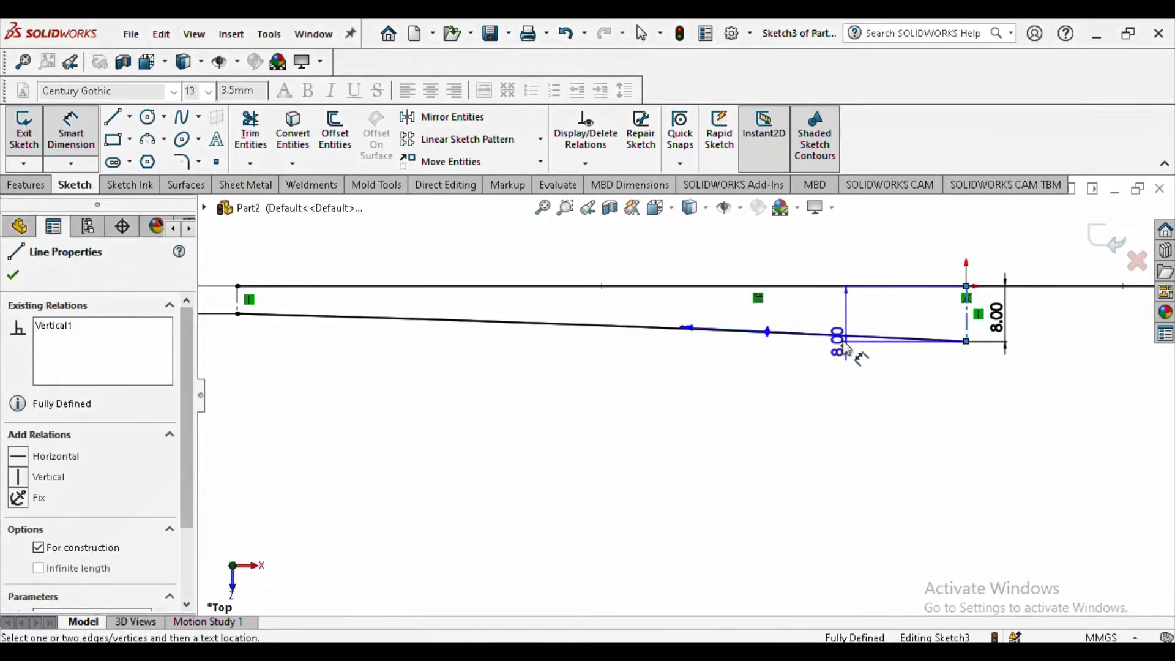
{"action": "left_click", "coordinate": [832, 335]}
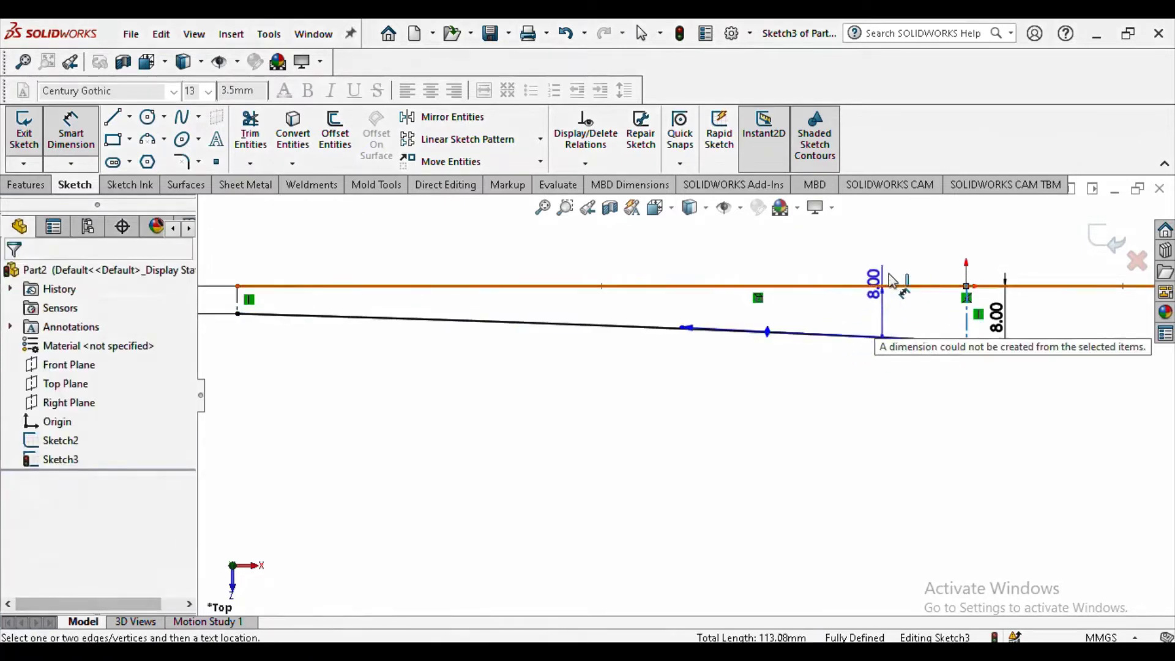
{"action": "key", "text": "Escape"}
{"action": "key", "text": "Escape"}
Step: Try to dimension the spline against the 8 mm centerline by selecting the curve itself
{"action": "scroll", "coordinate": [835, 309], "scroll_direction": "down", "scroll_amount": 1}
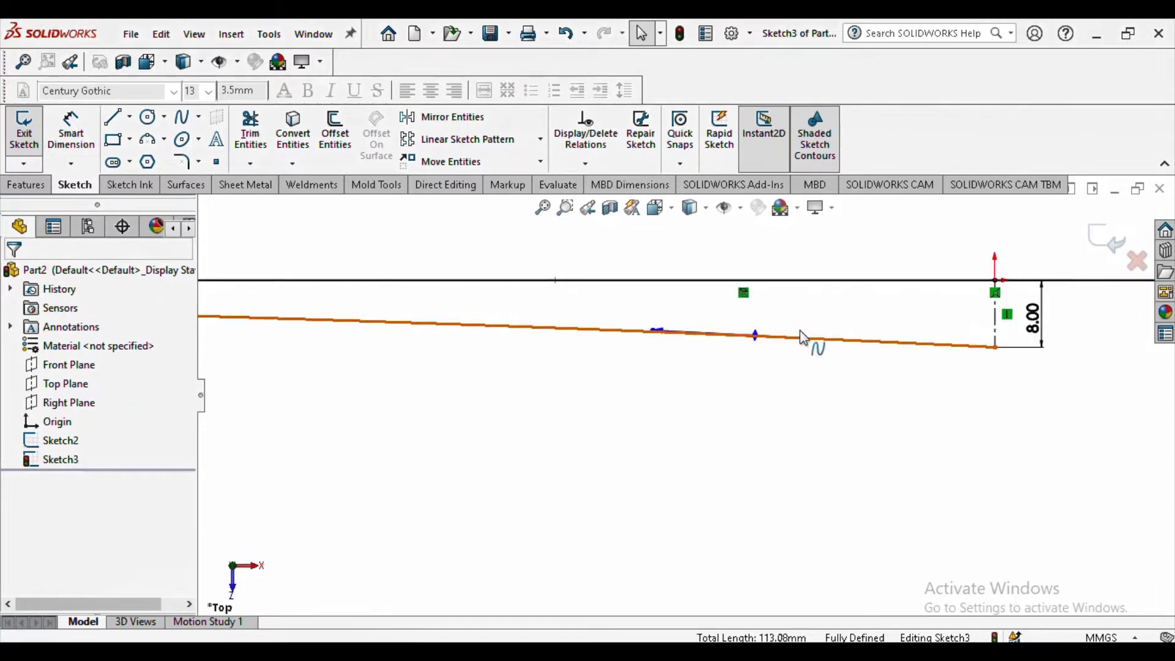
{"action": "left_click", "coordinate": [851, 341]}
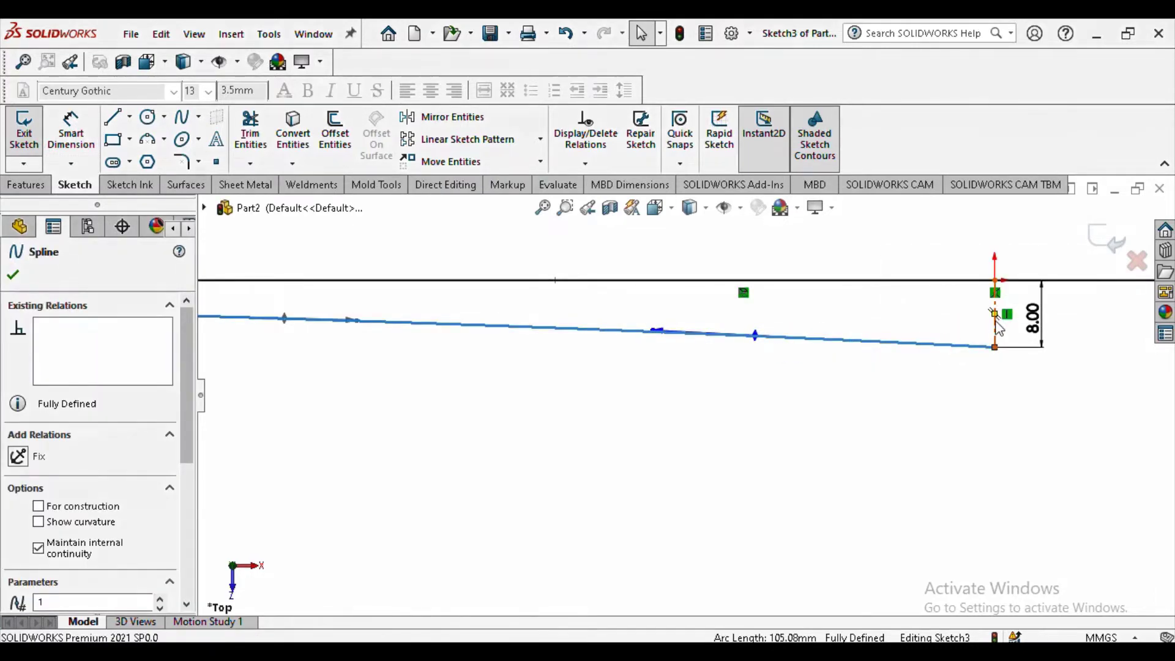
{"action": "left_click", "coordinate": [996, 315]}
{"action": "key", "text": "Escape"}
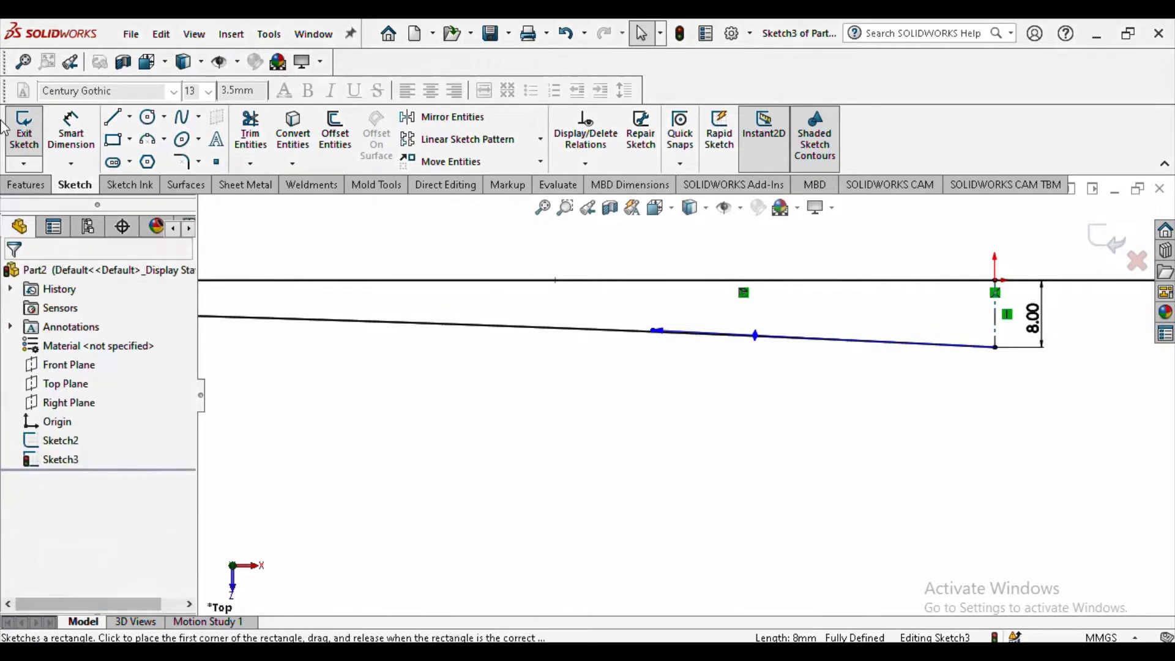
{"action": "left_click", "coordinate": [71, 131]}
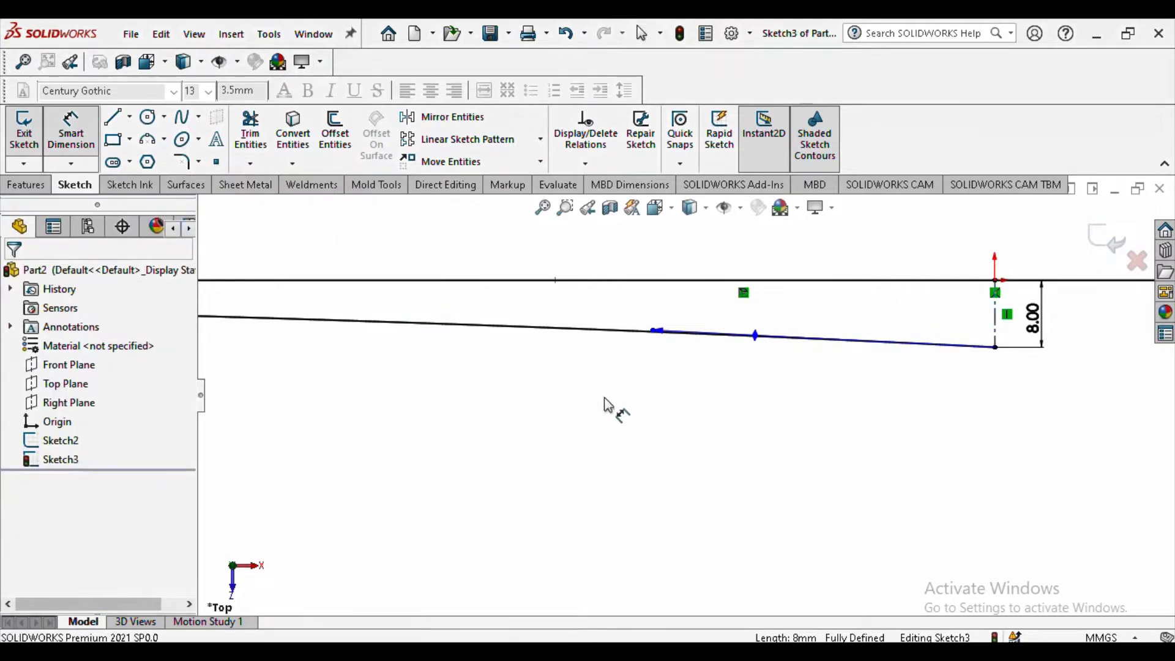
{"action": "left_click", "coordinate": [958, 347]}
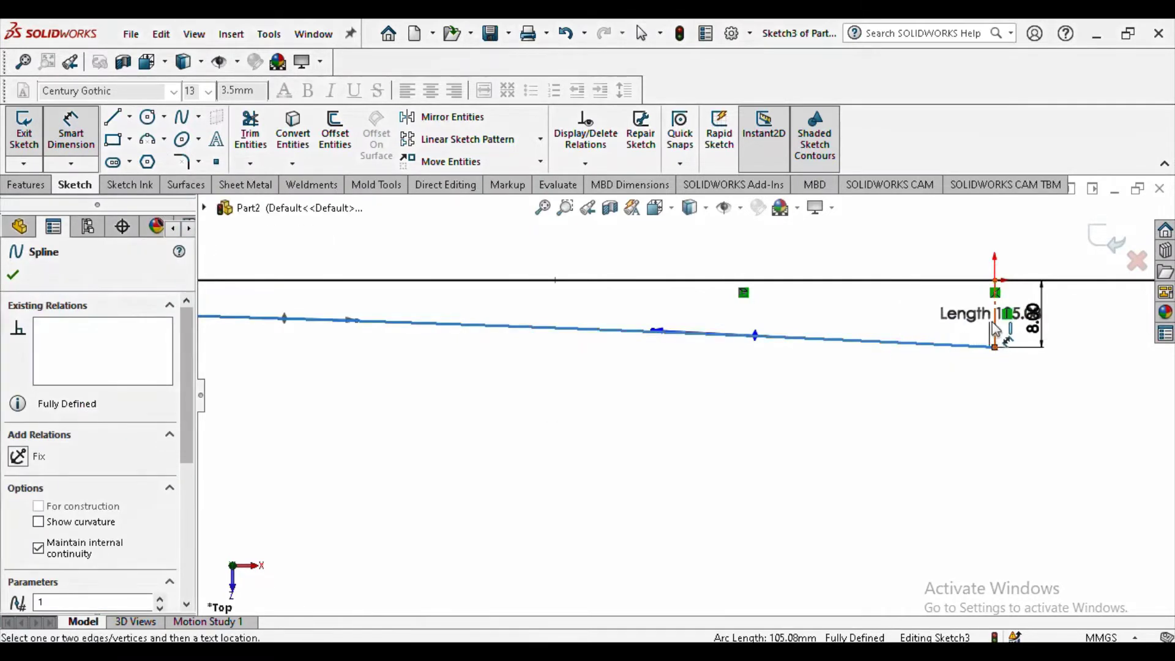
{"action": "left_click", "coordinate": [943, 282]}
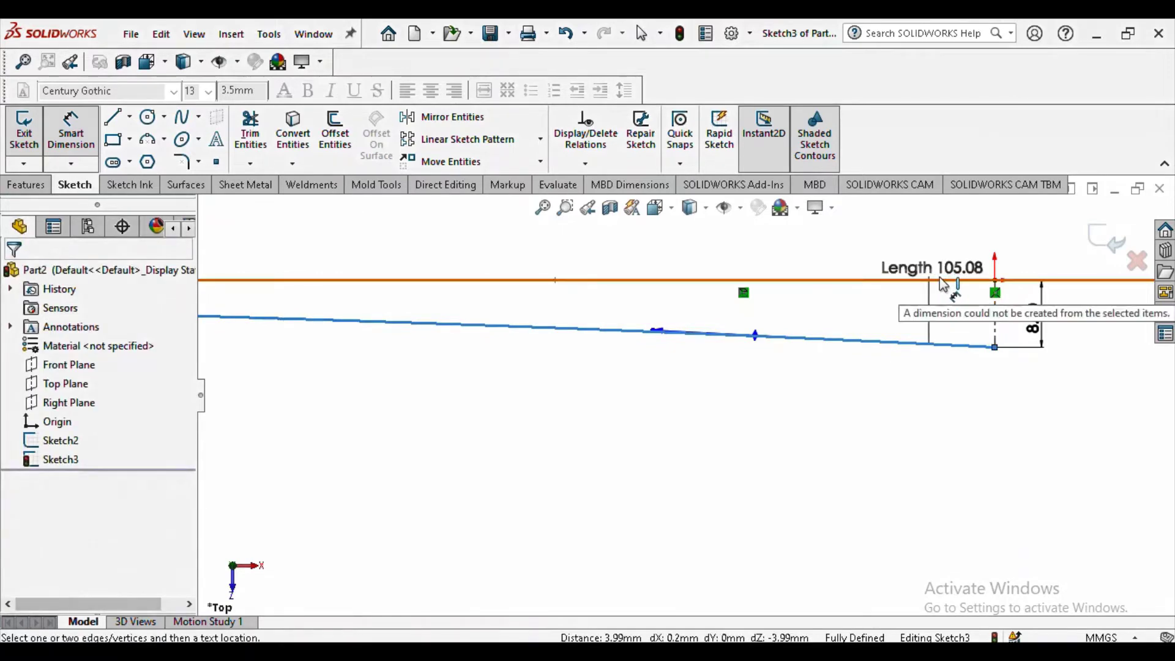
{"action": "key", "text": "Escape"}
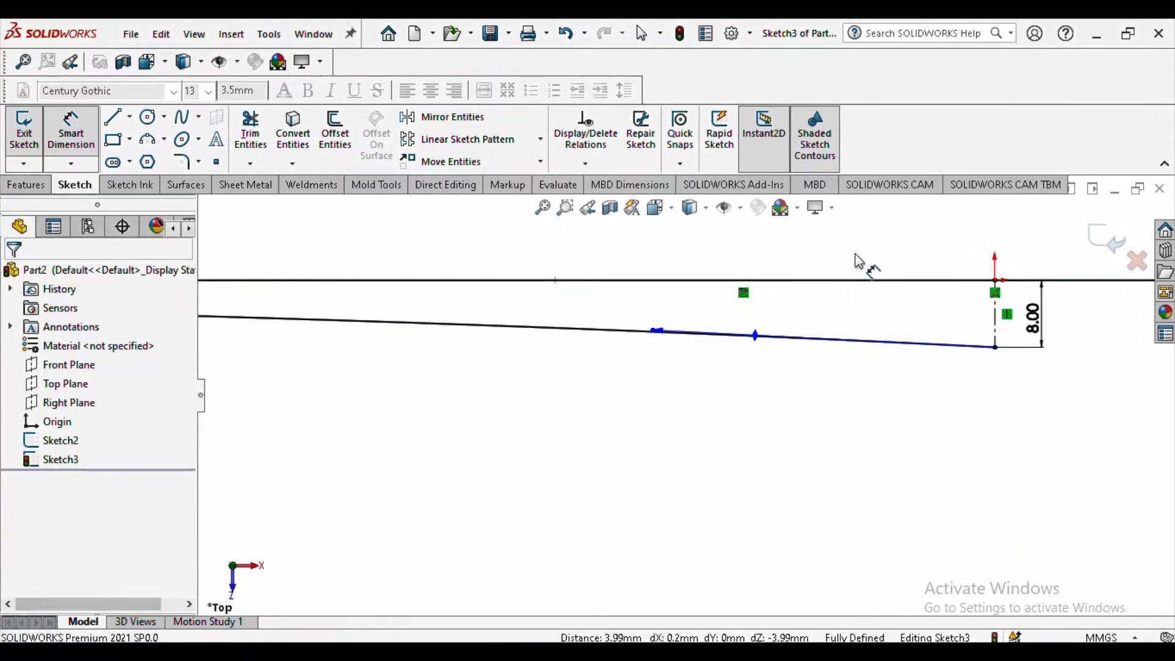
{"action": "key", "text": "Escape"}
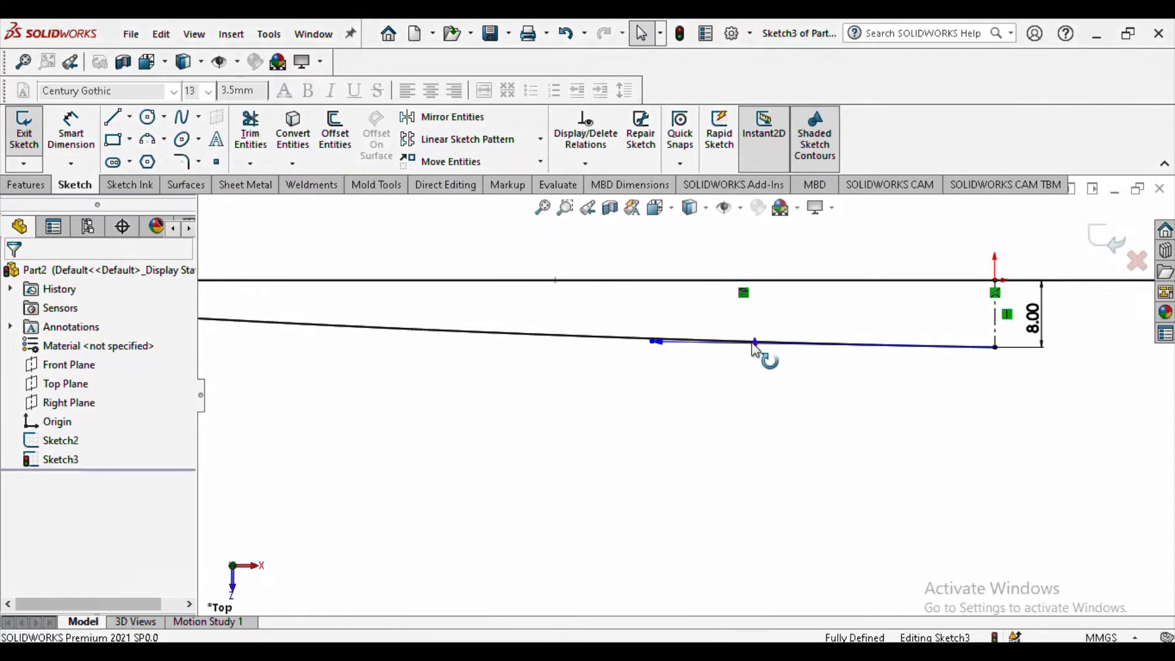
Step: Swing the spline's tangency handle at the 8 mm centerline end upward so the curve arches above the horizontal line
{"action": "left_click_drag", "start_coordinate": [755, 345], "coordinate": [778, 243]}
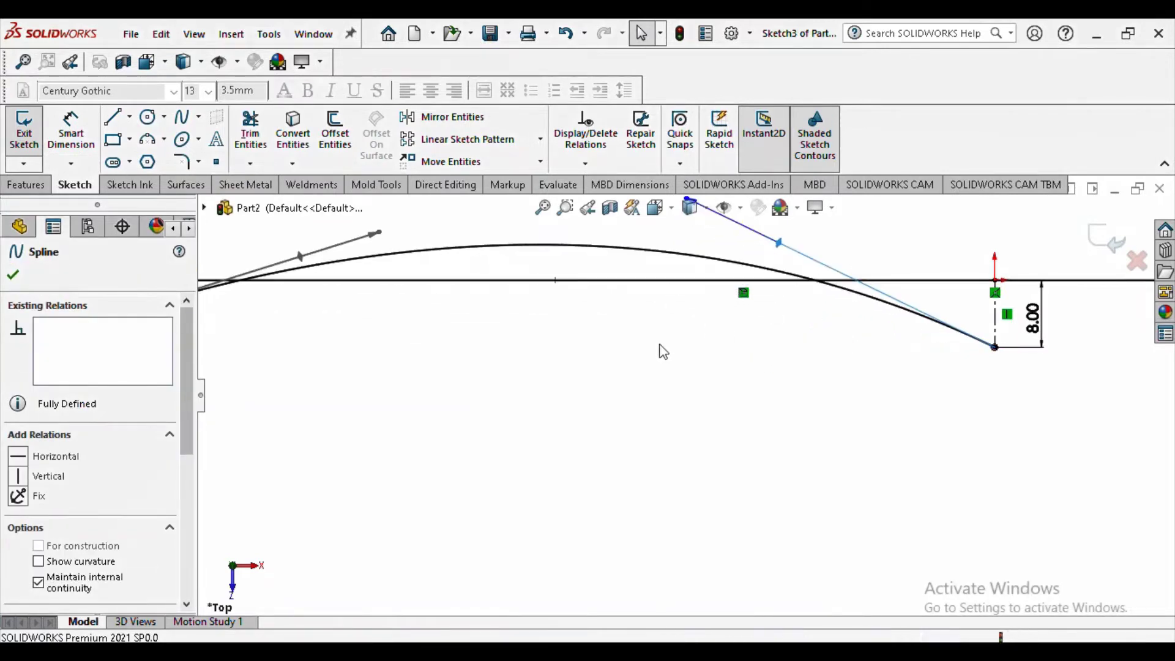
{"action": "left_click", "coordinate": [663, 352]}
{"action": "scroll", "coordinate": [663, 352], "scroll_direction": "up", "scroll_amount": 2}
Step: Try to add an angle dimension between the arched spline and the 8 mm centerline
{"action": "left_click", "coordinate": [71, 129]}
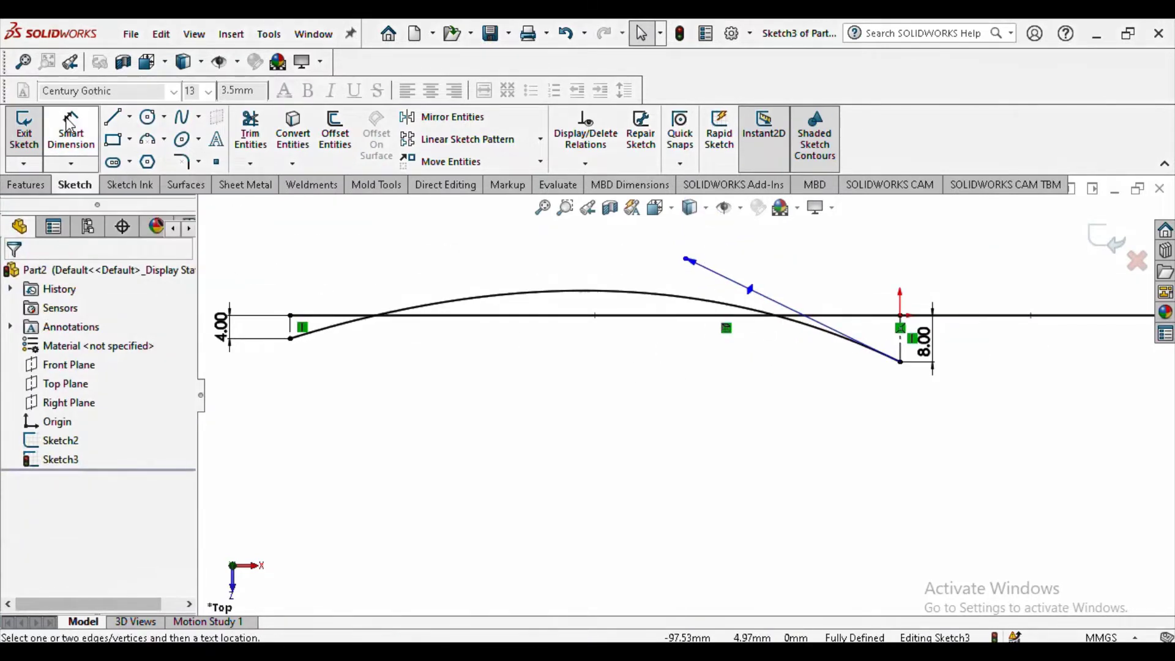
{"action": "left_click", "coordinate": [824, 336]}
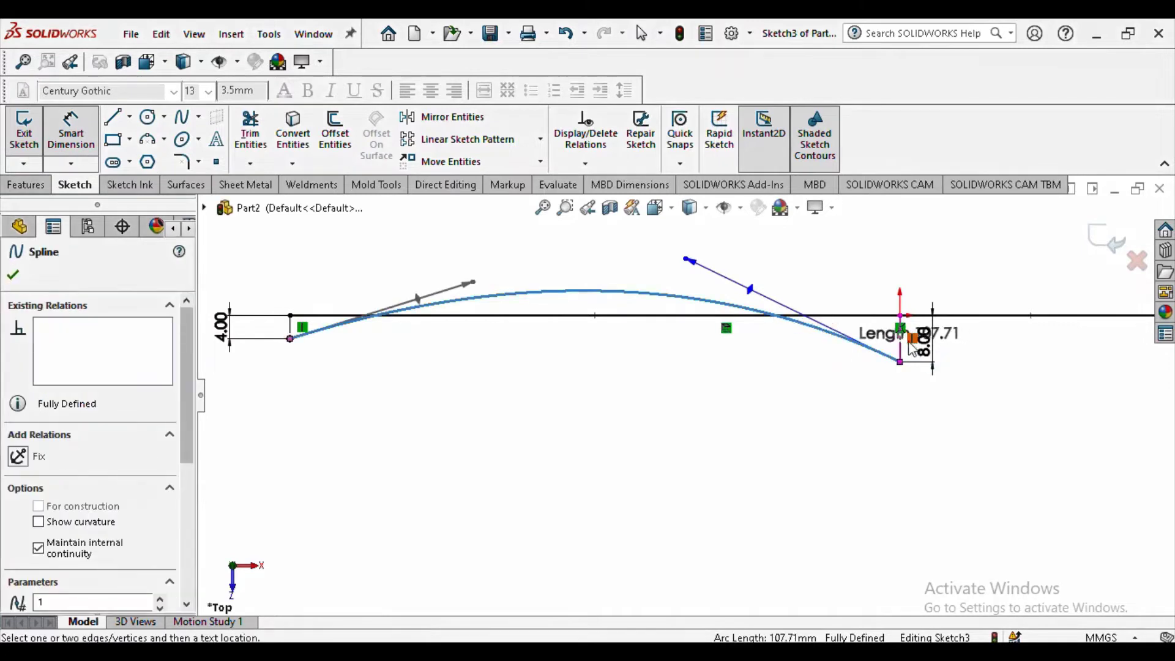
{"action": "left_click", "coordinate": [899, 333]}
{"action": "left_click", "coordinate": [875, 313]}
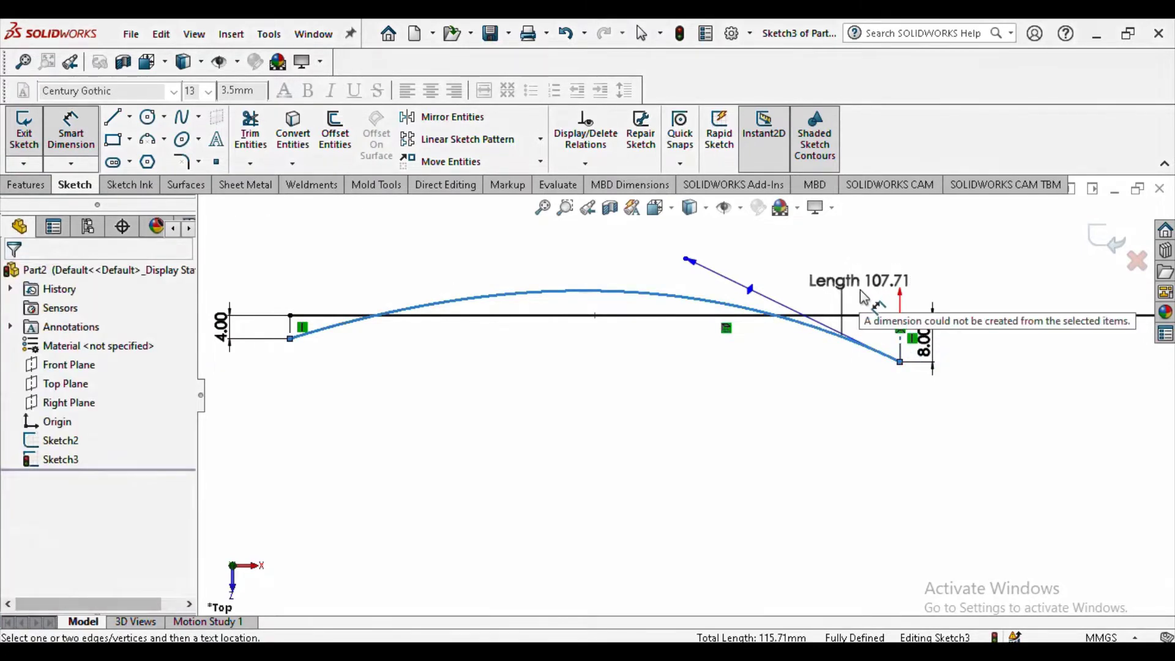
{"action": "key", "text": "Escape"}
{"action": "key", "text": "Escape"}
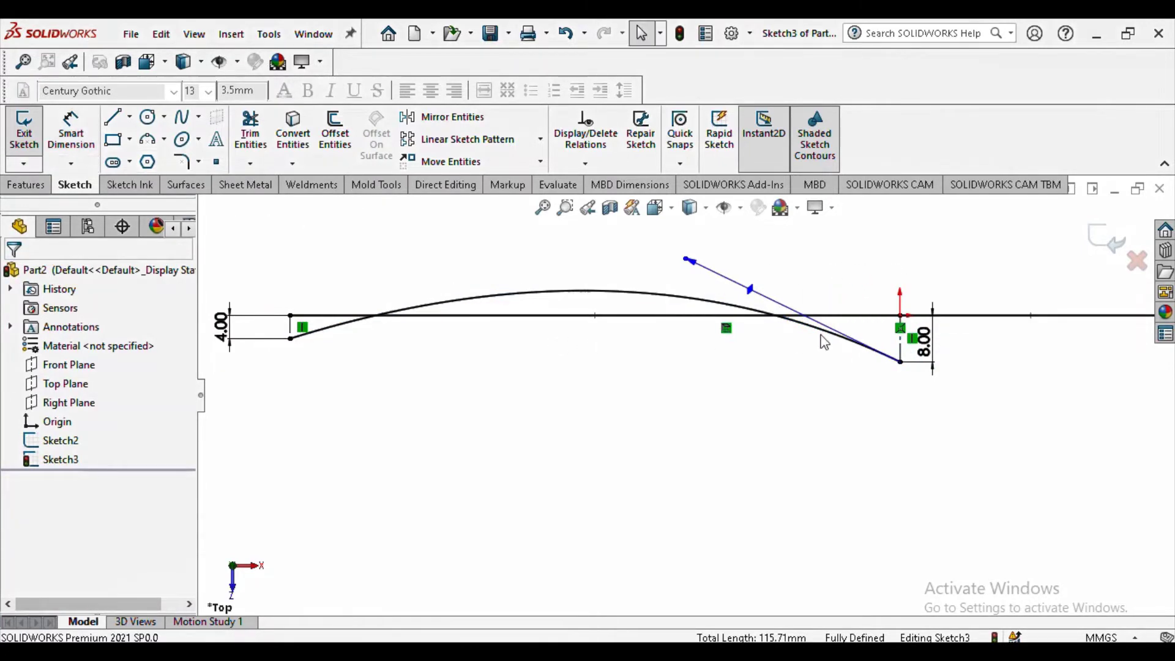
{"action": "left_click", "coordinate": [902, 351]}
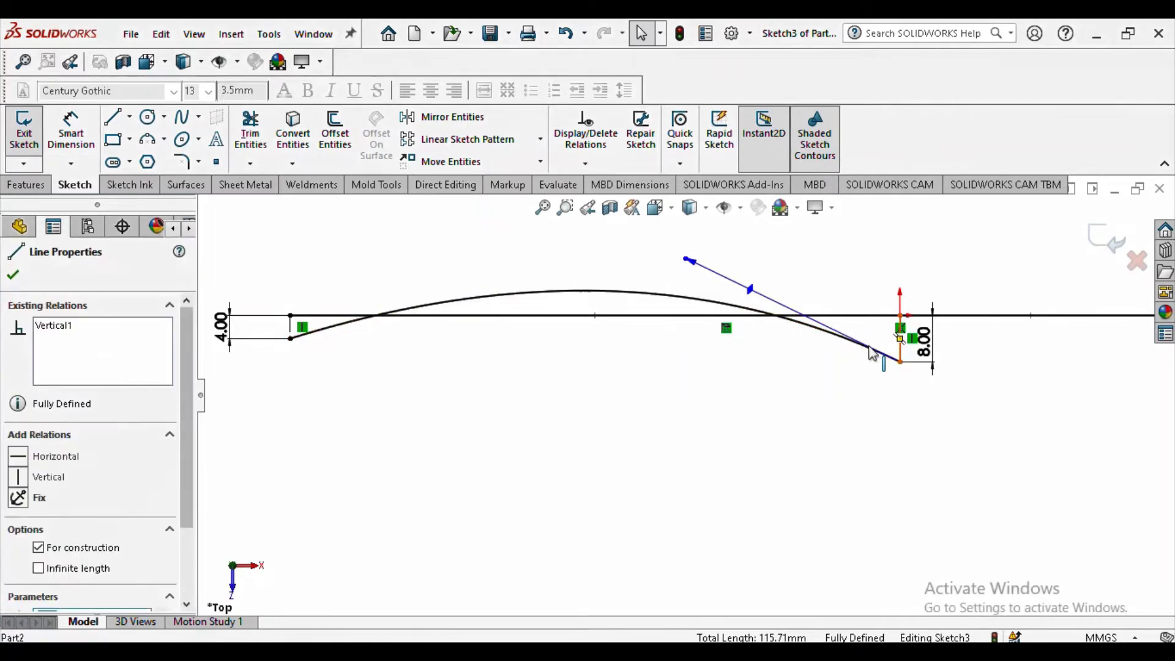
{"action": "left_click", "coordinate": [863, 352]}
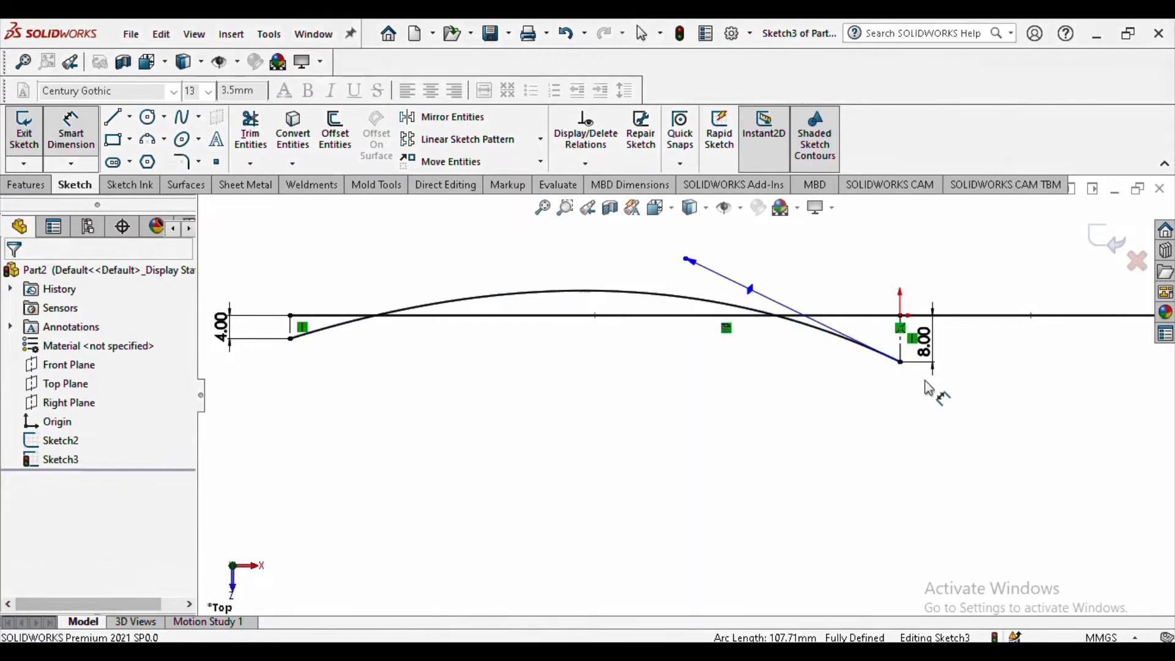
{"action": "left_click", "coordinate": [900, 354]}
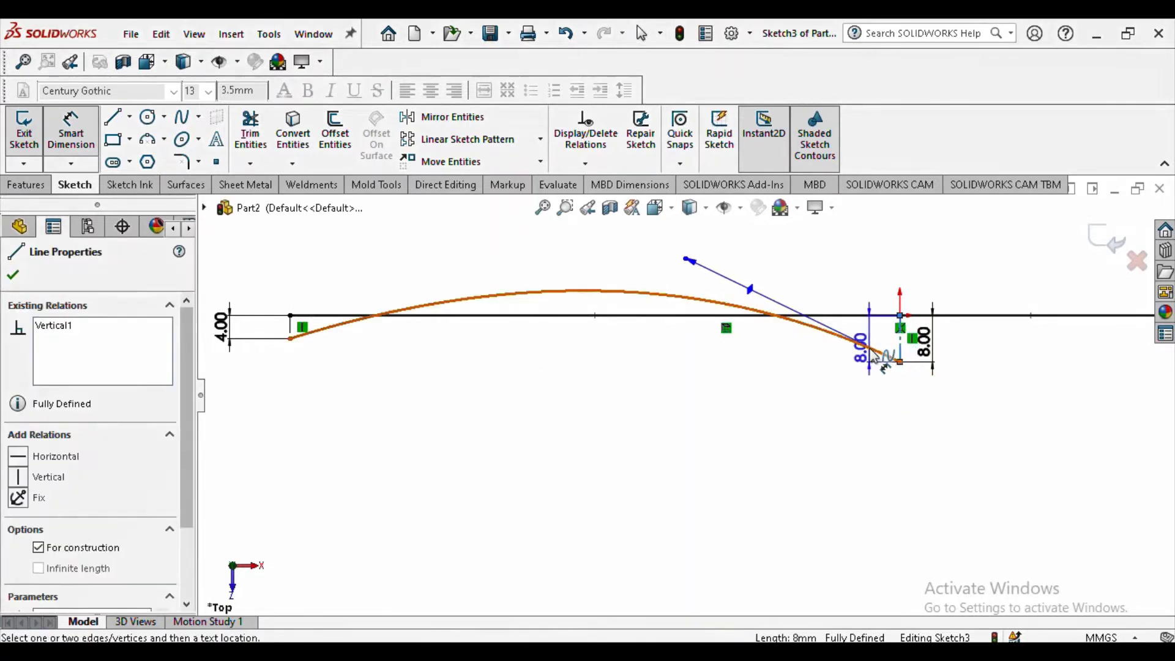
{"action": "left_click", "coordinate": [877, 355]}
{"action": "left_click", "coordinate": [897, 346]}
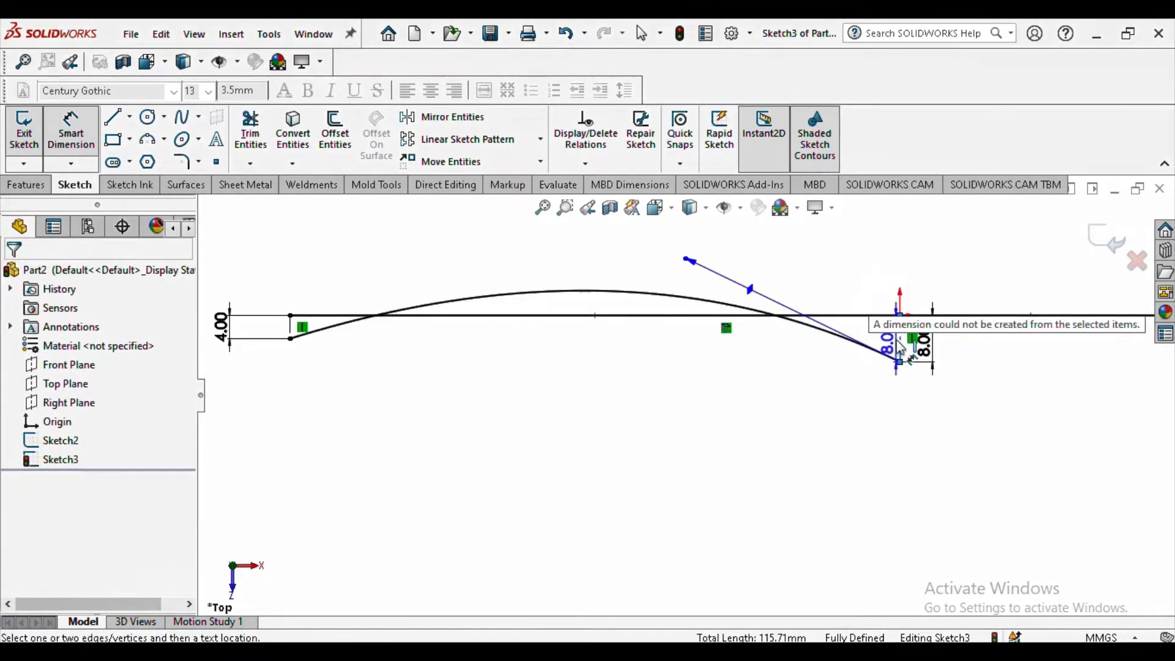
{"action": "key", "text": "Escape"}
Step: Raise the tangency handle at the spline's 8 mm centerline end slightly further
{"action": "mouse_move", "coordinate": [749, 289]}
{"action": "left_mouse_down"}
{"action": "mouse_move", "coordinate": [761, 263]}
{"action": "mouse_move", "coordinate": [759, 274]}
{"action": "left_mouse_up"}
{"action": "left_click", "coordinate": [618, 438]}
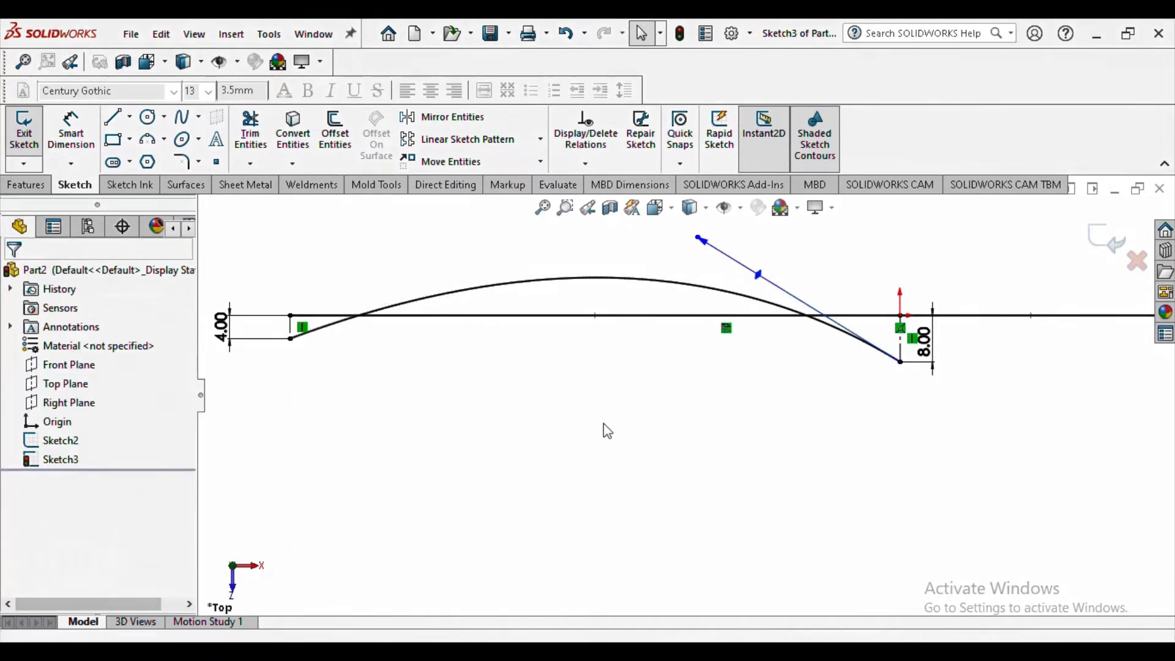
{"action": "left_click", "coordinate": [71, 131]}
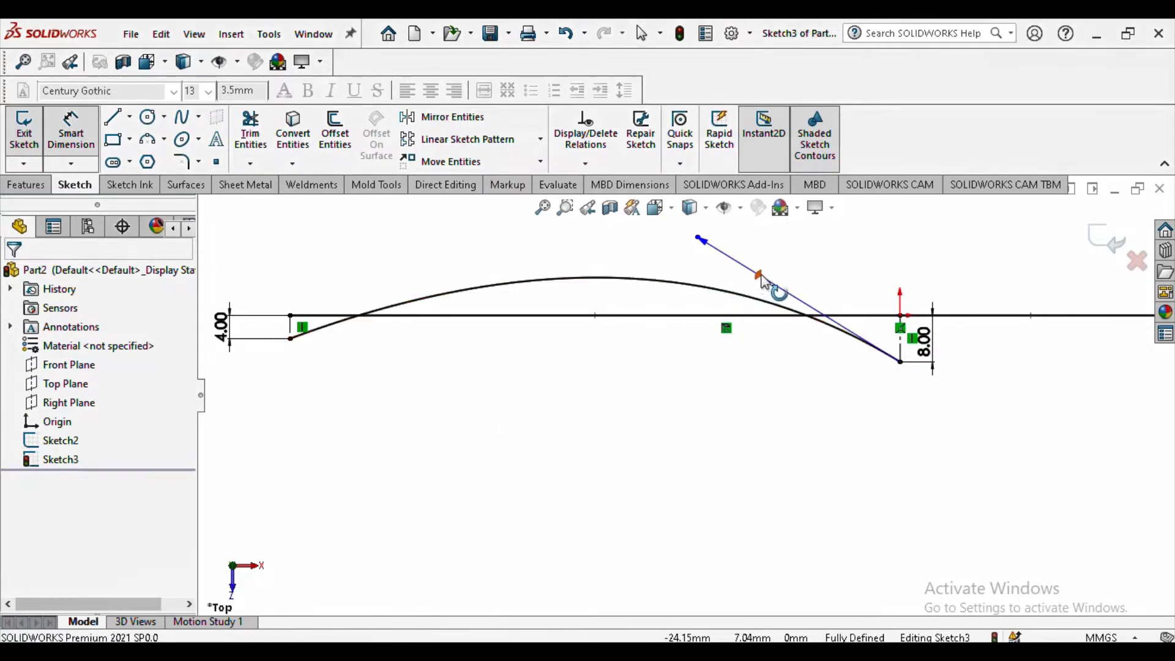
{"action": "left_click", "coordinate": [760, 276]}
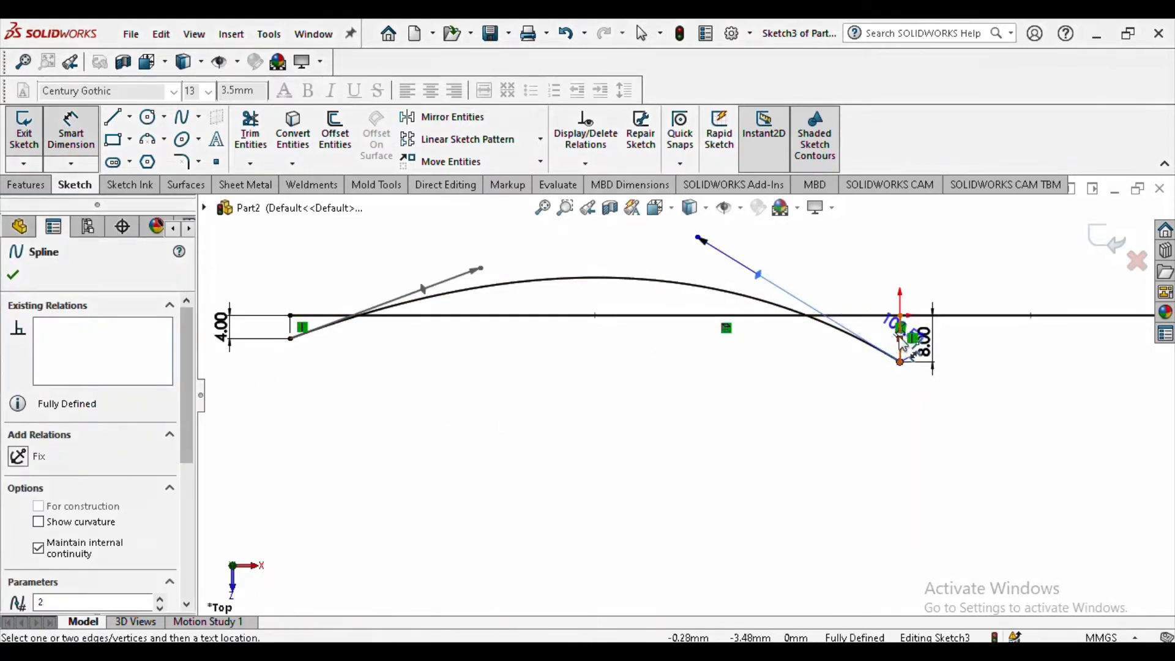
{"action": "left_click", "coordinate": [901, 341]}
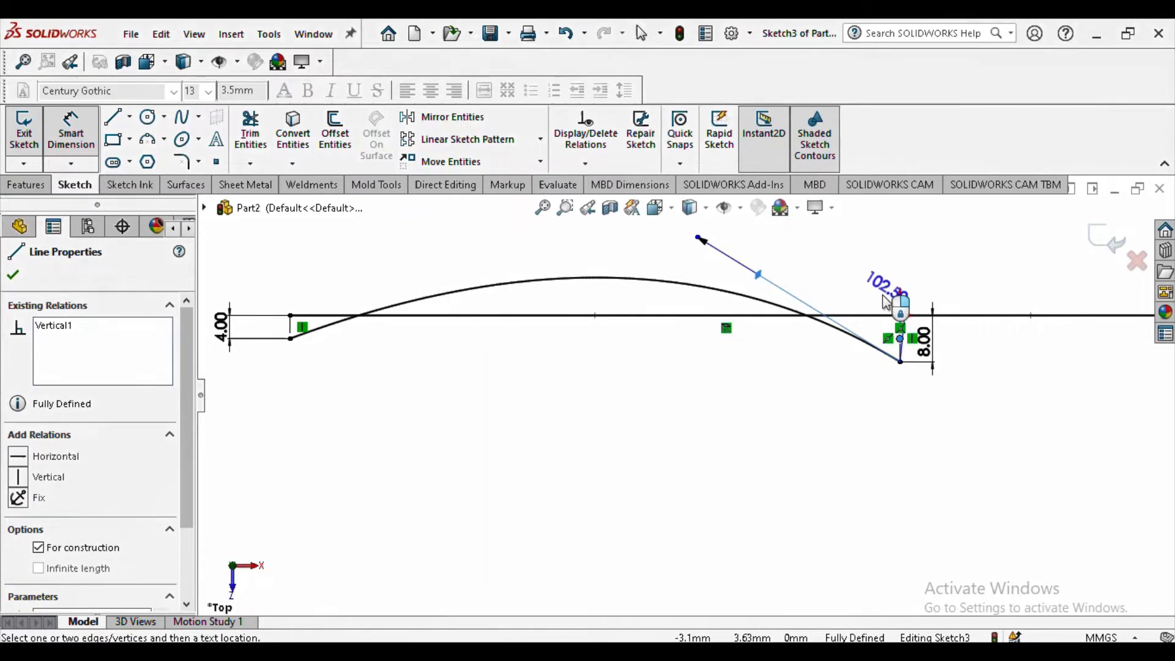
{"action": "key", "text": "Escape"}
{"action": "key", "text": "Escape"}
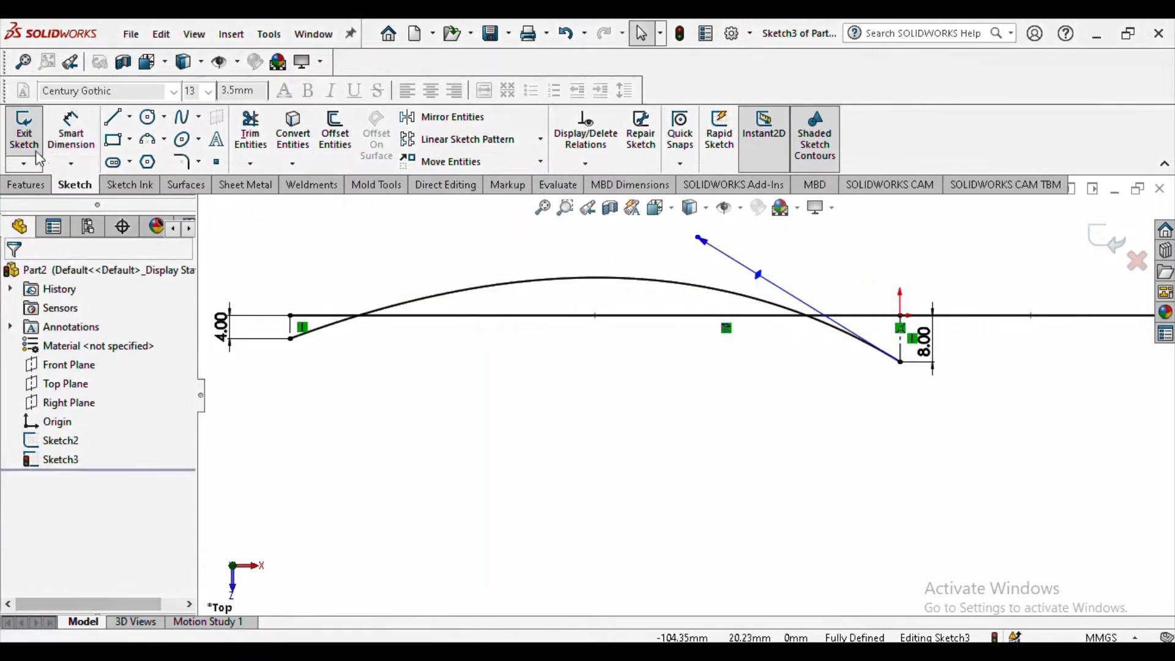
Step: Dimension the angle between the spline's tangency handle and the 8 mm centerline to 60°
{"action": "left_click", "coordinate": [71, 130]}
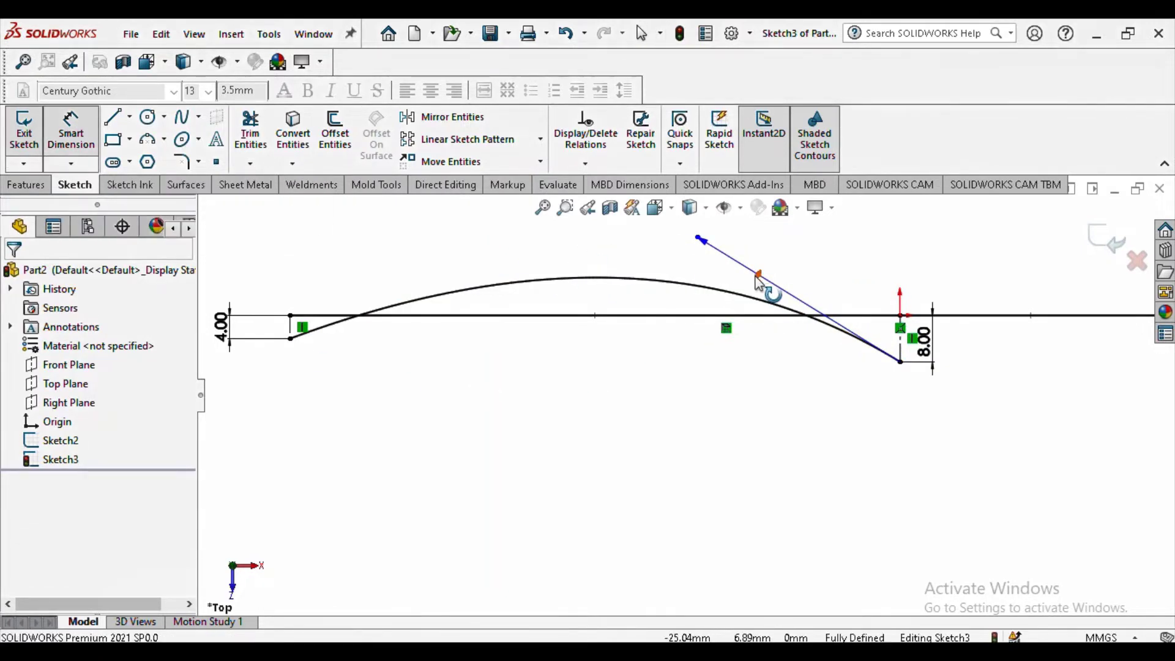
{"action": "left_click", "coordinate": [758, 276]}
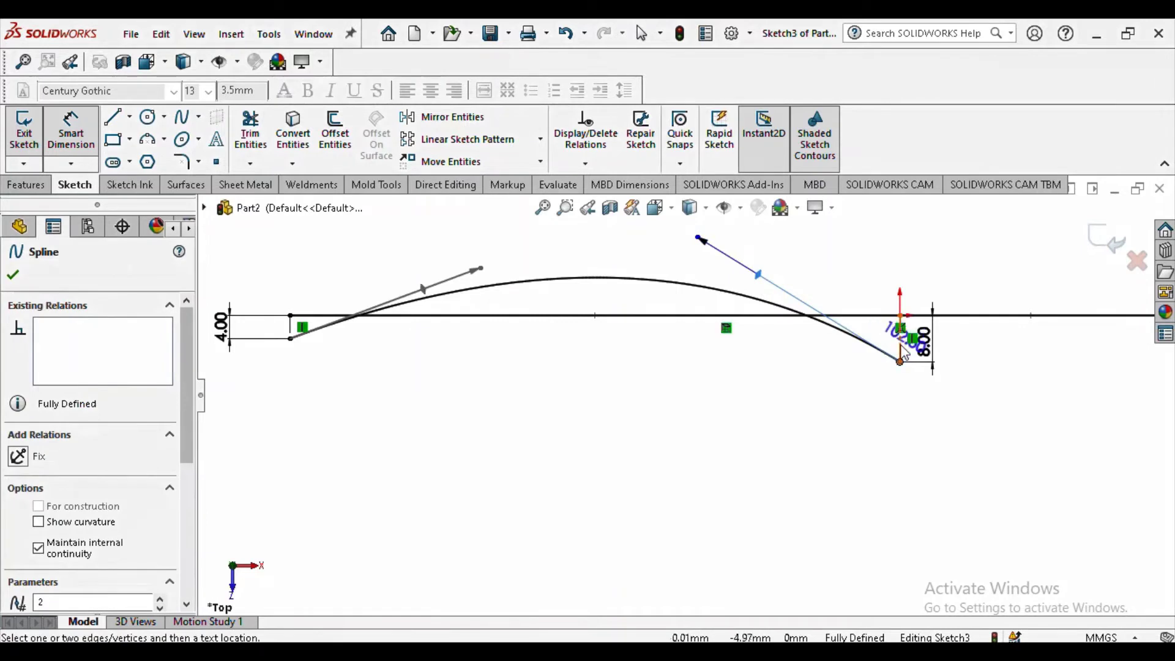
{"action": "left_click", "coordinate": [903, 351]}
{"action": "left_click", "coordinate": [862, 292]}
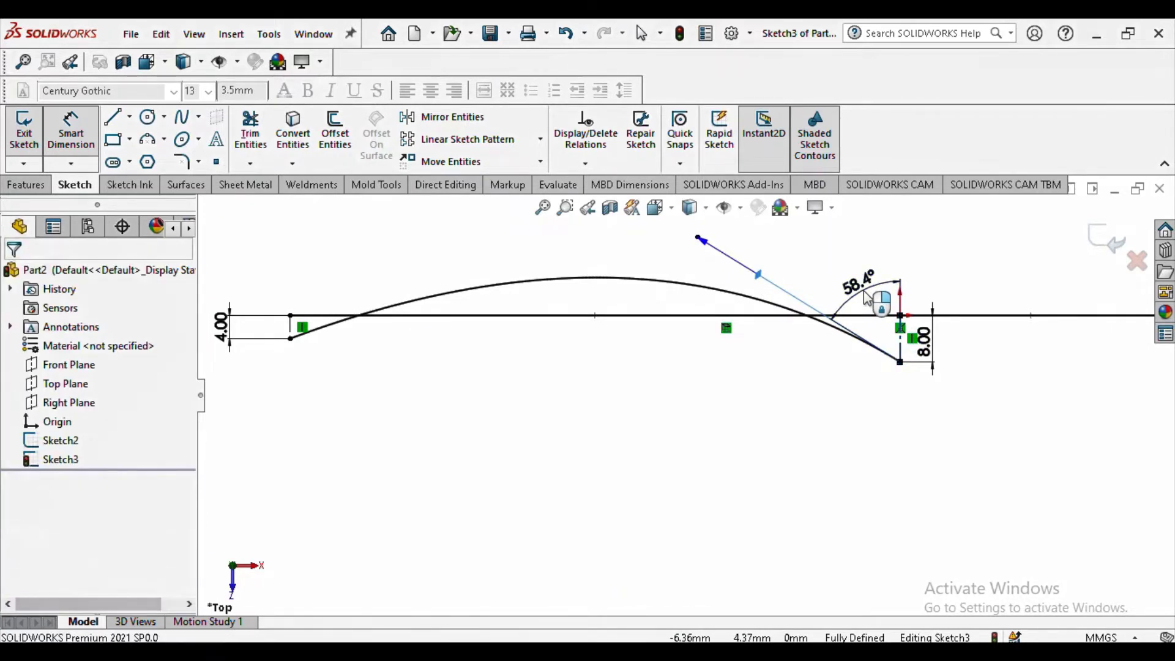
{"action": "type", "text": "60"}
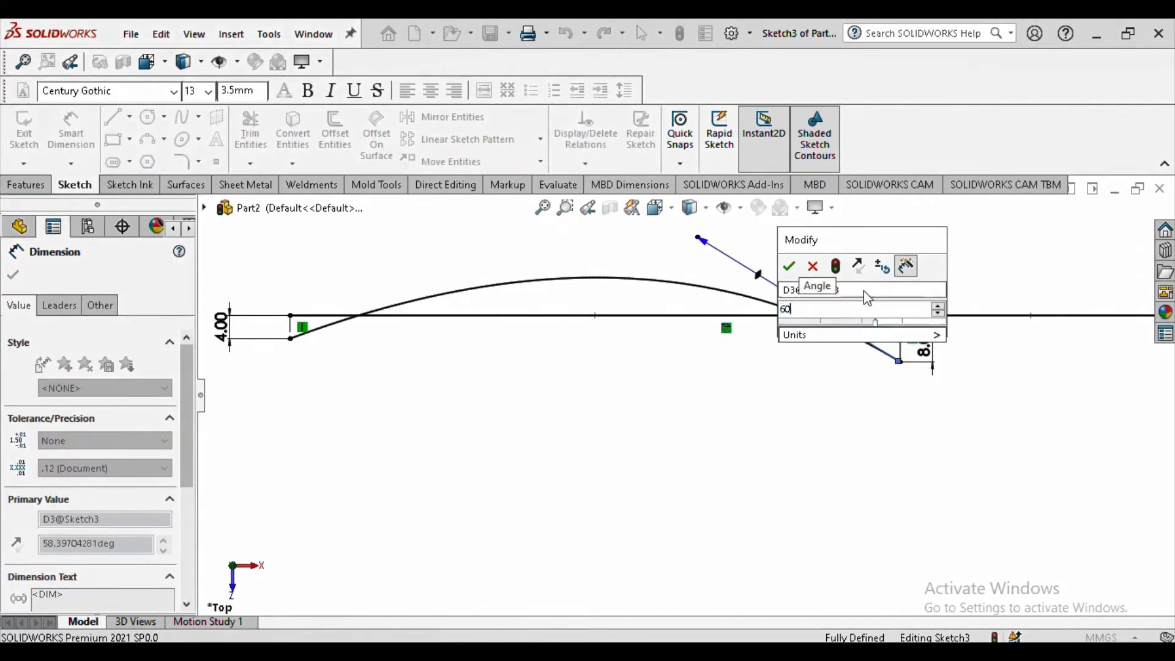
{"action": "key", "text": "Return"}
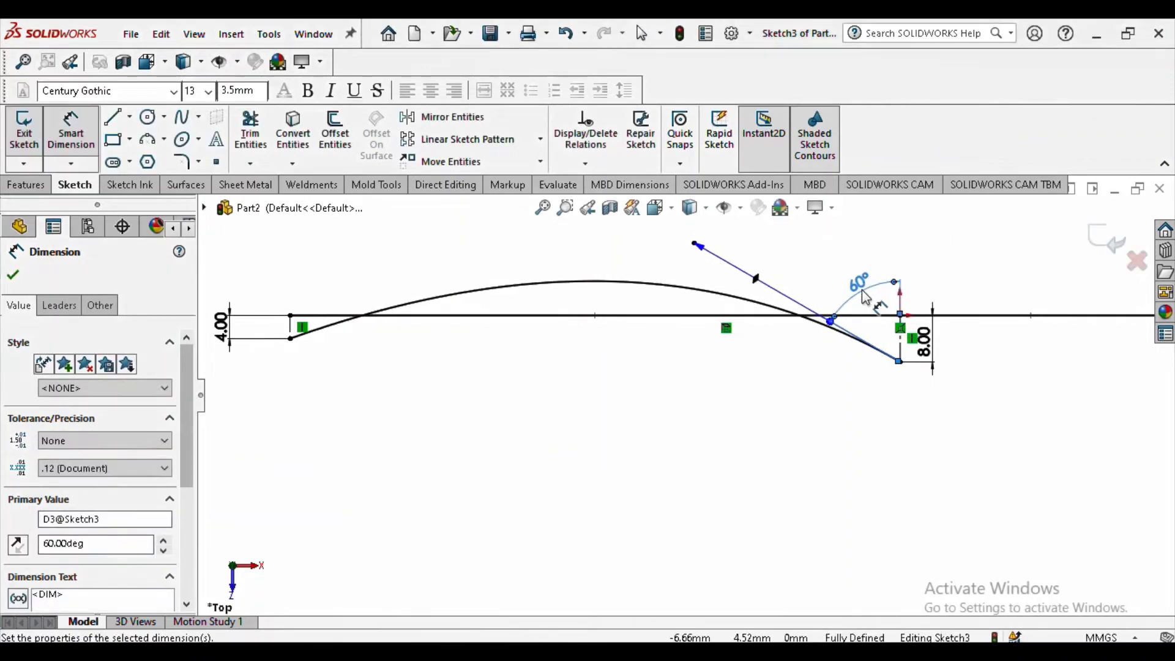
Step: Dimension the magnitude of the tangency handle at the spline's 8 mm centerline end to 55 mm
{"action": "left_click", "coordinate": [768, 289]}
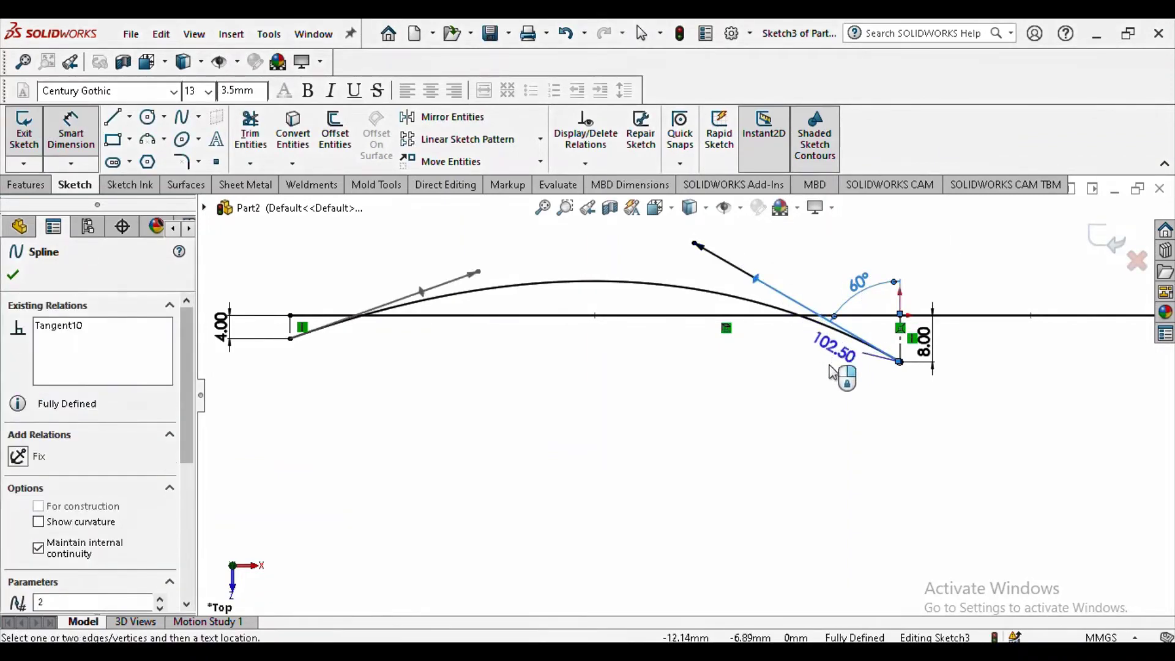
{"action": "left_click", "coordinate": [838, 456]}
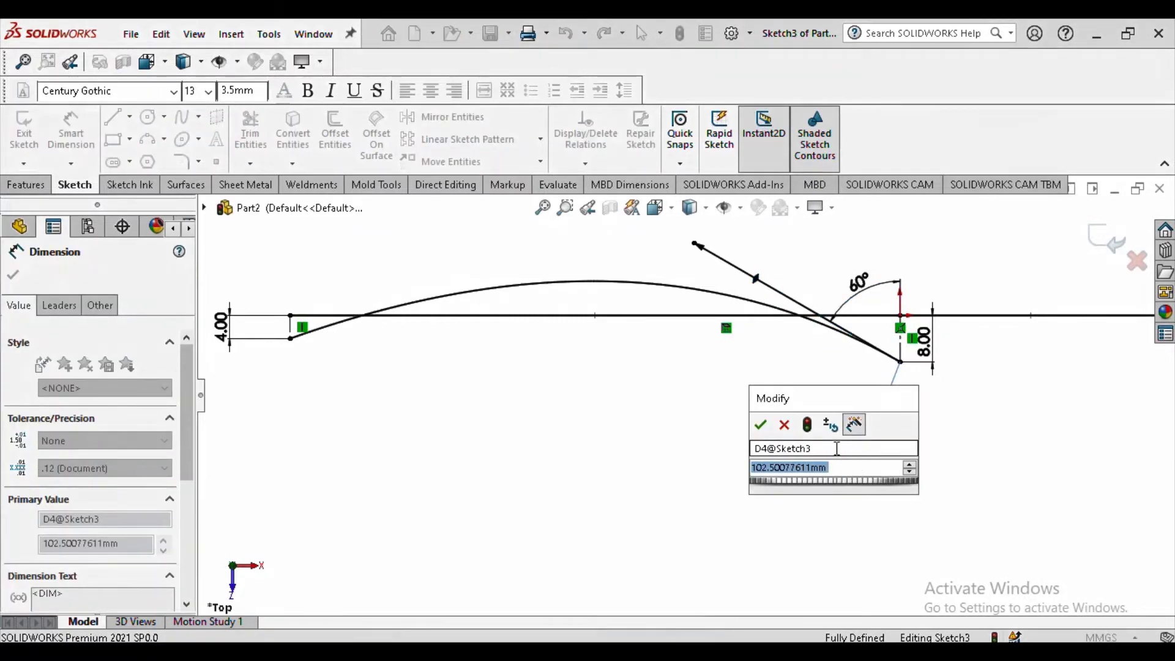
{"action": "type", "text": "55"}
{"action": "key", "text": "Return"}
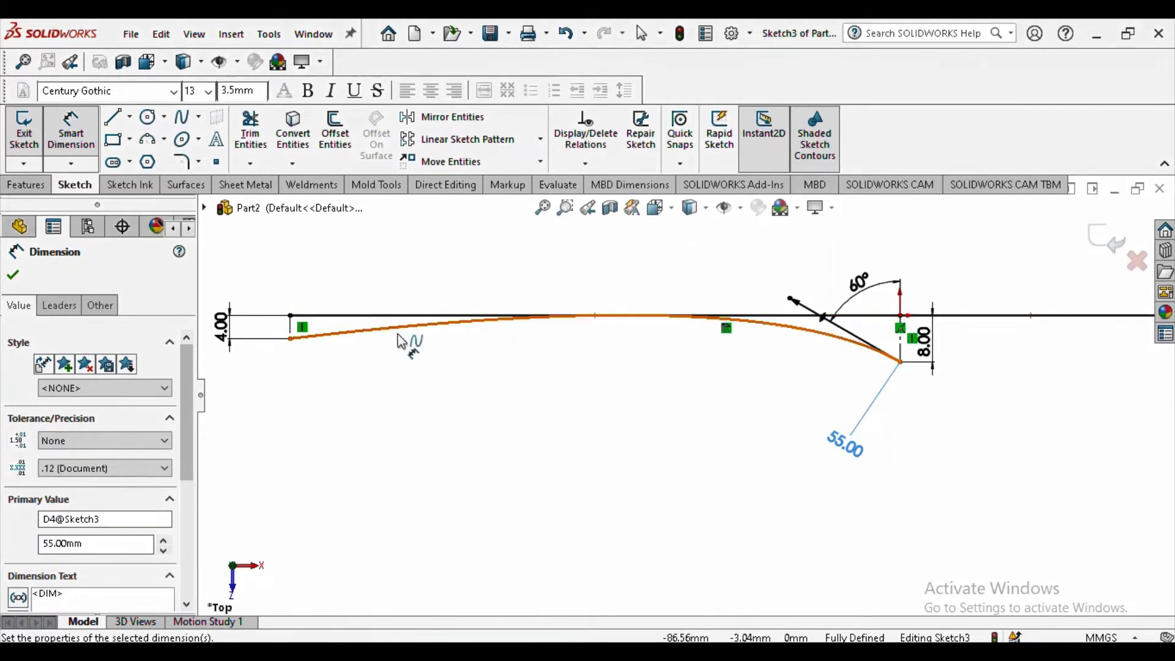
{"action": "key", "text": "Escape"}
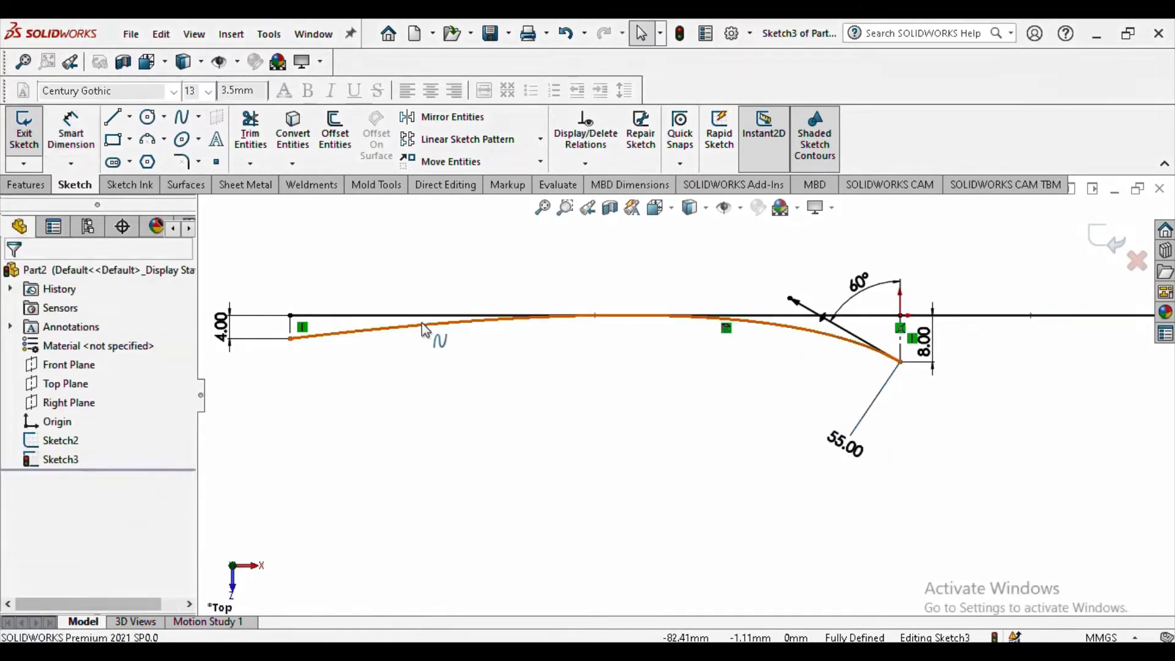
Step: Shorten the tangency handle at the spline's 4 mm centerline end and tilt it slightly below horizontal
{"action": "left_click", "coordinate": [421, 322]}
{"action": "left_click_drag", "start_coordinate": [468, 317], "coordinate": [386, 367]}
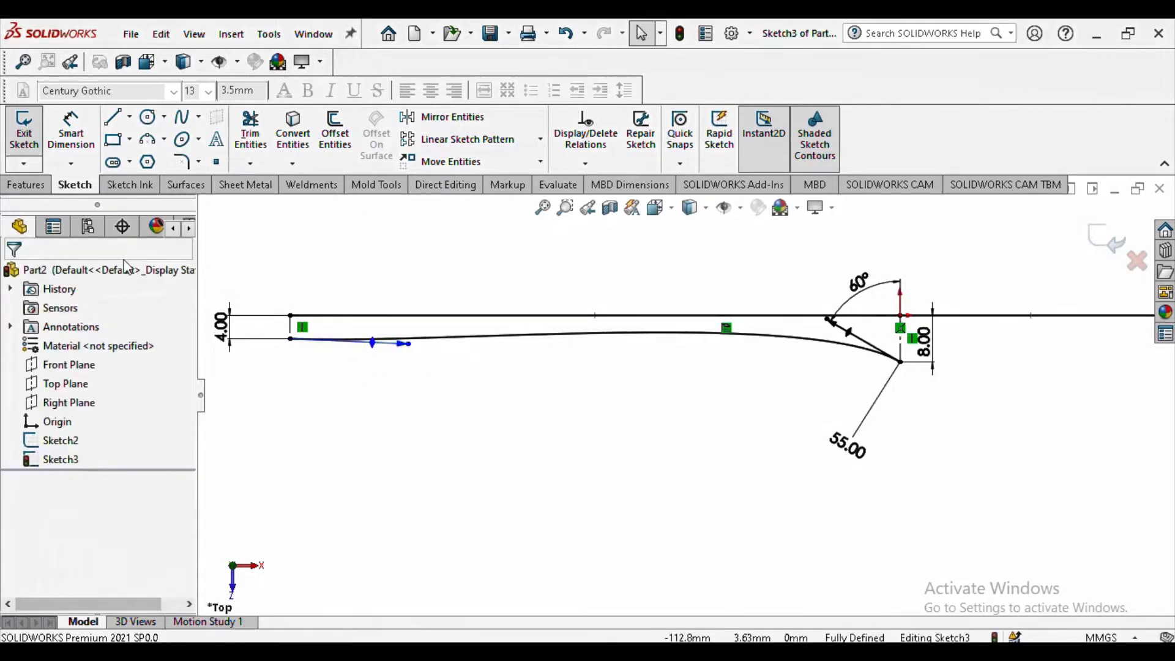
Step: Dimension the angle between the 4 mm centerline and the spline's tangency handle at that end to 100°
{"action": "left_click", "coordinate": [72, 129]}
{"action": "scroll", "coordinate": [367, 367], "scroll_direction": "down", "scroll_amount": 2}
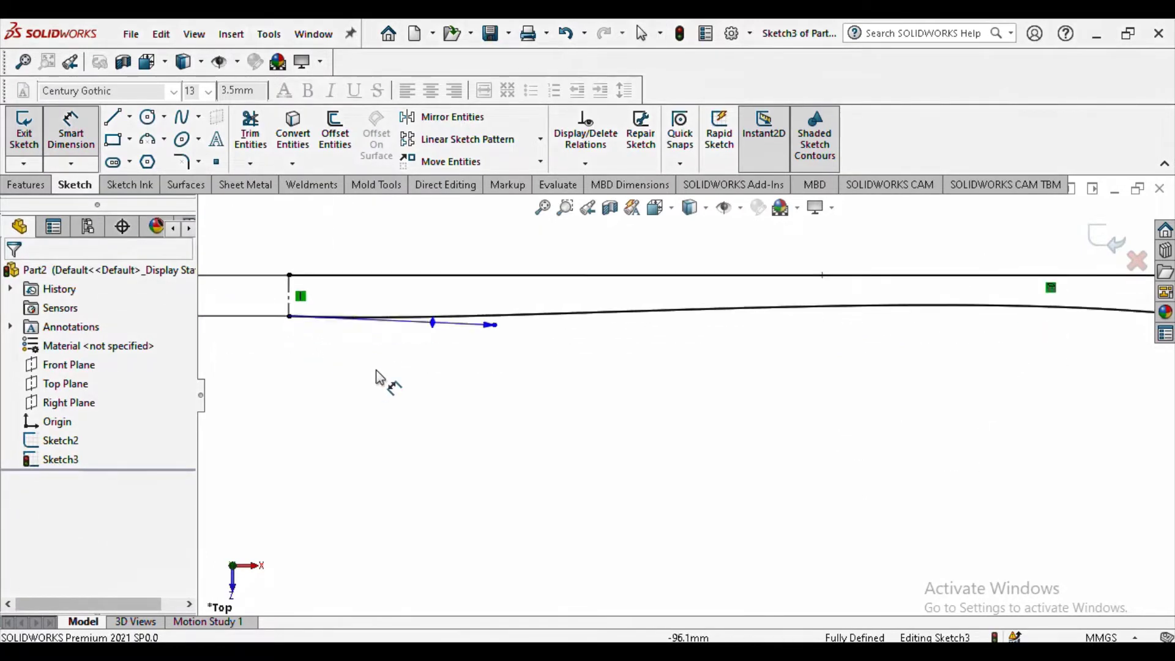
{"action": "left_click", "coordinate": [432, 321]}
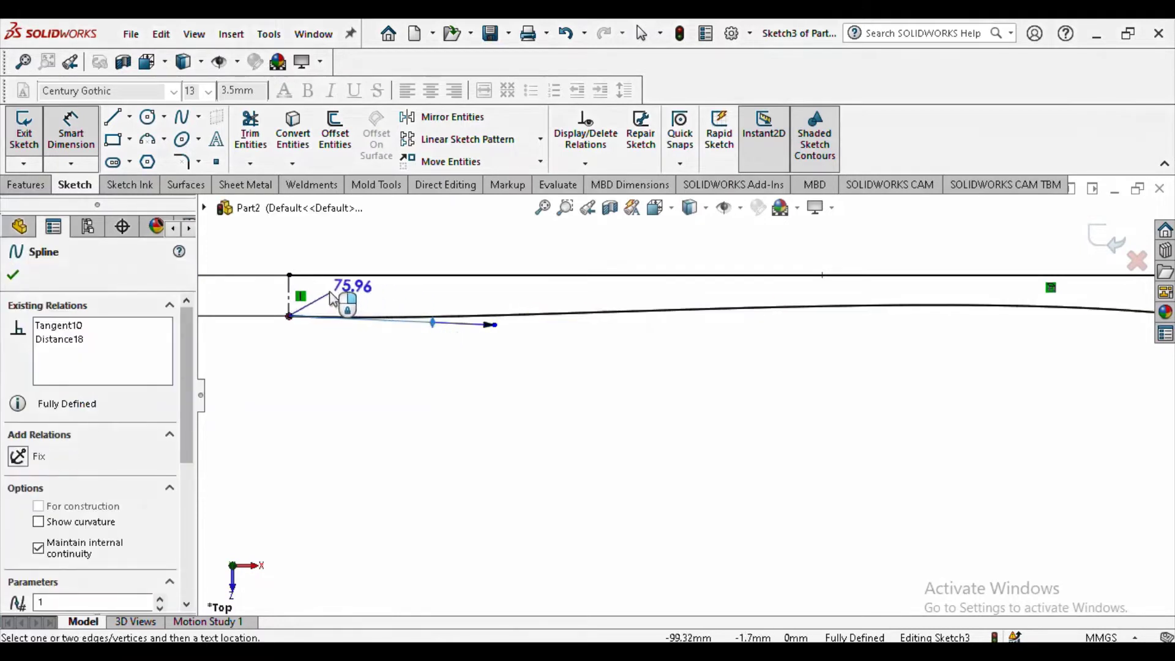
{"action": "left_click", "coordinate": [290, 296]}
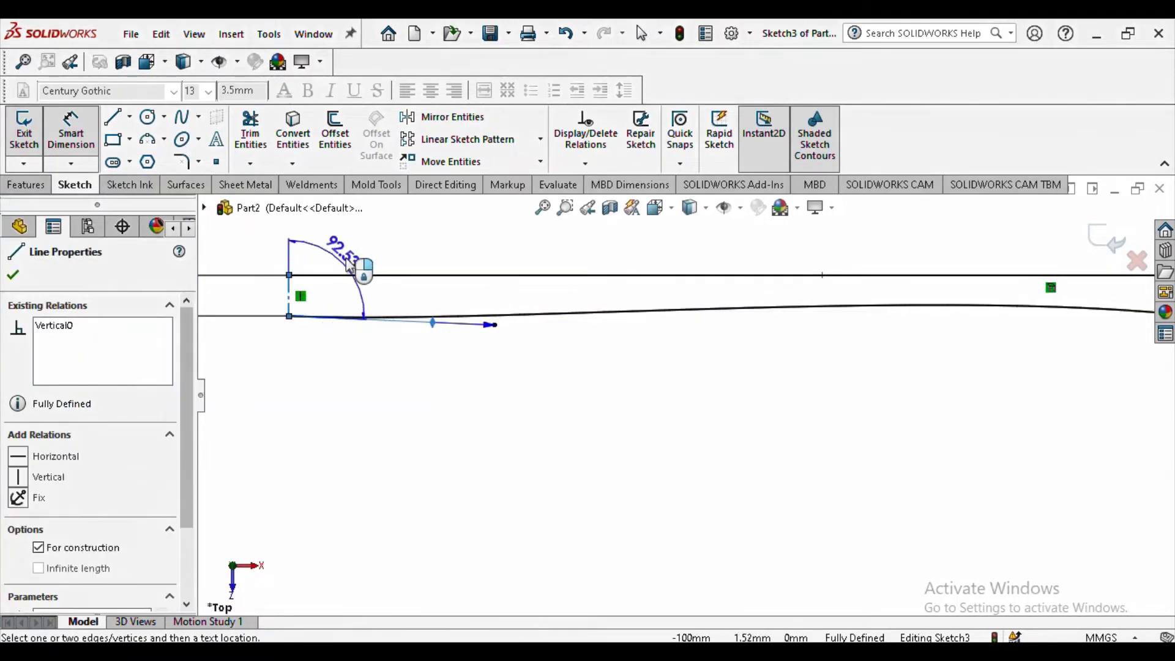
{"action": "left_click", "coordinate": [378, 253]}
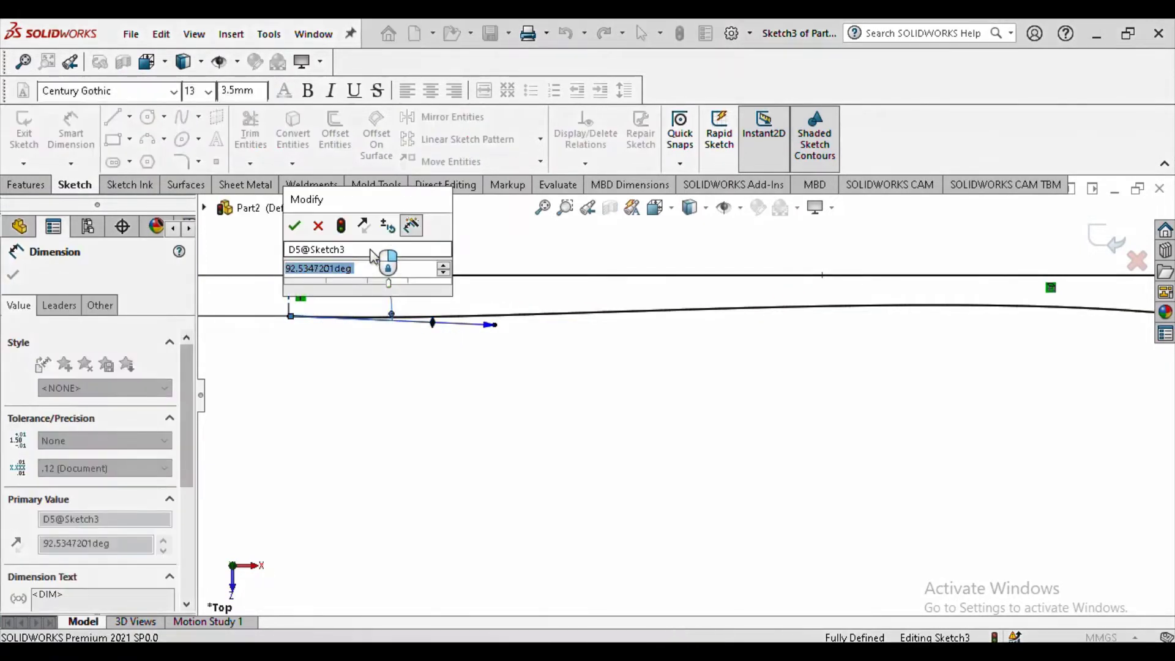
{"action": "type", "text": "100"}
{"action": "key", "text": "Return"}
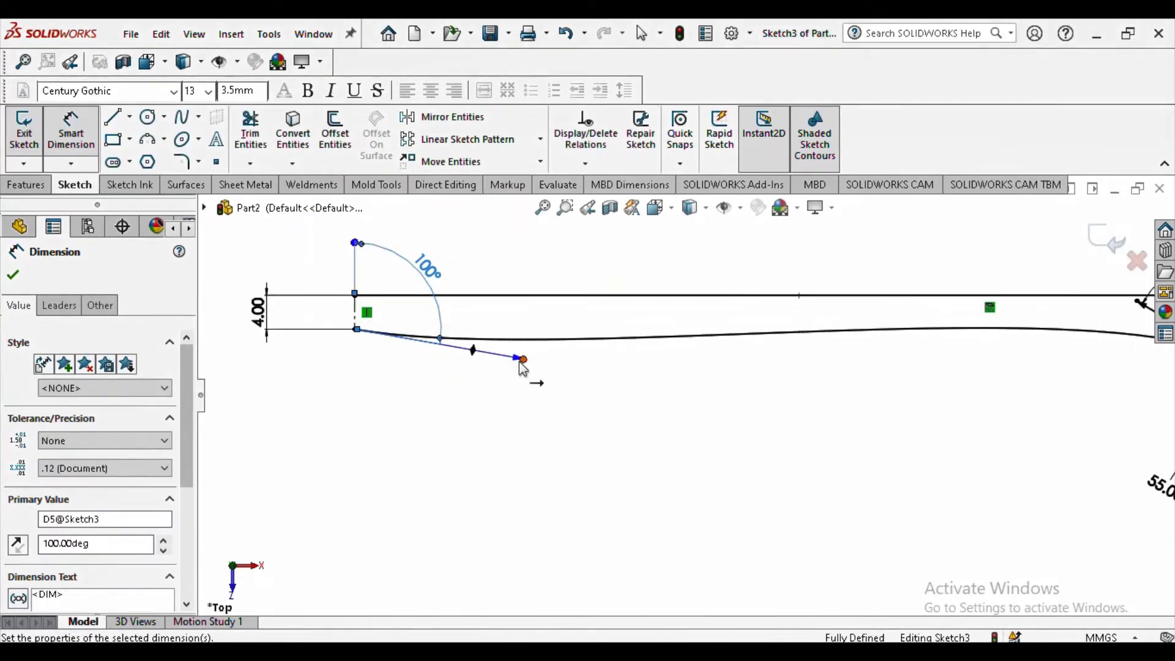
Step: Dimension the magnitude of the tangency handle at the spline's 4 mm centerline end to 100 mm
{"action": "left_click", "coordinate": [523, 361]}
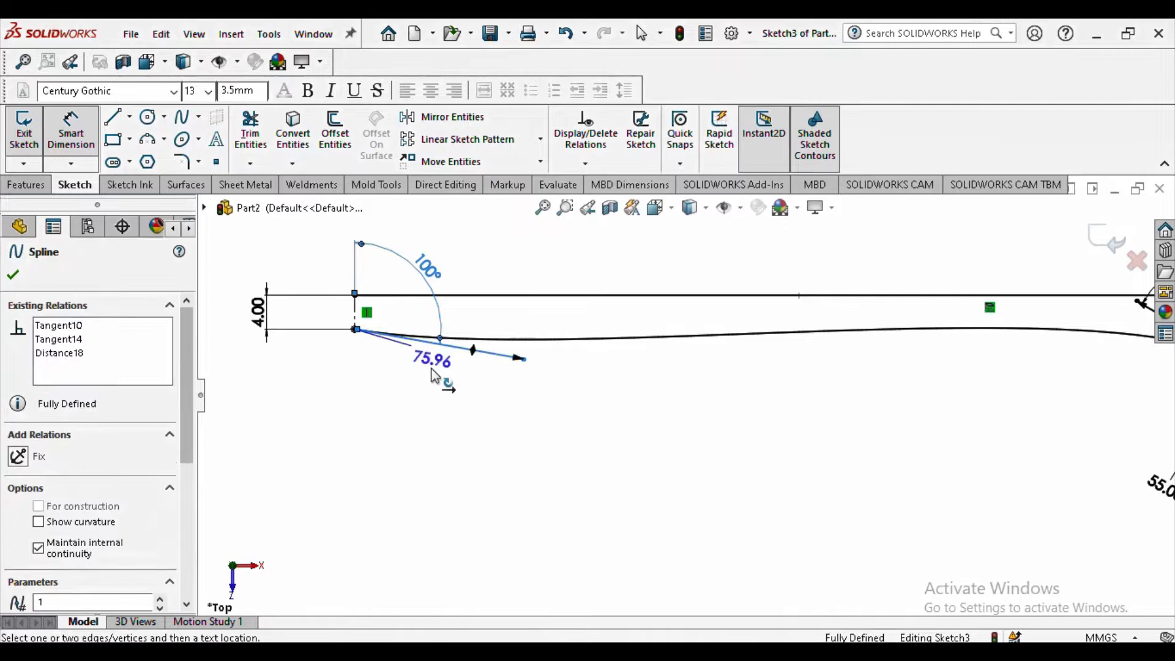
{"action": "left_click", "coordinate": [434, 409]}
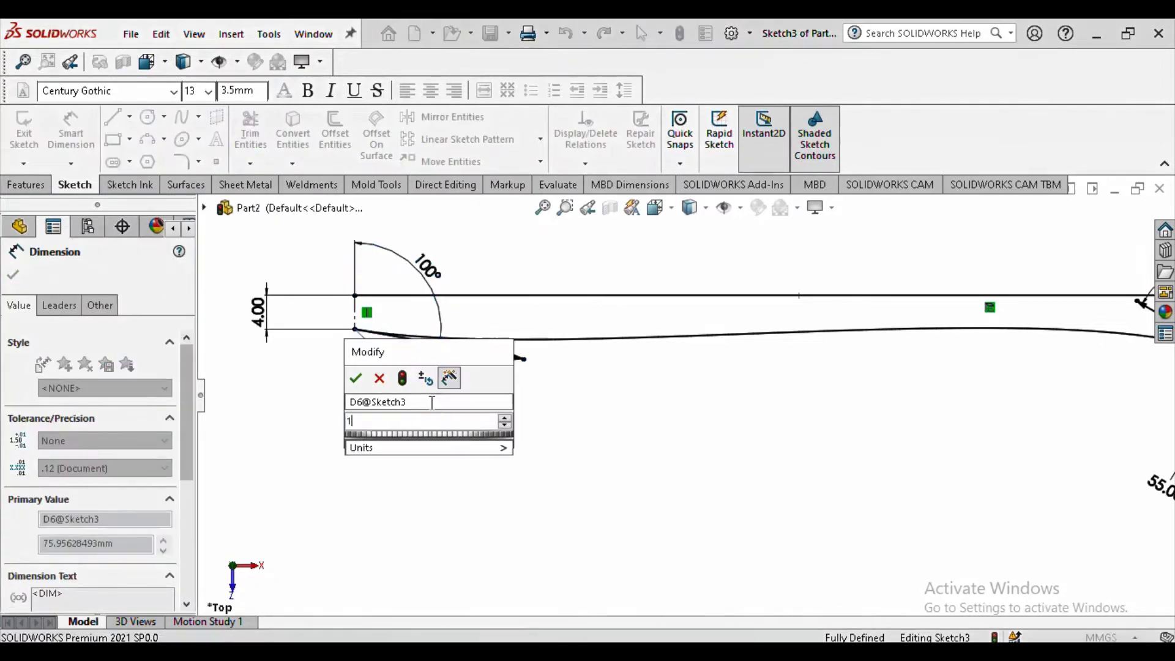
{"action": "key", "text": "Return"}
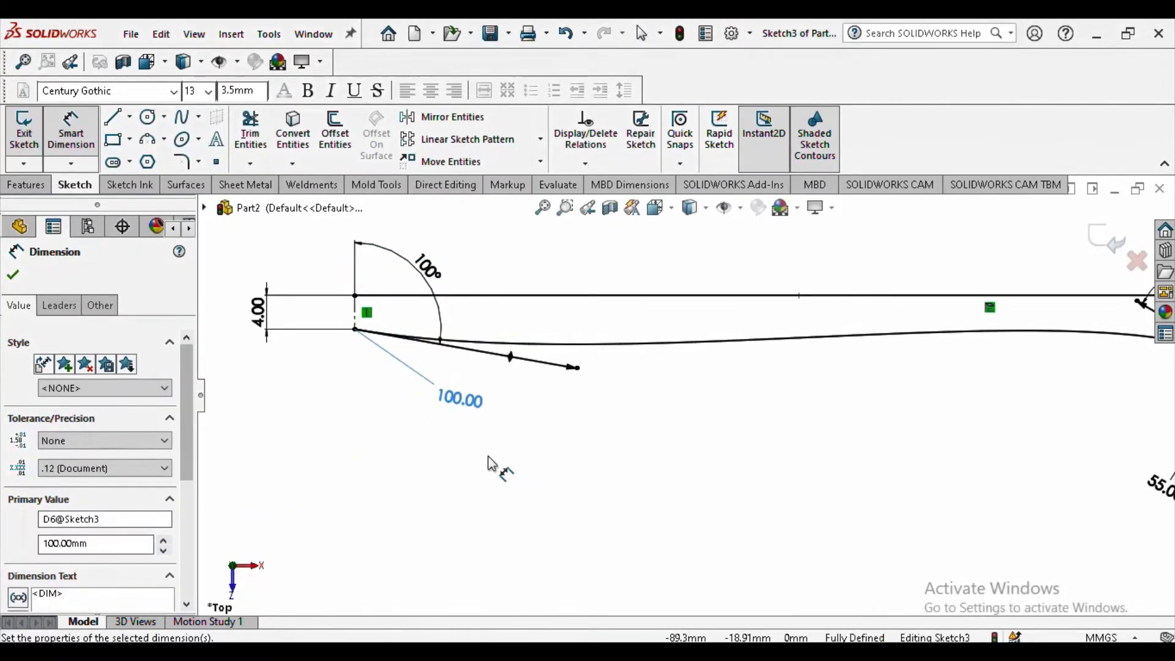
{"action": "key", "text": "f"}
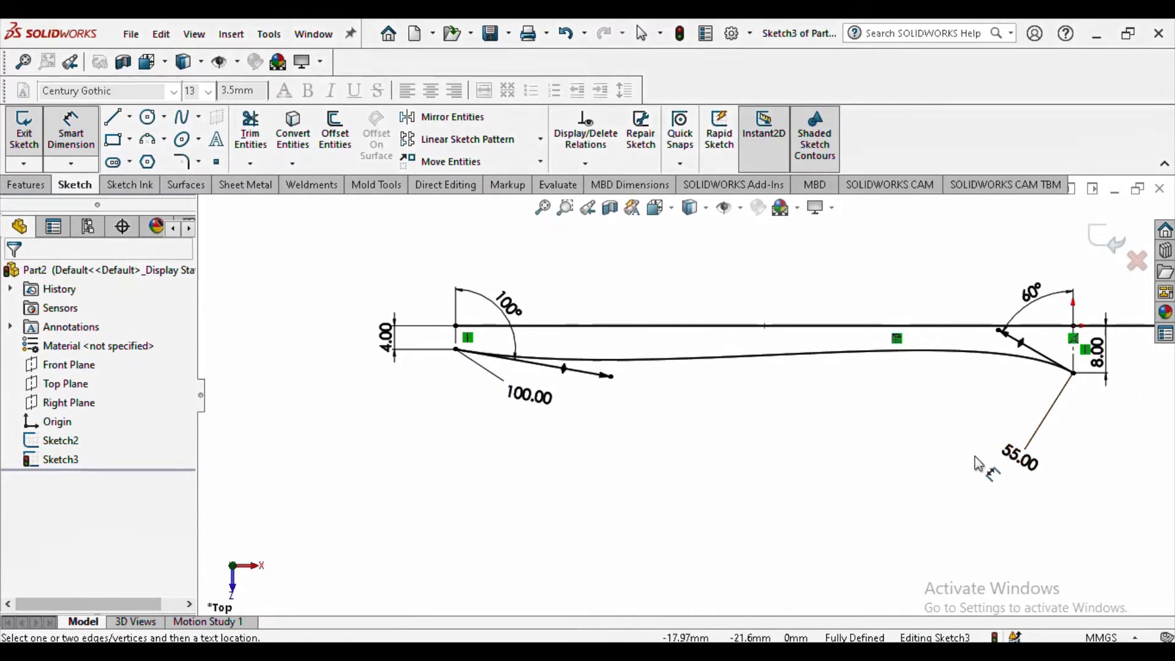
{"action": "key", "text": "f"}
{"action": "scroll", "coordinate": [776, 409], "scroll_direction": "down", "scroll_amount": 2}
{"action": "scroll", "coordinate": [834, 394], "scroll_direction": "up", "scroll_amount": 3}
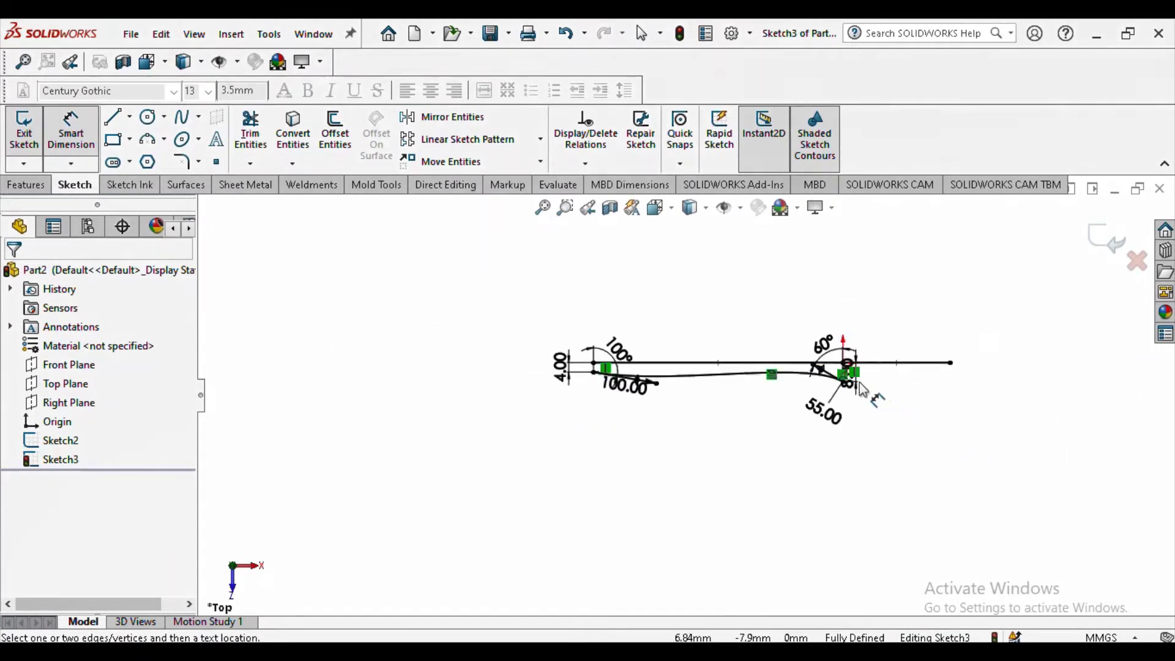
{"action": "scroll", "coordinate": [742, 425], "scroll_direction": "down", "scroll_amount": 4}
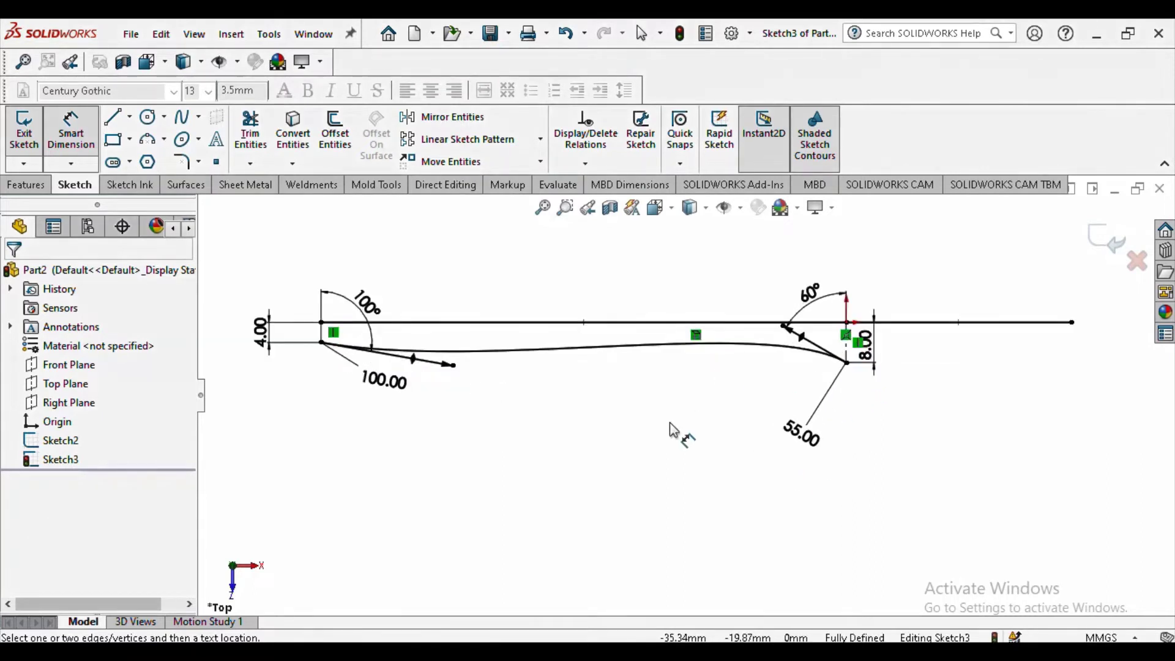
{"action": "scroll", "coordinate": [710, 421], "scroll_direction": "up", "scroll_amount": 2}
{"action": "scroll", "coordinate": [869, 416], "scroll_direction": "down", "scroll_amount": 1}
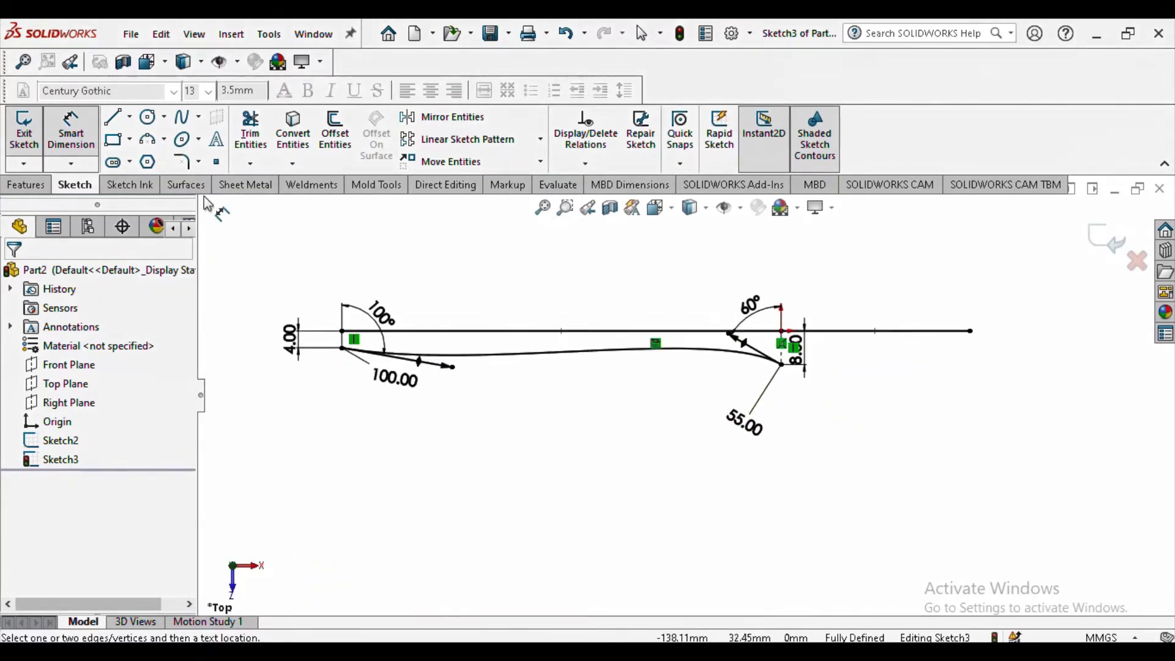
{"action": "key", "text": "Escape"}
Step: Sketch a two-point spline from the free end of the 8 mm centerline to the bowl-side endpoint of the horizontal line
{"action": "left_click", "coordinate": [182, 118]}
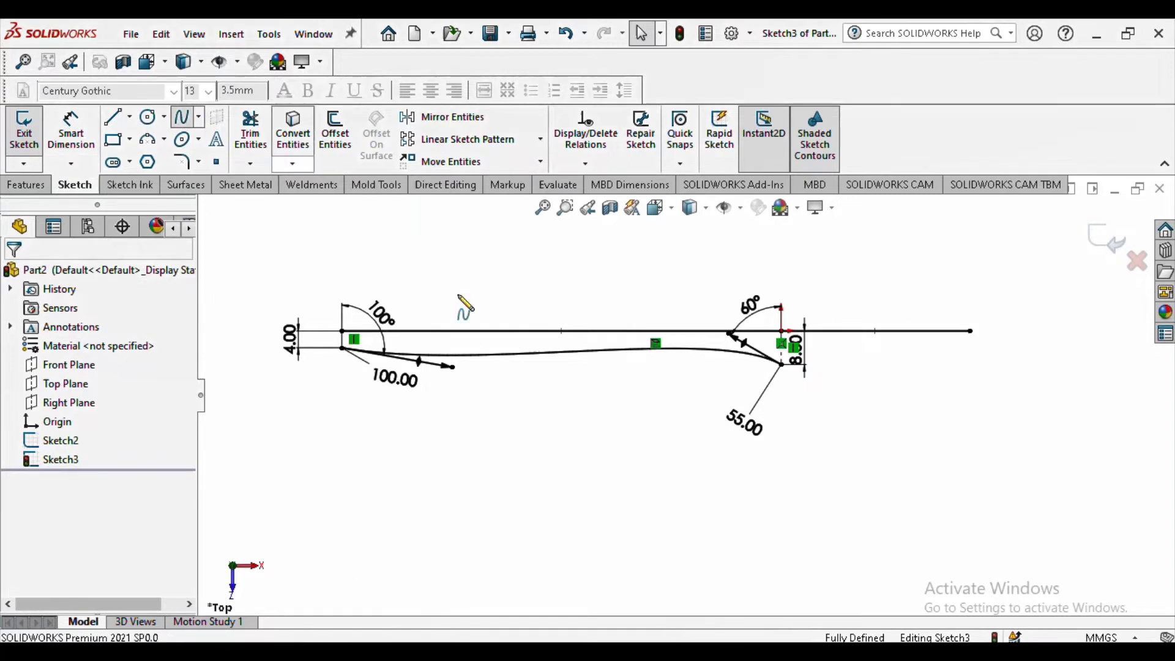
{"action": "scroll", "coordinate": [784, 370], "scroll_direction": "down", "scroll_amount": 2}
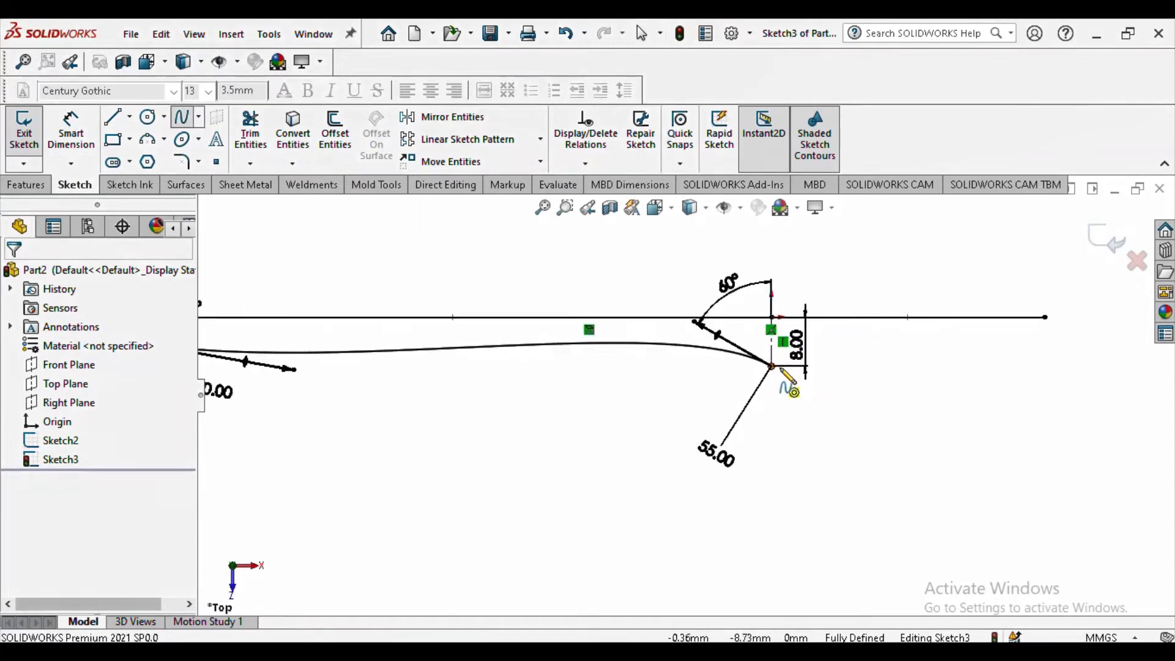
{"action": "left_click", "coordinate": [773, 367]}
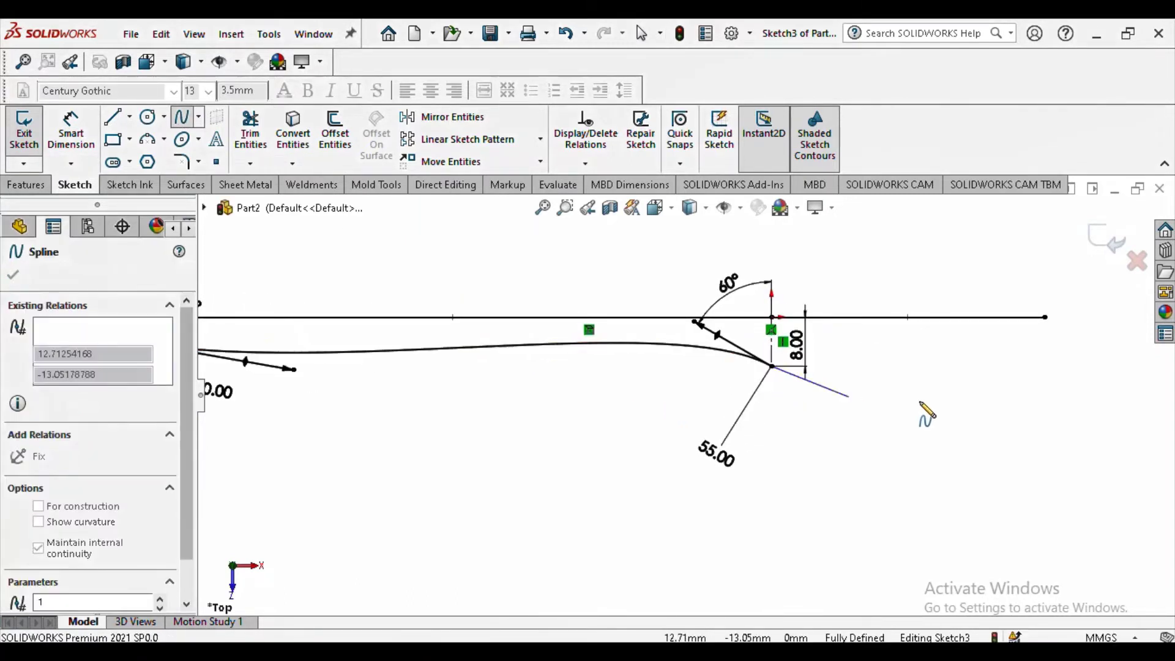
{"action": "left_click", "coordinate": [1047, 319]}
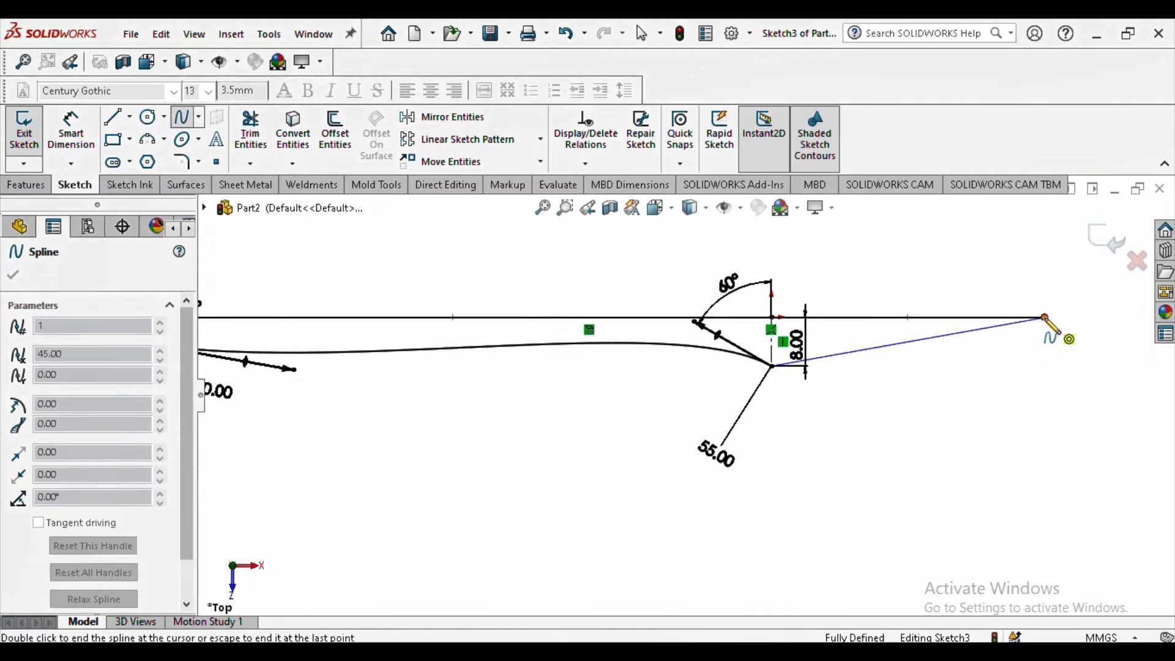
{"action": "right_click", "coordinate": [1048, 320]}
{"action": "left_click", "coordinate": [1050, 337]}
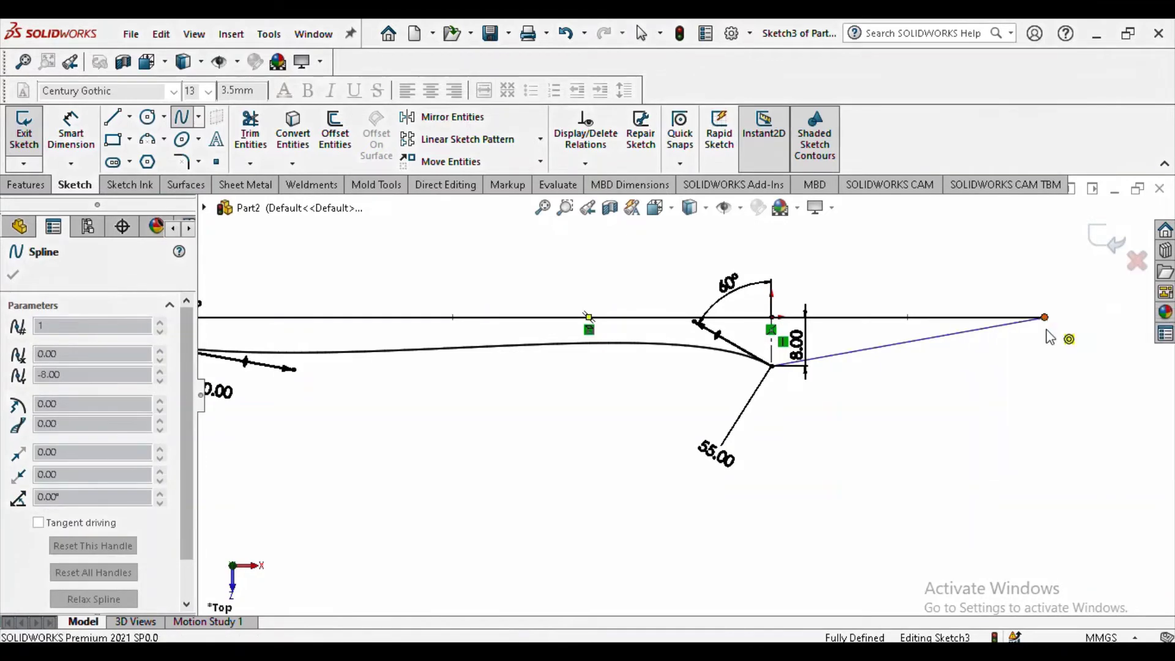
Step: Pull the new spline's tangency handle at the horizontal line's endpoint downward so the bowl outline bulges below the line
{"action": "left_click", "coordinate": [961, 336]}
{"action": "left_click_drag", "start_coordinate": [968, 334], "coordinate": [996, 416]}
{"action": "left_click", "coordinate": [1097, 424]}
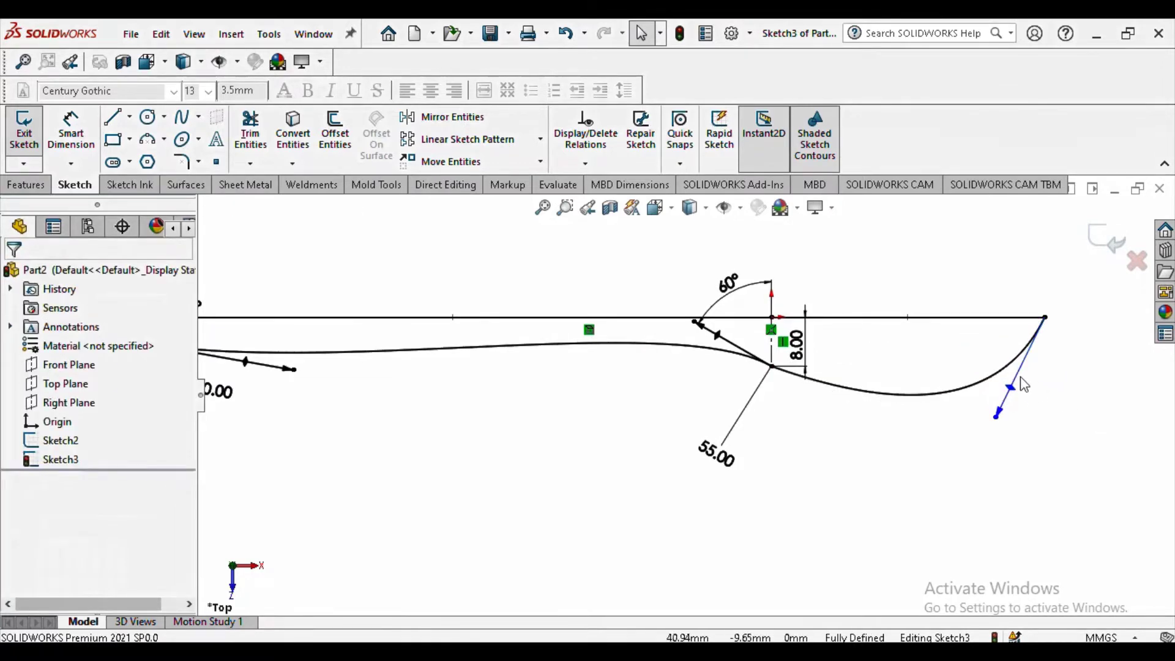
Step: Add a Vertical relation to the bowl spline's tangency handle at the horizontal line's endpoint
{"action": "left_click", "coordinate": [1012, 393]}
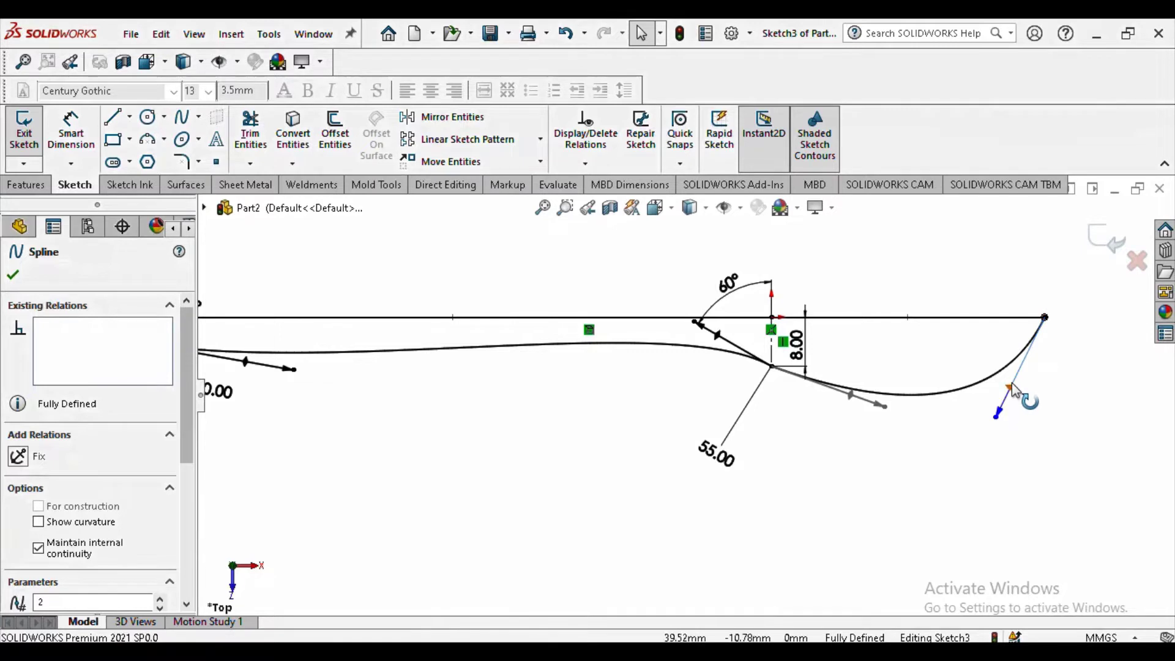
{"action": "key", "text": "Escape"}
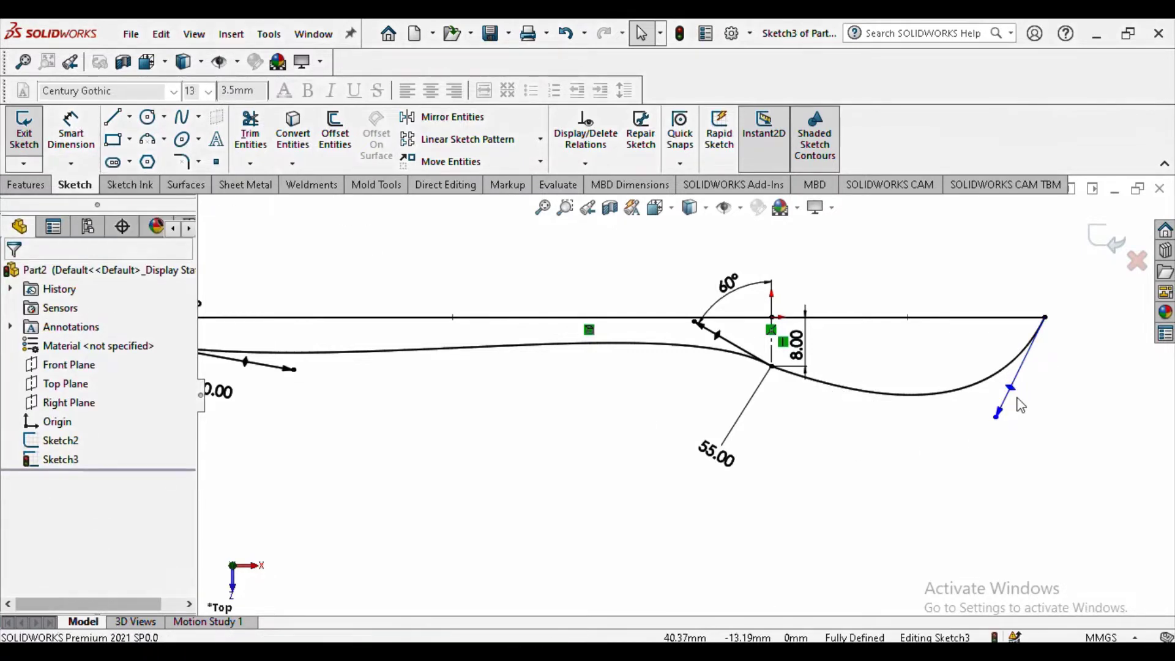
{"action": "left_click", "coordinate": [1014, 390]}
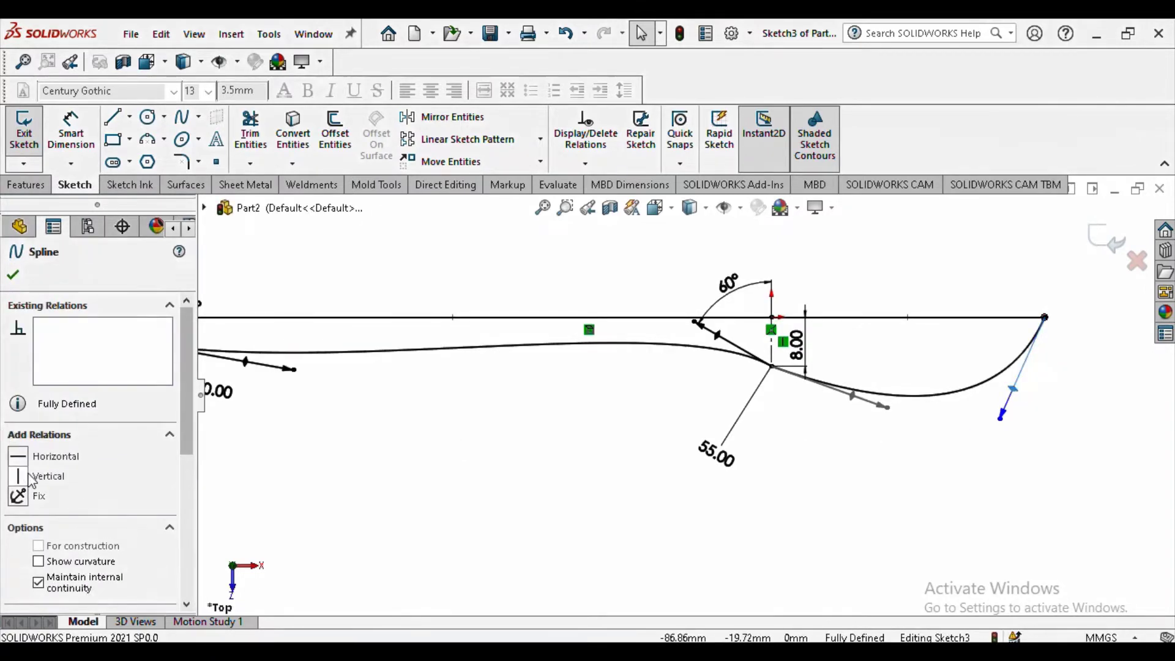
{"action": "left_click", "coordinate": [20, 480]}
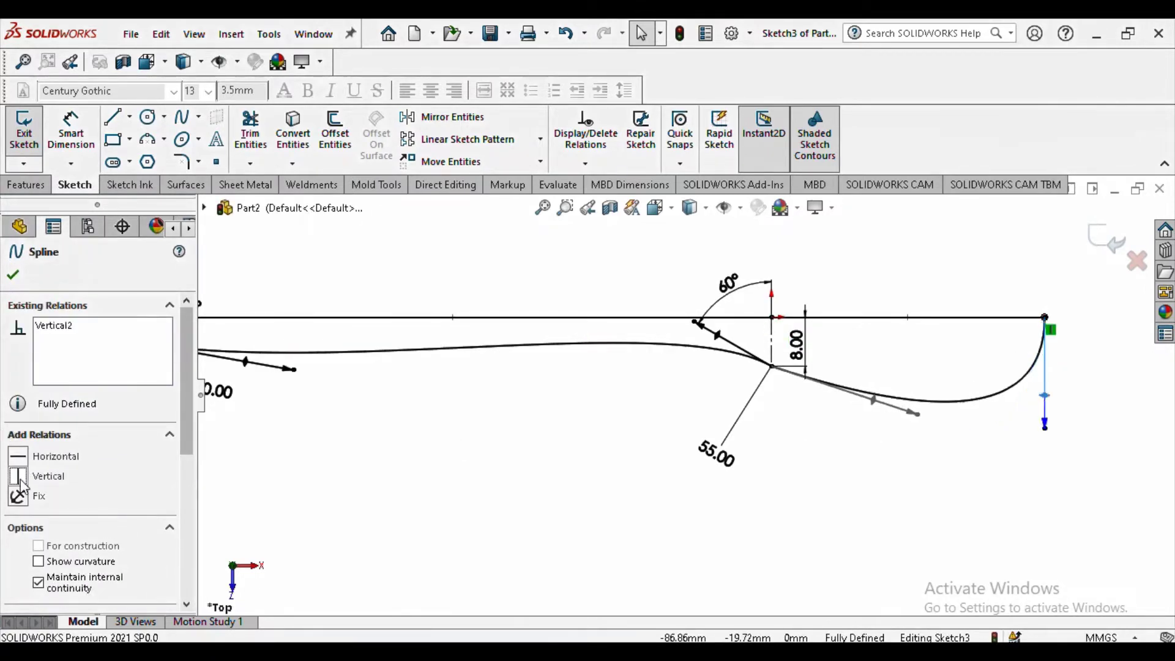
{"action": "left_click", "coordinate": [14, 276]}
Step: Dimension the magnitude of the bowl spline's vertical tangency handle to 50 mm
{"action": "left_click", "coordinate": [71, 132]}
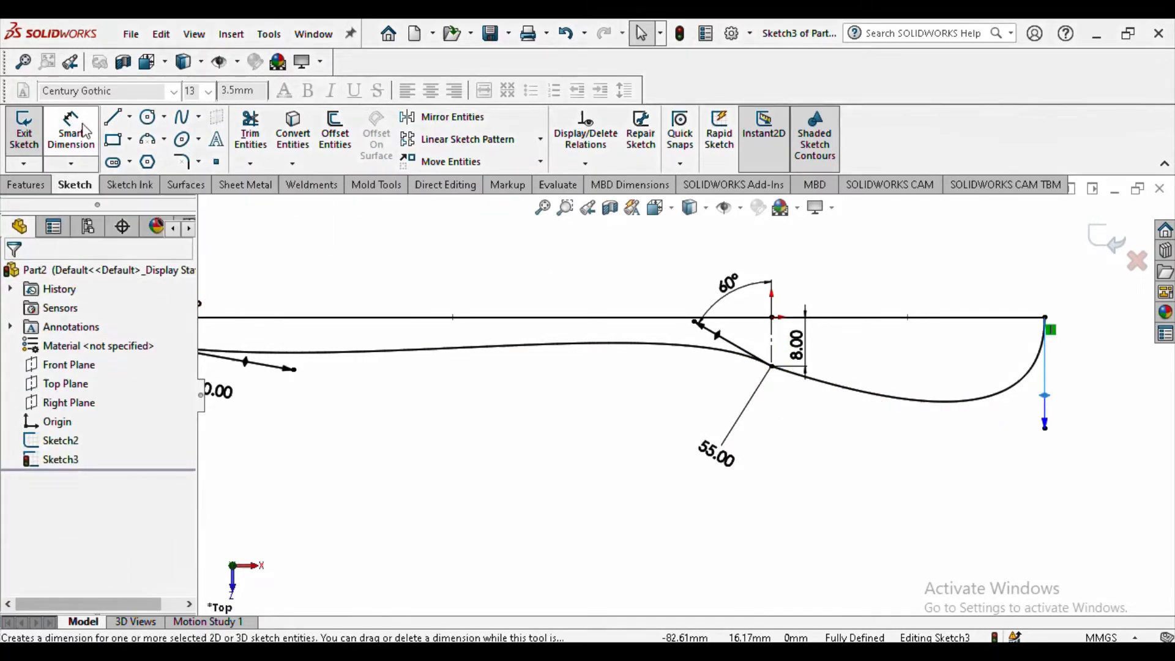
{"action": "left_click", "coordinate": [1048, 398]}
{"action": "left_click", "coordinate": [1082, 384]}
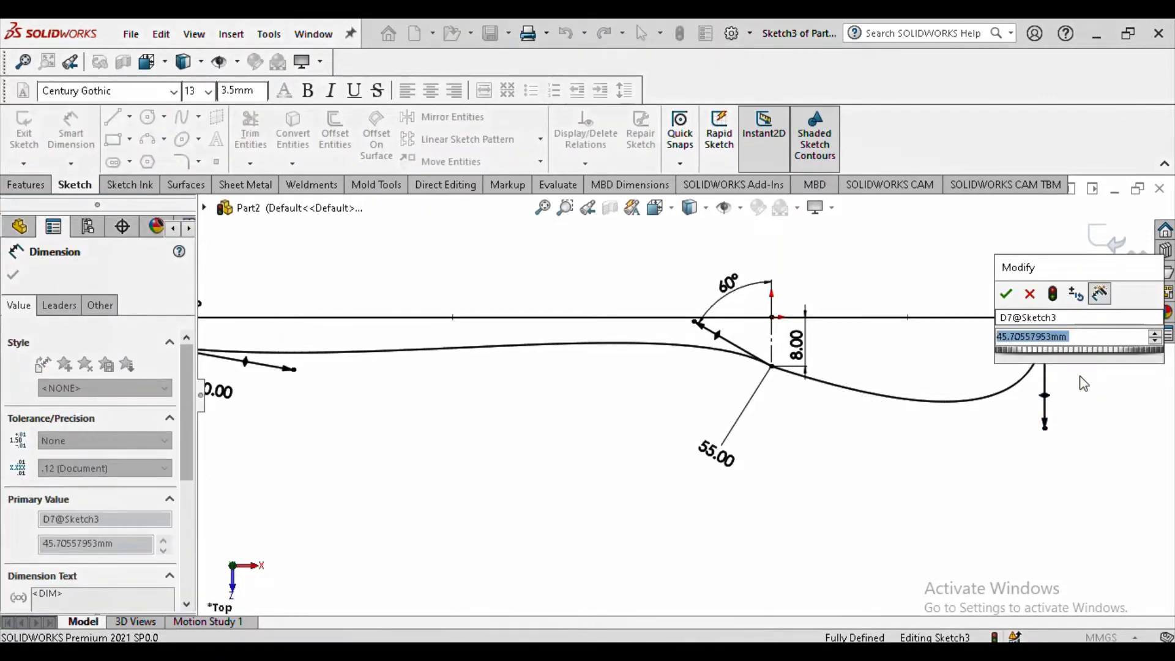
{"action": "type", "text": "50"}
{"action": "key", "text": "Return"}
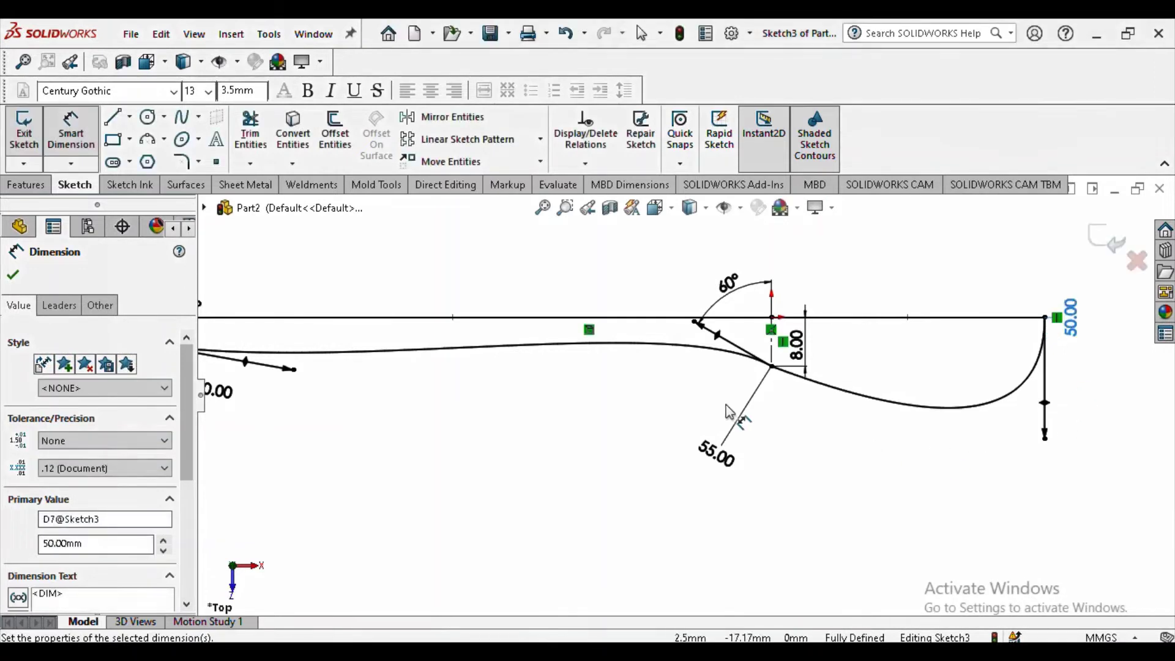
Step: Dimension the magnitude of the bowl spline's tangency handle at the 8 mm centerline end to 90 mm
{"action": "left_click", "coordinate": [833, 391]}
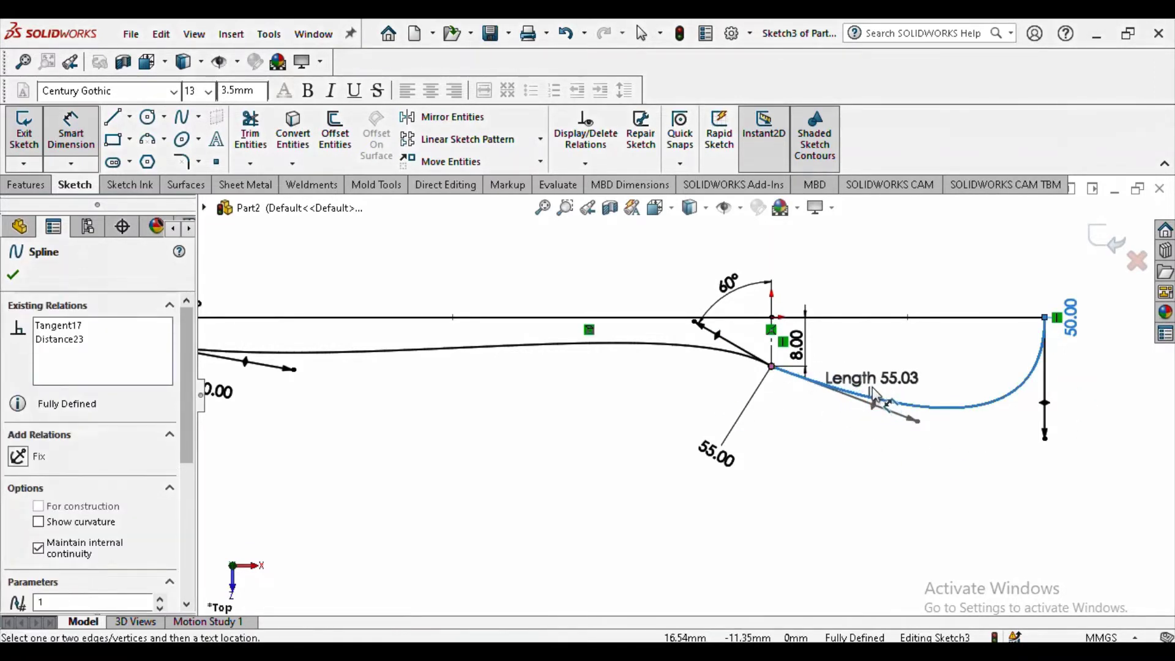
{"action": "key", "text": "Escape"}
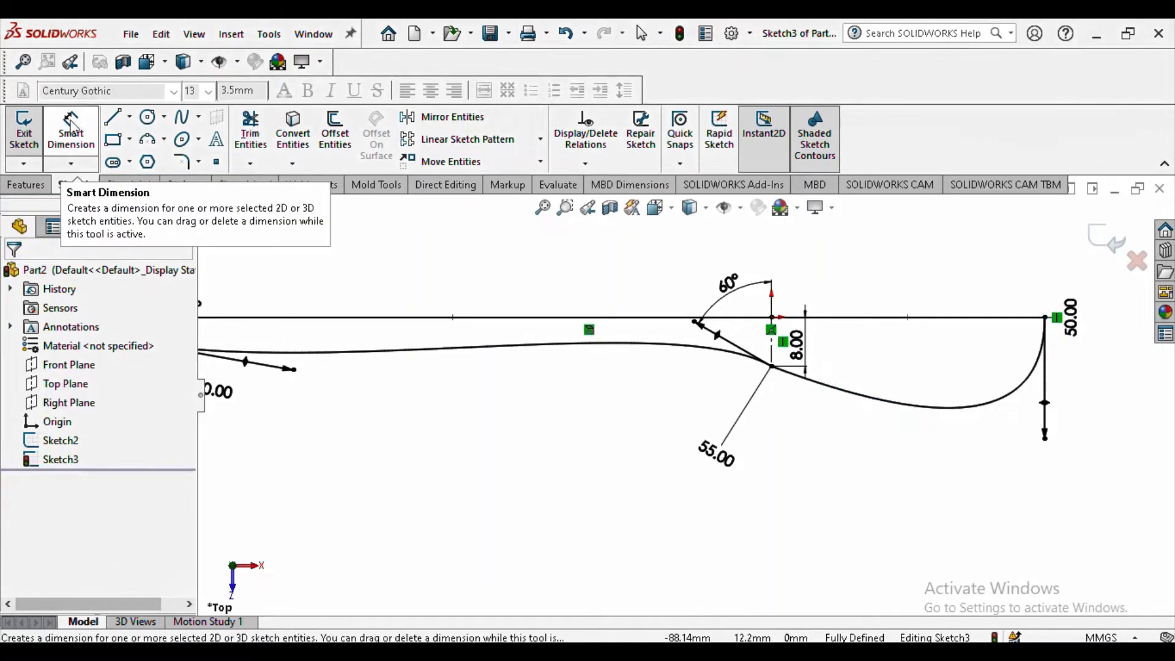
{"action": "left_click", "coordinate": [848, 400]}
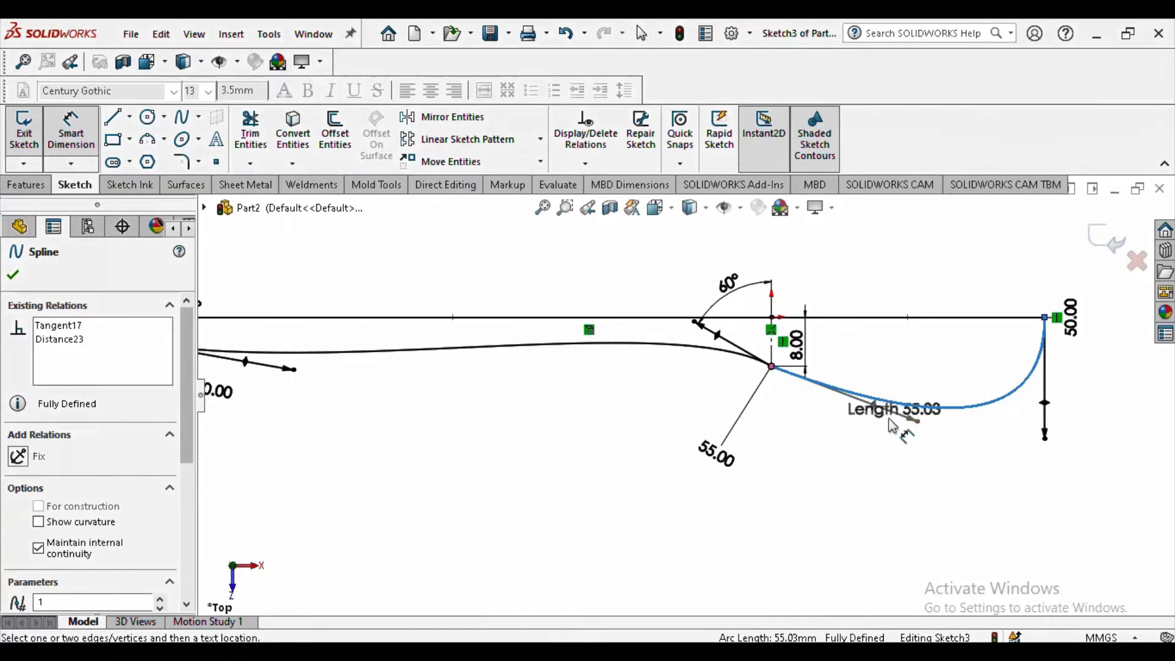
{"action": "left_click", "coordinate": [875, 405]}
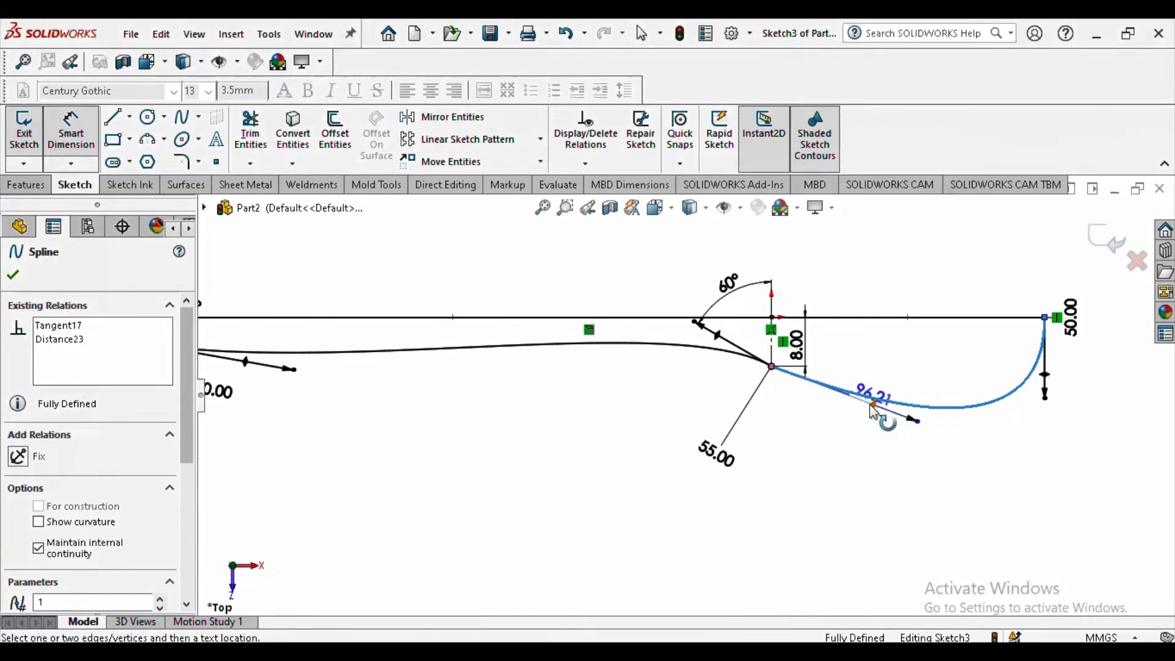
{"action": "left_click", "coordinate": [846, 450]}
{"action": "type", "text": "9"}
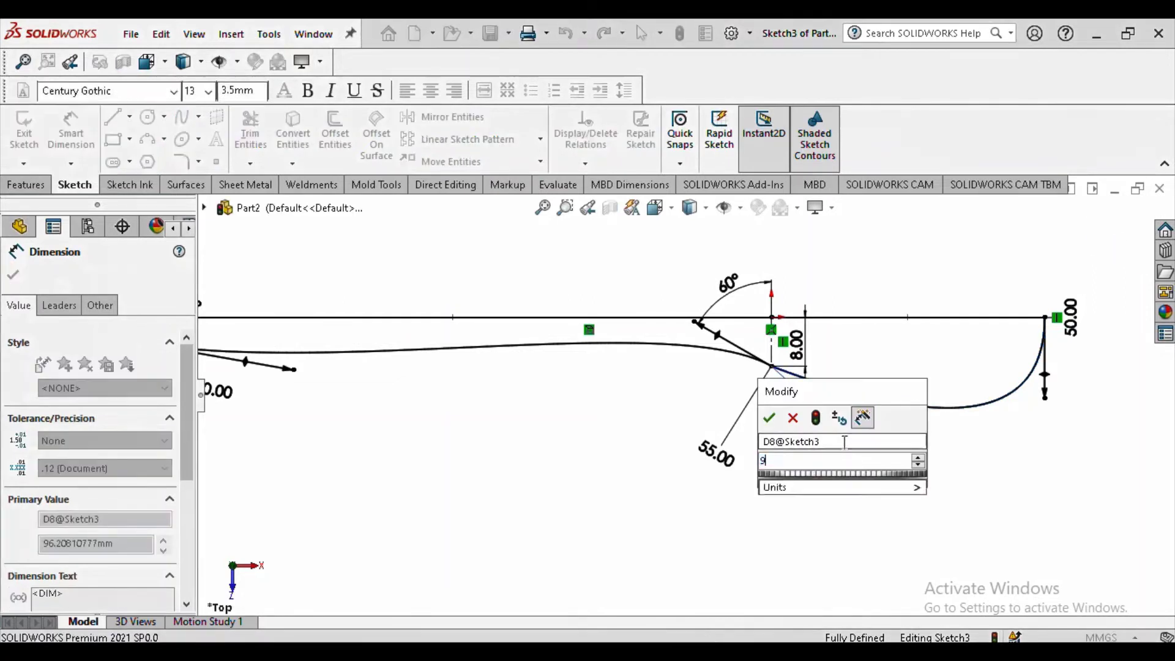
{"action": "type", "text": "0"}
{"action": "key", "text": "Return"}
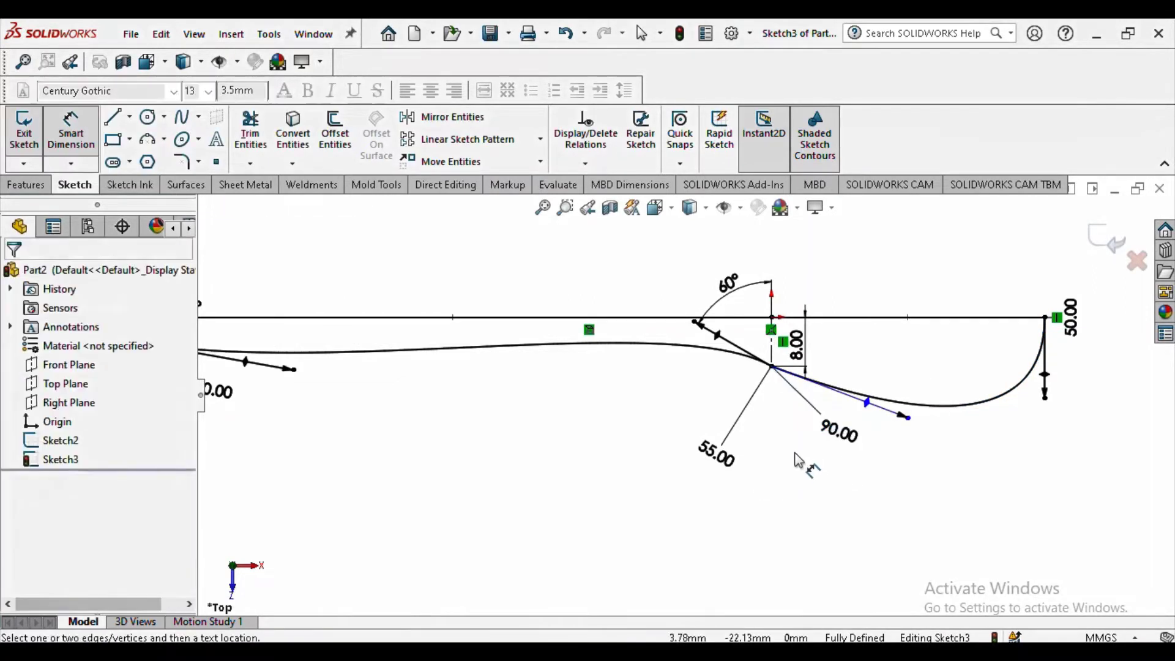
Step: Add a Tangent relation between the handle spline and the bowl spline where they meet at the 8 mm centerline end
{"action": "scroll", "coordinate": [802, 410], "scroll_direction": "down", "scroll_amount": 4}
{"action": "scroll", "coordinate": [897, 314], "scroll_direction": "down", "scroll_amount": 2}
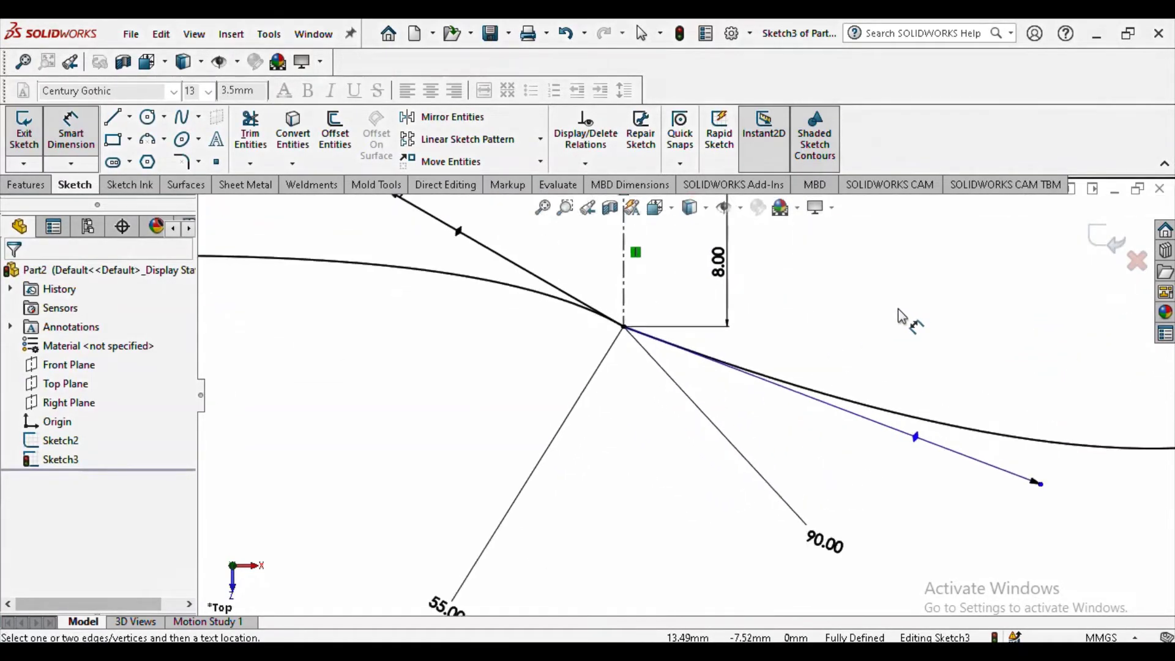
{"action": "left_click", "coordinate": [71, 132]}
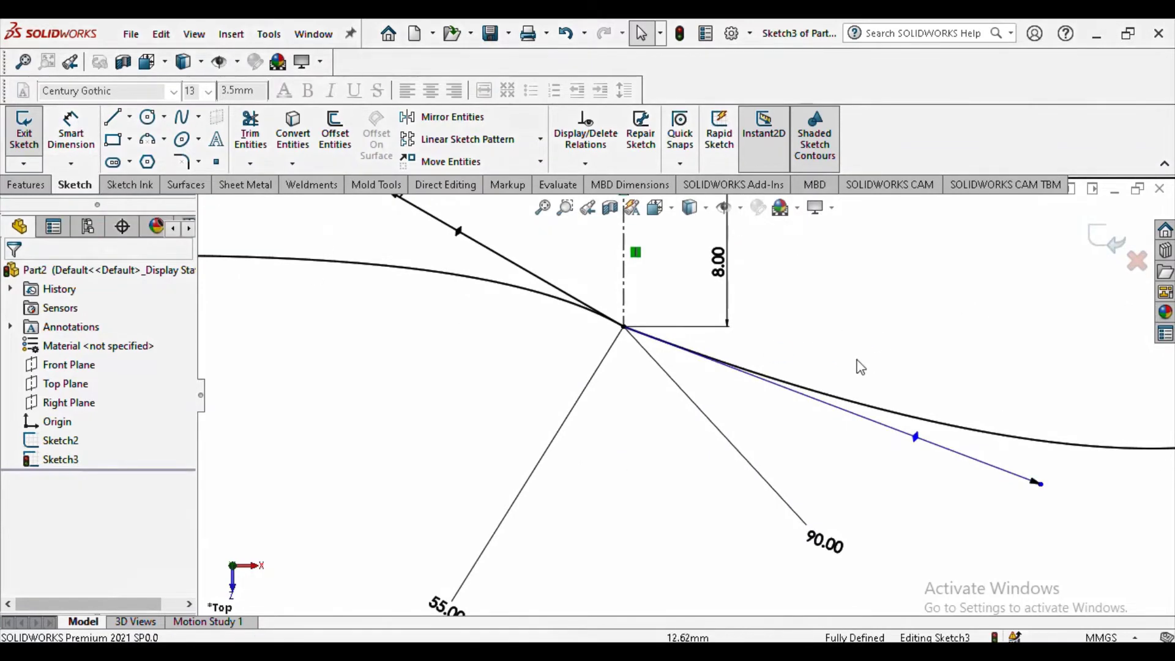
{"action": "left_click", "coordinate": [791, 389]}
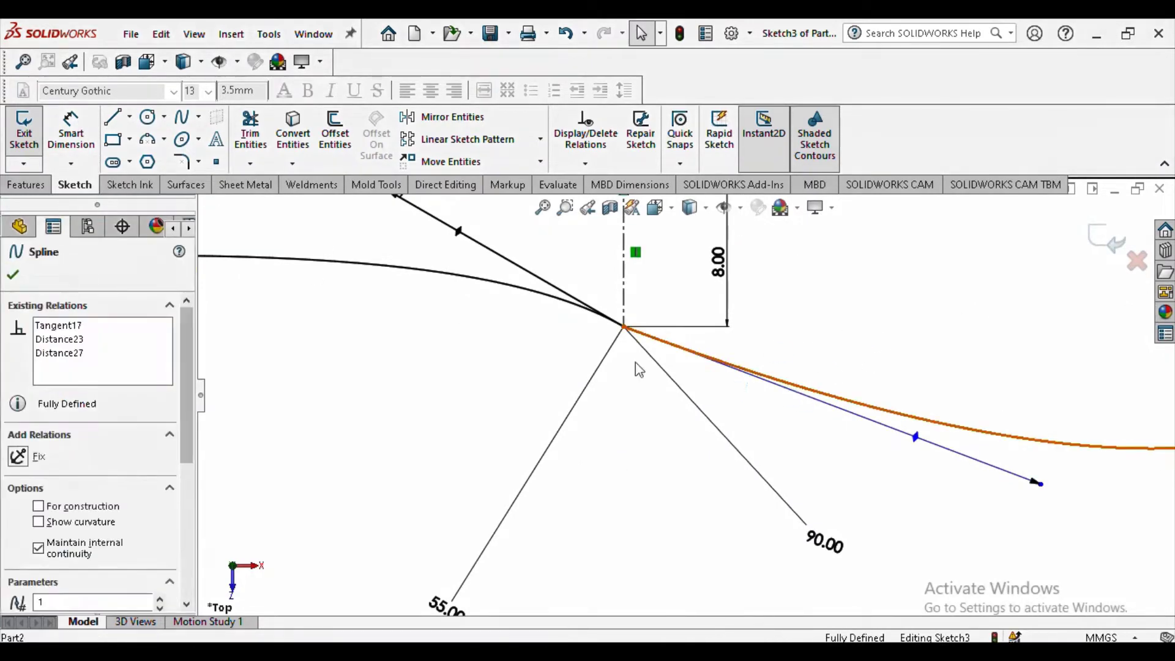
{"action": "left_click", "coordinate": [537, 302], "text": "ctrl"}
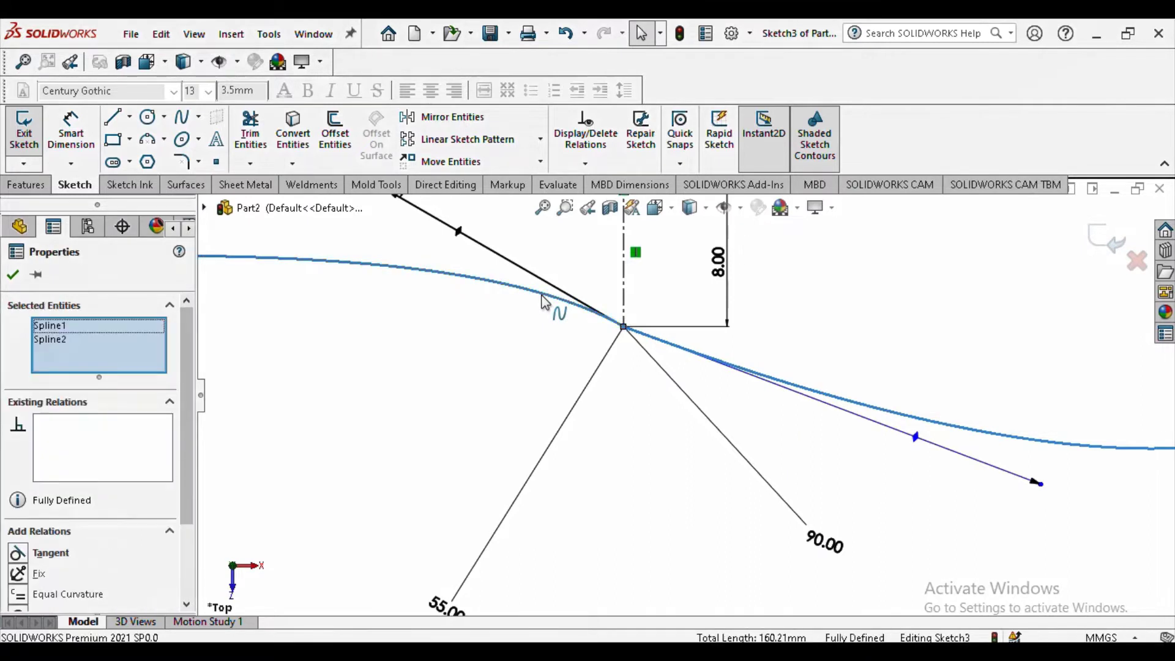
{"action": "left_click", "coordinate": [17, 553]}
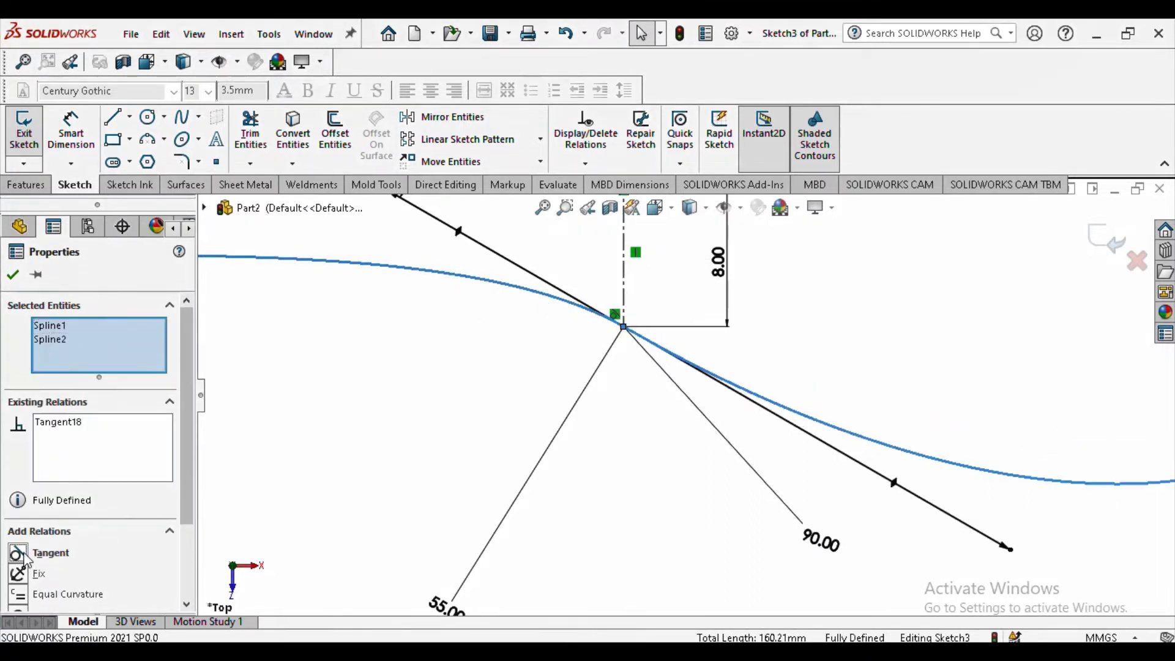
{"action": "left_click", "coordinate": [13, 274]}
Step: Mirror the handle and bowl splines about the long horizontal line, keeping the originals
{"action": "scroll", "coordinate": [535, 398], "scroll_direction": "up", "scroll_amount": 4}
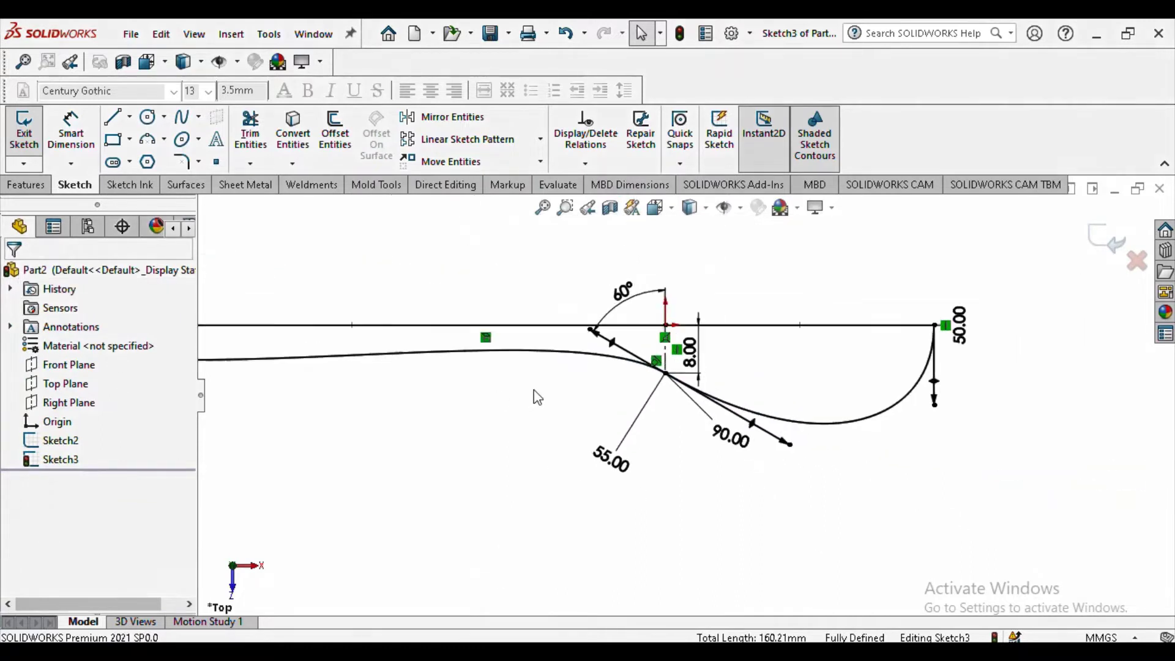
{"action": "scroll", "coordinate": [536, 432], "scroll_direction": "up", "scroll_amount": 5}
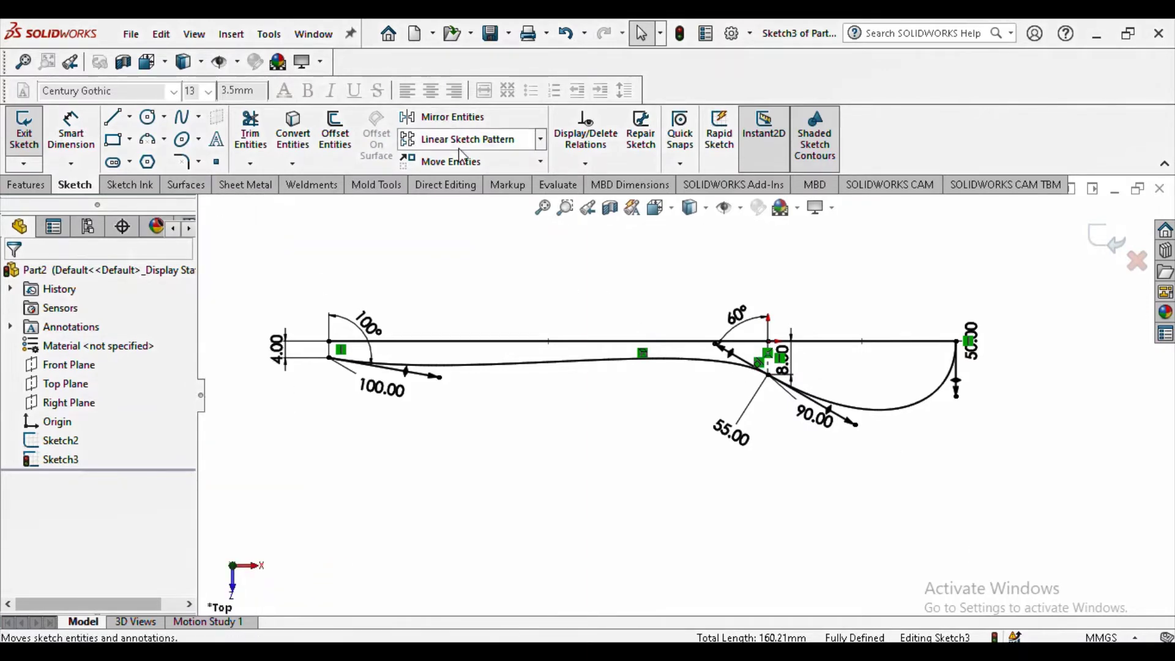
{"action": "left_click", "coordinate": [428, 116]}
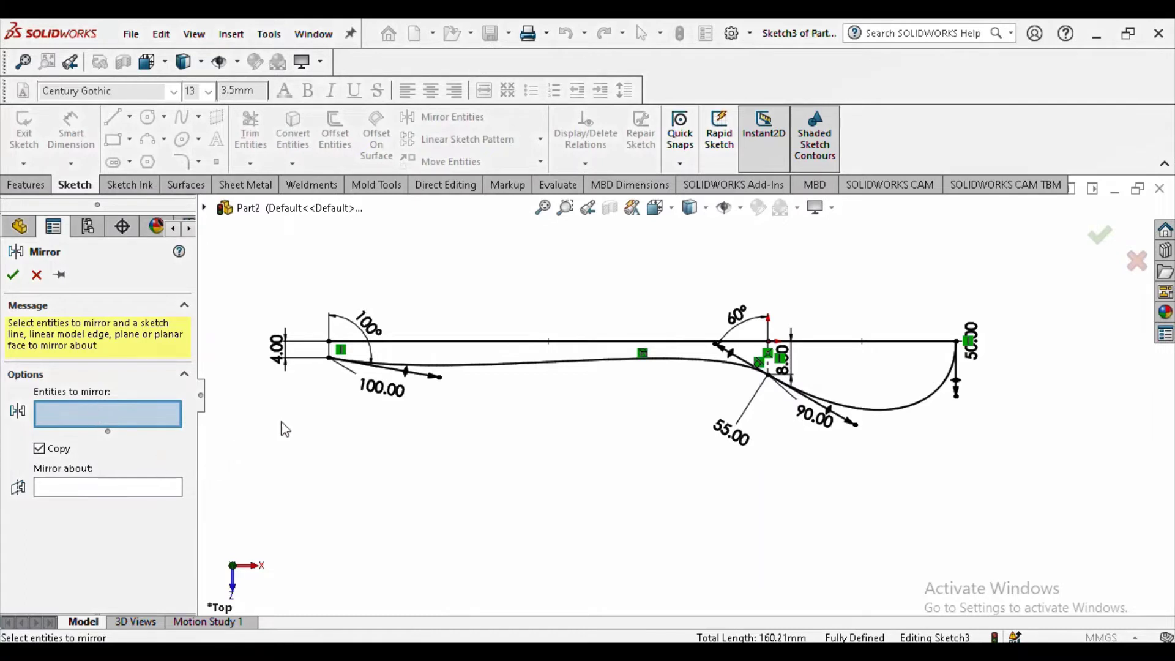
{"action": "left_click", "coordinate": [525, 366]}
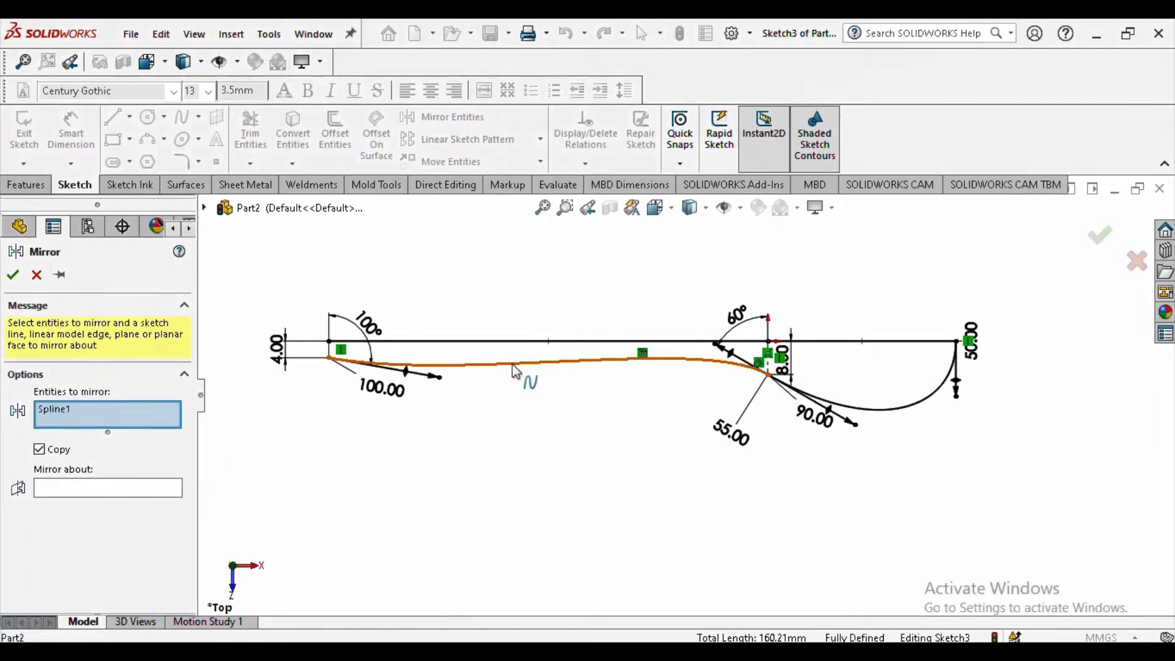
{"action": "left_click", "coordinate": [870, 414]}
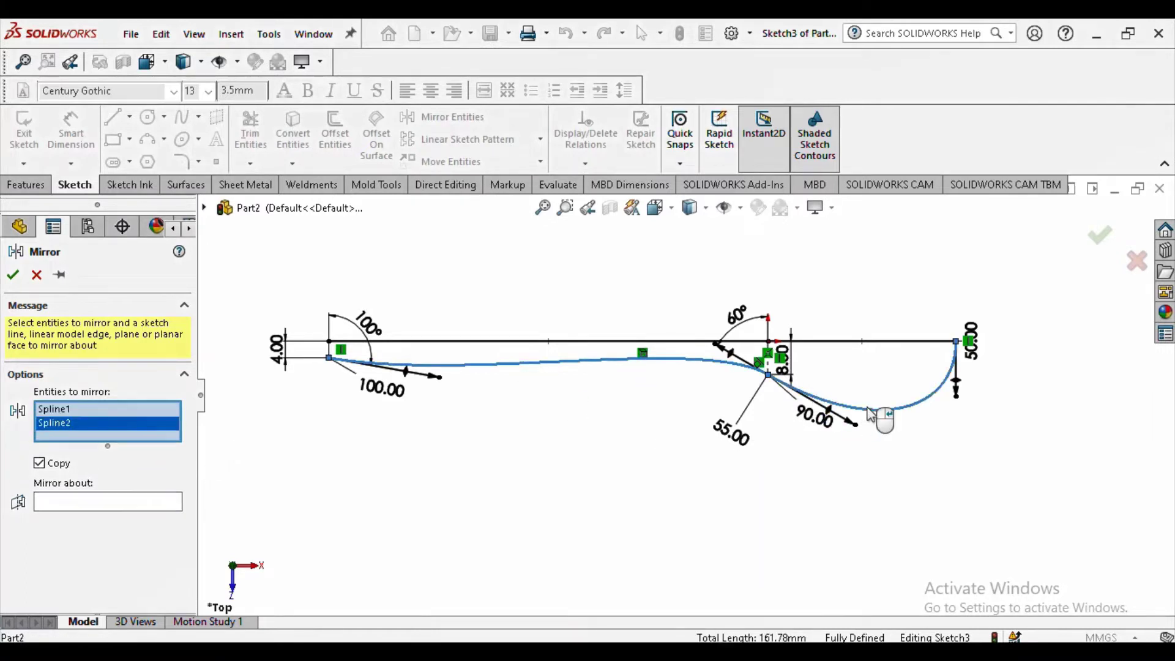
{"action": "left_click", "coordinate": [105, 505]}
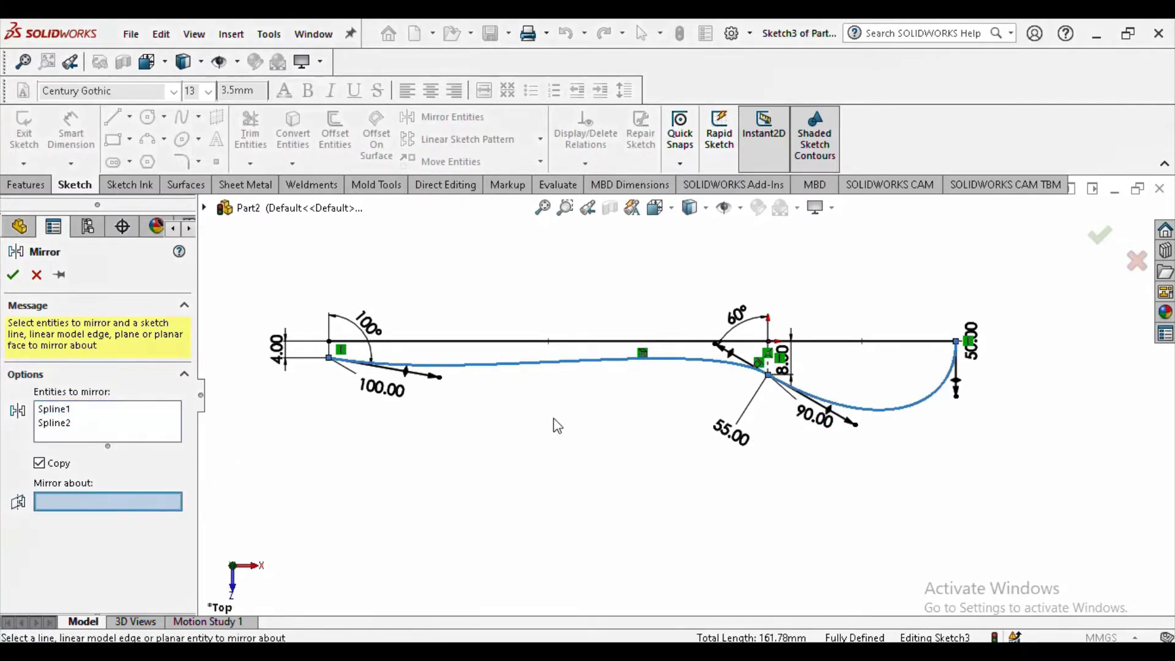
{"action": "left_click", "coordinate": [550, 344]}
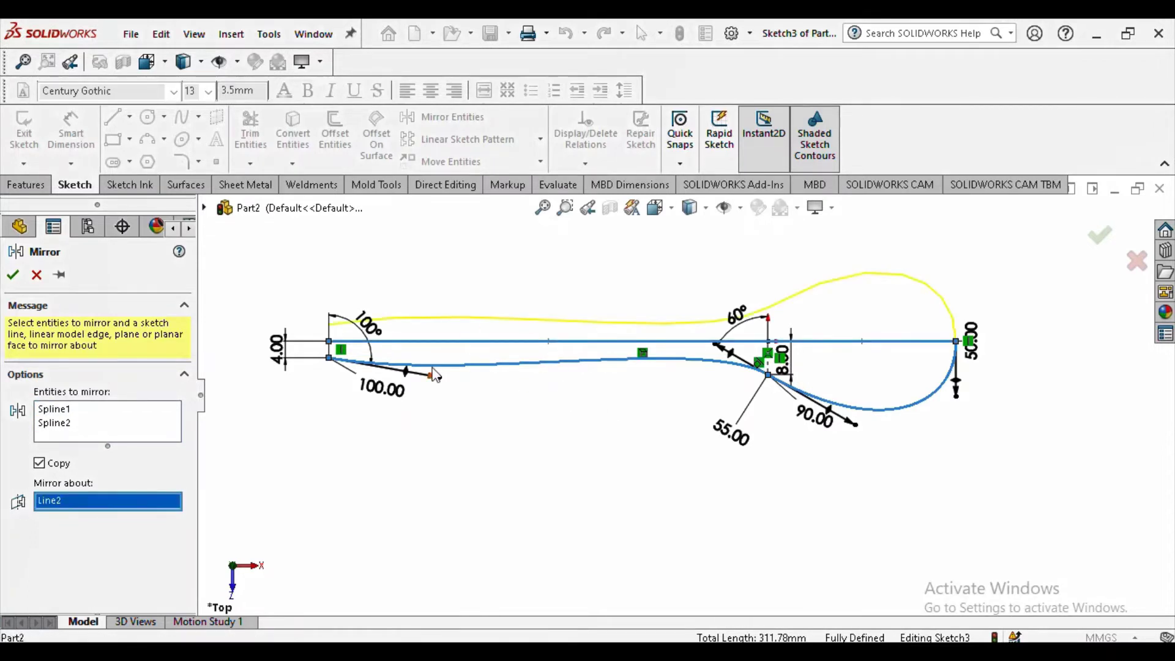
{"action": "left_click", "coordinate": [13, 275]}
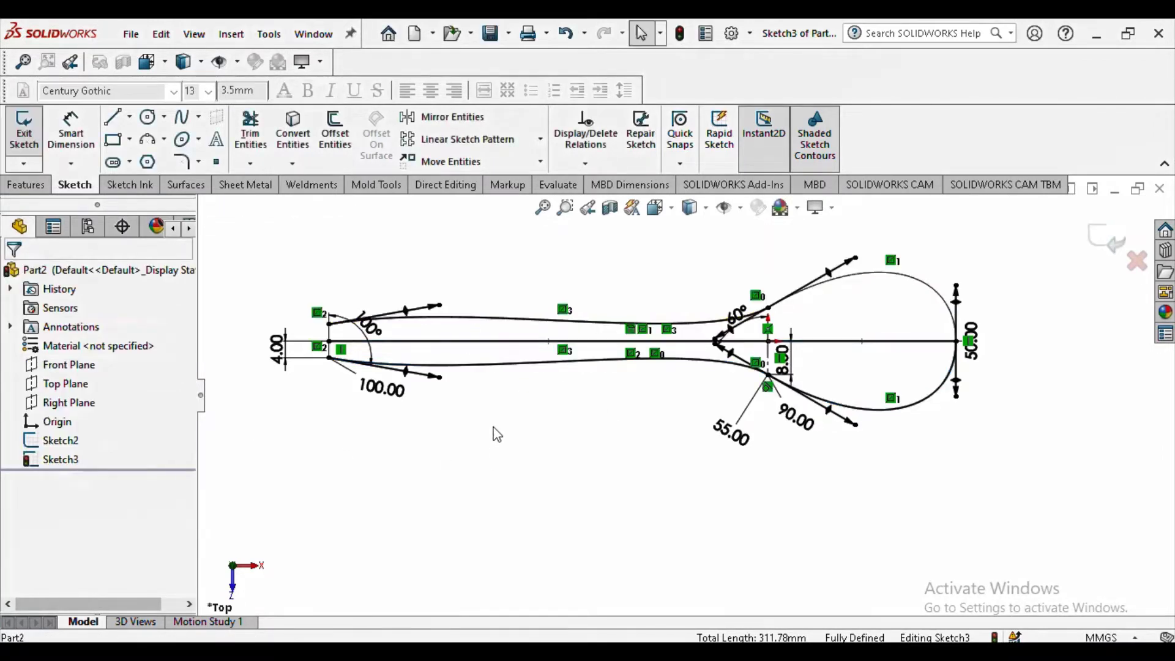
Step: Convert the long horizontal line along the spoon's axis to construction geometry
{"action": "scroll", "coordinate": [487, 396], "scroll_direction": "down", "scroll_amount": 2}
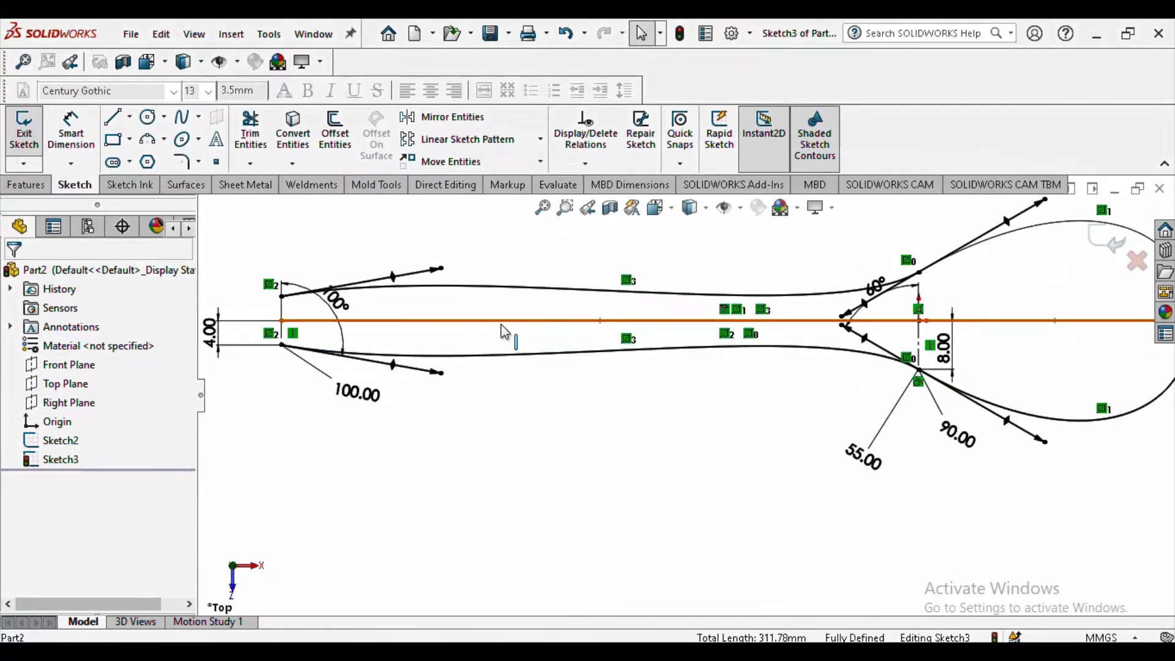
{"action": "left_click", "coordinate": [503, 331]}
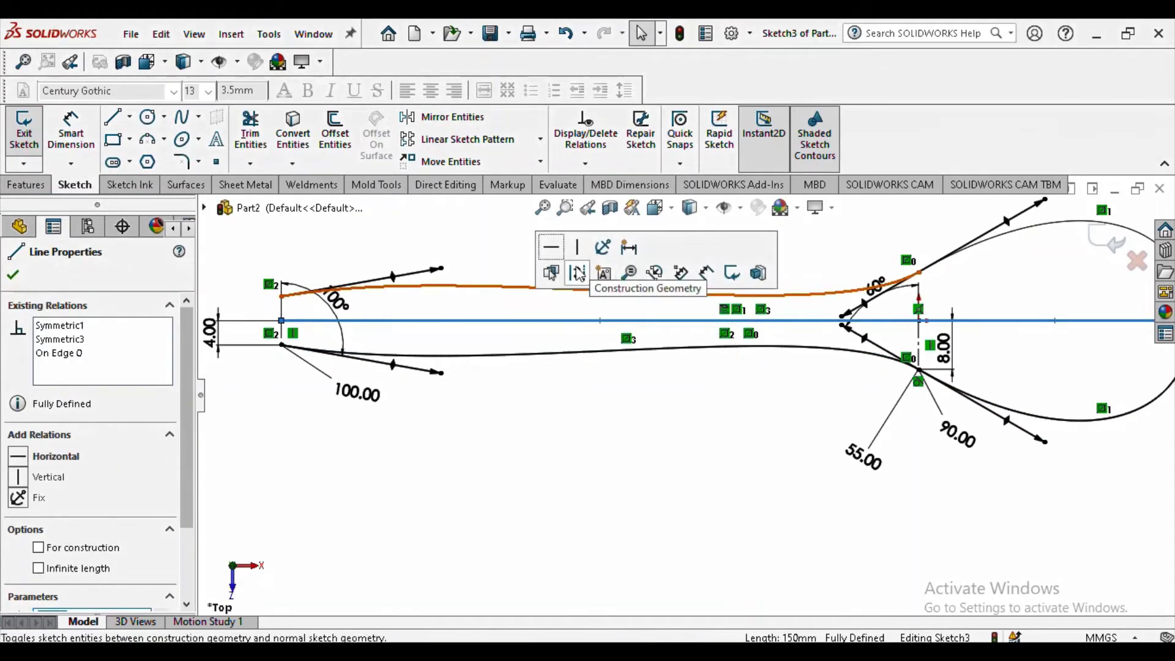
{"action": "left_click", "coordinate": [577, 273]}
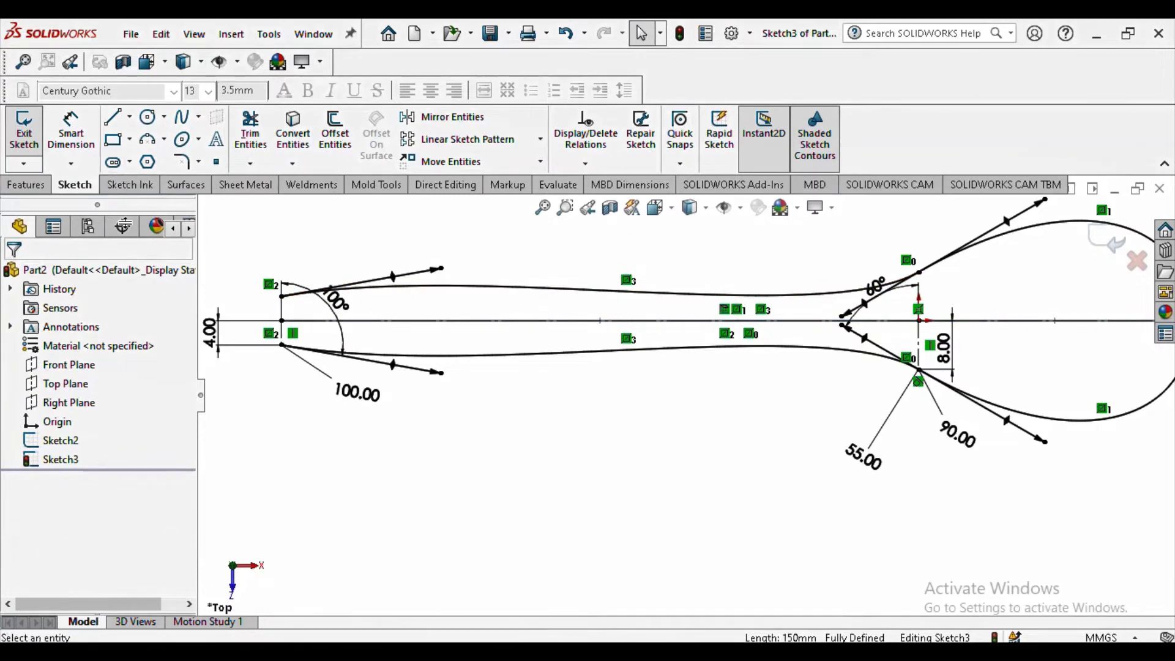
Step: Draw a vertical centerline from the axis line's handle end to the mirrored handle spline's endpoint, and exit the sketch
{"action": "left_click", "coordinate": [129, 117]}
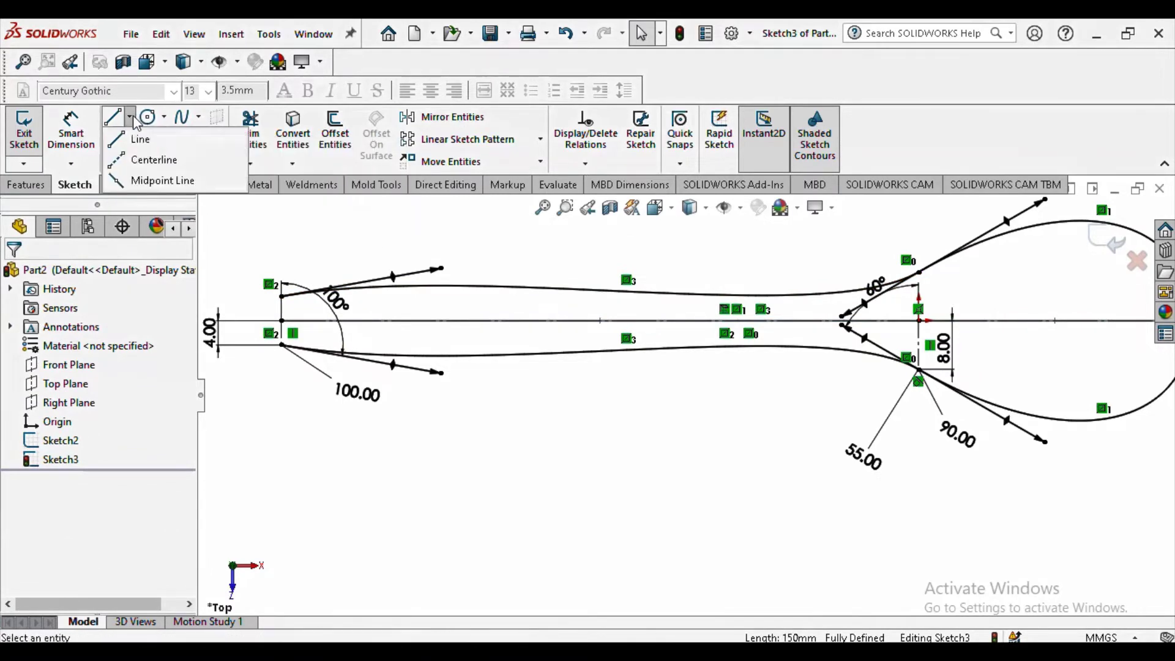
{"action": "left_click", "coordinate": [150, 159]}
{"action": "scroll", "coordinate": [276, 291], "scroll_direction": "down", "scroll_amount": 8}
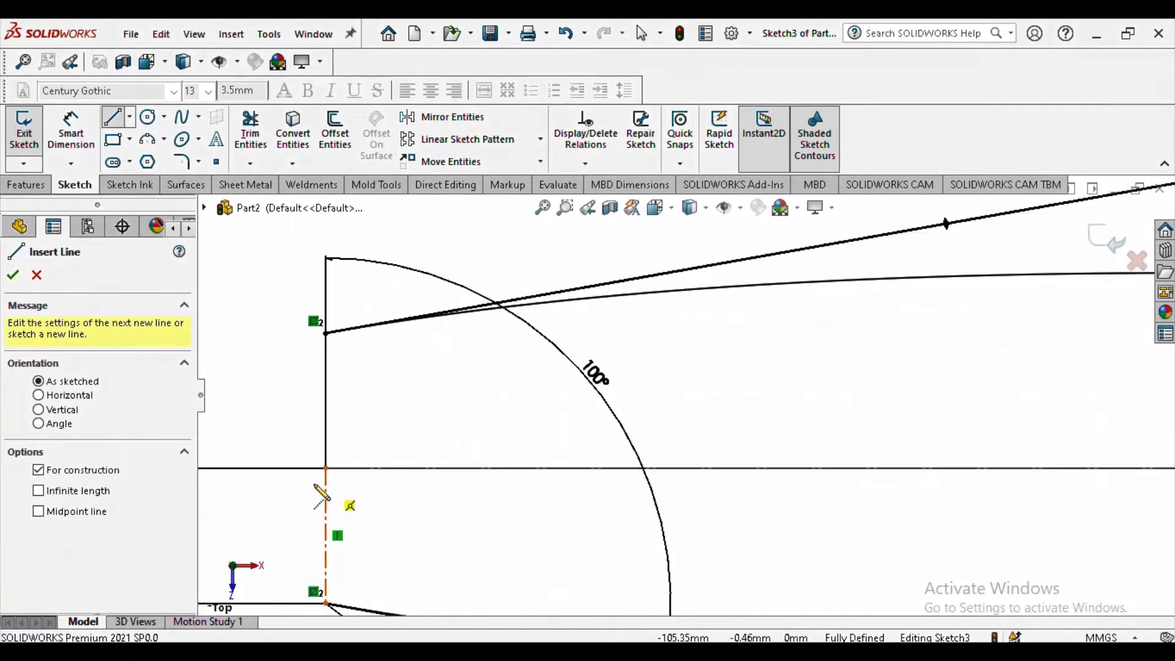
{"action": "scroll", "coordinate": [352, 471], "scroll_direction": "down", "scroll_amount": 3}
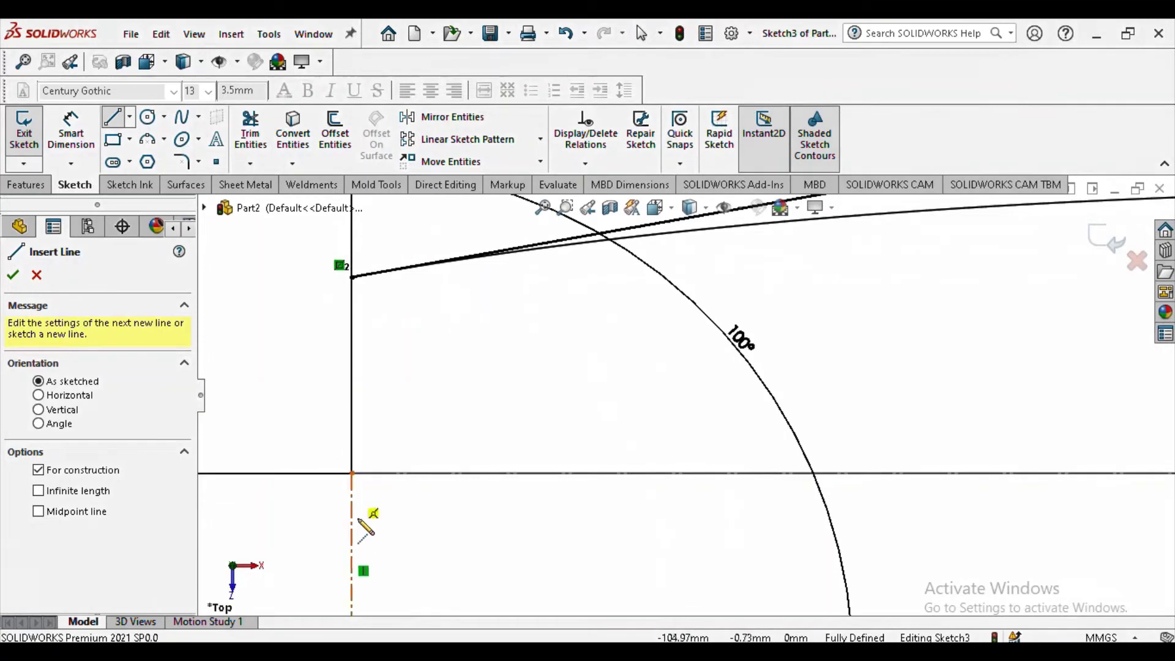
{"action": "left_click", "coordinate": [352, 473]}
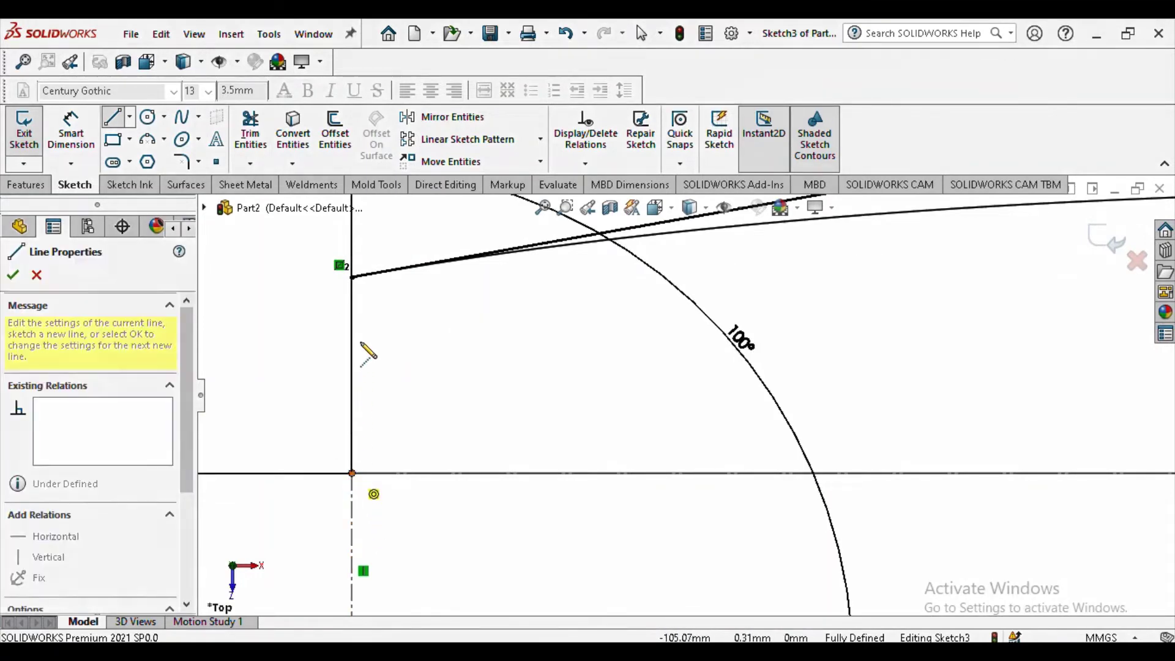
{"action": "left_click", "coordinate": [351, 278]}
{"action": "right_click", "coordinate": [353, 278]}
{"action": "left_click", "coordinate": [394, 291]}
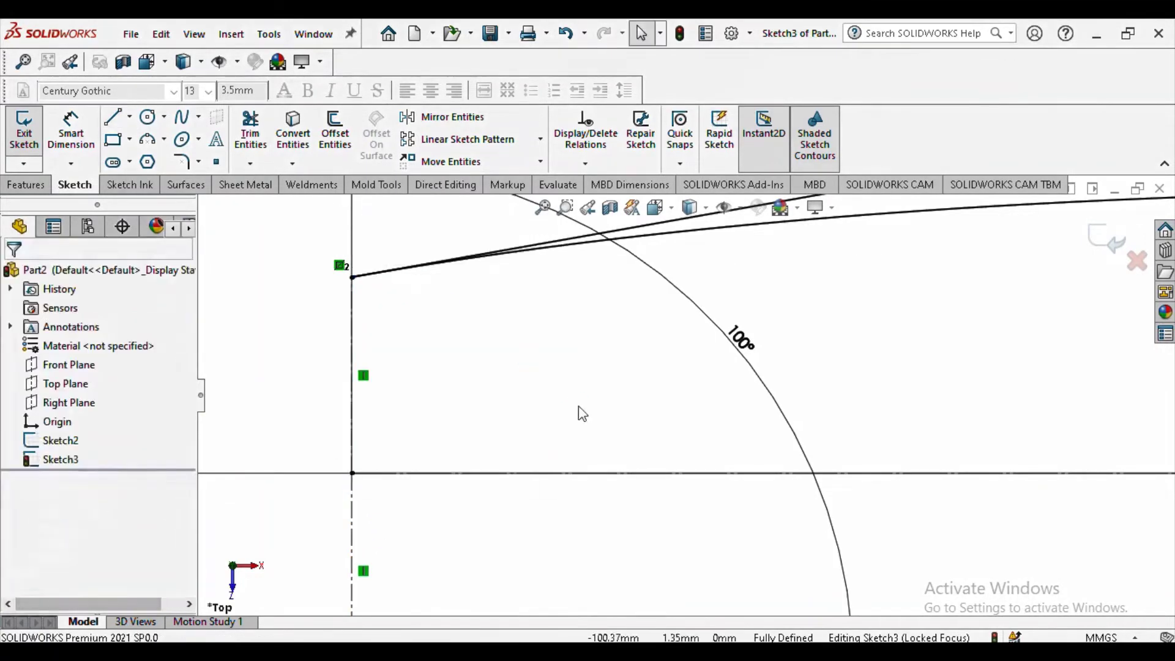
{"action": "scroll", "coordinate": [579, 403], "scroll_direction": "up", "scroll_amount": 6}
{"action": "scroll", "coordinate": [857, 451], "scroll_direction": "up", "scroll_amount": 5}
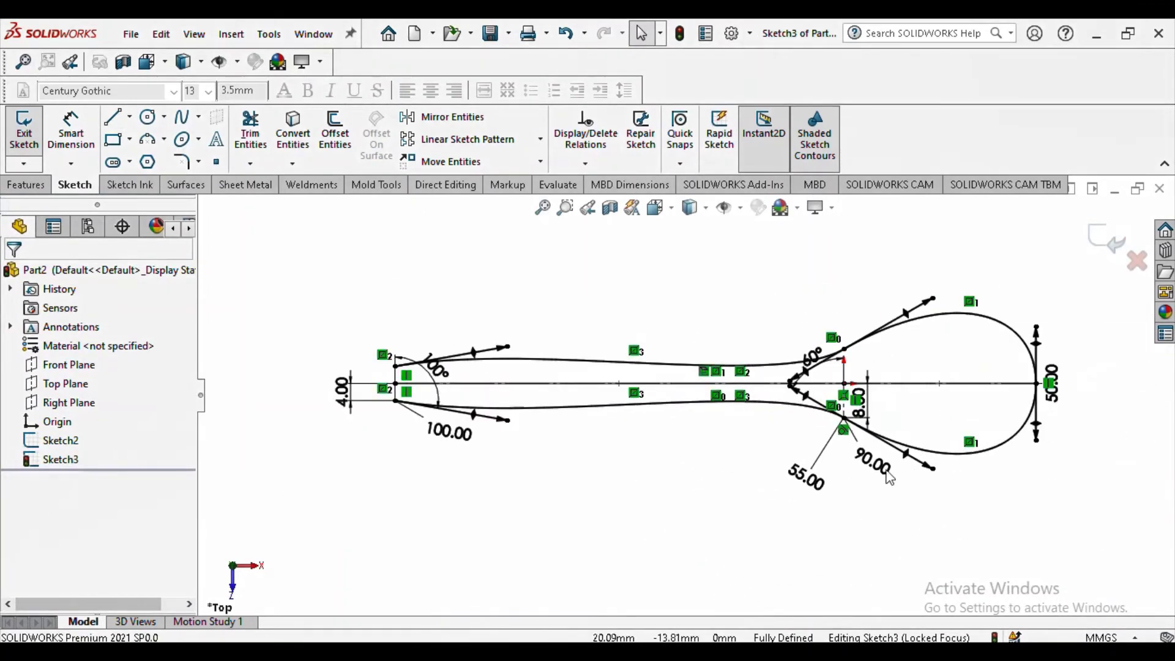
{"action": "scroll", "coordinate": [790, 471], "scroll_direction": "up", "scroll_amount": 5}
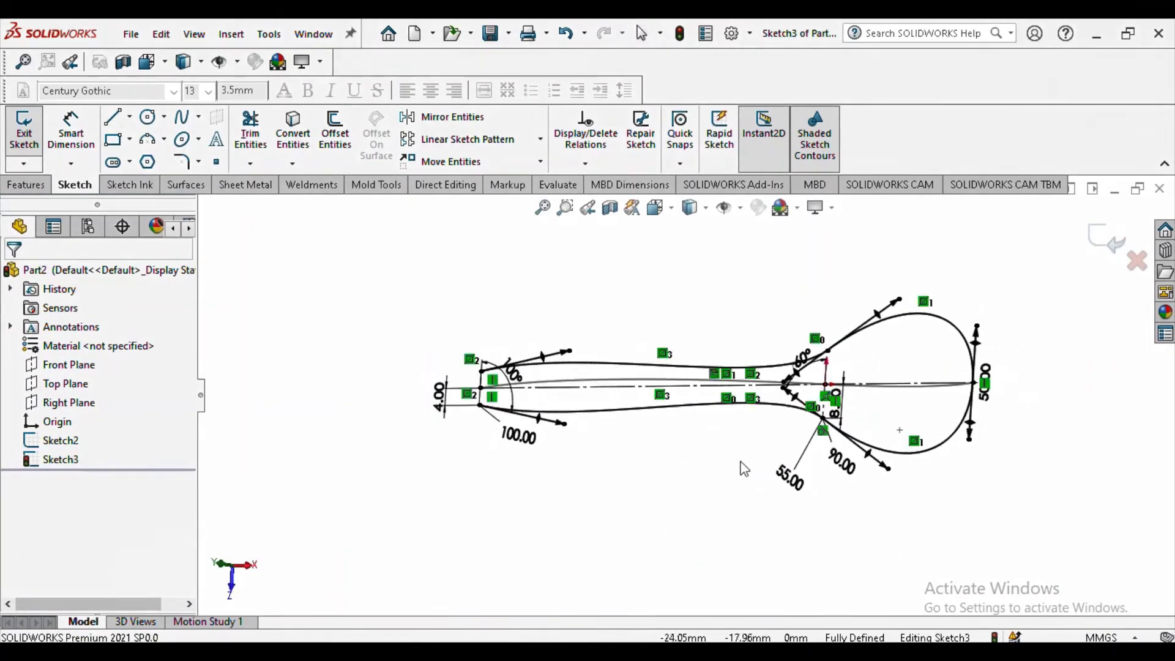
{"action": "mouse_move", "coordinate": [693, 450]}
{"action": "middle_mouse_down"}
{"action": "mouse_move", "coordinate": [637, 427]}
{"action": "mouse_move", "coordinate": [548, 462]}
{"action": "mouse_move", "coordinate": [561, 490]}
{"action": "mouse_move", "coordinate": [463, 403]}
{"action": "mouse_move", "coordinate": [624, 359]}
{"action": "mouse_move", "coordinate": [733, 399]}
{"action": "mouse_move", "coordinate": [734, 440]}
{"action": "middle_mouse_up"}
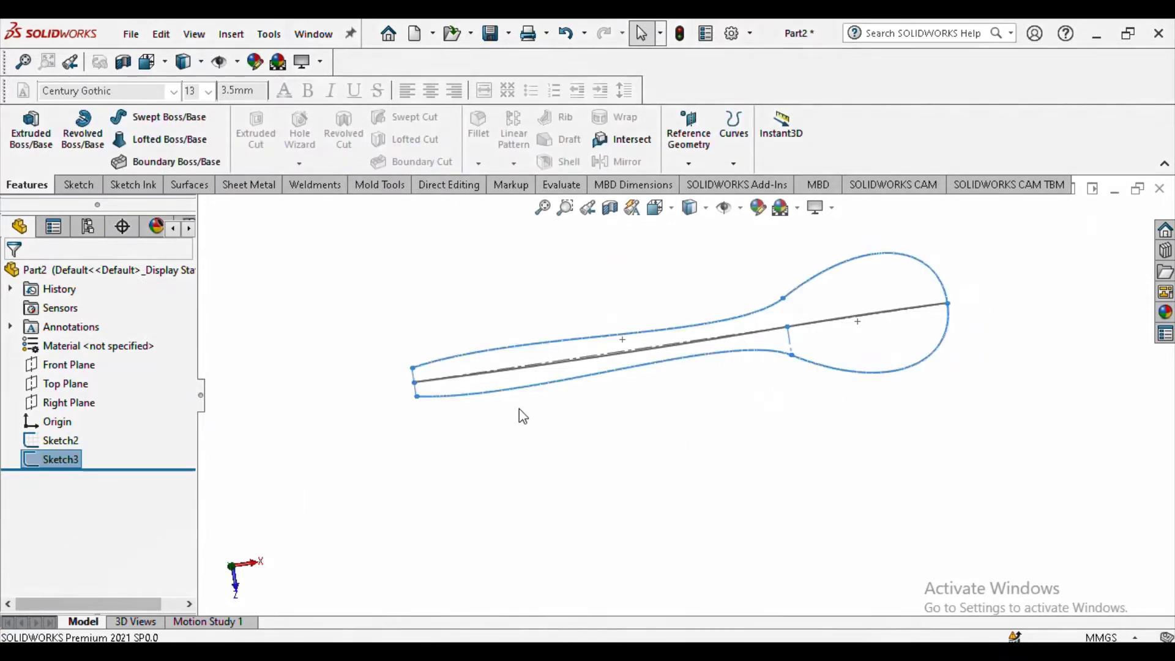
Step: Start a Projected Curve with the Sketch on sketch projection type and clear its preselected sketch
{"action": "mouse_move", "coordinate": [514, 402]}
{"action": "middle_mouse_down"}
{"action": "mouse_move", "coordinate": [451, 318]}
{"action": "mouse_move", "coordinate": [435, 461]}
{"action": "mouse_move", "coordinate": [543, 267]}
{"action": "mouse_move", "coordinate": [590, 304]}
{"action": "mouse_move", "coordinate": [584, 312]}
{"action": "middle_mouse_up"}
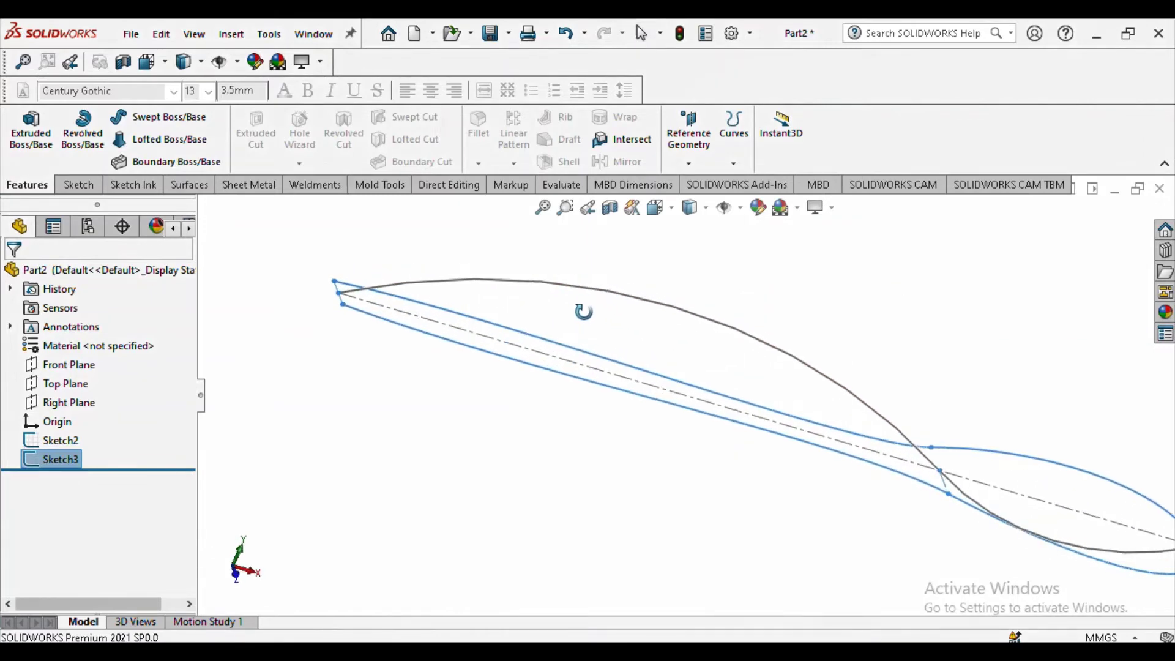
{"action": "left_click", "coordinate": [640, 33]}
{"action": "left_click", "coordinate": [689, 164]}
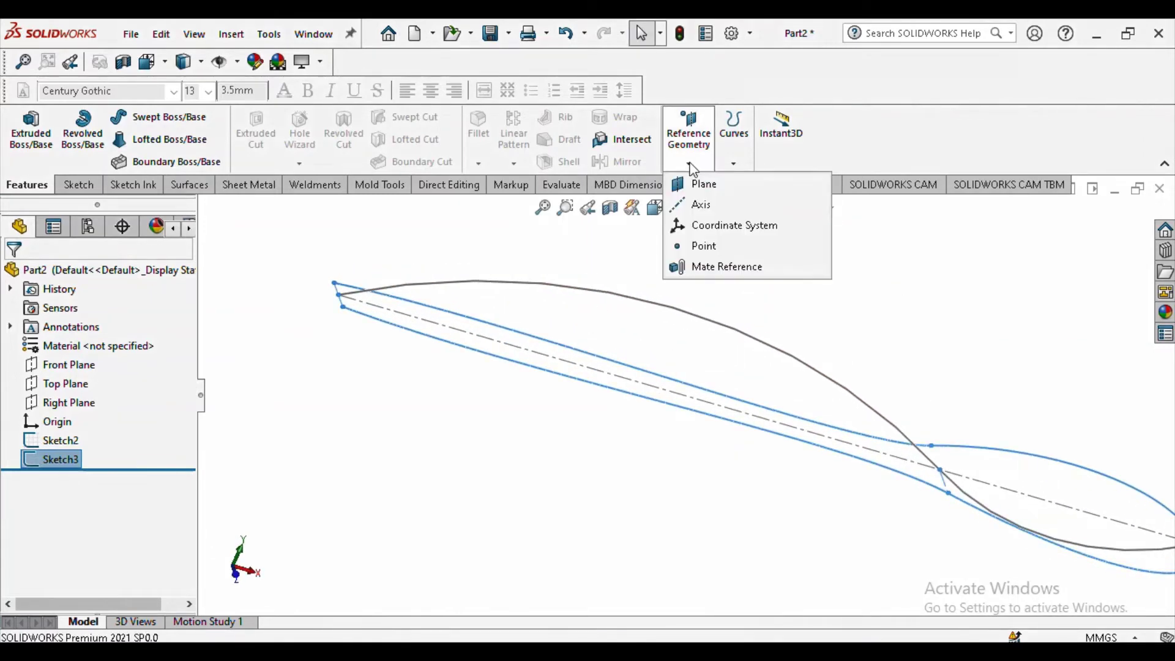
{"action": "left_click", "coordinate": [730, 169]}
{"action": "left_click", "coordinate": [748, 182]}
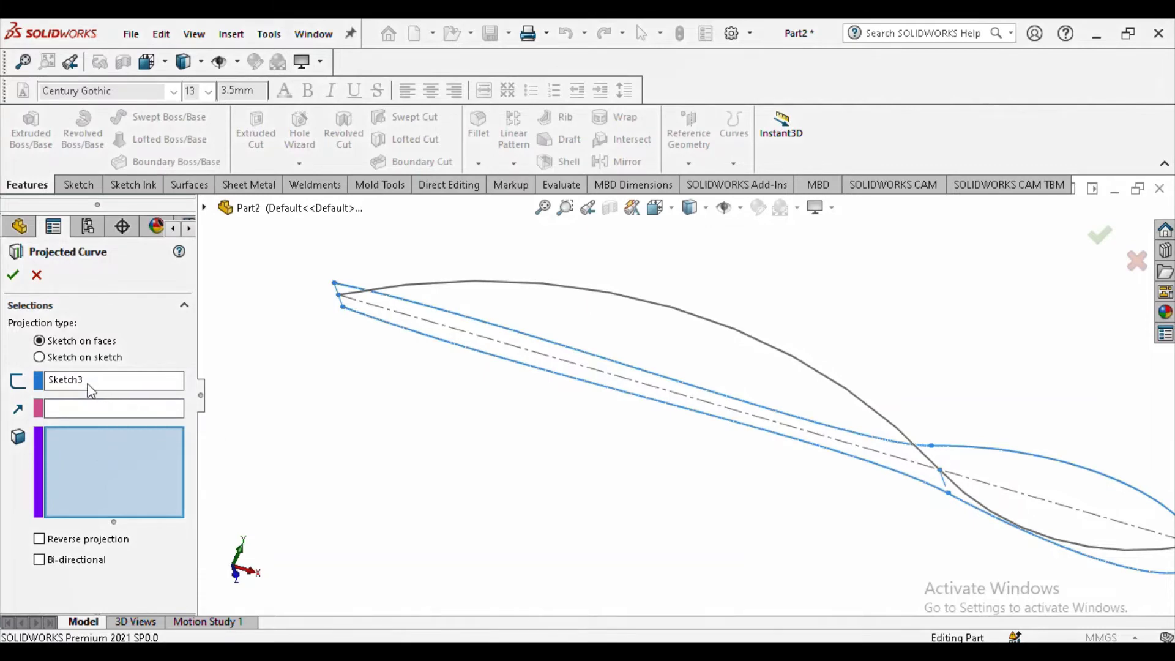
{"action": "left_click", "coordinate": [39, 357]}
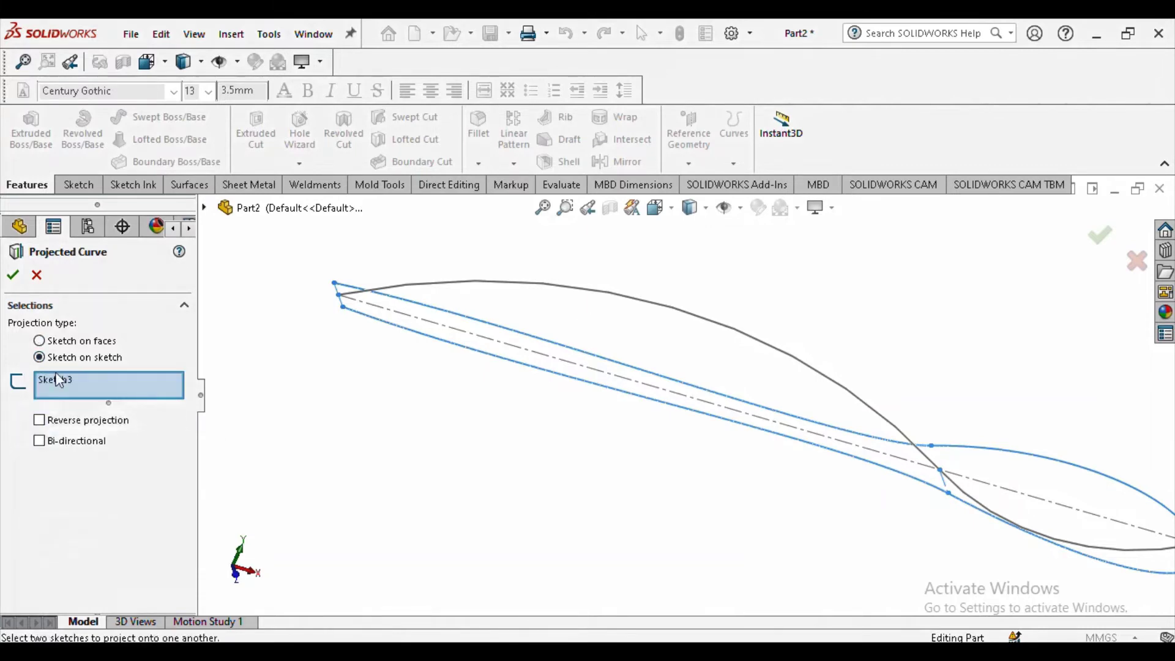
{"action": "right_click", "coordinate": [70, 380]}
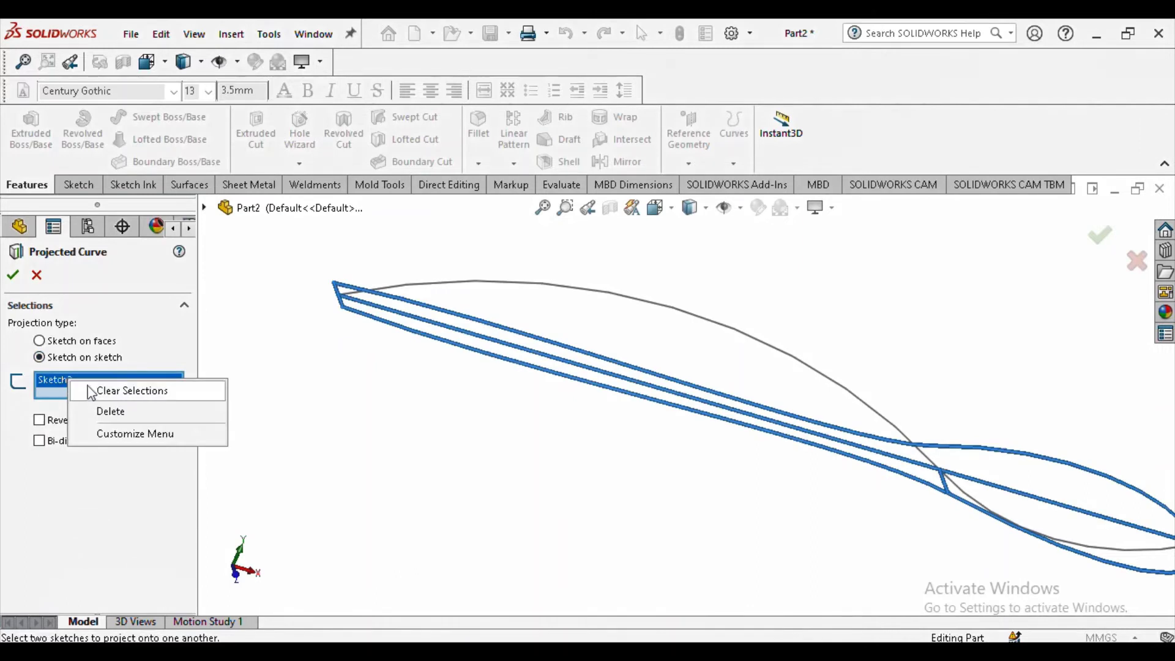
{"action": "left_click", "coordinate": [107, 389]}
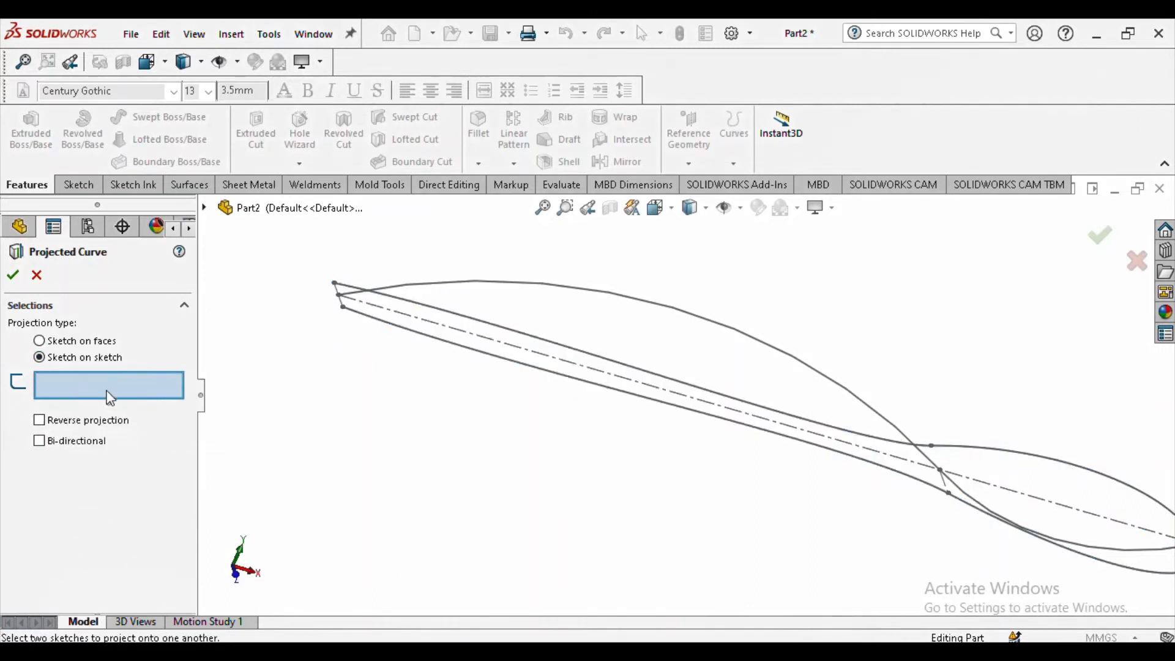
Step: Create the projected curve from the curved side profile, Sketch2, and the mirrored spoon outline, Sketch3
{"action": "left_click", "coordinate": [654, 304]}
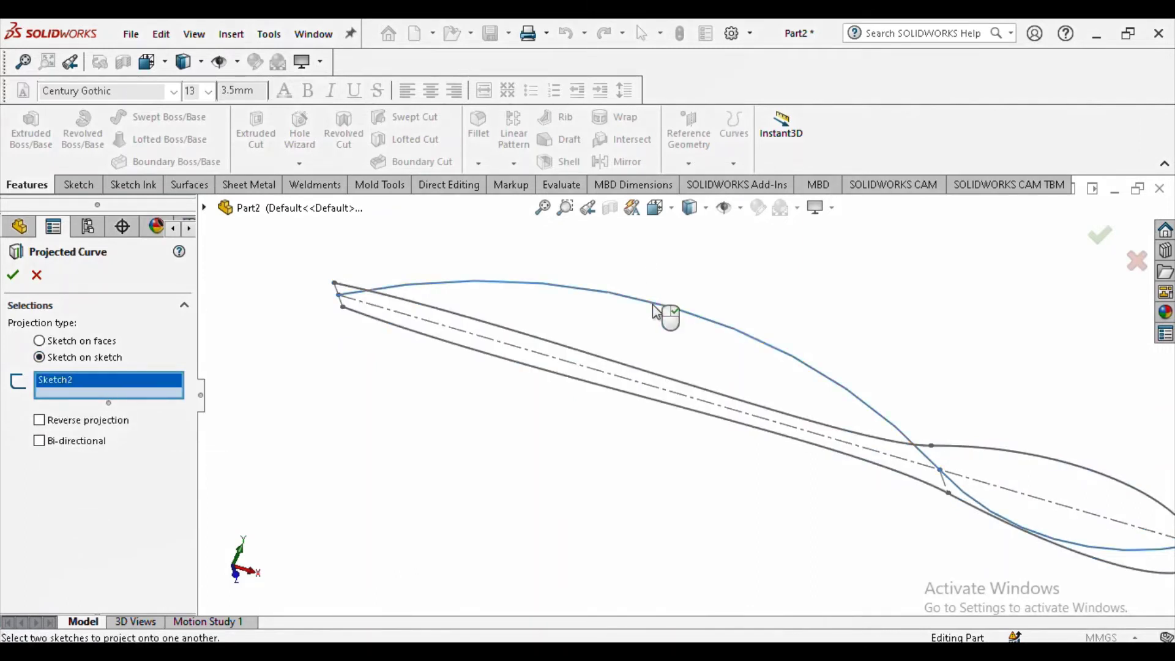
{"action": "left_click", "coordinate": [623, 370]}
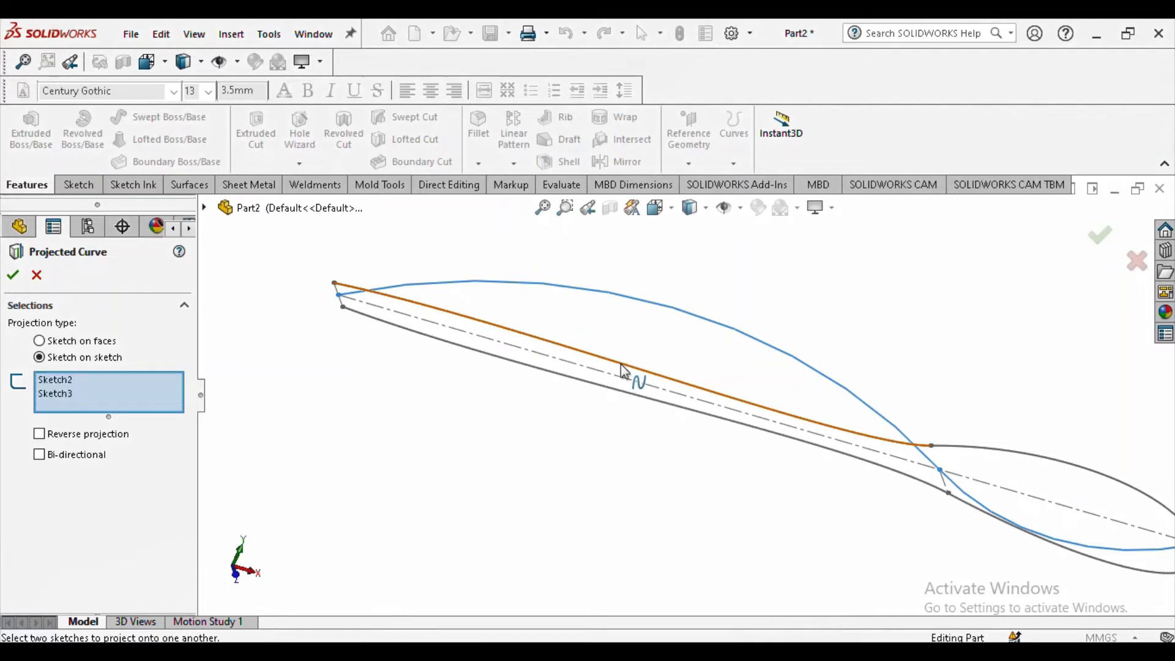
{"action": "middle_click_drag", "start_coordinate": [632, 373], "coordinate": [552, 374]}
{"action": "scroll", "coordinate": [794, 428], "scroll_direction": "down", "scroll_amount": 3}
{"action": "scroll", "coordinate": [795, 435], "scroll_direction": "up", "scroll_amount": 3}
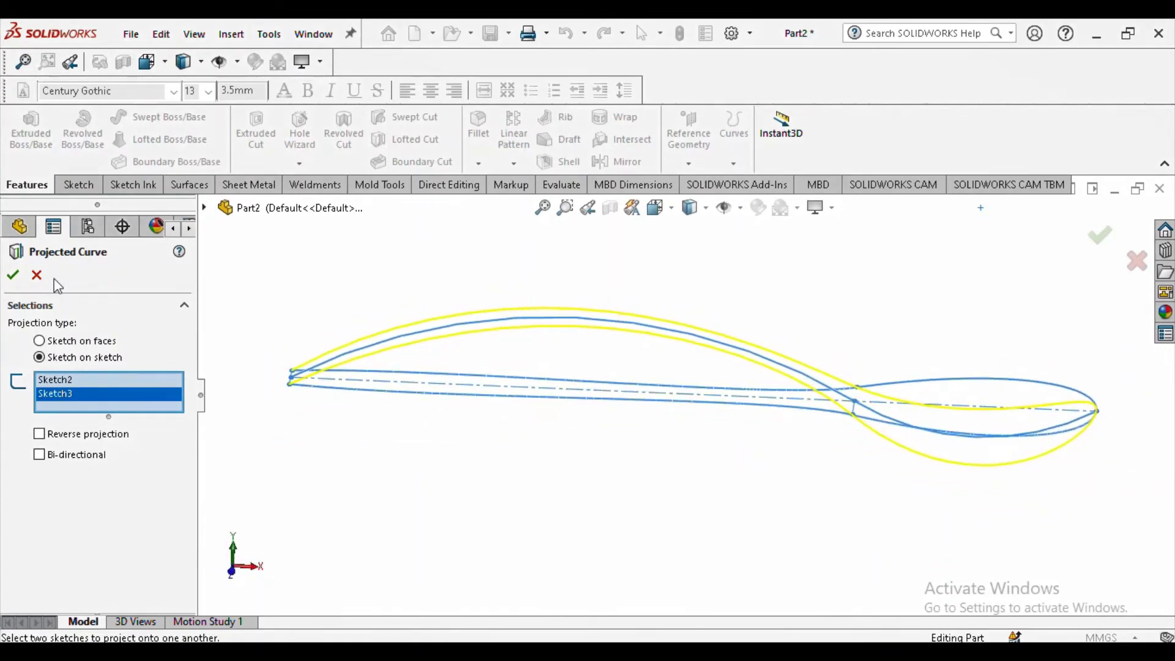
{"action": "left_click", "coordinate": [13, 276]}
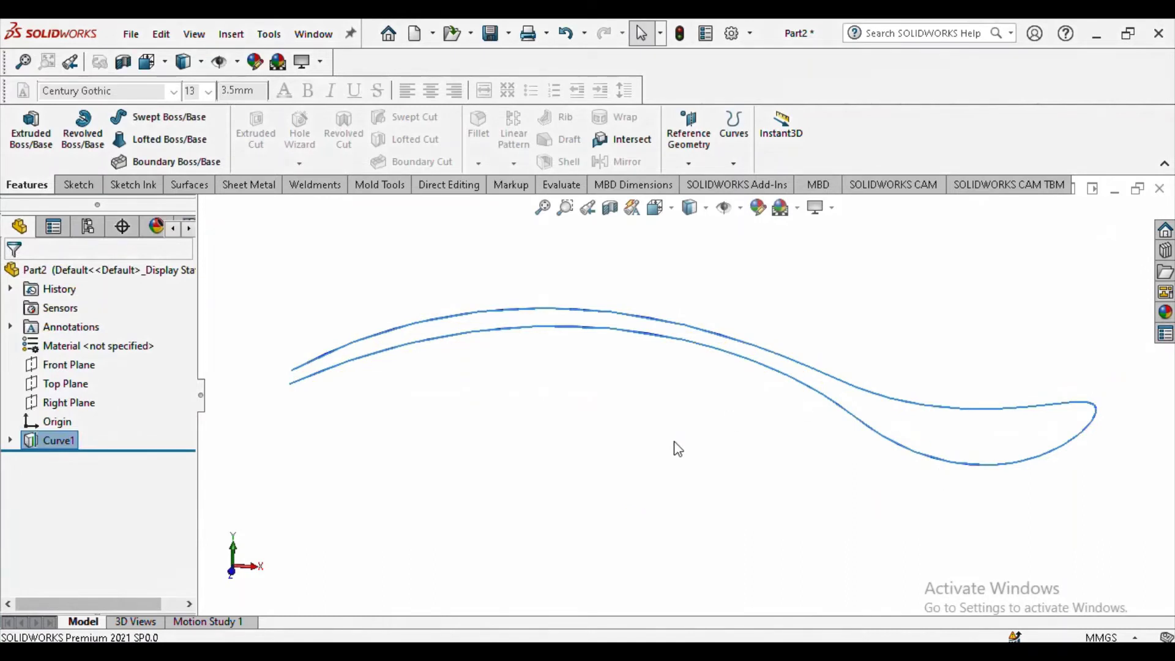
{"action": "middle_click_drag", "start_coordinate": [678, 449], "coordinate": [693, 427]}
{"action": "scroll", "coordinate": [690, 369], "scroll_direction": "down", "scroll_amount": 3}
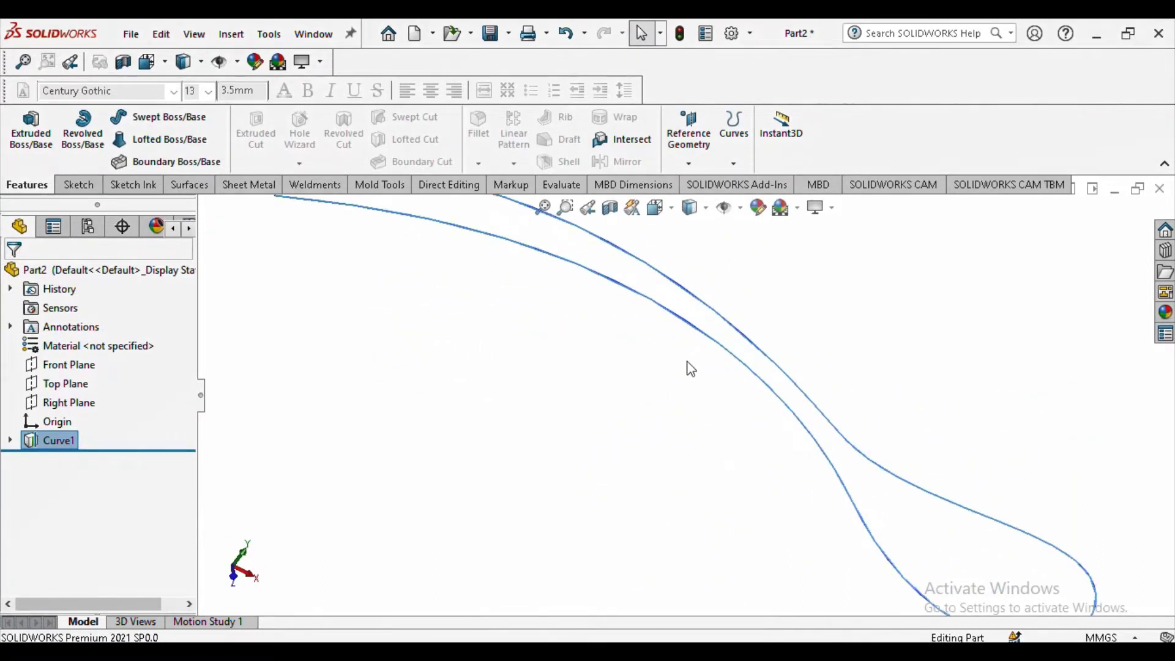
Step: Examine the projected spoon curve from several angles and distances
{"action": "scroll", "coordinate": [690, 368], "scroll_direction": "up", "scroll_amount": 3}
{"action": "scroll", "coordinate": [653, 310], "scroll_direction": "down", "scroll_amount": 3}
{"action": "scroll", "coordinate": [653, 315], "scroll_direction": "up", "scroll_amount": 3}
{"action": "scroll", "coordinate": [640, 325], "scroll_direction": "down", "scroll_amount": 1}
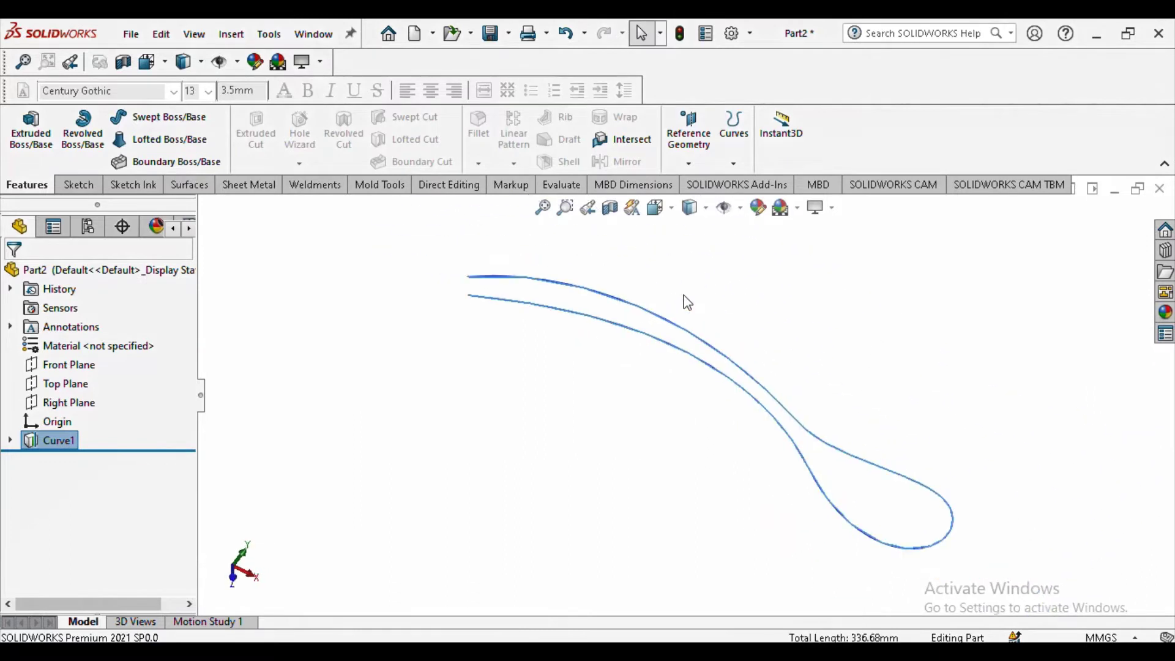
{"action": "middle_click_drag", "start_coordinate": [678, 393], "coordinate": [652, 412]}
{"action": "scroll", "coordinate": [655, 410], "scroll_direction": "down", "scroll_amount": 1}
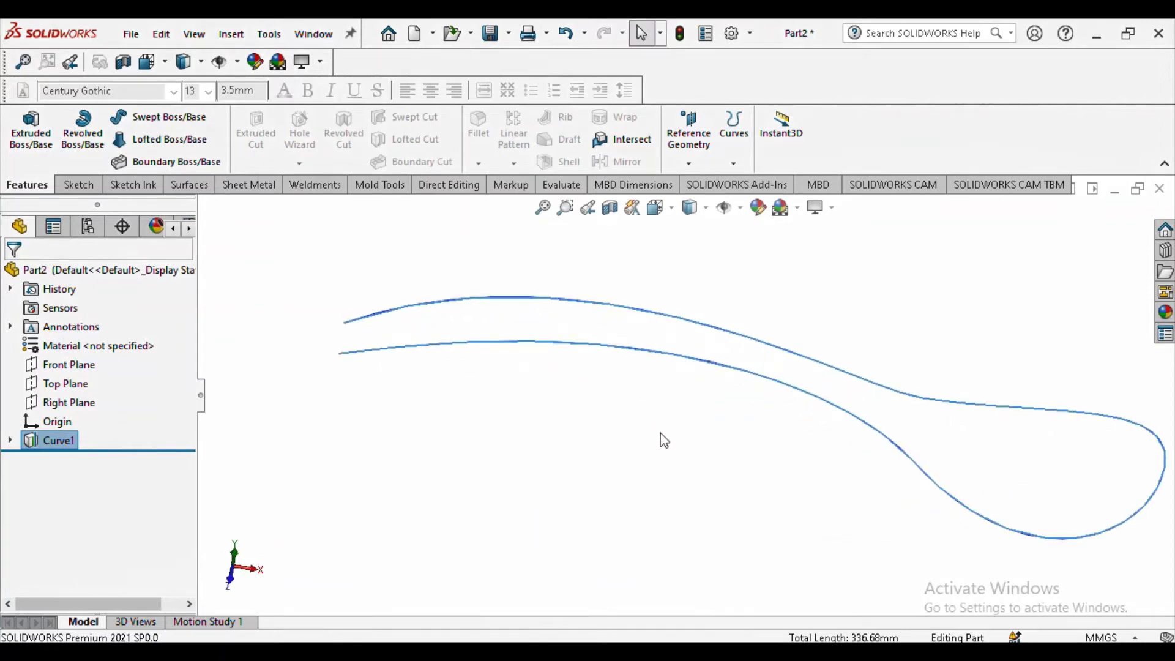
{"action": "scroll", "coordinate": [606, 414], "scroll_direction": "up", "scroll_amount": 2}
{"action": "middle_click_drag", "start_coordinate": [682, 403], "coordinate": [644, 364]}
Step: Start a reference plane and try Curve1 with the two opposite points at the spoon's neck as its three references
{"action": "left_click", "coordinate": [688, 162]}
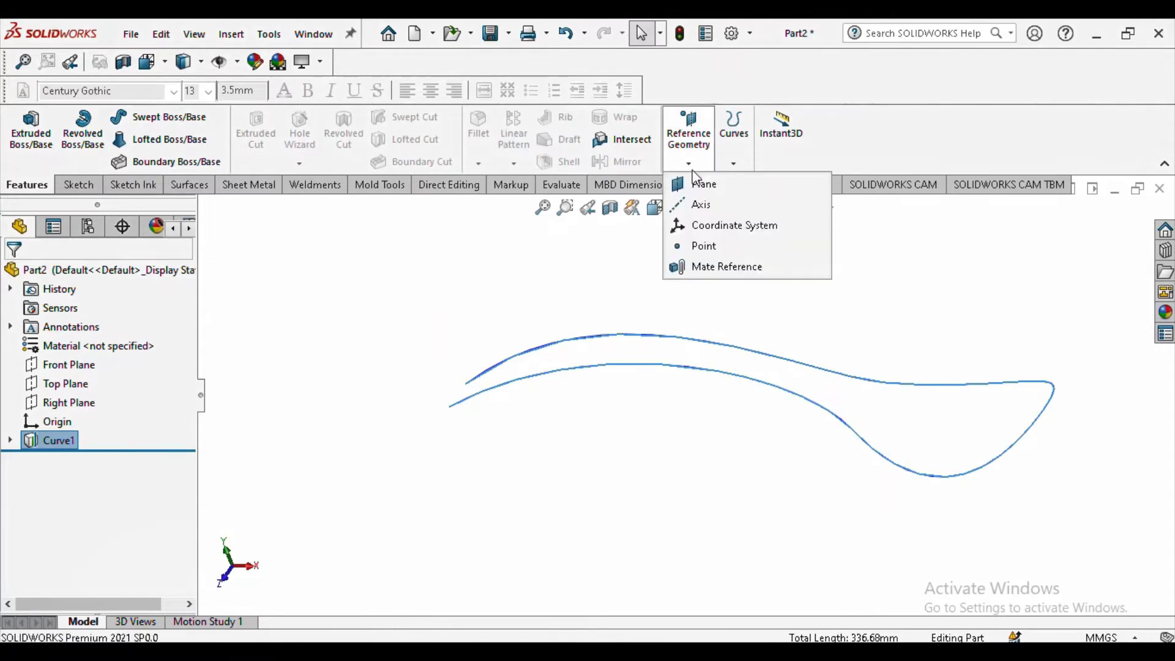
{"action": "left_click", "coordinate": [704, 185]}
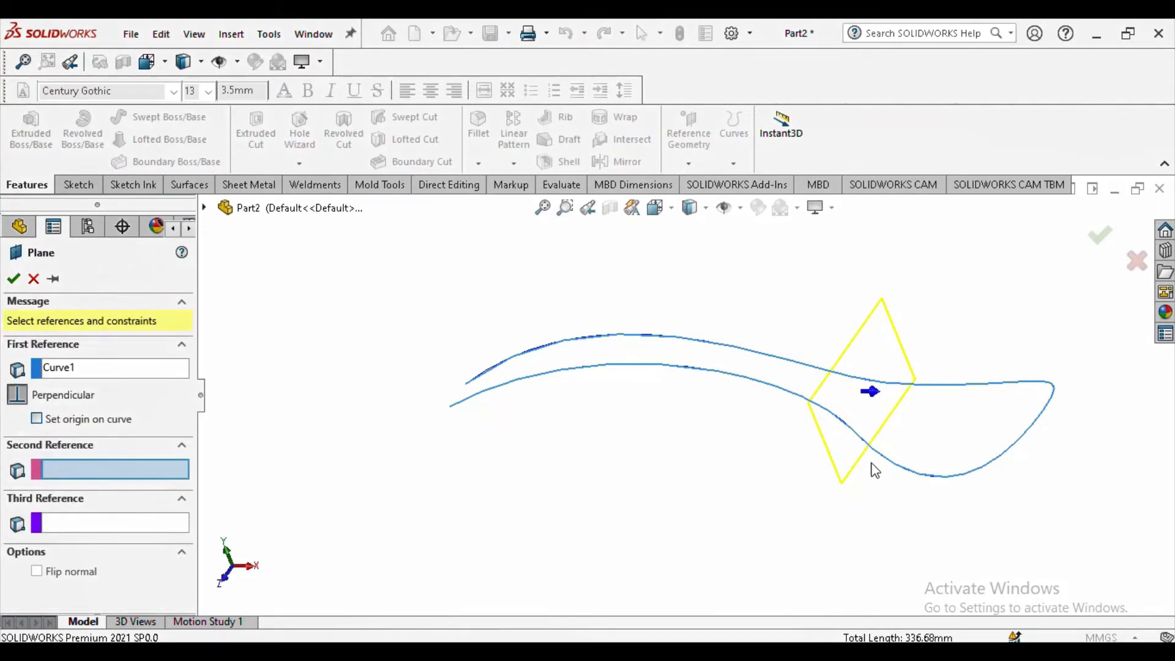
{"action": "scroll", "coordinate": [875, 472], "scroll_direction": "down", "scroll_amount": 2}
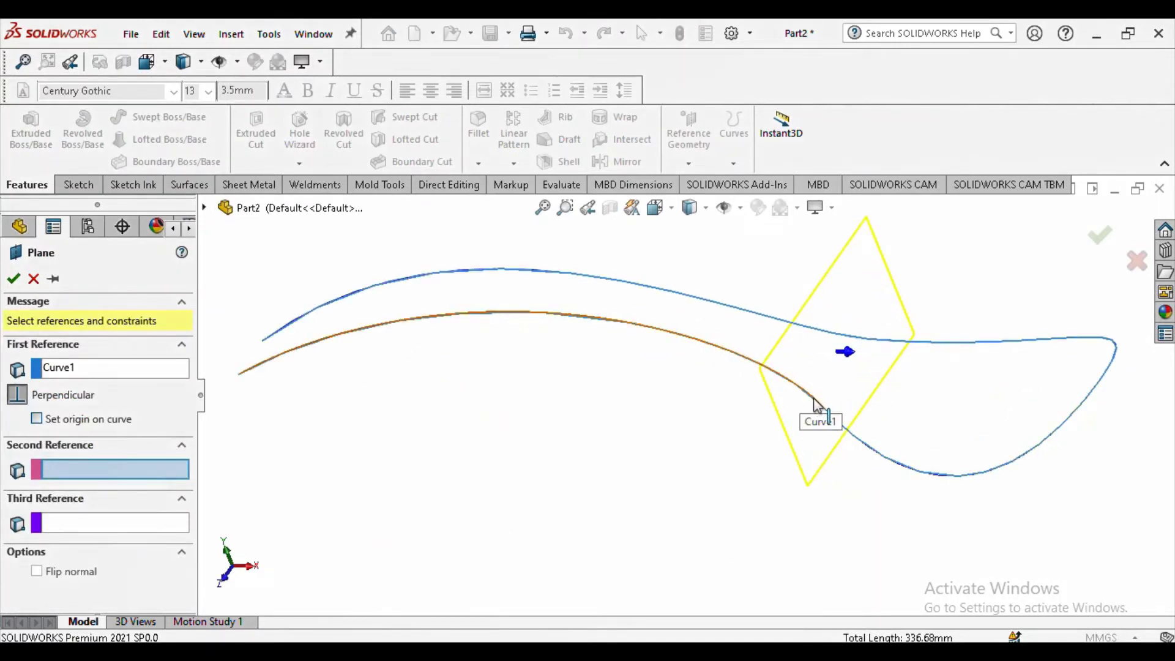
{"action": "left_click", "coordinate": [822, 407]}
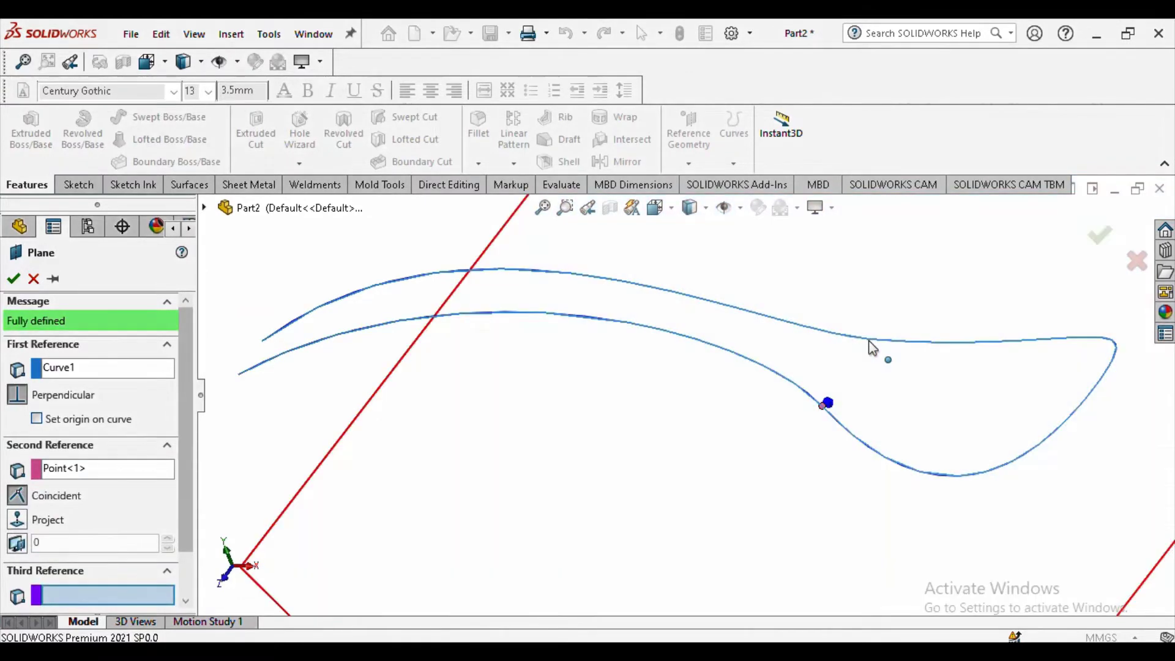
{"action": "left_click", "coordinate": [777, 413]}
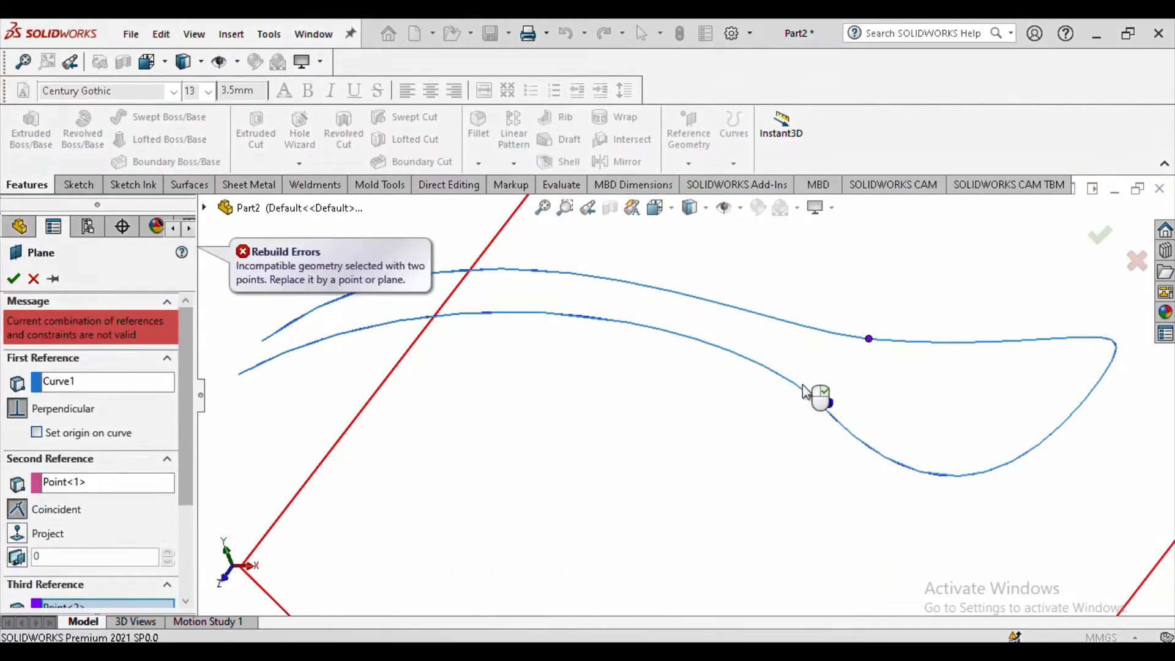
Step: Remove the second neck point and Curve1 from the plane's references
{"action": "scroll", "coordinate": [799, 396], "scroll_direction": "up", "scroll_amount": 2}
{"action": "scroll", "coordinate": [166, 569], "scroll_direction": "down", "scroll_amount": 2}
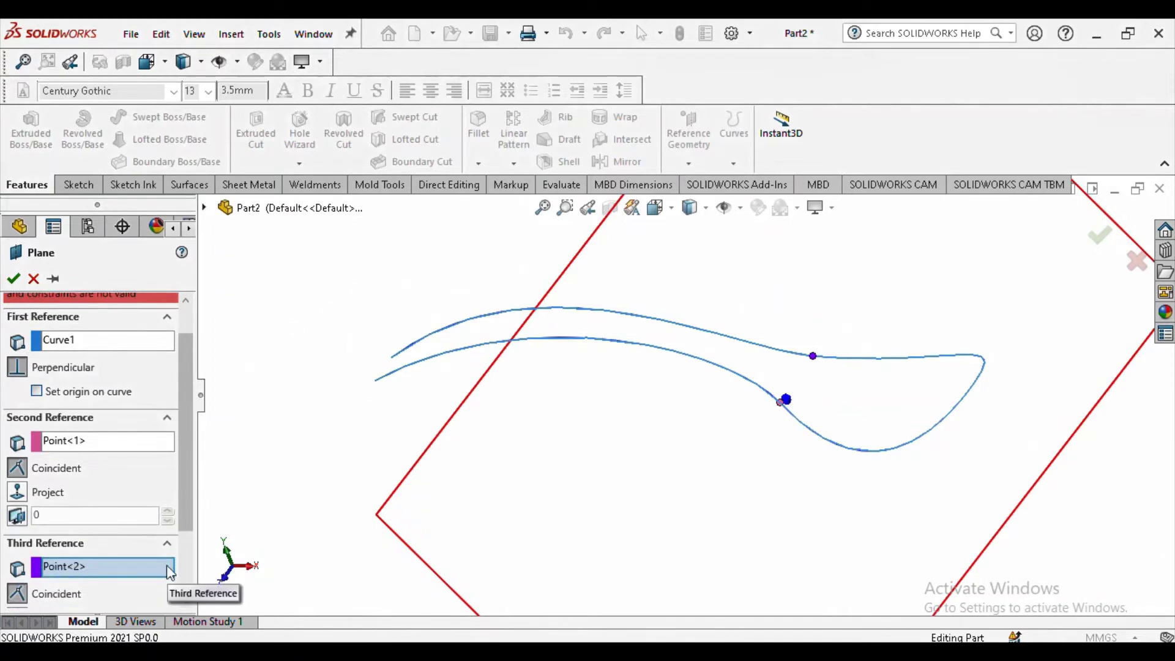
{"action": "right_click", "coordinate": [88, 566]}
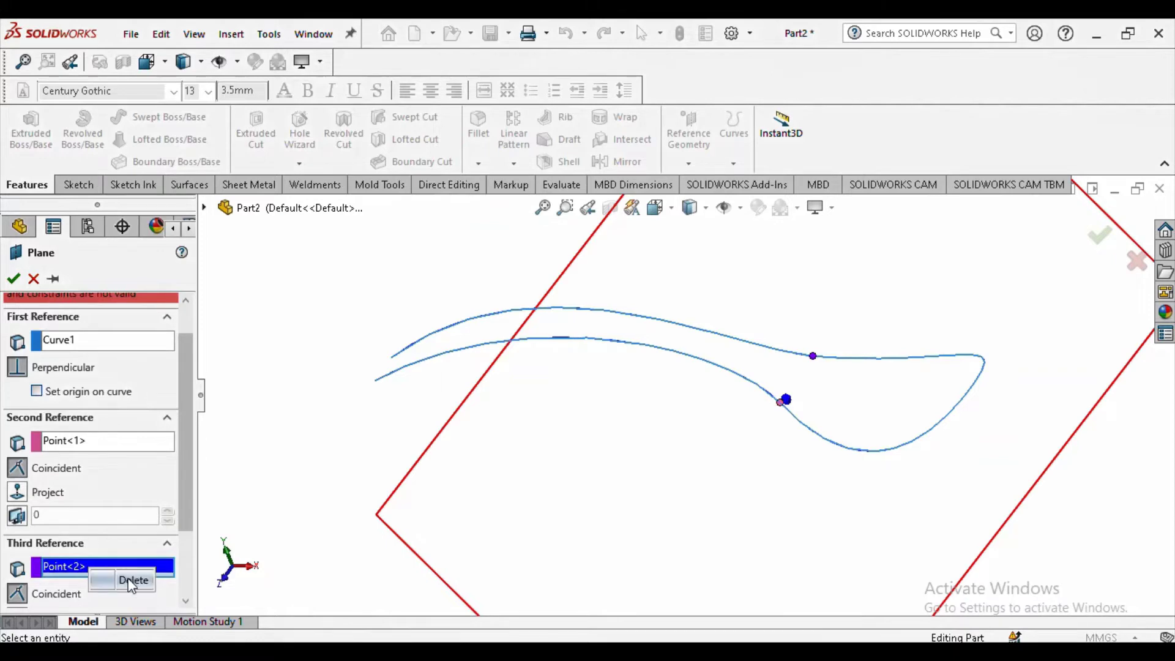
{"action": "left_click", "coordinate": [130, 580]}
{"action": "scroll", "coordinate": [637, 459], "scroll_direction": "up", "scroll_amount": 3}
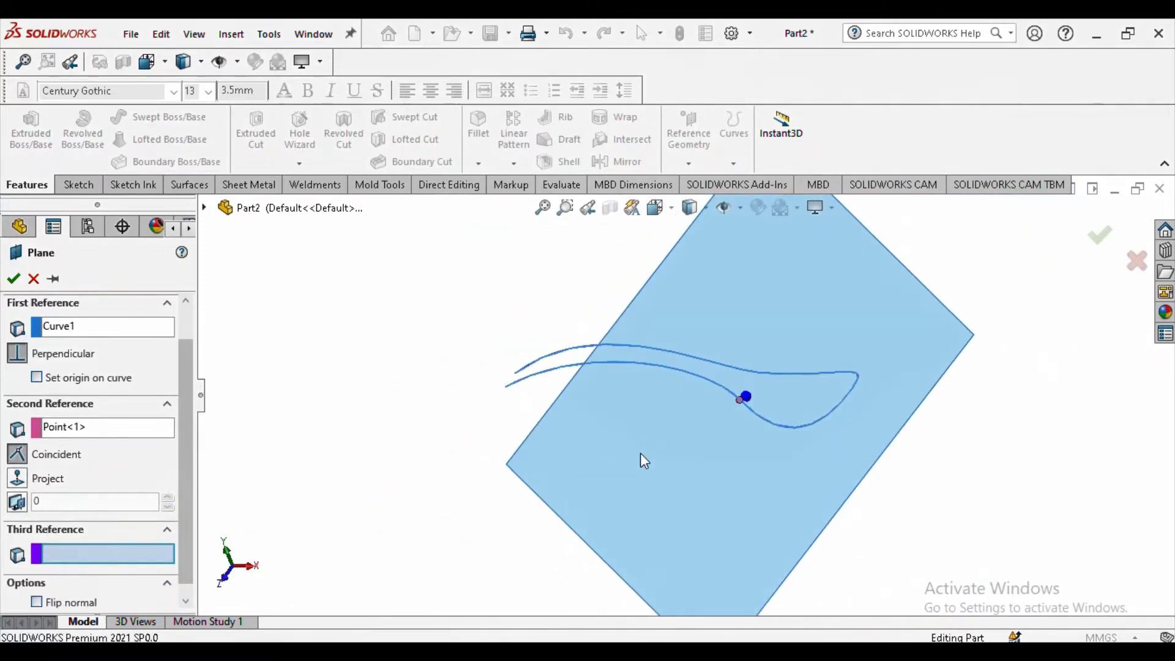
{"action": "scroll", "coordinate": [633, 451], "scroll_direction": "down", "scroll_amount": 1}
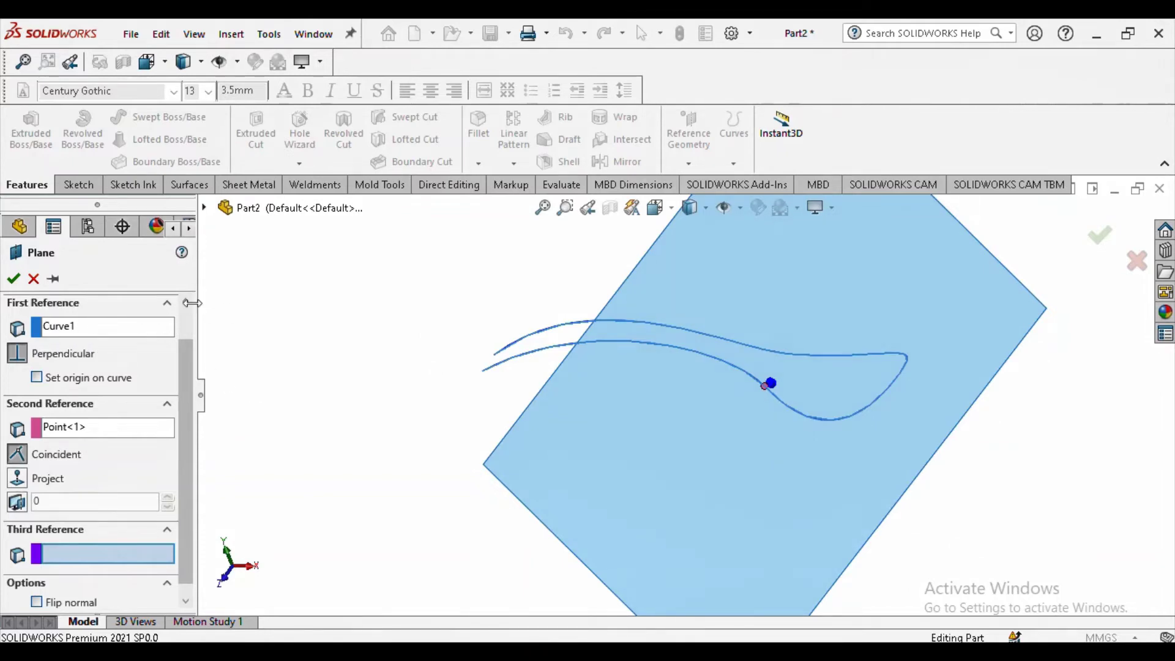
{"action": "scroll", "coordinate": [192, 302], "scroll_direction": "up", "scroll_amount": 2}
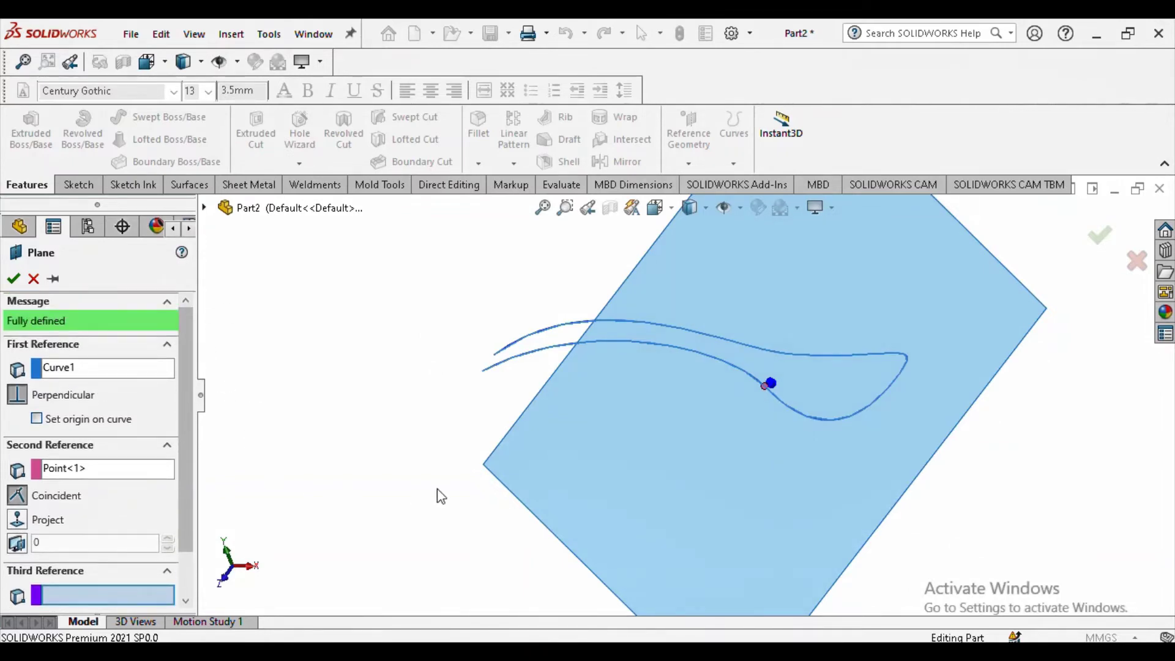
{"action": "left_click", "coordinate": [118, 374]}
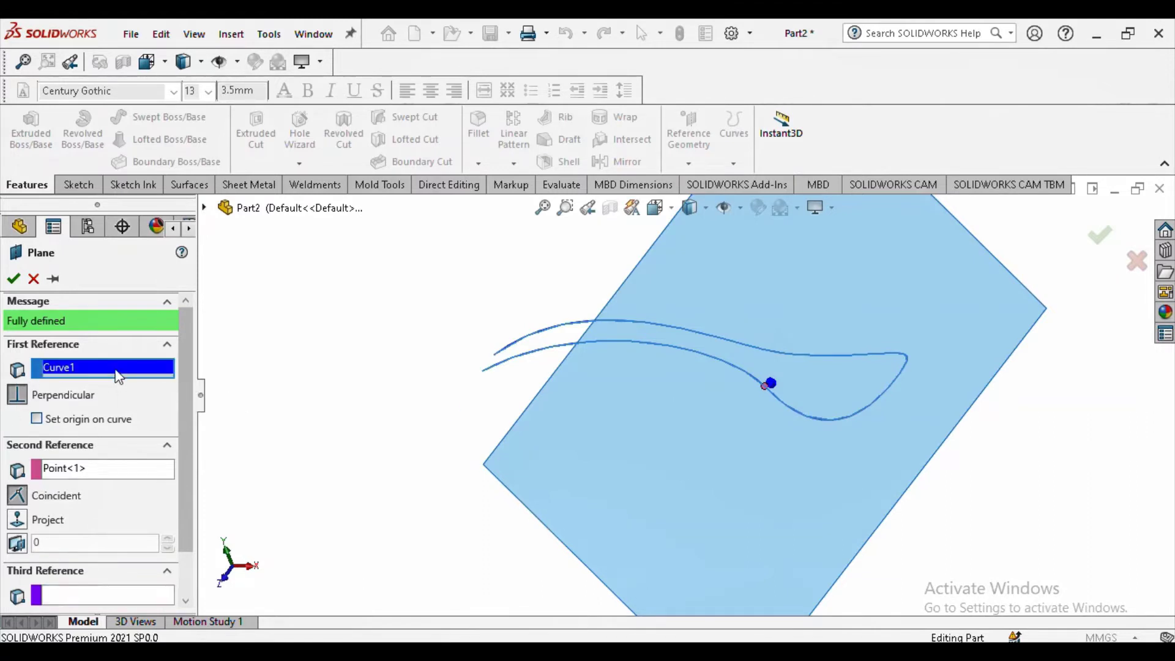
{"action": "right_click", "coordinate": [117, 374]}
{"action": "left_click", "coordinate": [161, 382]}
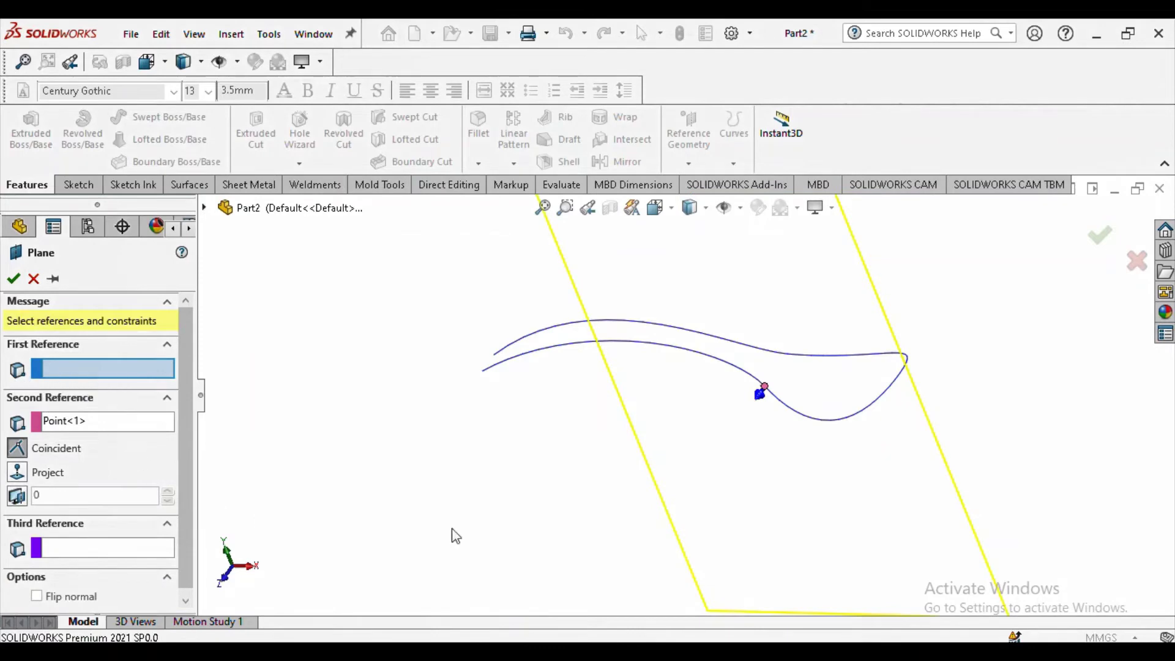
Step: Set the two opposite neck points of the curve as the plane's first and second references, both coincident
{"action": "scroll", "coordinate": [669, 405], "scroll_direction": "down", "scroll_amount": 5}
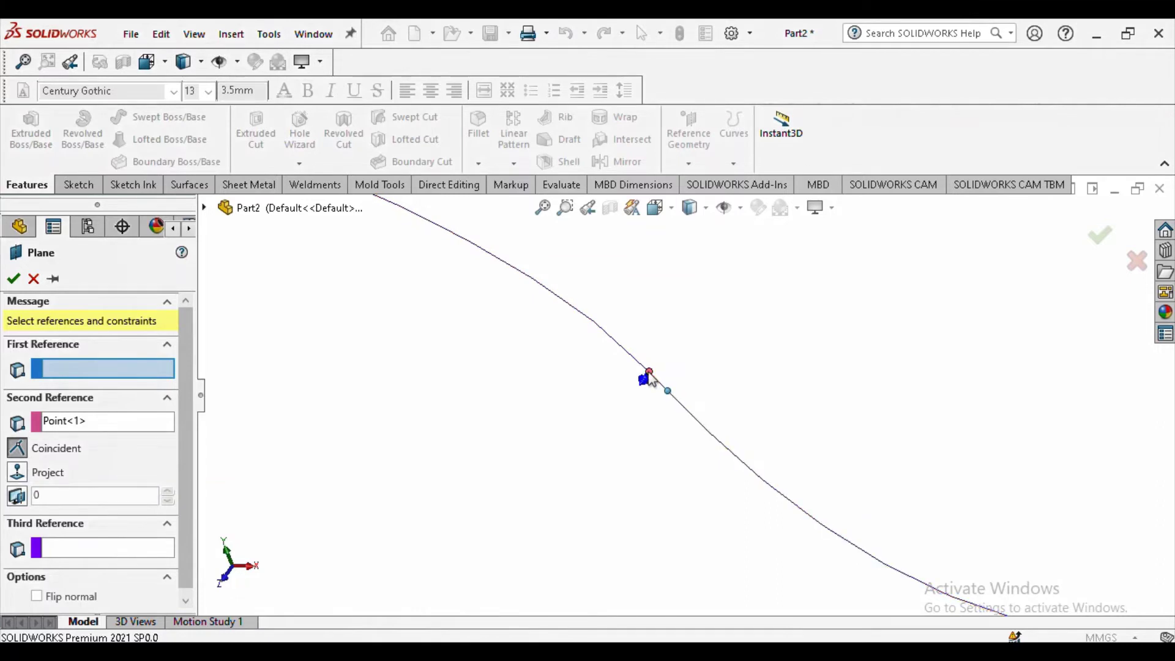
{"action": "left_click", "coordinate": [649, 378]}
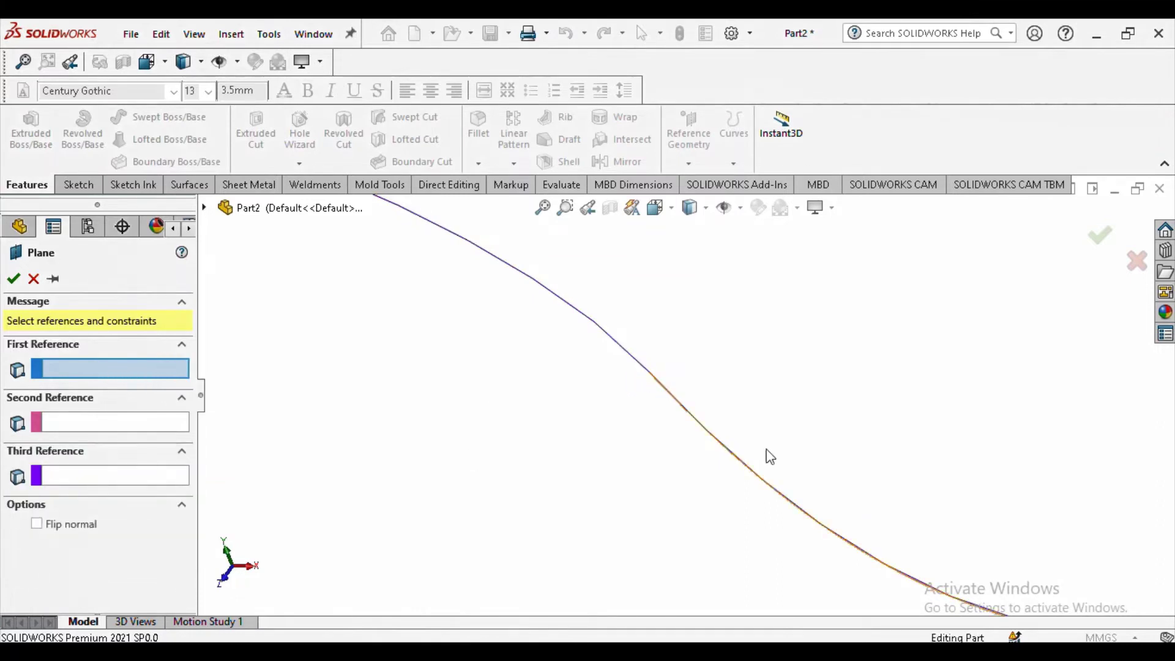
{"action": "left_click", "coordinate": [649, 374]}
{"action": "middle_click_drag", "start_coordinate": [649, 379], "coordinate": [799, 383]}
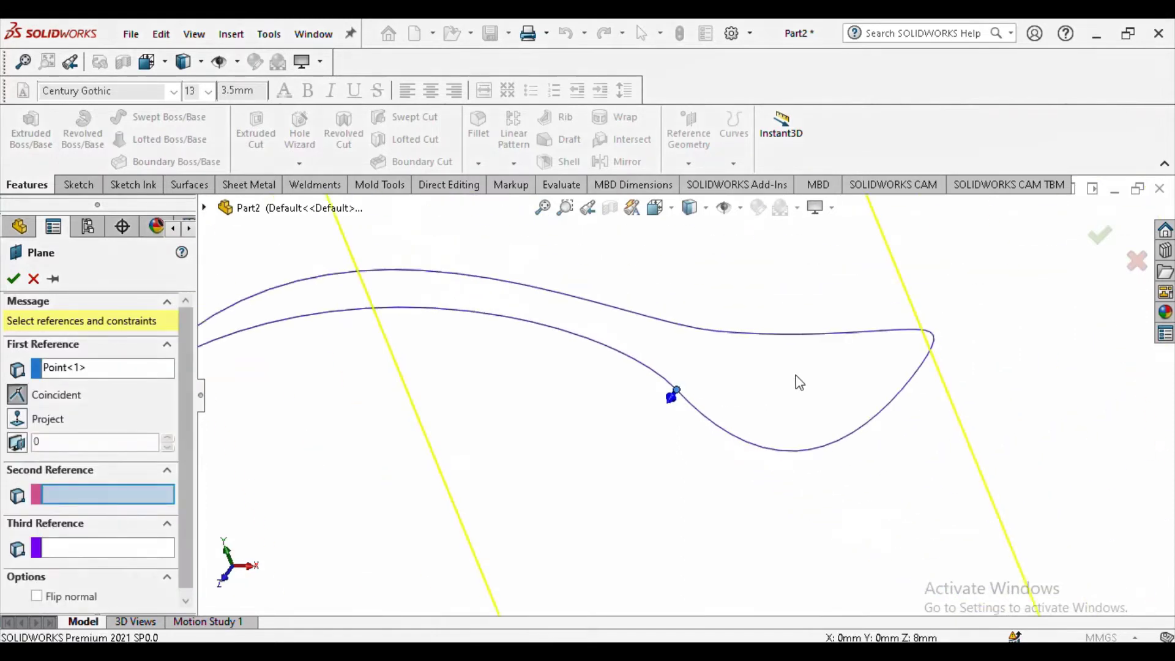
{"action": "left_click", "coordinate": [718, 332]}
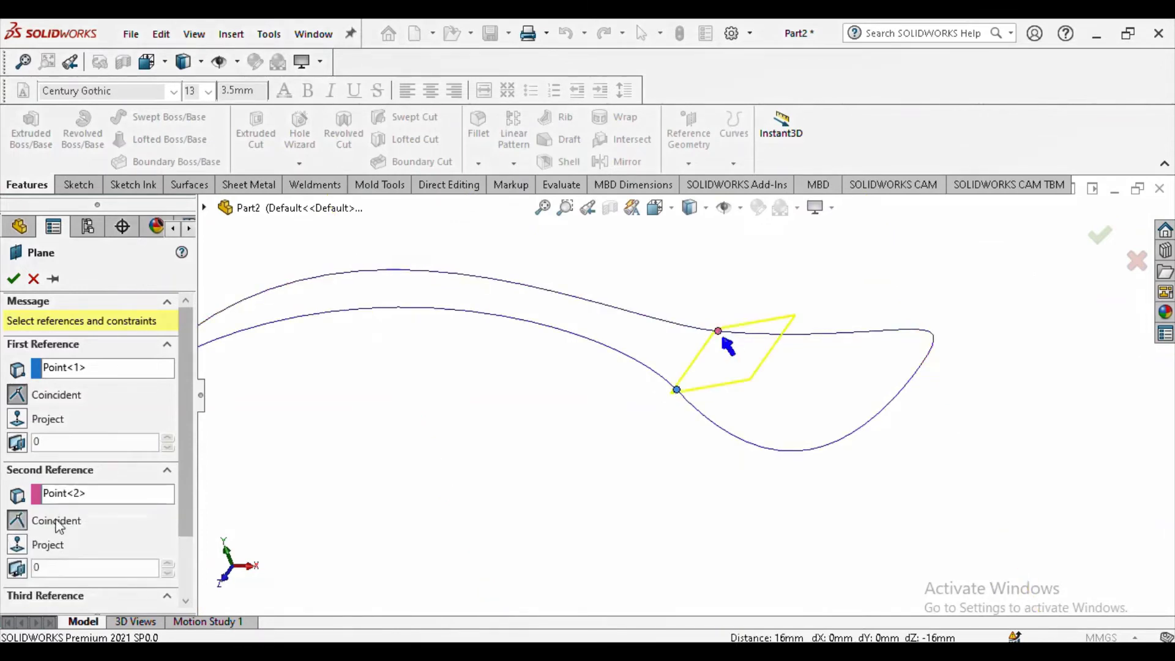
Step: Add the Top Plane as the third reference and create the plane across the spoon's neck
{"action": "left_click", "coordinate": [187, 601]}
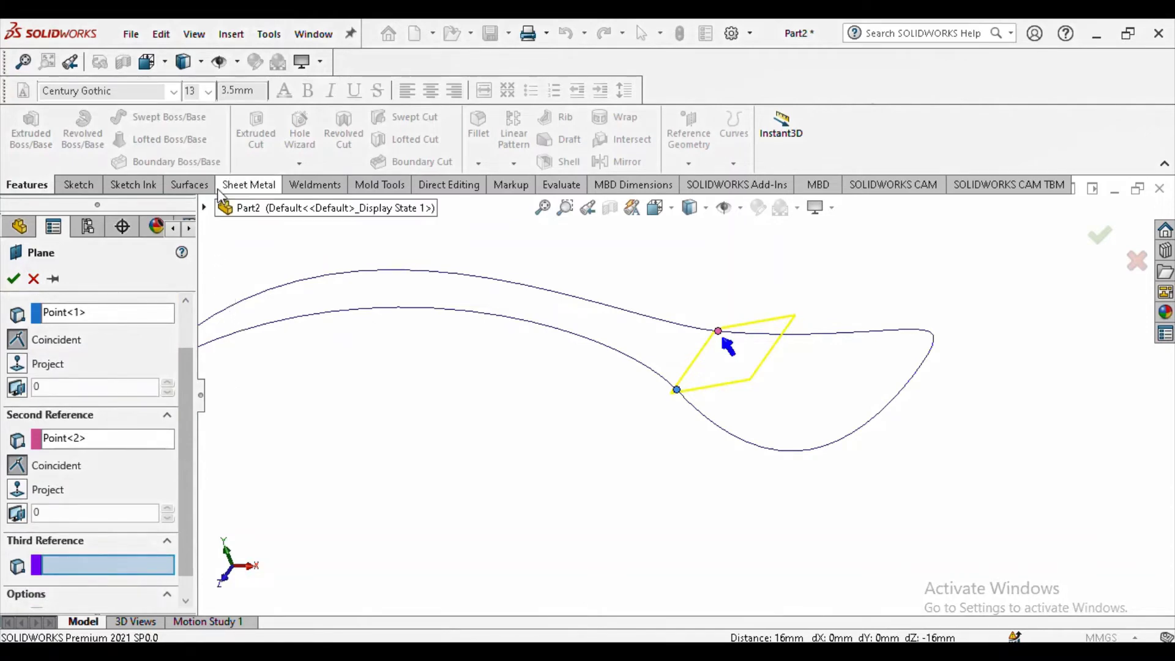
{"action": "left_click", "coordinate": [205, 209]}
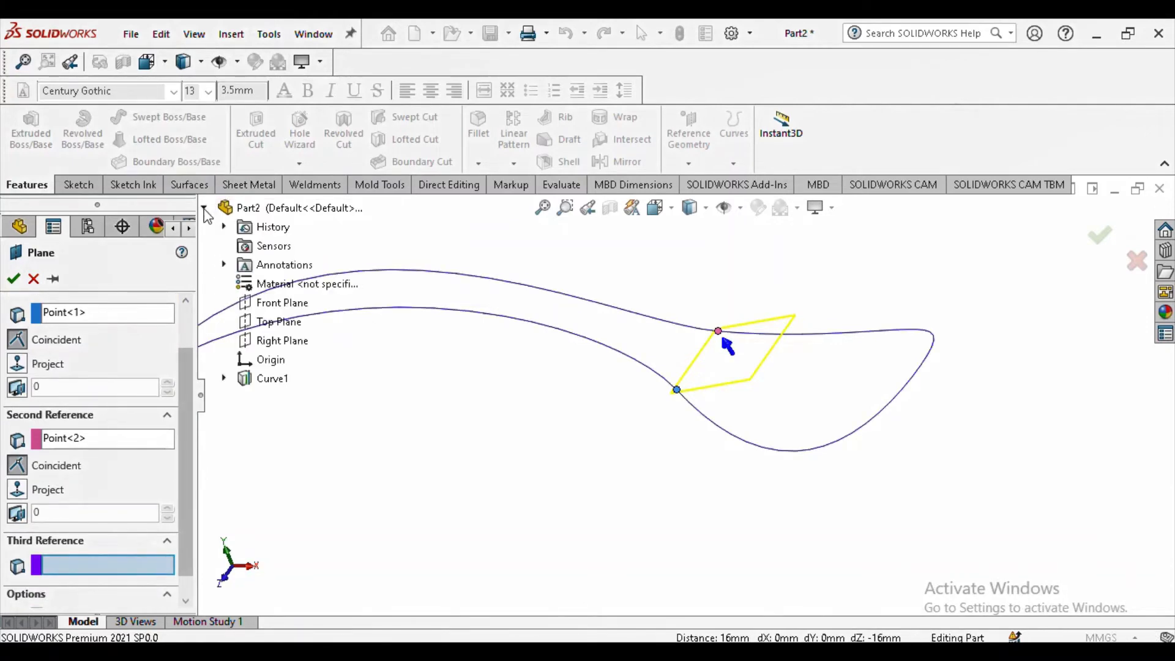
{"action": "left_click", "coordinate": [277, 329]}
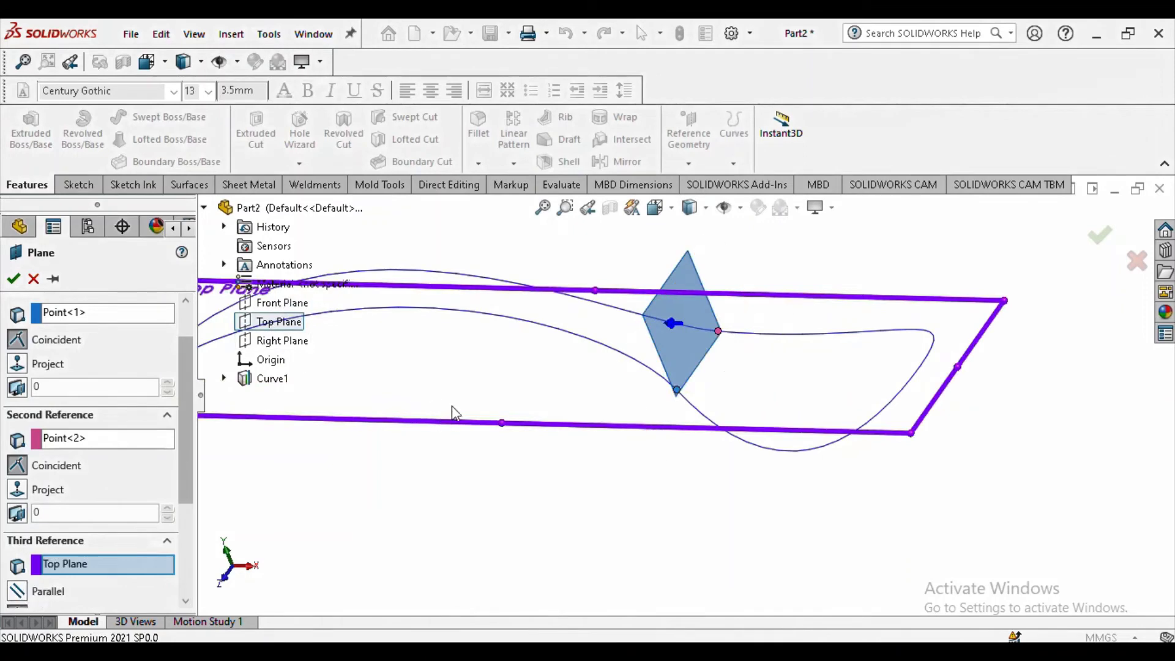
{"action": "scroll", "coordinate": [599, 402], "scroll_direction": "up", "scroll_amount": 5}
{"action": "middle_click_drag", "start_coordinate": [602, 404], "coordinate": [624, 419]}
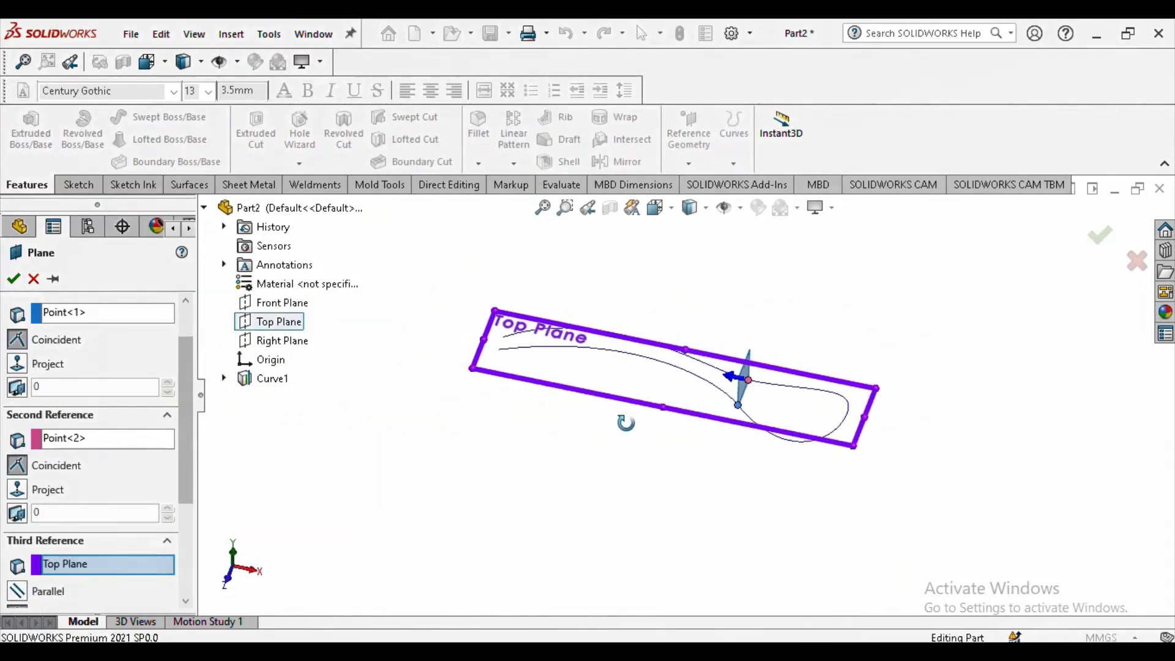
{"action": "left_click", "coordinate": [14, 279]}
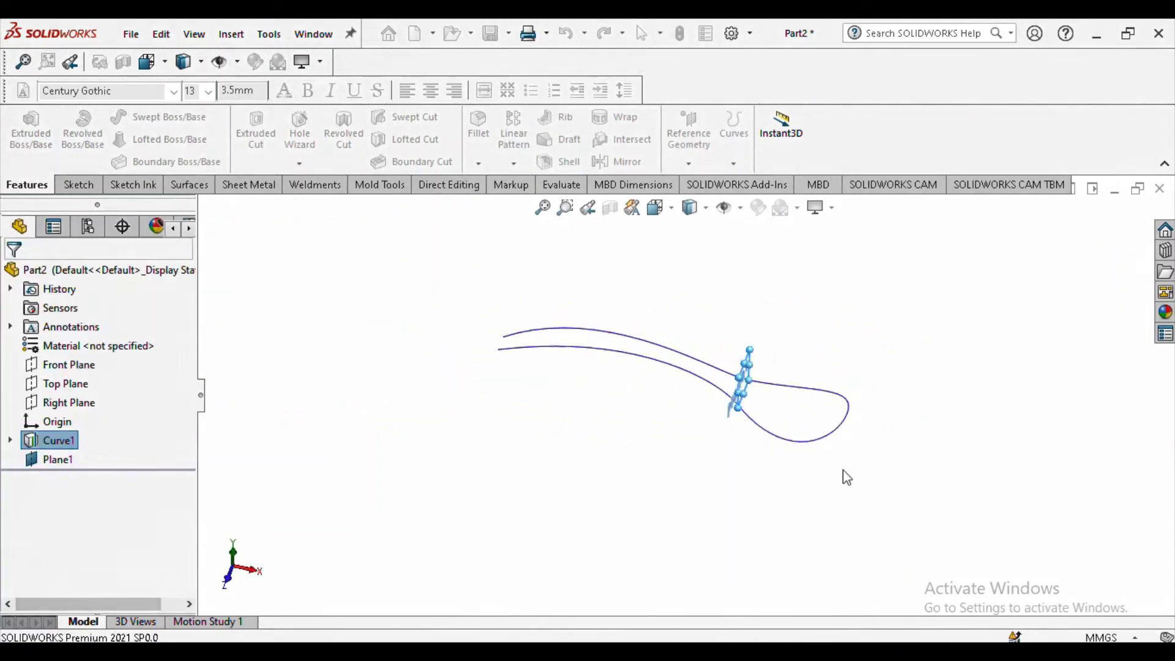
Step: Start a new sketch on Plane1 at the spoon's neck
{"action": "scroll", "coordinate": [819, 453], "scroll_direction": "down", "scroll_amount": 3}
{"action": "mouse_move", "coordinate": [792, 427]}
{"action": "middle_mouse_down"}
{"action": "mouse_move", "coordinate": [706, 436]}
{"action": "mouse_move", "coordinate": [687, 472]}
{"action": "mouse_move", "coordinate": [753, 438]}
{"action": "mouse_move", "coordinate": [791, 450]}
{"action": "middle_mouse_up"}
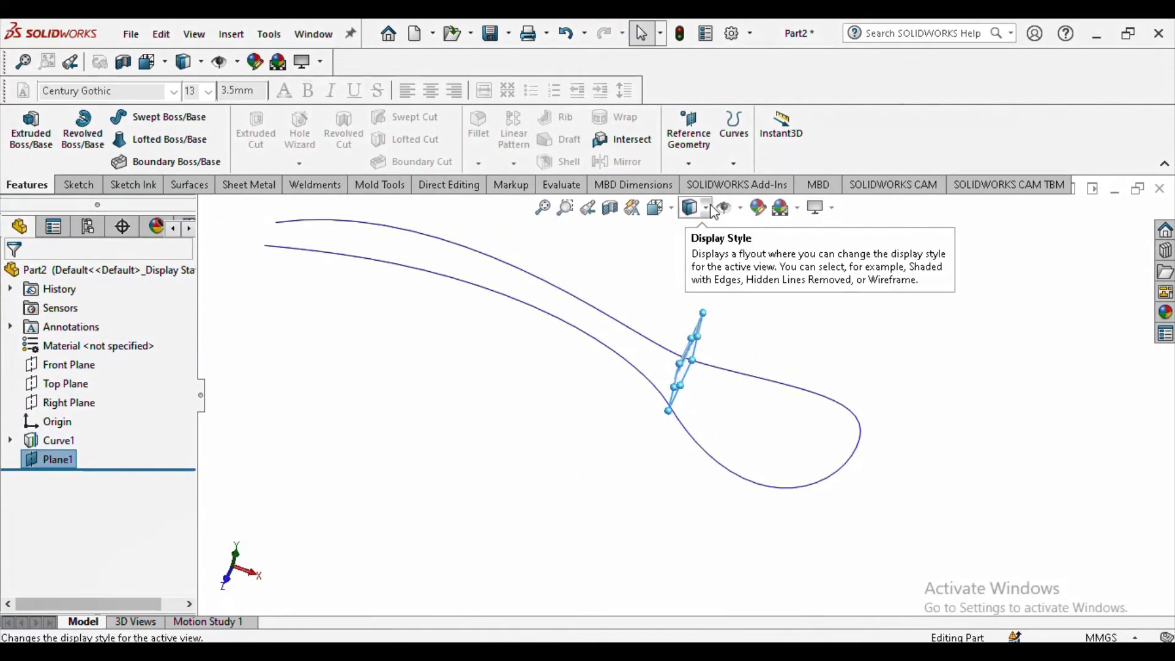
{"action": "left_click", "coordinate": [708, 207]}
{"action": "left_click", "coordinate": [658, 207]}
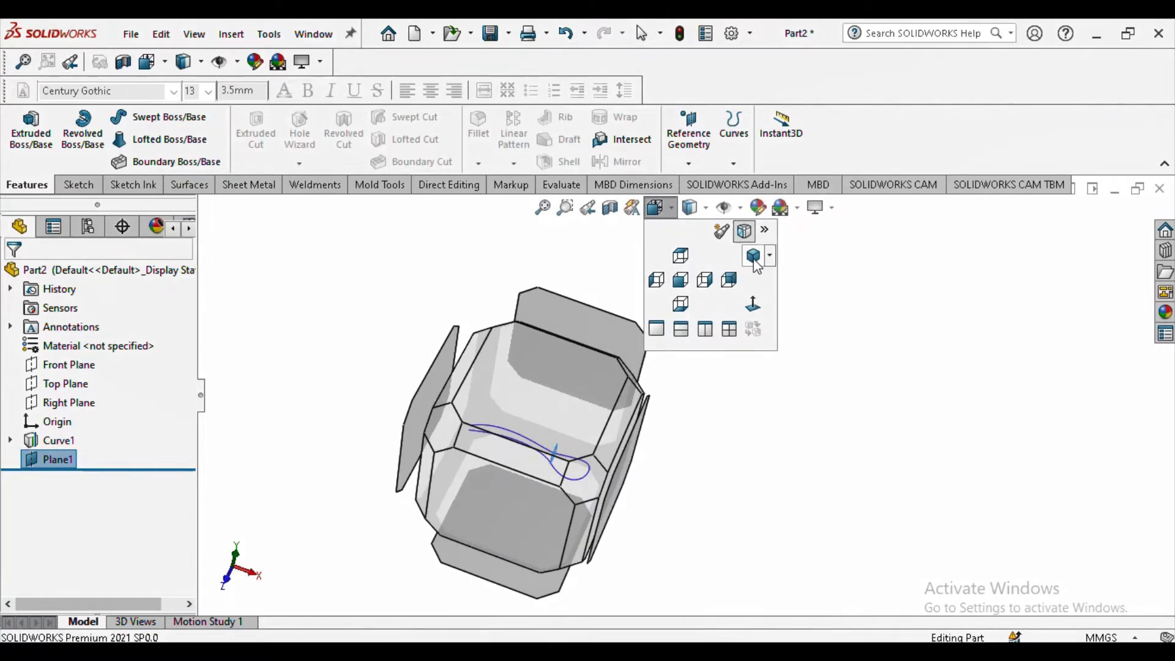
{"action": "left_click", "coordinate": [754, 257]}
{"action": "scroll", "coordinate": [782, 481], "scroll_direction": "down", "scroll_amount": 5}
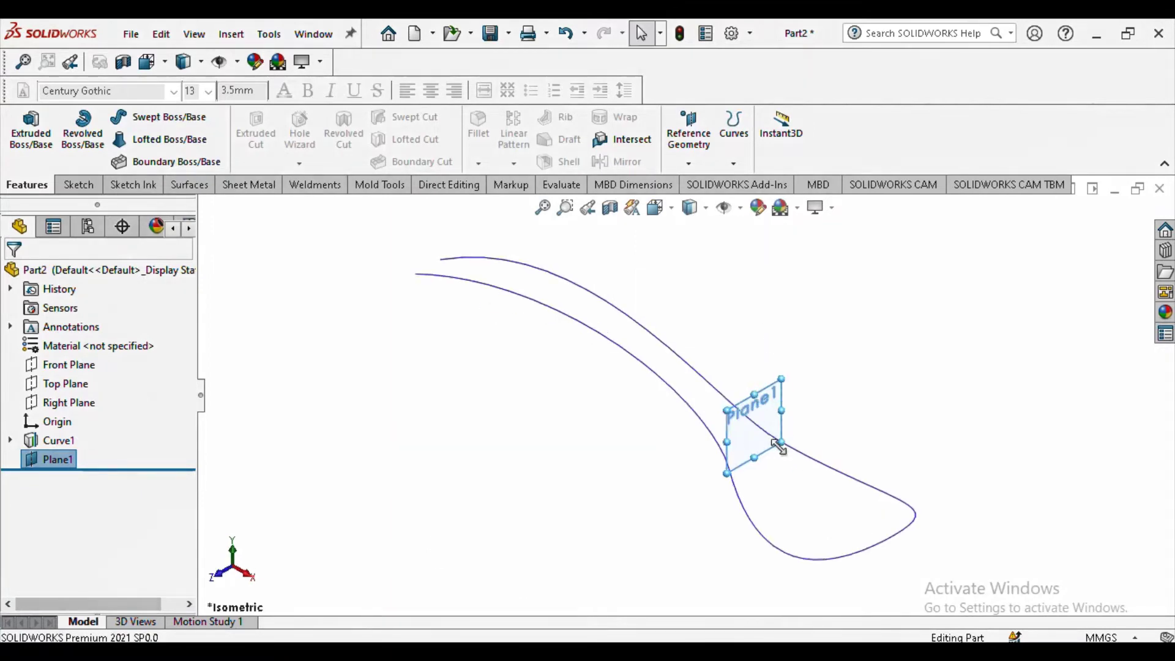
{"action": "left_click", "coordinate": [79, 184]}
{"action": "left_click", "coordinate": [30, 134]}
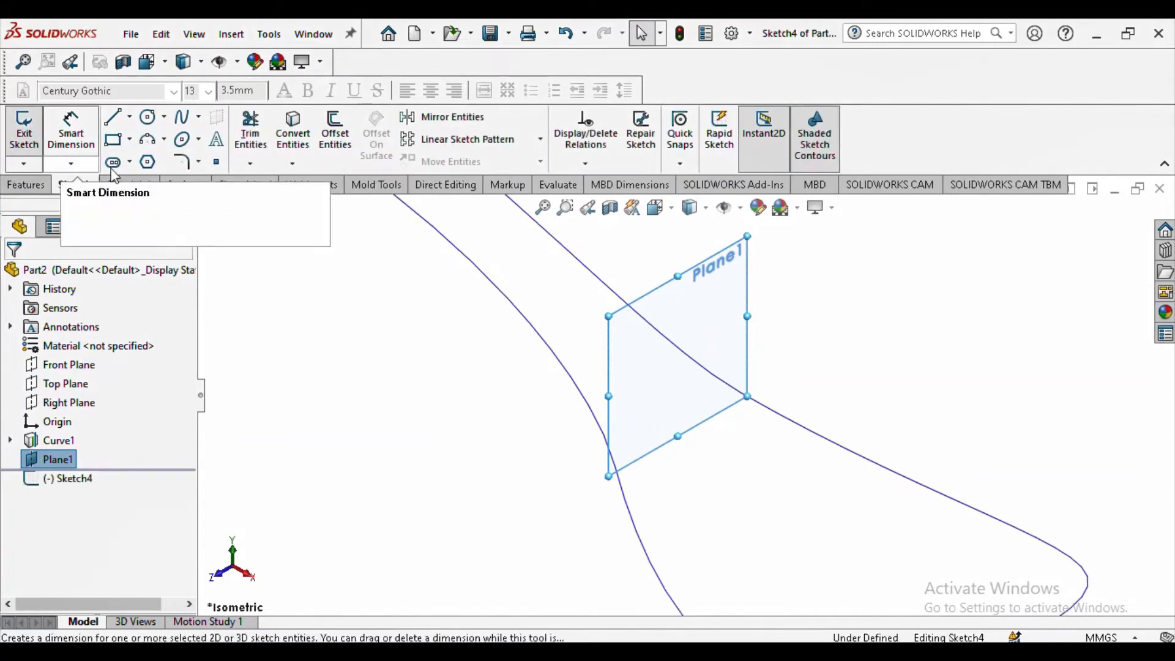
Step: Sketch a downward-bulging 3 Point Arc across the spoon's neck, with its ends near the two sides of the curve below Plane1
{"action": "left_click", "coordinate": [164, 138]}
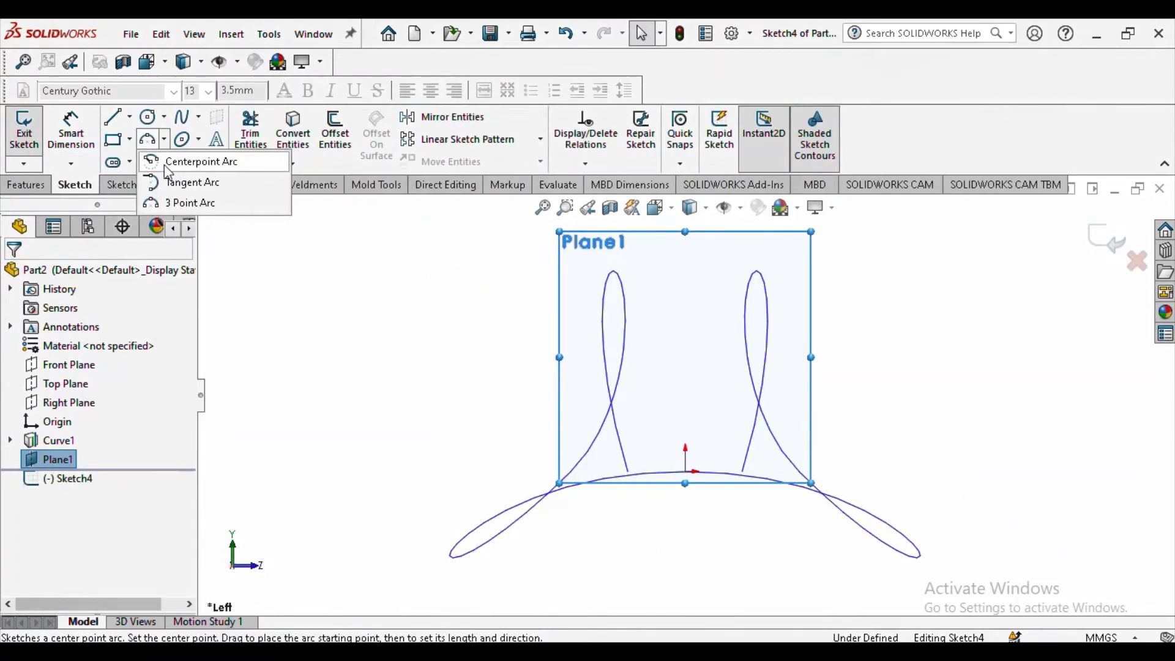
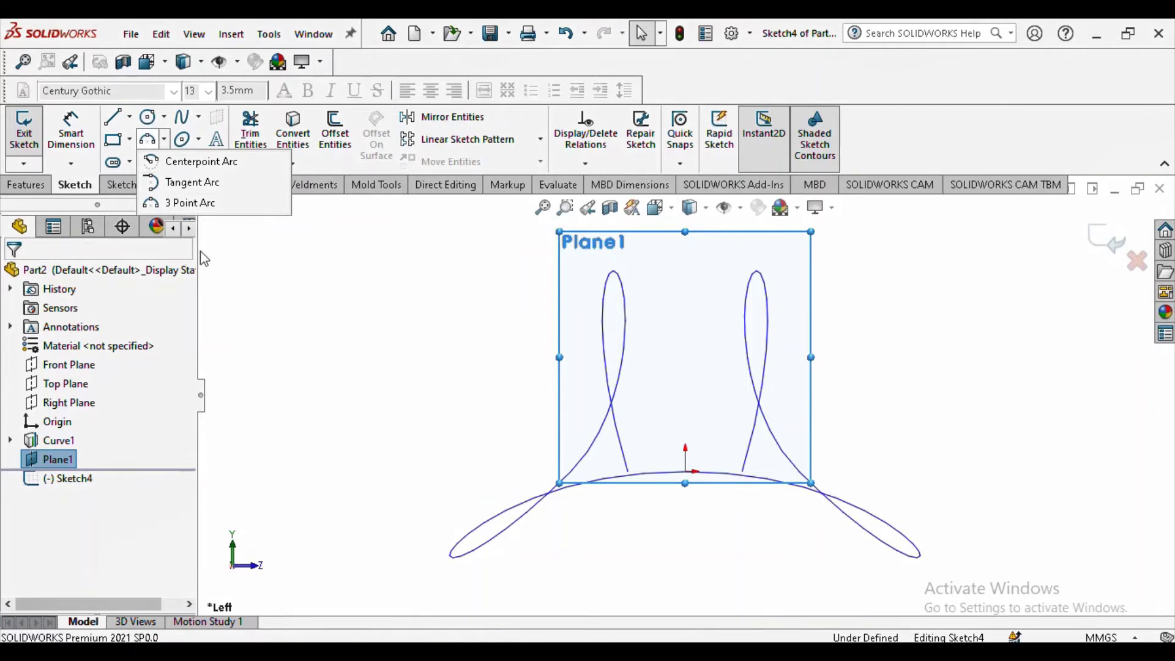
{"action": "left_click", "coordinate": [255, 258]}
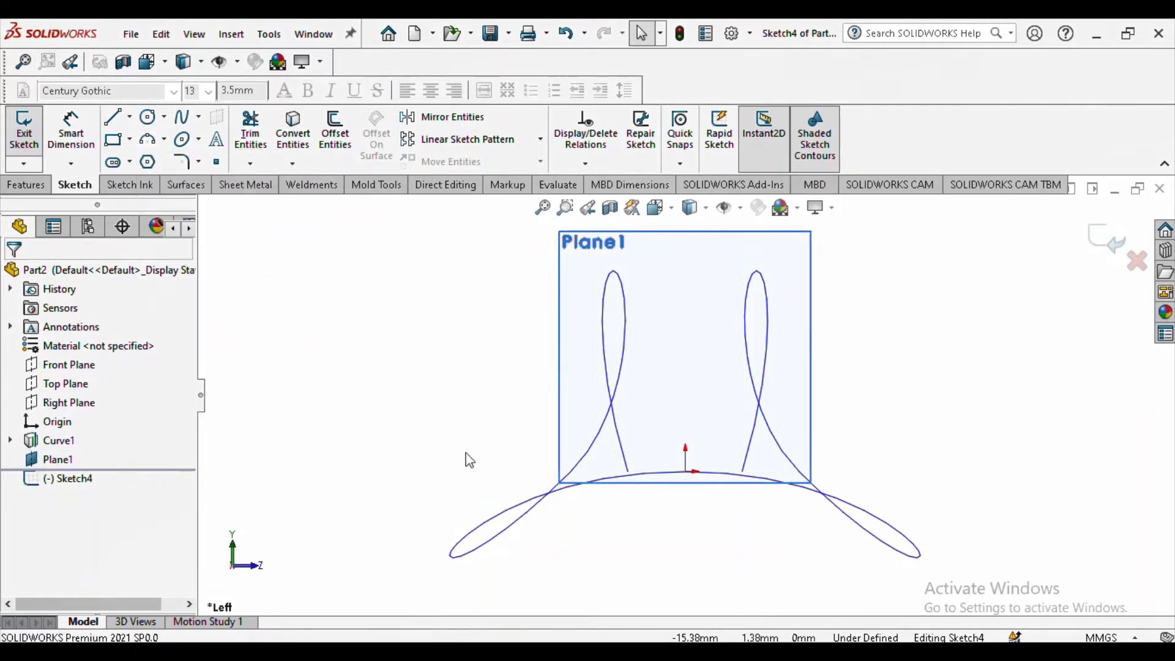
{"action": "mouse_move", "coordinate": [467, 459]}
{"action": "middle_mouse_down"}
{"action": "mouse_move", "coordinate": [493, 453]}
{"action": "mouse_move", "coordinate": [499, 488]}
{"action": "mouse_move", "coordinate": [474, 465]}
{"action": "mouse_move", "coordinate": [420, 464]}
{"action": "mouse_move", "coordinate": [380, 504]}
{"action": "middle_mouse_up"}
{"action": "mouse_move", "coordinate": [966, 433]}
{"action": "middle_mouse_down"}
{"action": "mouse_move", "coordinate": [873, 425]}
{"action": "mouse_move", "coordinate": [842, 465]}
{"action": "mouse_move", "coordinate": [901, 473]}
{"action": "middle_mouse_up"}
{"action": "scroll", "coordinate": [898, 466], "scroll_direction": "up", "scroll_amount": 5}
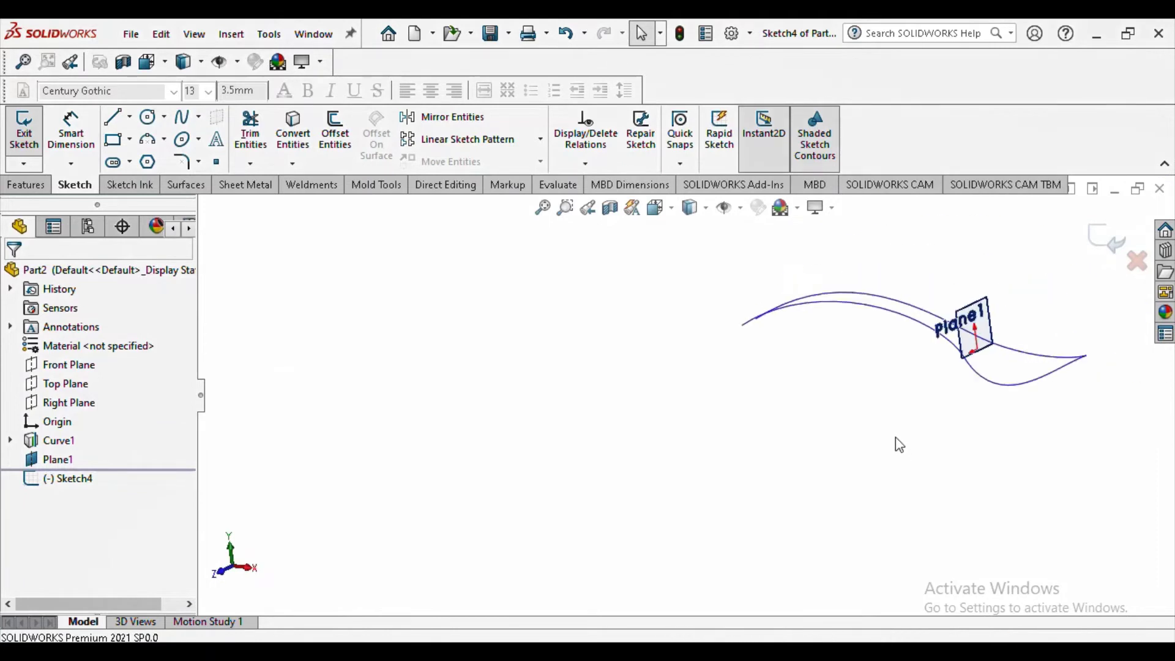
{"action": "scroll", "coordinate": [839, 398], "scroll_direction": "down", "scroll_amount": 6}
{"action": "scroll", "coordinate": [844, 361], "scroll_direction": "down", "scroll_amount": 3}
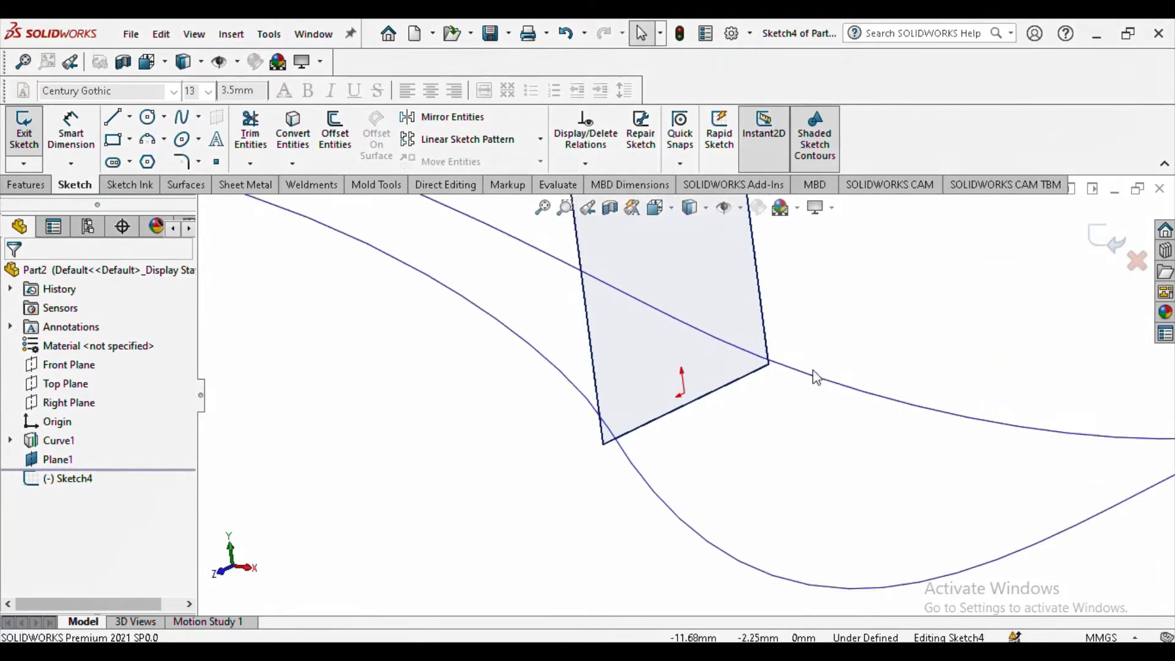
{"action": "left_click", "coordinate": [164, 140]}
{"action": "left_click", "coordinate": [197, 203]}
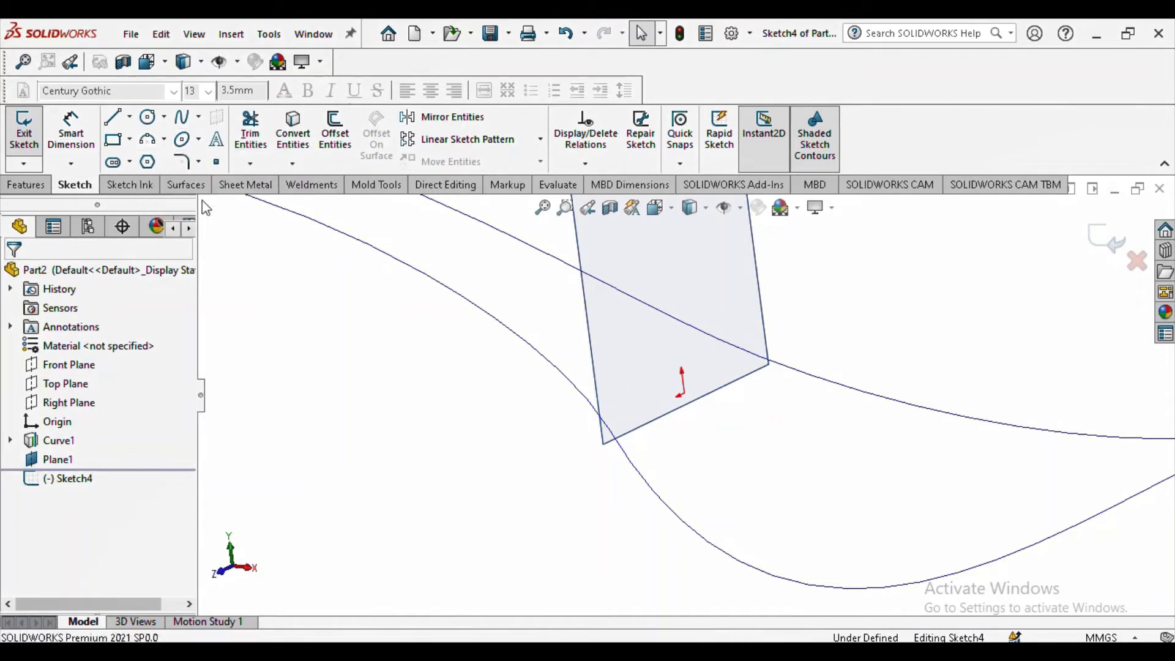
{"action": "left_click", "coordinate": [789, 375]}
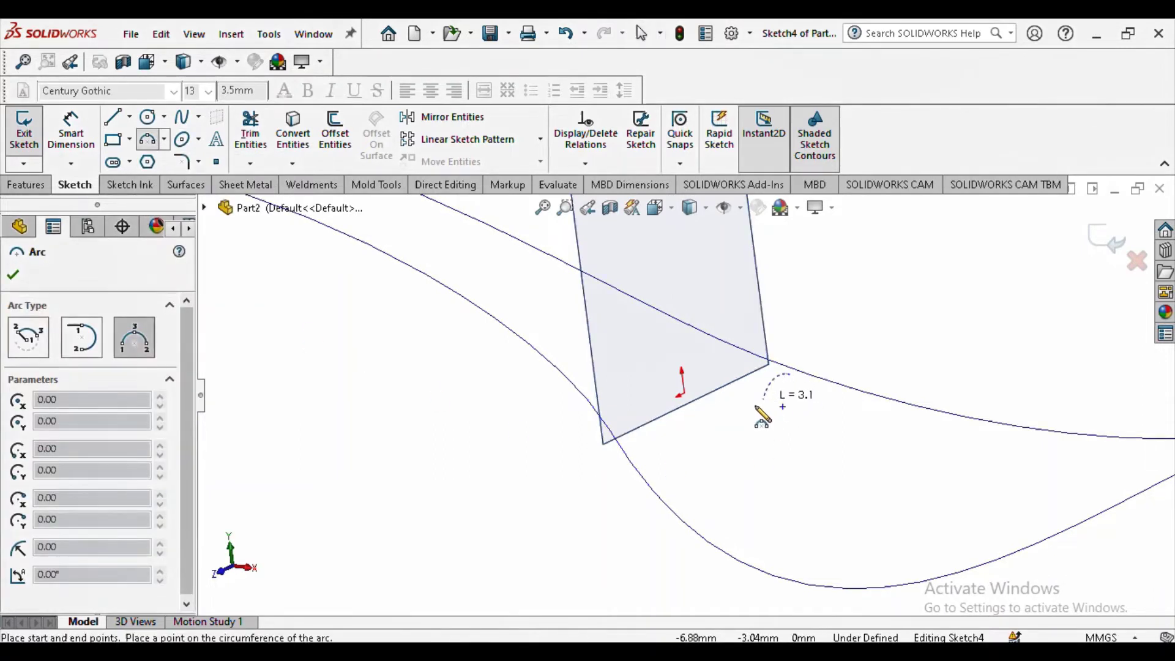
{"action": "left_click", "coordinate": [637, 449]}
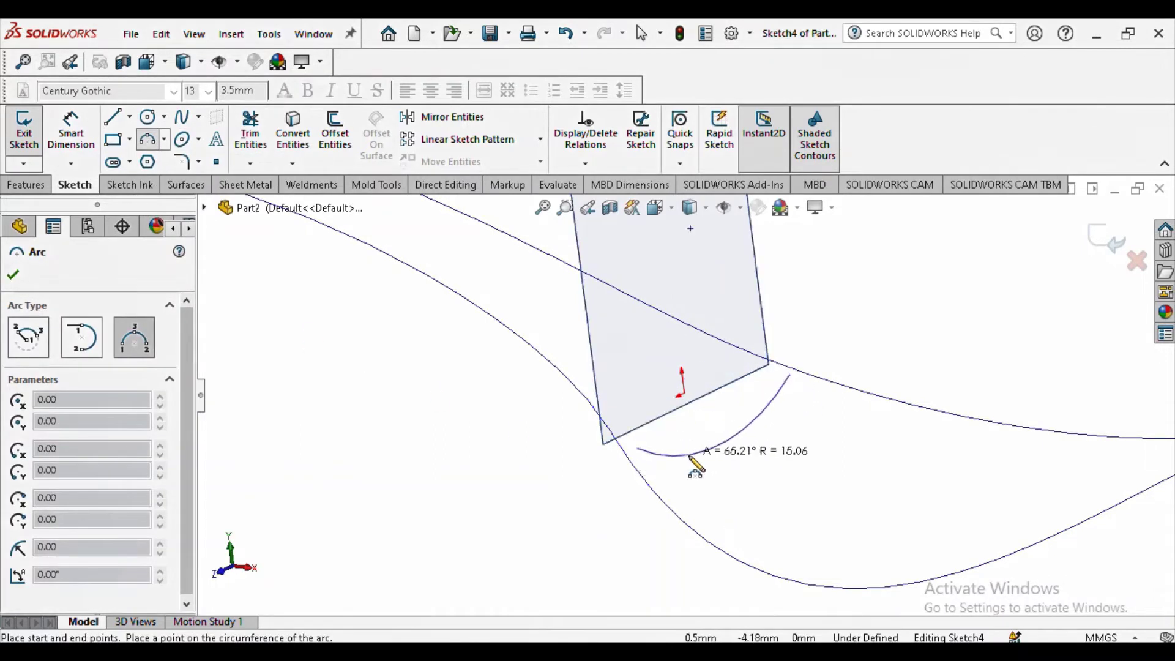
Step: Complete the three-point arc below the lower edge of Plane1 by placing its circumference point
{"action": "left_click", "coordinate": [694, 445]}
{"action": "key", "text": "Escape"}
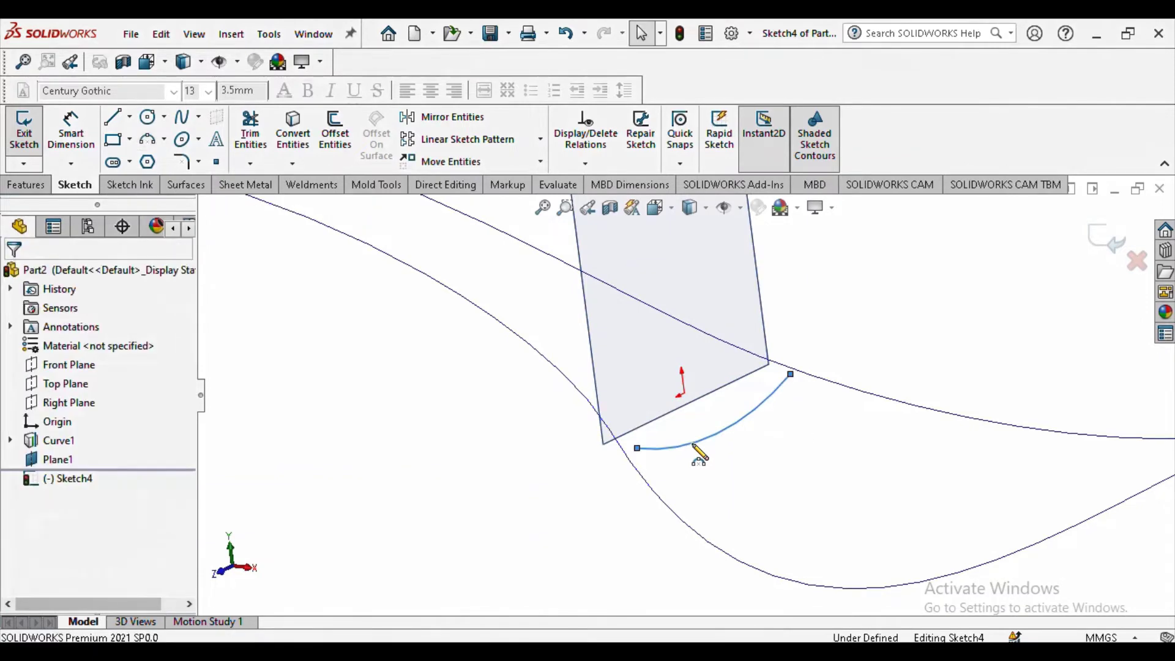
{"action": "left_click", "coordinate": [811, 381]}
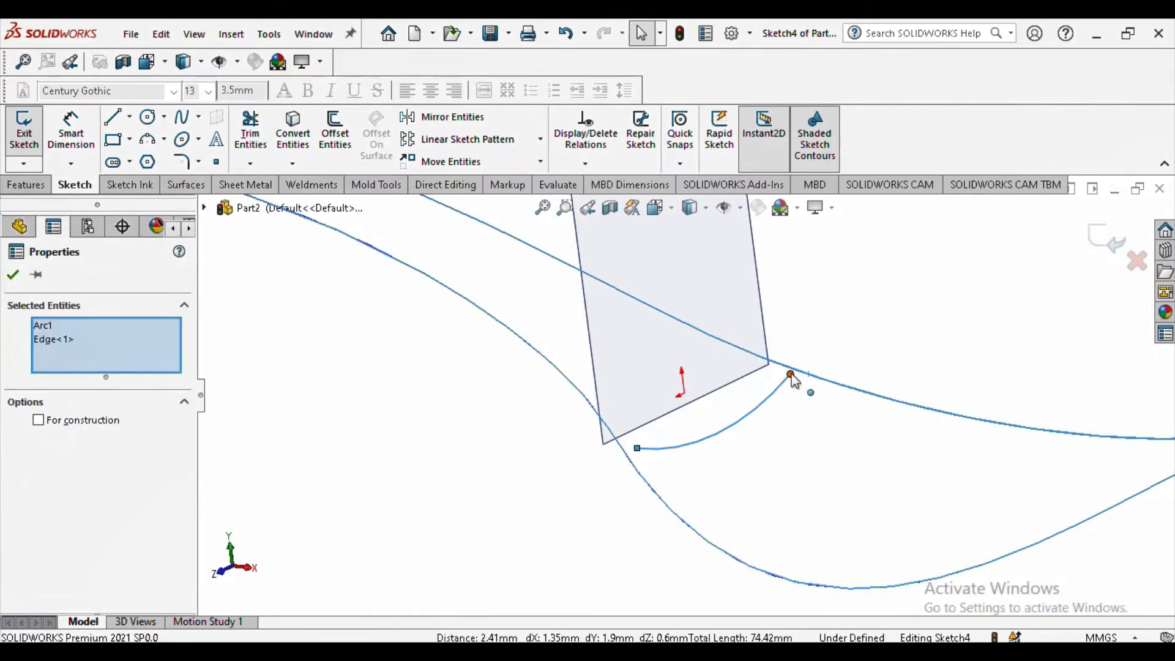
{"action": "left_click", "coordinate": [791, 375], "text": "shift"}
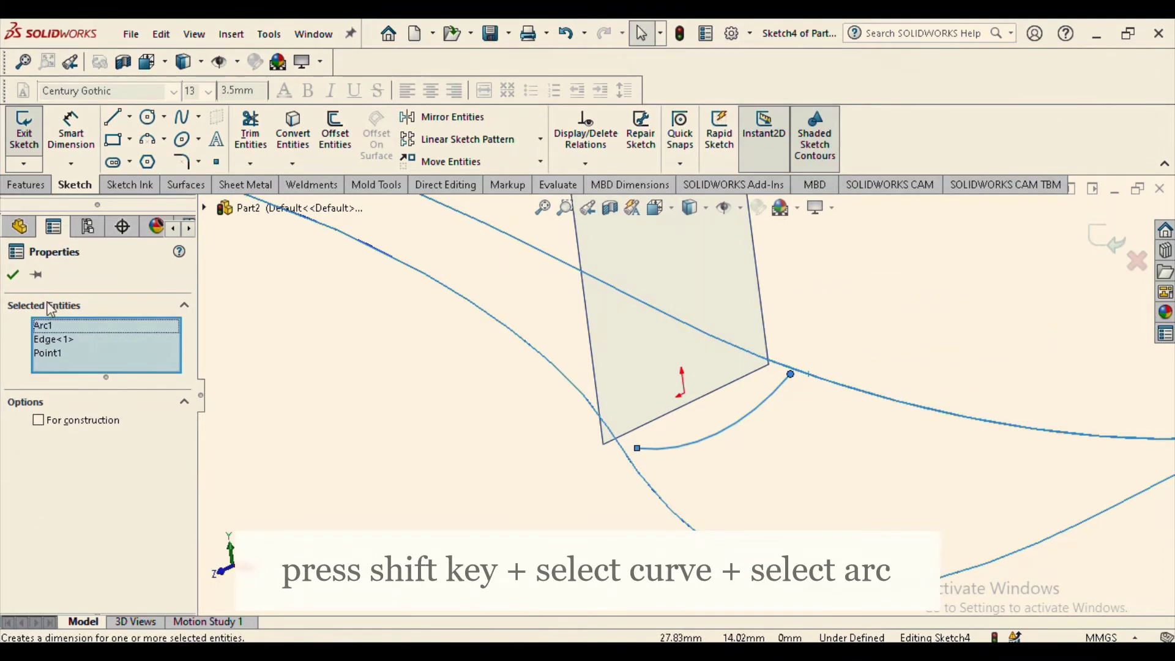
{"action": "key", "text": "Escape"}
Step: Add a Pierce relation between the arc's endpoint nearest the rear curve edge and Curve1
{"action": "scroll", "coordinate": [820, 391], "scroll_direction": "down", "scroll_amount": 1}
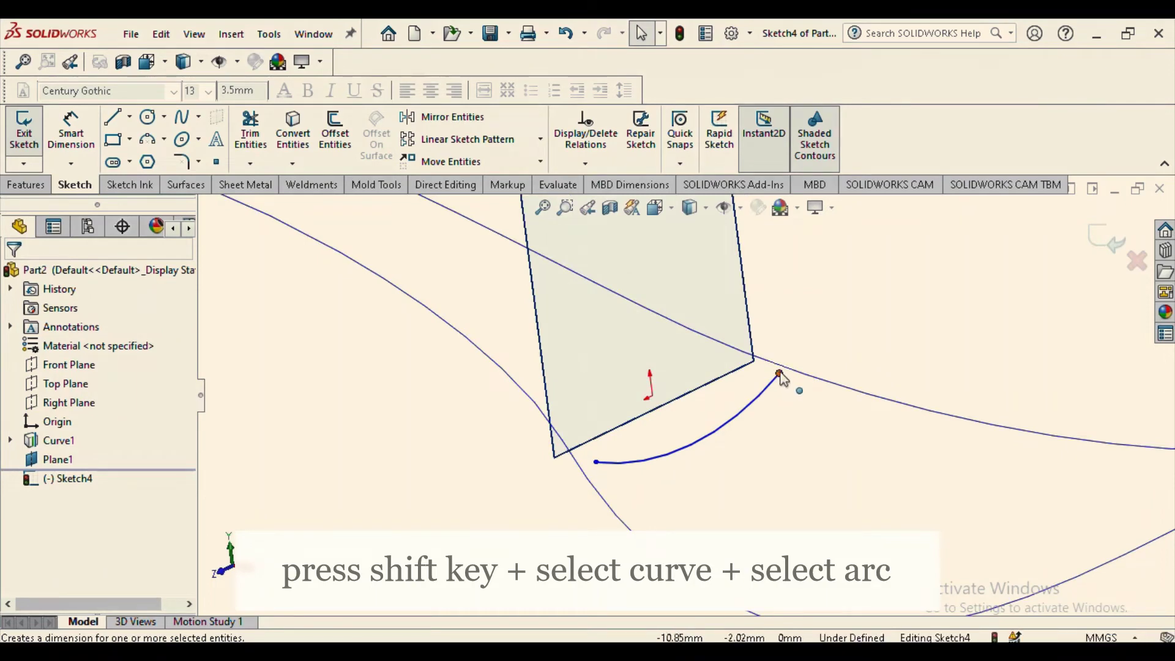
{"action": "left_click", "coordinate": [796, 372], "text": "shift"}
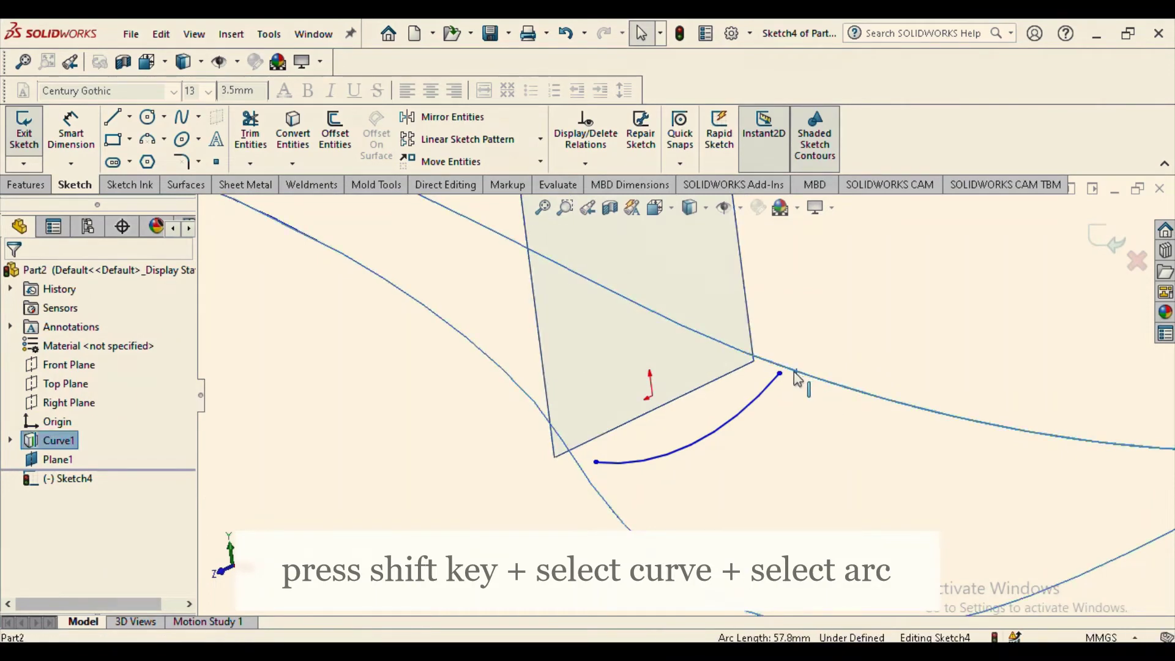
{"action": "left_click", "coordinate": [781, 374], "text": "shift"}
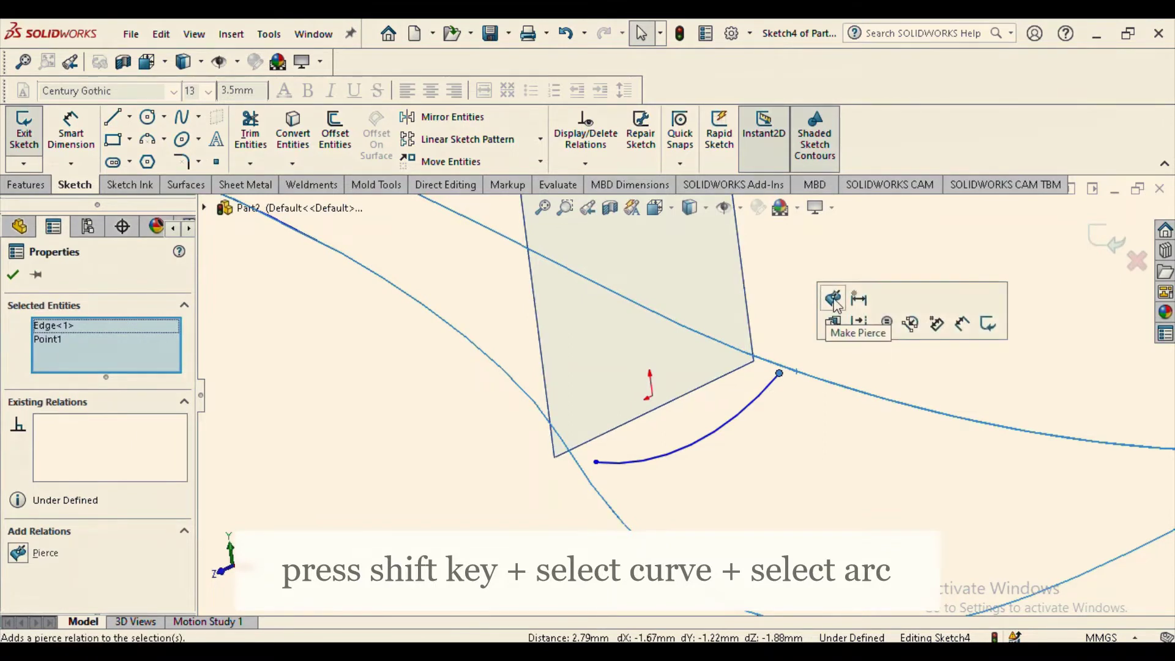
{"action": "left_click", "coordinate": [833, 299]}
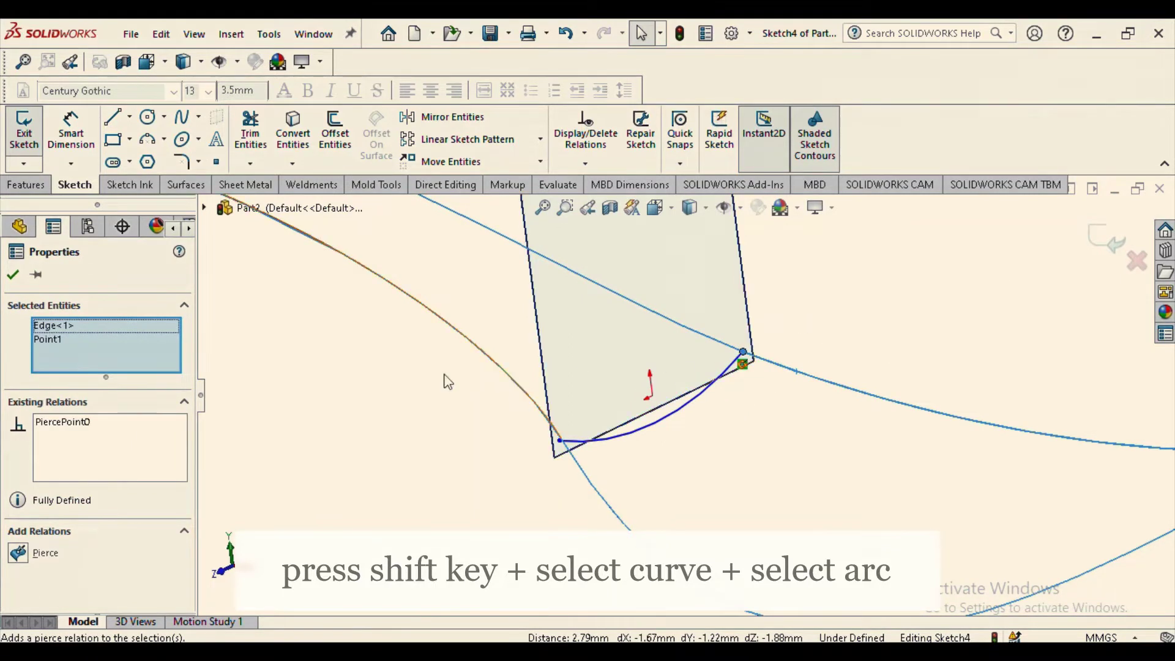
{"action": "left_click", "coordinate": [13, 276]}
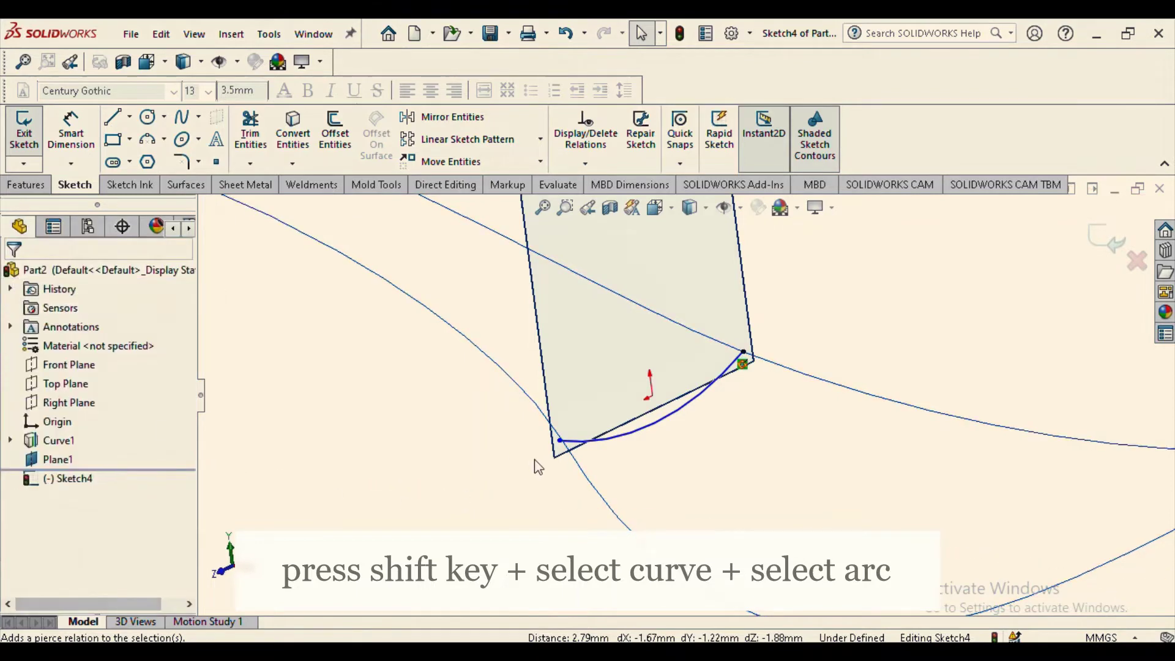
Step: Add a Pierce relation between the arc's other endpoint and the front edge of Curve1
{"action": "scroll", "coordinate": [648, 451], "scroll_direction": "down", "scroll_amount": 4}
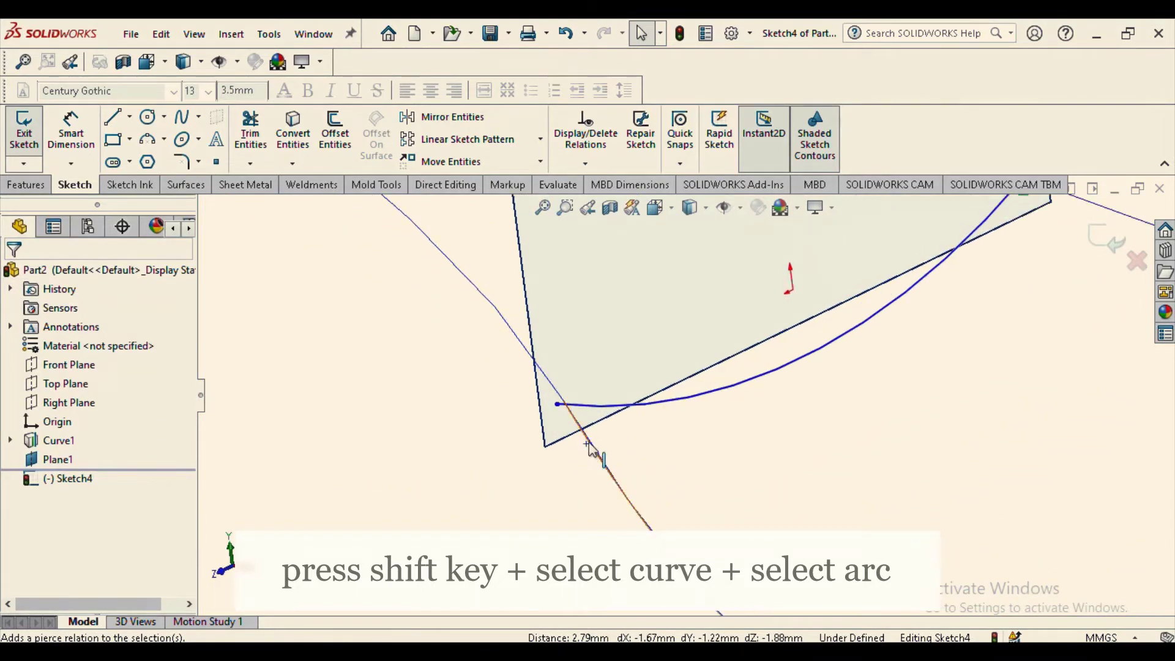
{"action": "left_click", "coordinate": [587, 444]}
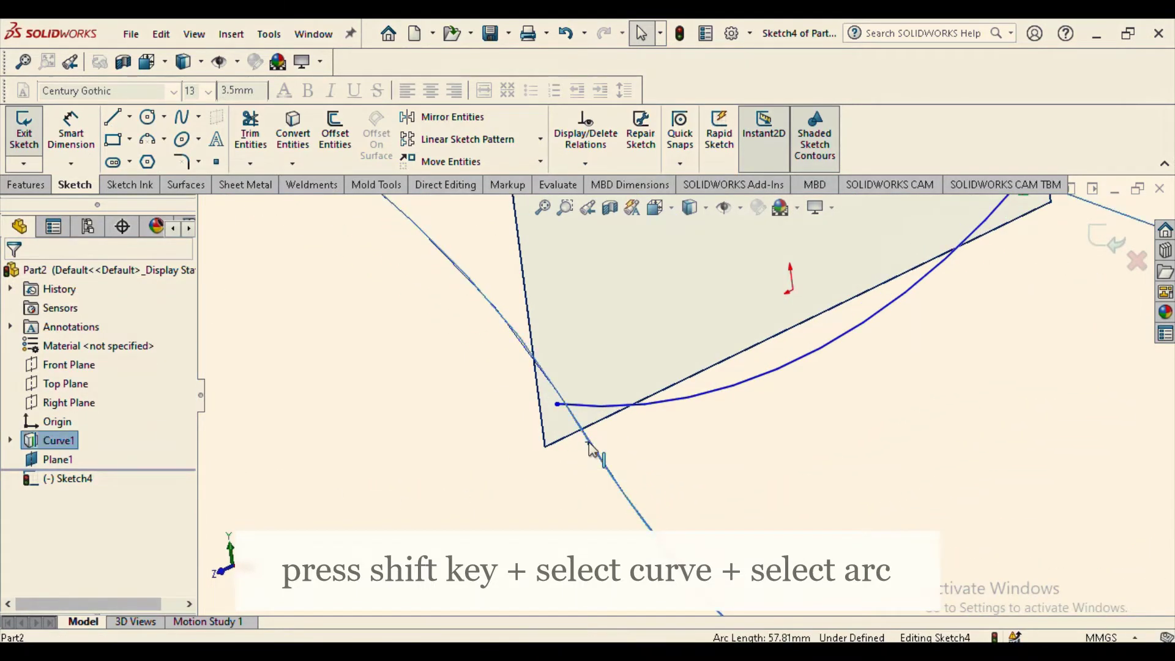
{"action": "left_click", "coordinate": [558, 406], "text": "shift"}
{"action": "left_click", "coordinate": [558, 409], "text": "shift"}
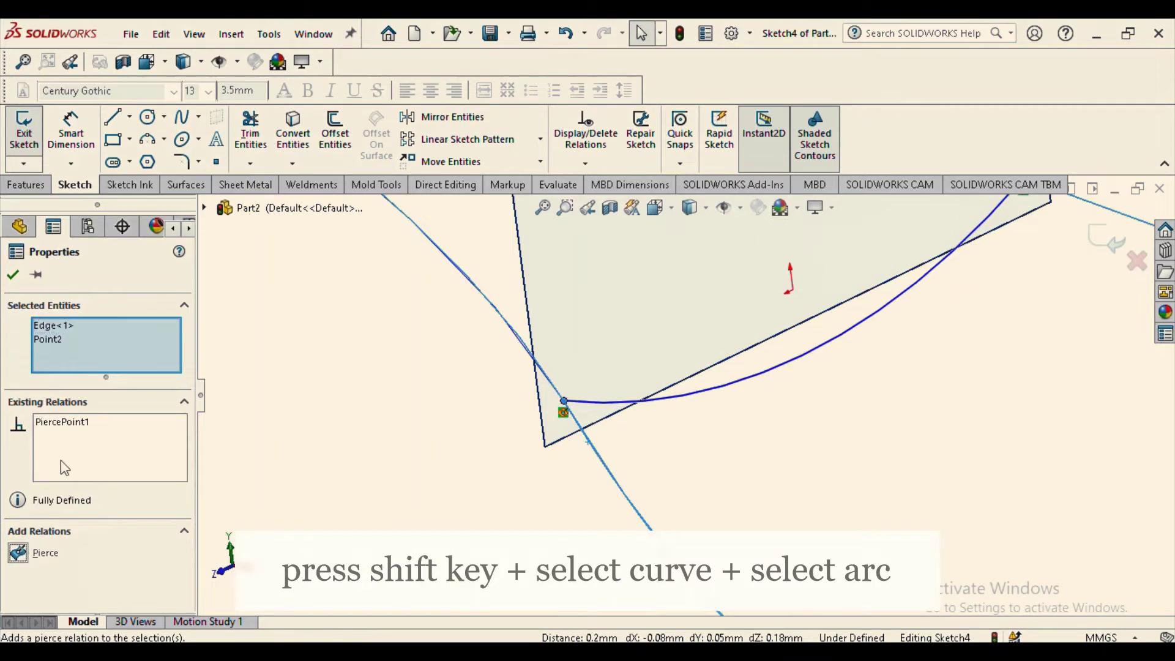
{"action": "left_click", "coordinate": [13, 274]}
Step: Dimension the arc's radius at 20 mm and exit the sketch
{"action": "mouse_move", "coordinate": [800, 459]}
{"action": "middle_mouse_down"}
{"action": "mouse_move", "coordinate": [802, 440]}
{"action": "mouse_move", "coordinate": [708, 416]}
{"action": "mouse_move", "coordinate": [721, 384]}
{"action": "mouse_move", "coordinate": [698, 392]}
{"action": "middle_mouse_up"}
{"action": "left_click", "coordinate": [62, 128]}
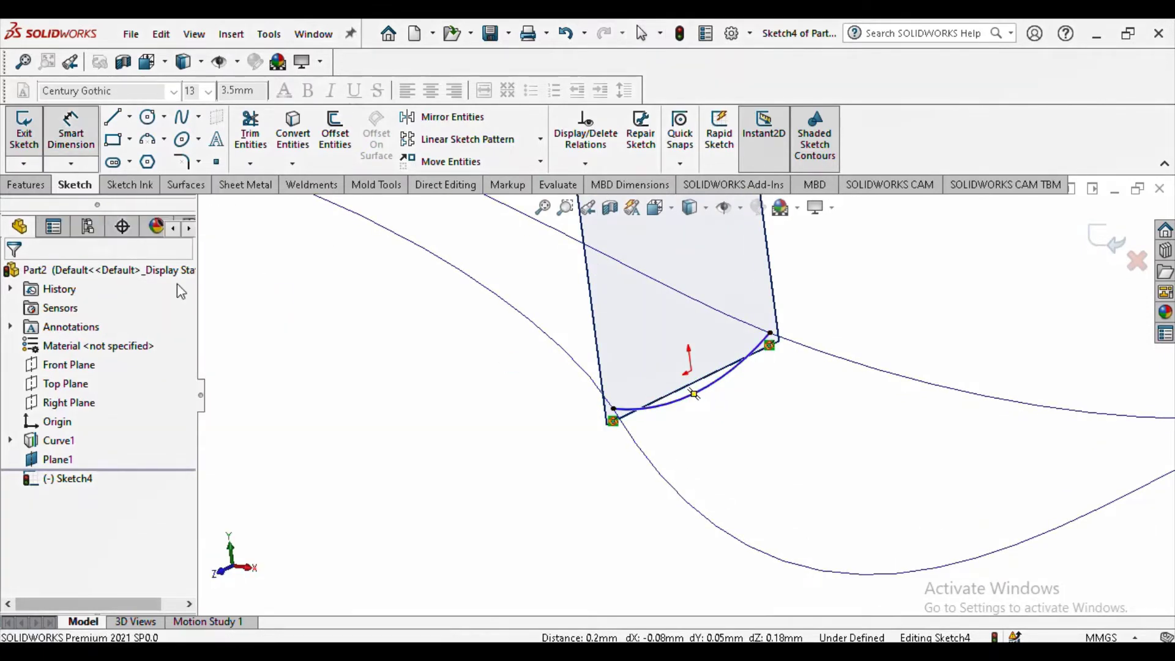
{"action": "left_click", "coordinate": [711, 392]}
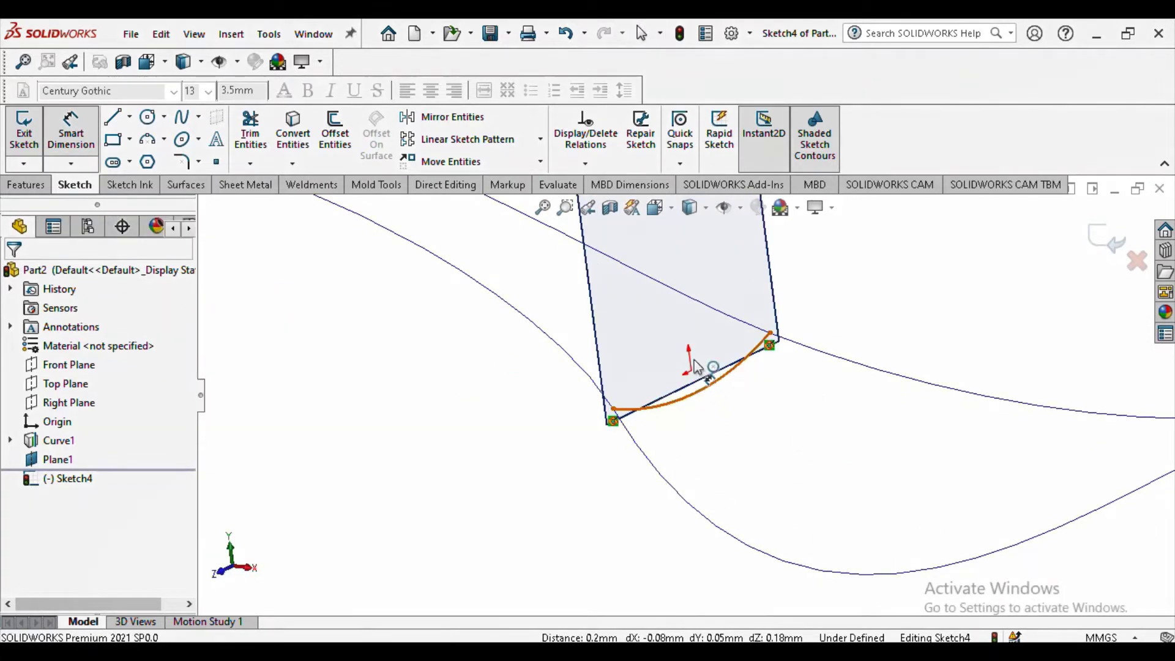
{"action": "left_click", "coordinate": [661, 333]}
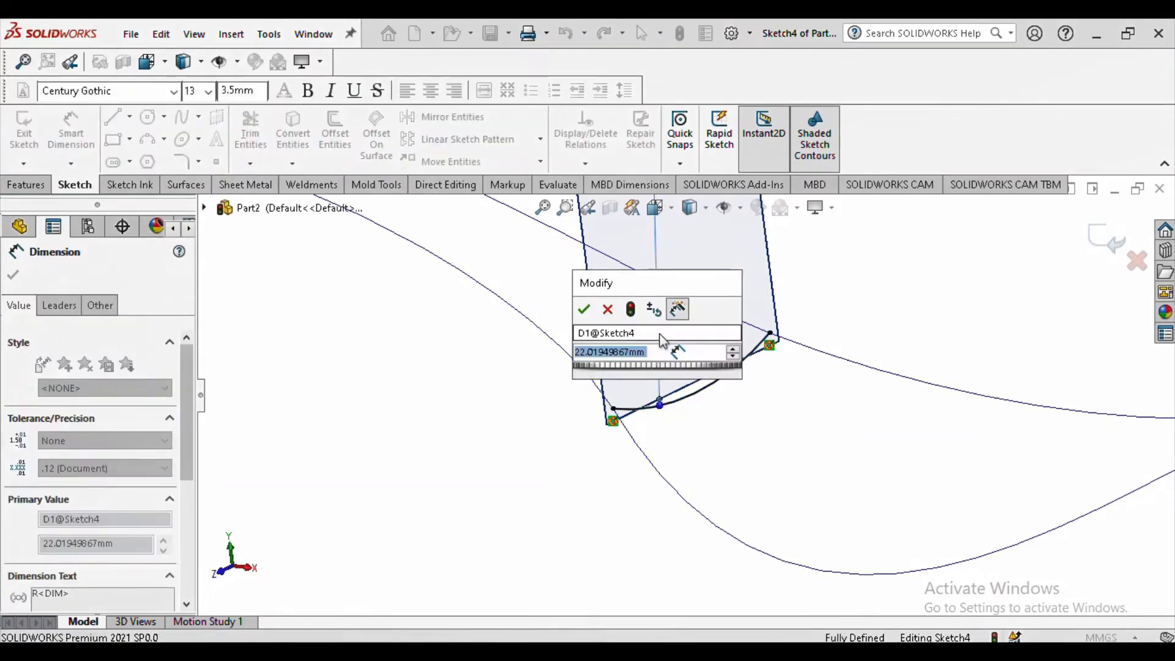
{"action": "type", "text": "20"}
{"action": "left_click", "coordinate": [583, 309]}
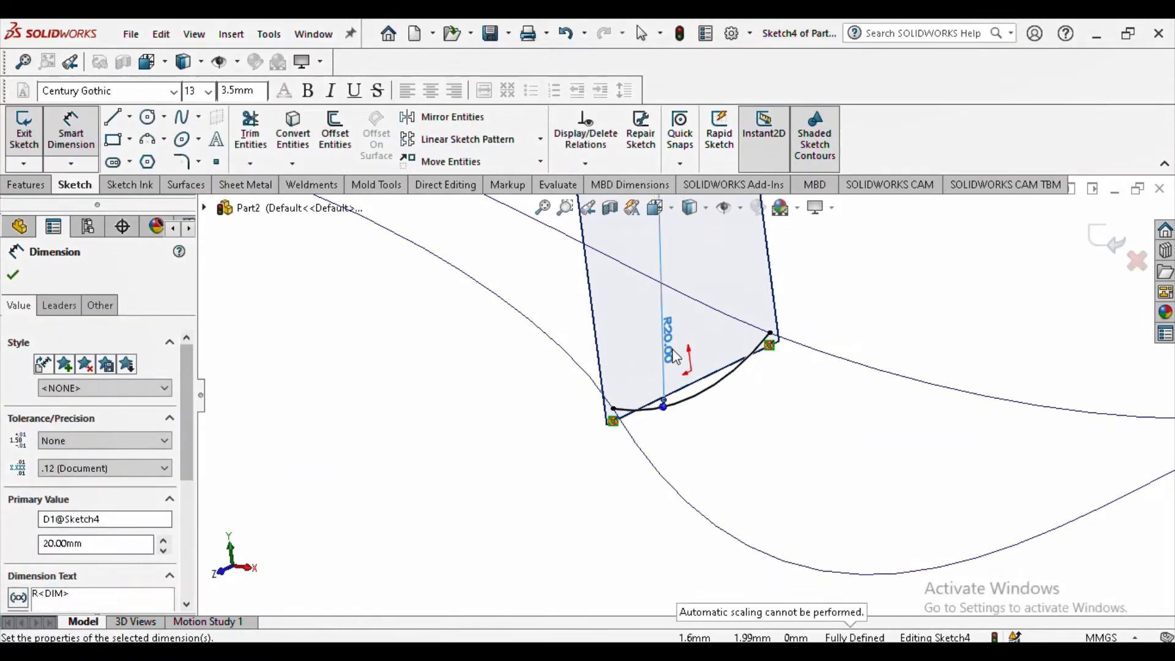
{"action": "middle_click_drag", "start_coordinate": [675, 363], "coordinate": [480, 379]}
{"action": "left_click", "coordinate": [13, 276]}
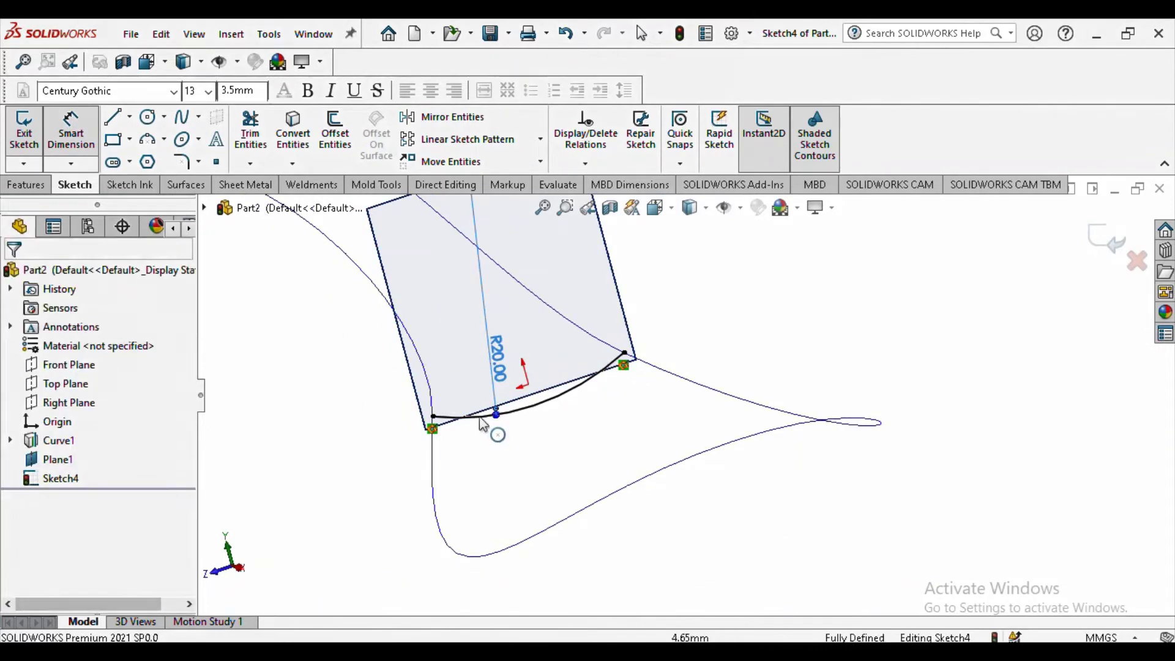
{"action": "middle_click_drag", "start_coordinate": [490, 423], "coordinate": [530, 434]}
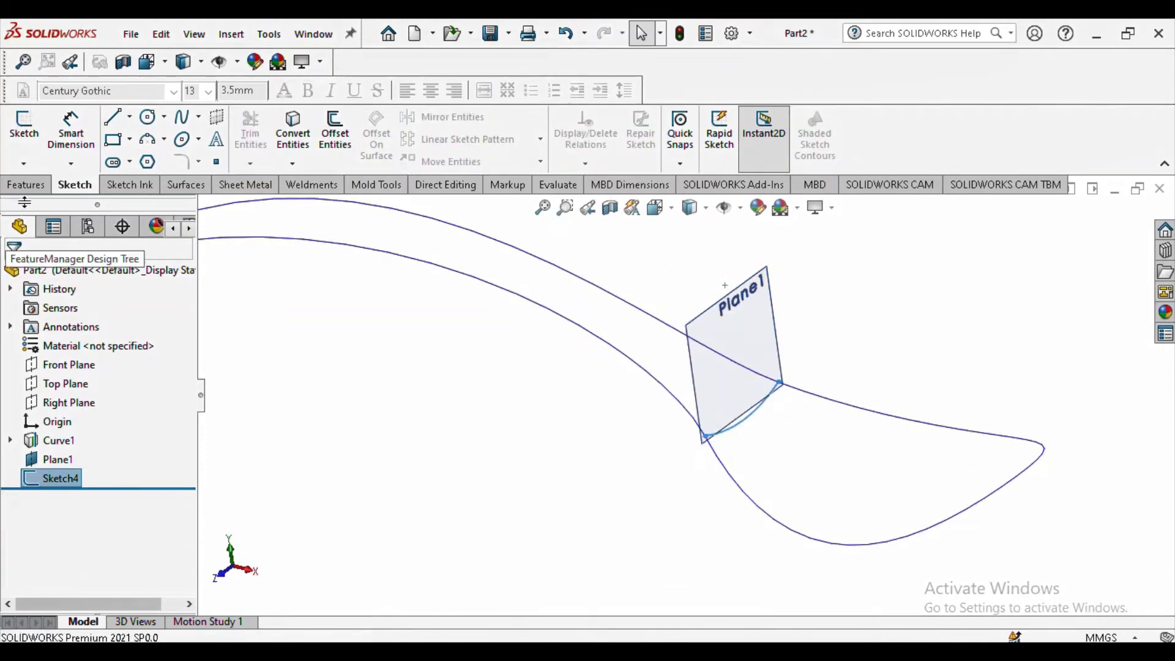
Step: Create a reference plane offset 22.5 mm from Plane1, flipped toward the closed, wide end of the curve
{"action": "left_click", "coordinate": [25, 184]}
{"action": "left_click", "coordinate": [688, 162]}
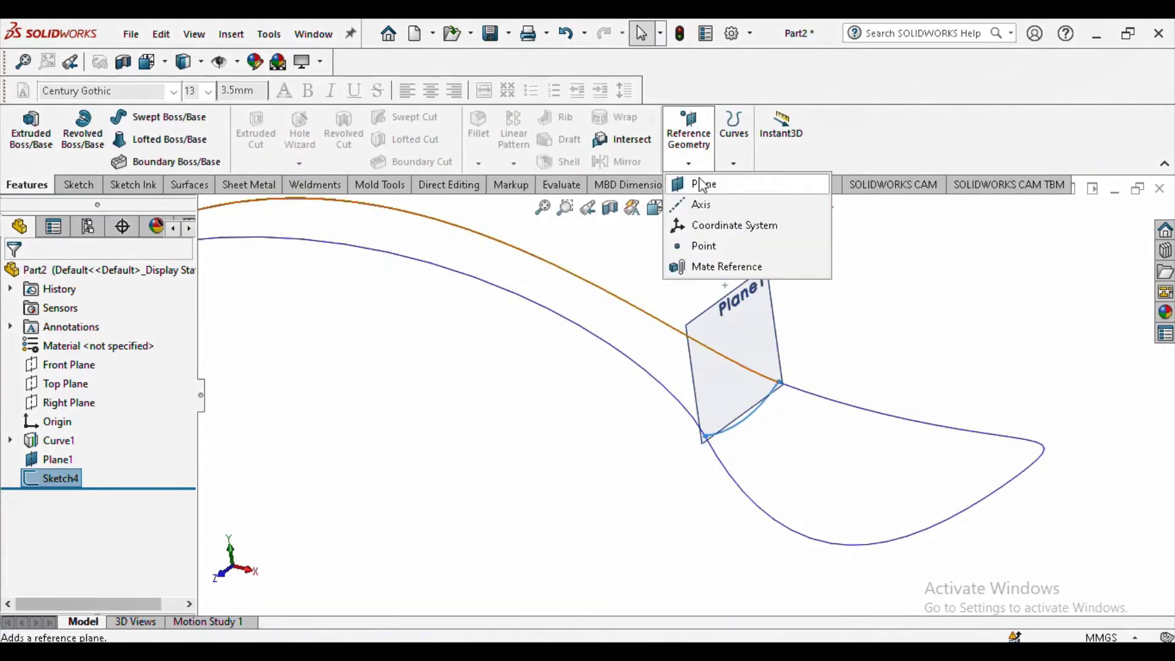
{"action": "left_click", "coordinate": [703, 185]}
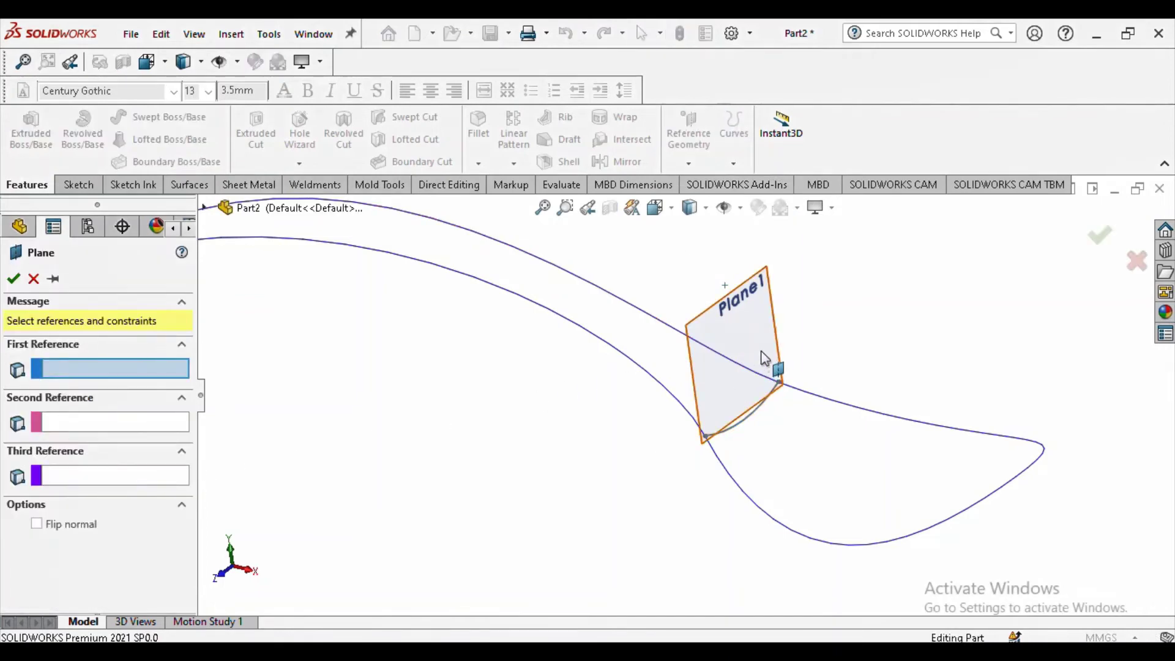
{"action": "left_click", "coordinate": [764, 358]}
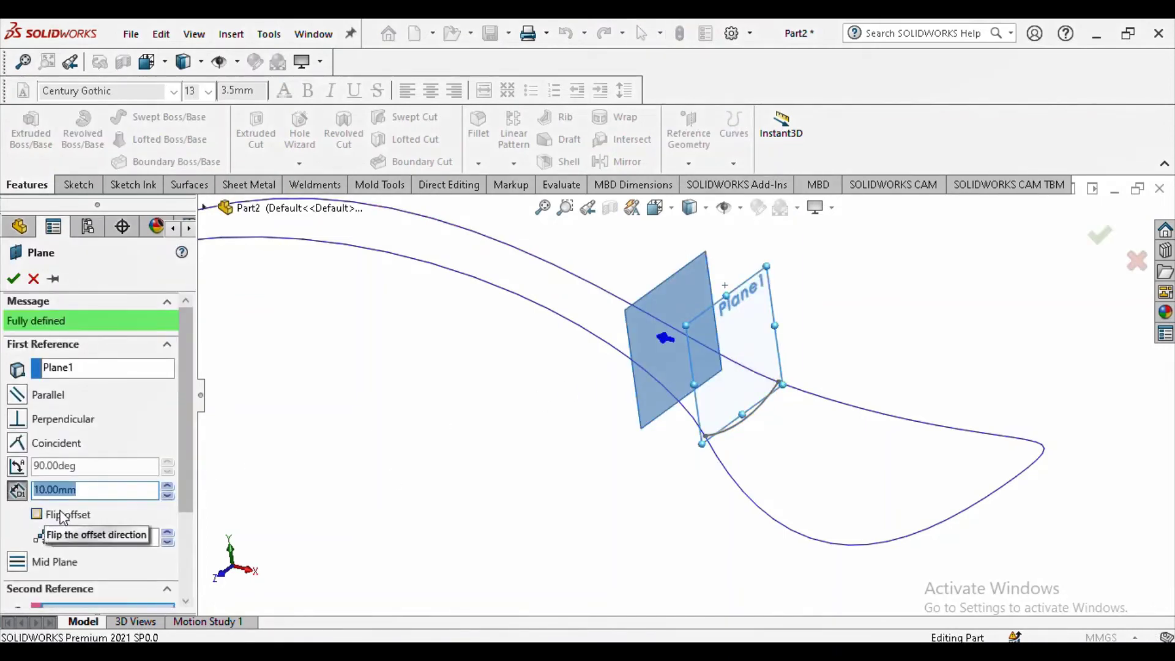
{"action": "type", "text": "22.5"}
{"action": "key", "text": "Return"}
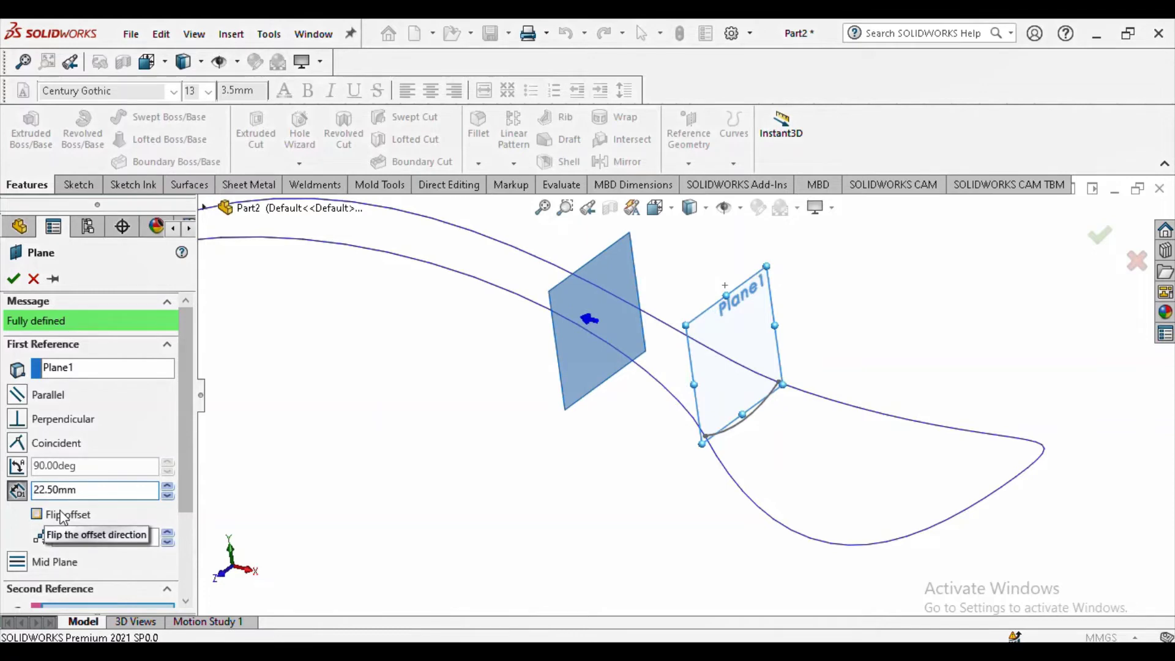
{"action": "left_click", "coordinate": [63, 517]}
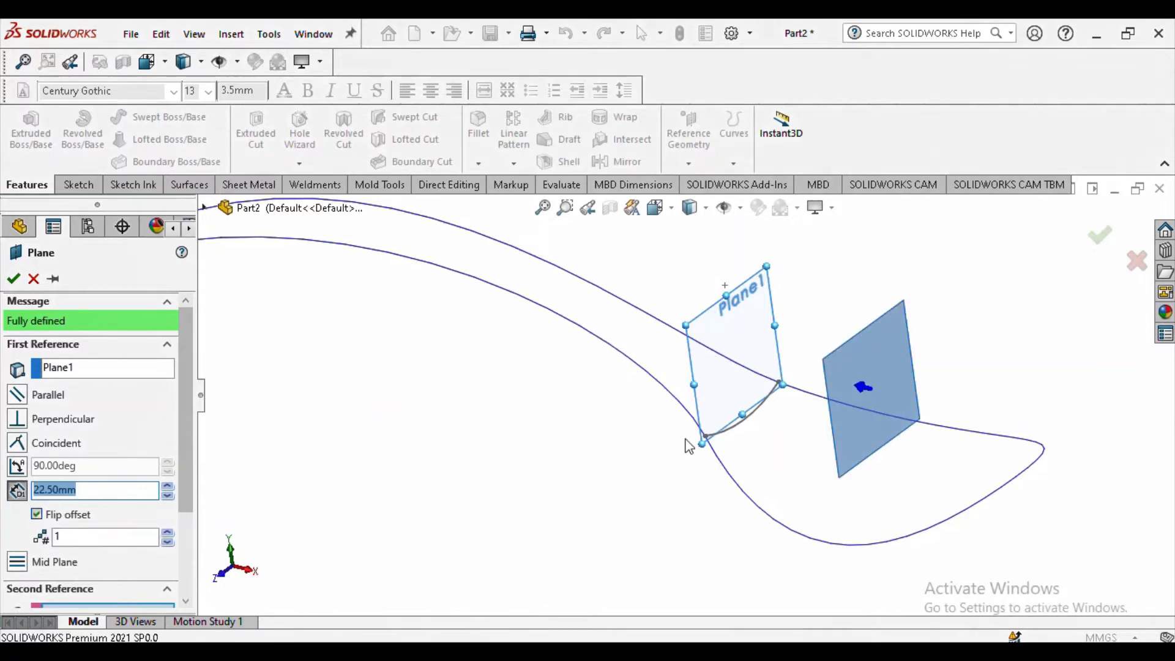
{"action": "scroll", "coordinate": [688, 446], "scroll_direction": "up", "scroll_amount": 3}
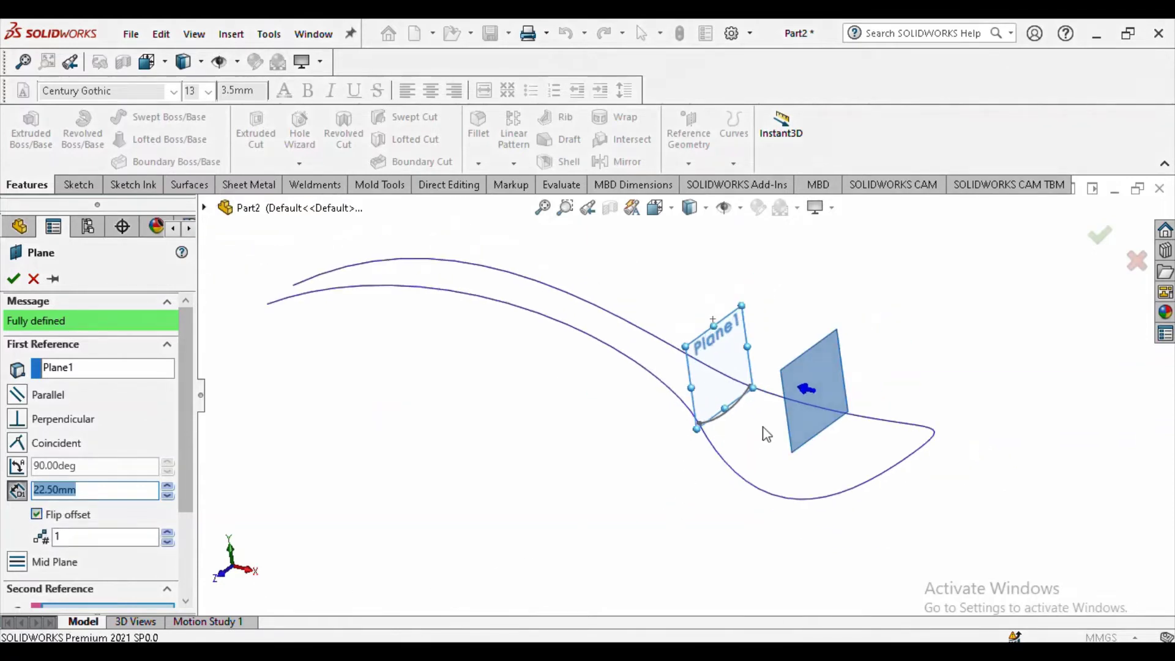
{"action": "left_click", "coordinate": [13, 279]}
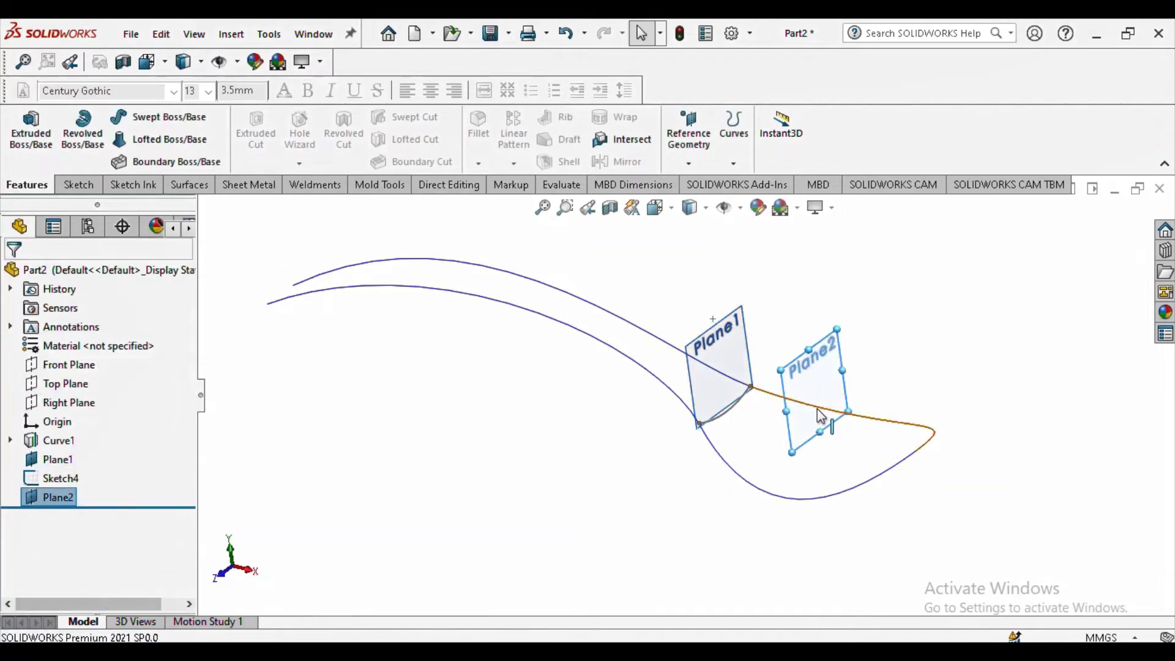
Step: Start a new sketch on Plane2
{"action": "scroll", "coordinate": [821, 416], "scroll_direction": "down", "scroll_amount": 3}
{"action": "left_click", "coordinate": [785, 416]}
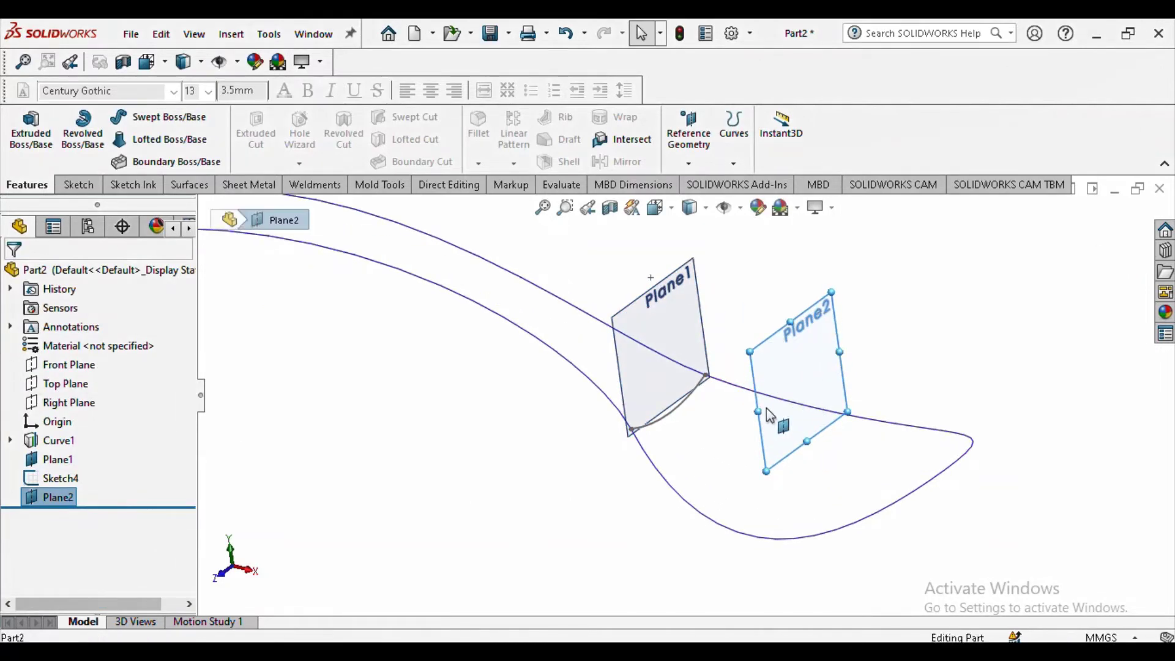
{"action": "left_click", "coordinate": [765, 290]}
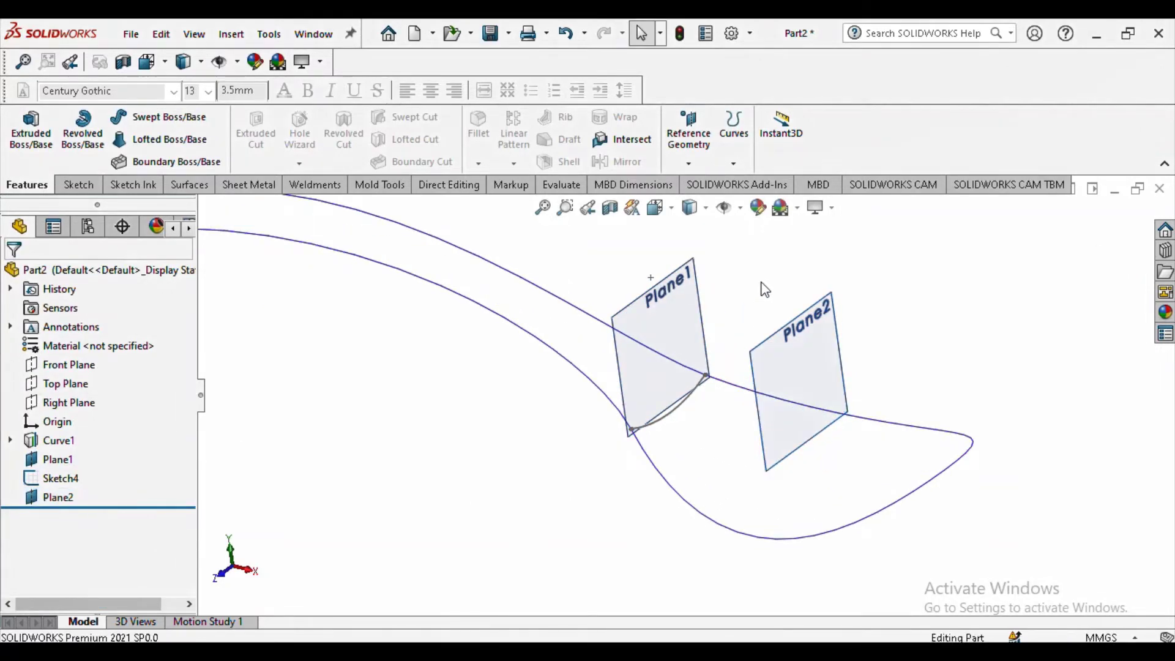
{"action": "left_click", "coordinate": [786, 343]}
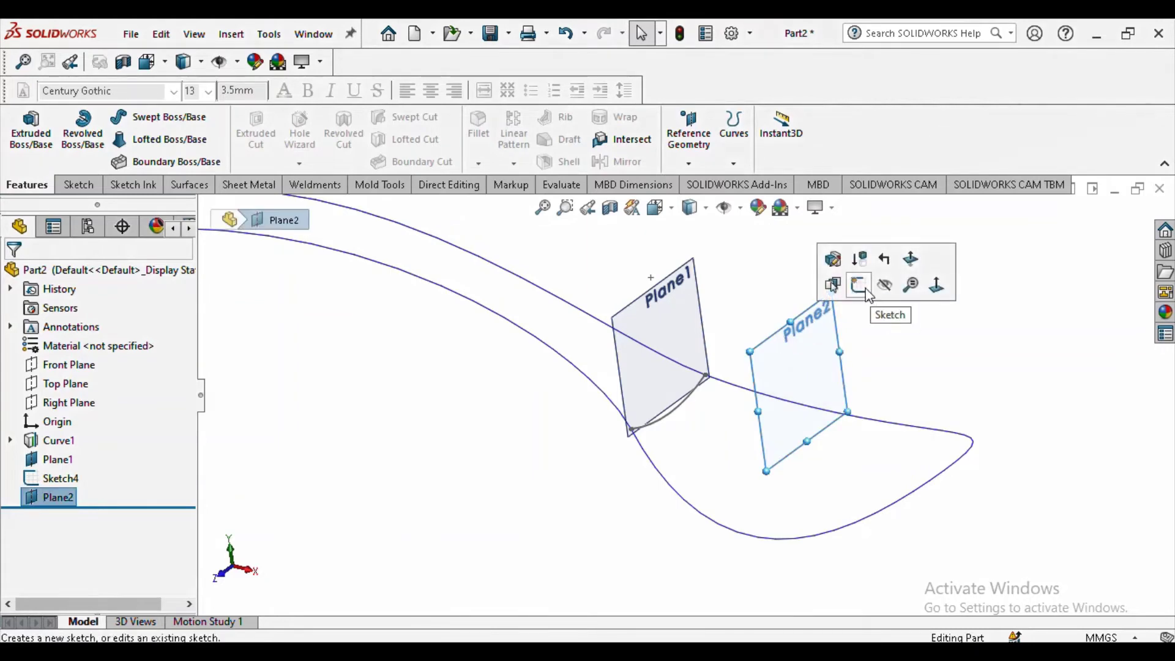
{"action": "left_click", "coordinate": [866, 292]}
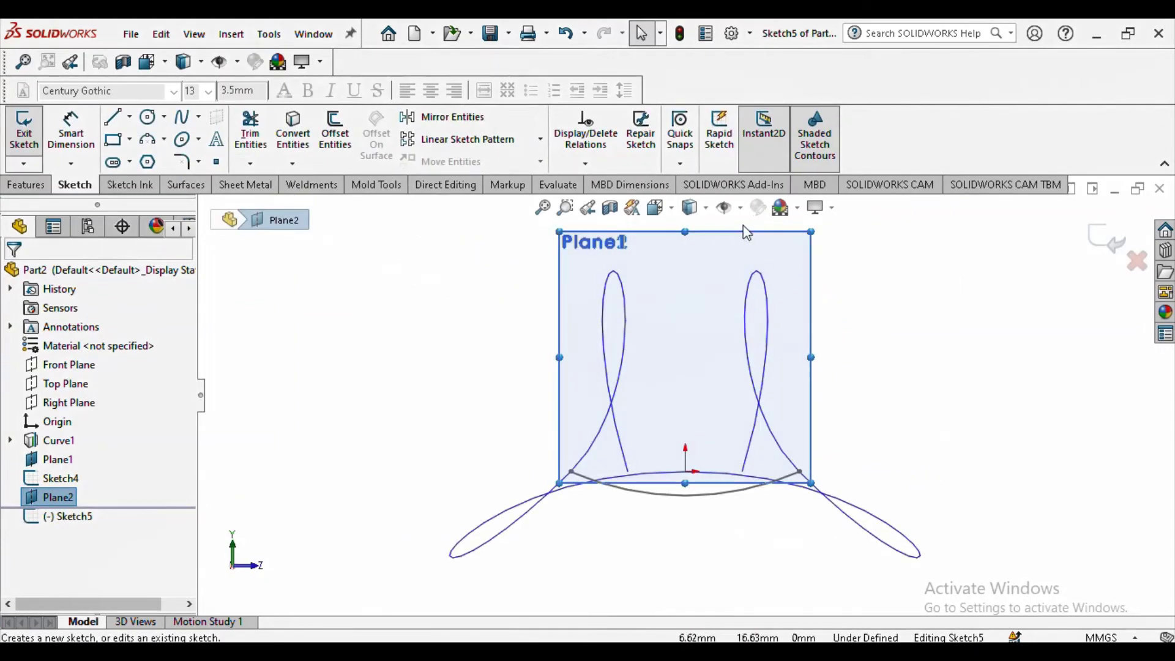
Step: Sketch a downward-bulging three-point arc below Plane2's lower edge, with its ends near the two sides of the curve
{"action": "left_click", "coordinate": [674, 209]}
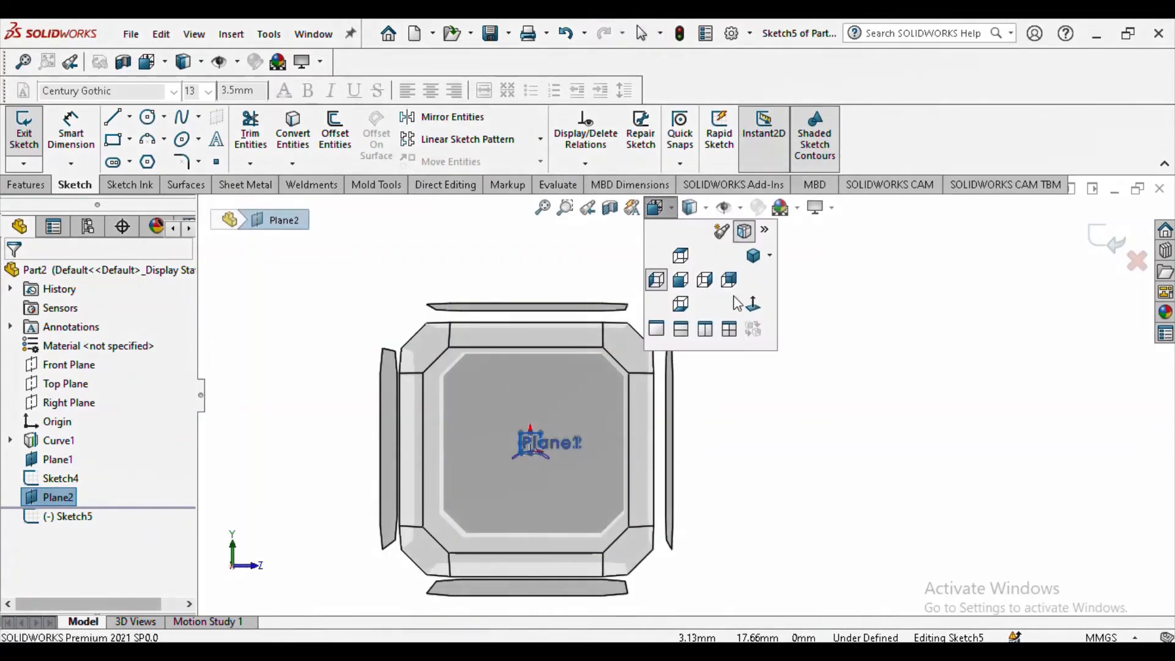
{"action": "left_click", "coordinate": [752, 268]}
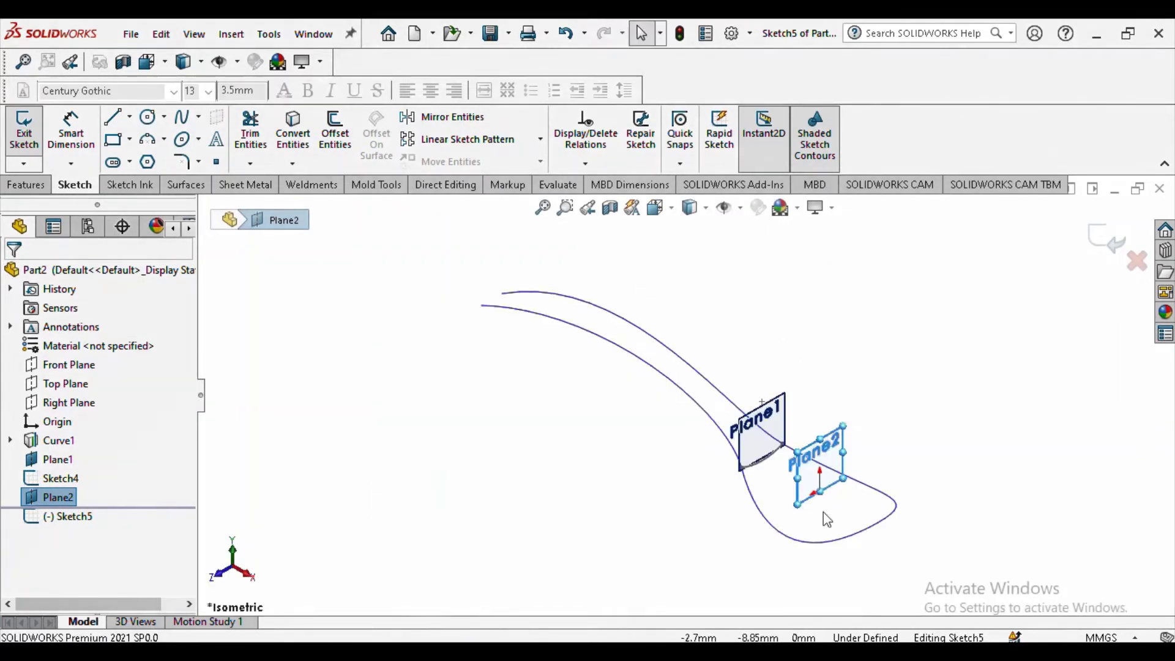
{"action": "scroll", "coordinate": [827, 519], "scroll_direction": "down", "scroll_amount": 4}
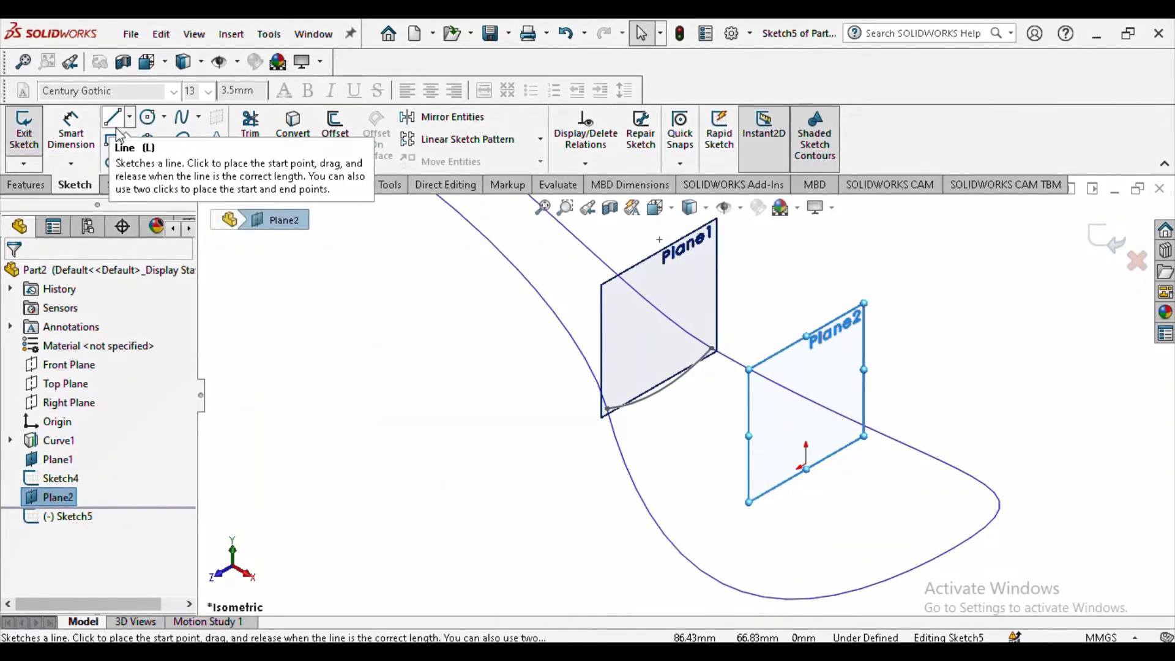
{"action": "left_click", "coordinate": [164, 139]}
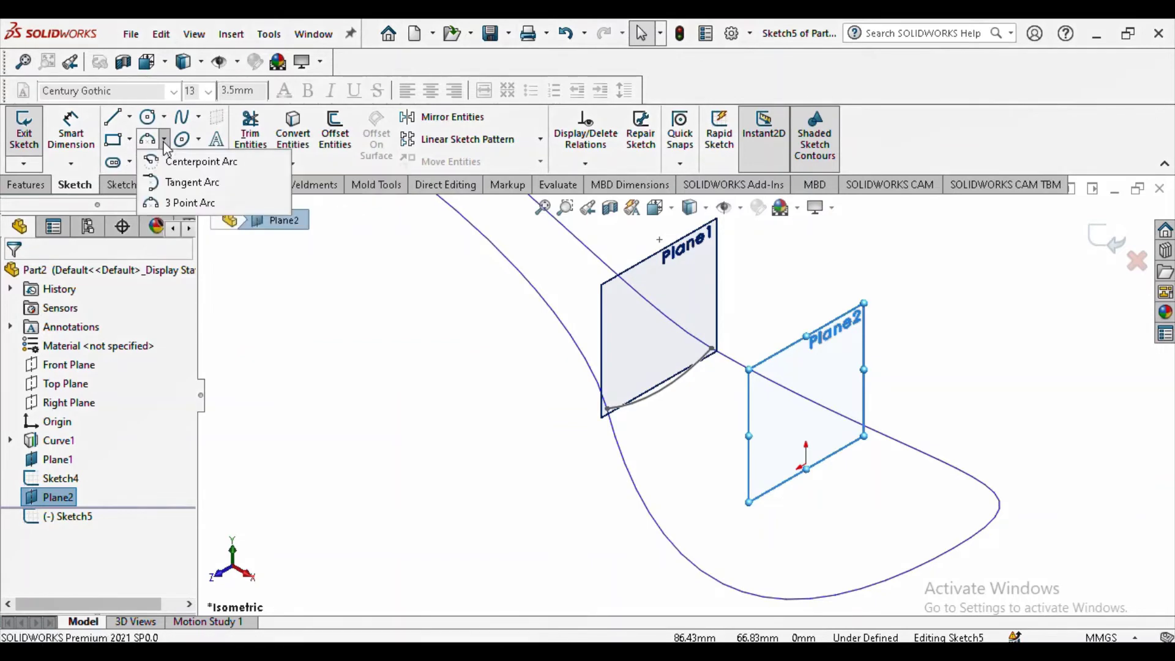
{"action": "left_click", "coordinate": [195, 204]}
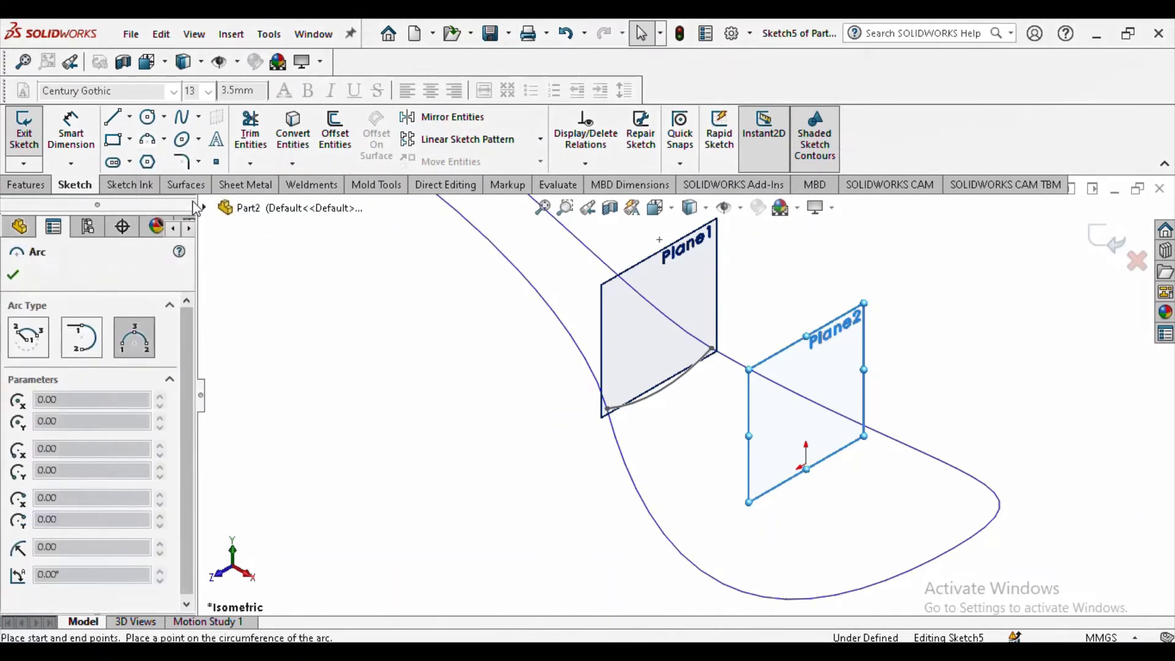
{"action": "left_click", "coordinate": [883, 447]}
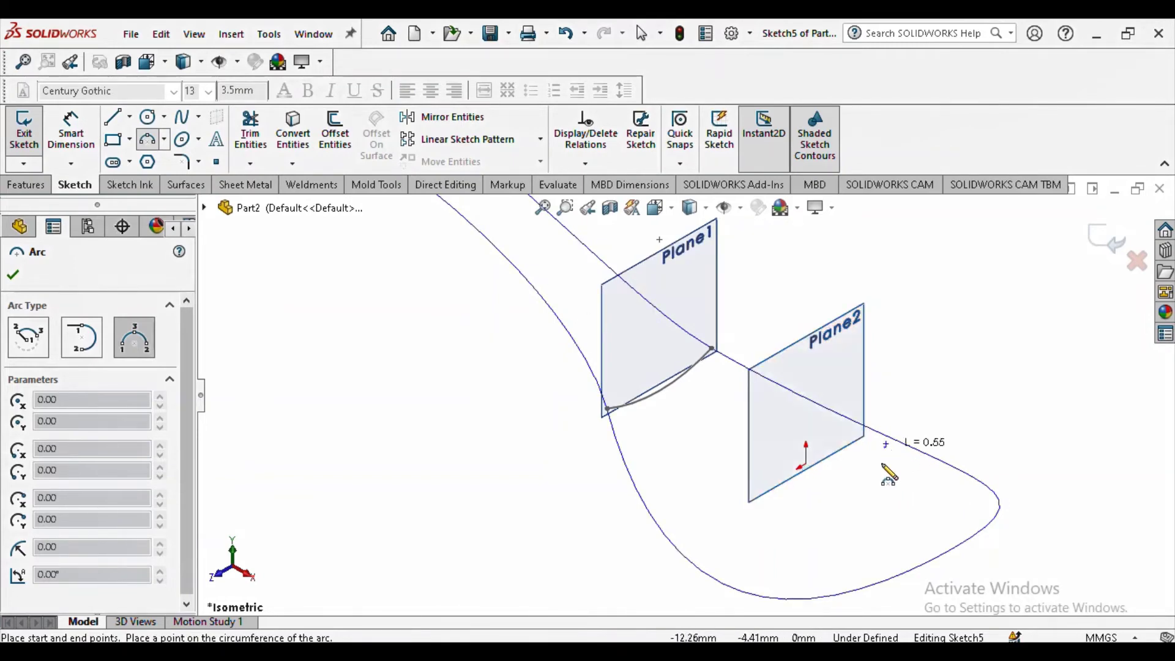
{"action": "left_click", "coordinate": [697, 554]}
{"action": "left_click", "coordinate": [782, 538]}
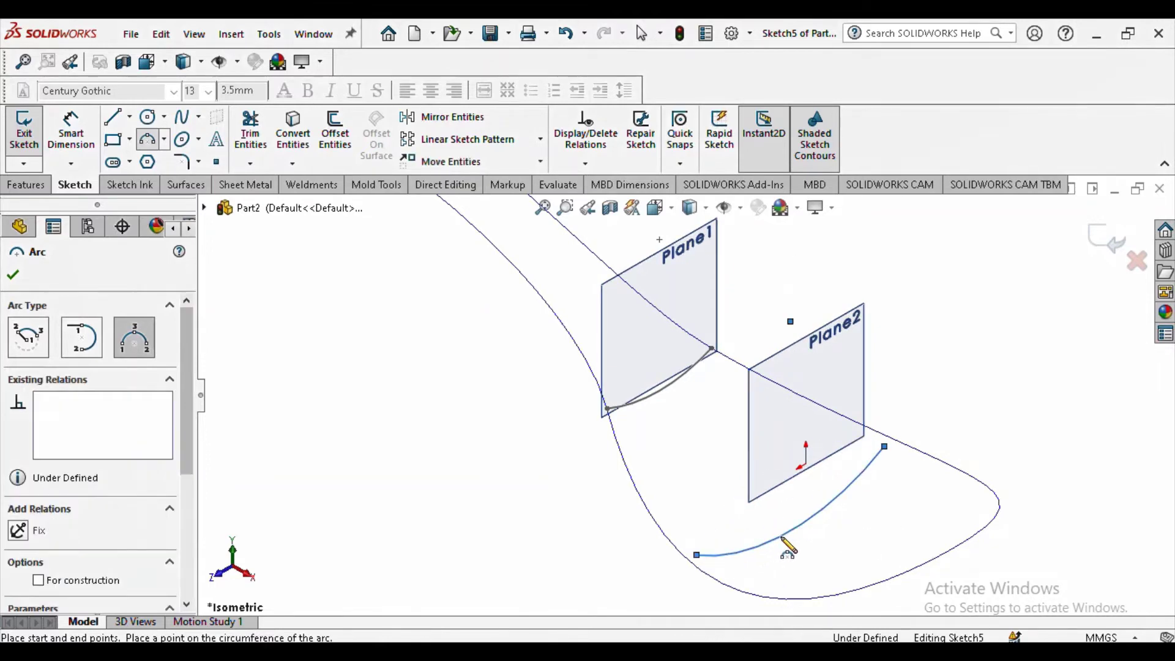
{"action": "key", "text": "Escape"}
{"action": "scroll", "coordinate": [876, 478], "scroll_direction": "down", "scroll_amount": 3}
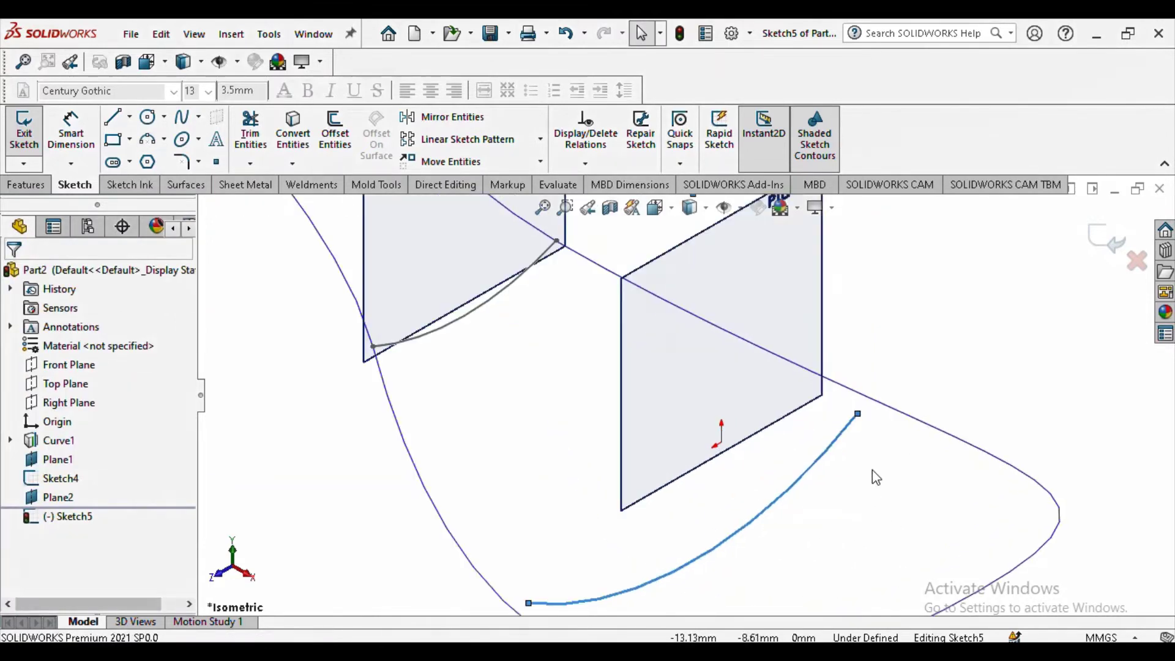
{"action": "left_click", "coordinate": [898, 416], "text": "ctrl"}
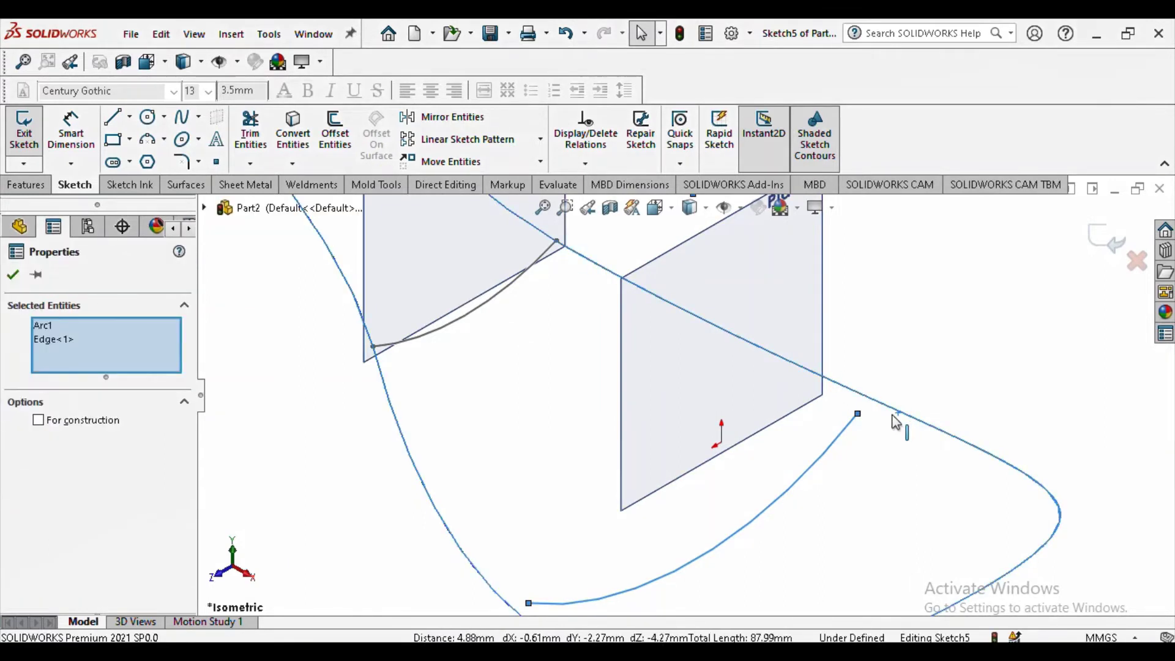
{"action": "left_click", "coordinate": [858, 415], "text": "ctrl"}
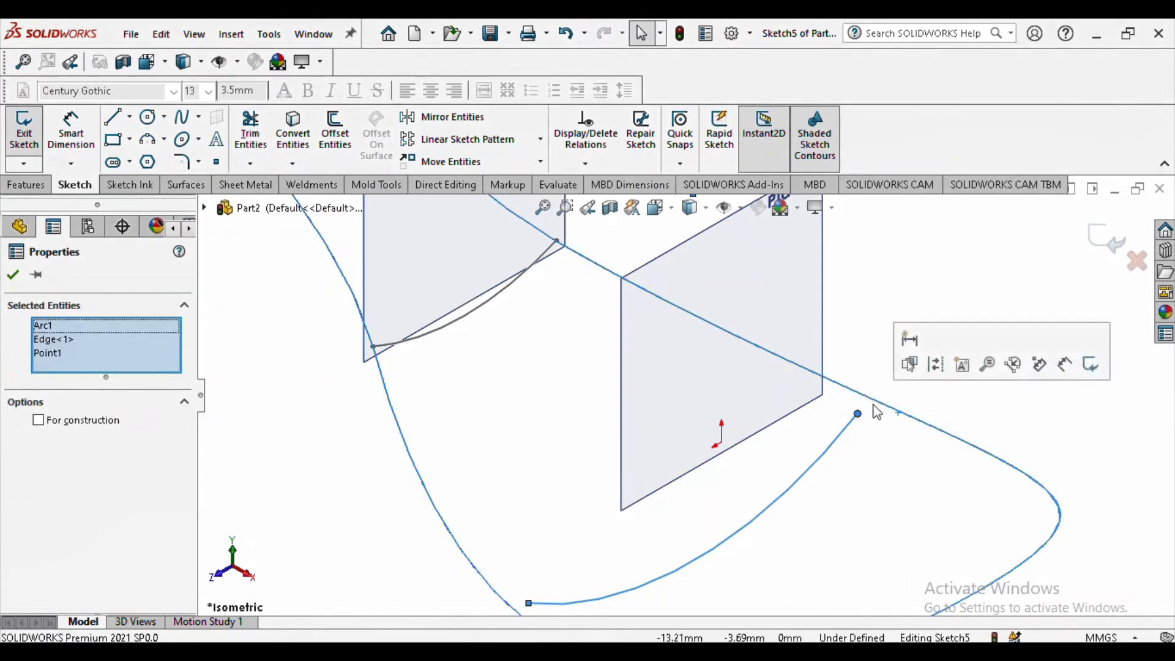
{"action": "left_click", "coordinate": [259, 309]}
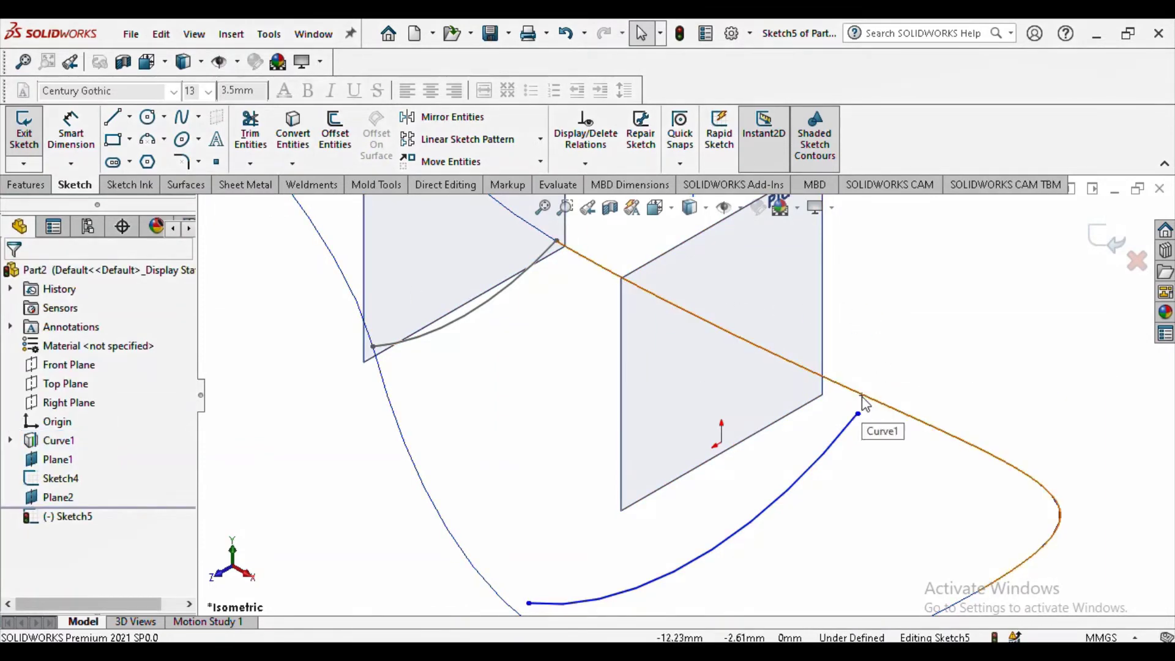
Step: Add a pierce relation between the Plane2 arc's far-side endpoint and the projected curve
{"action": "left_click", "coordinate": [875, 398]}
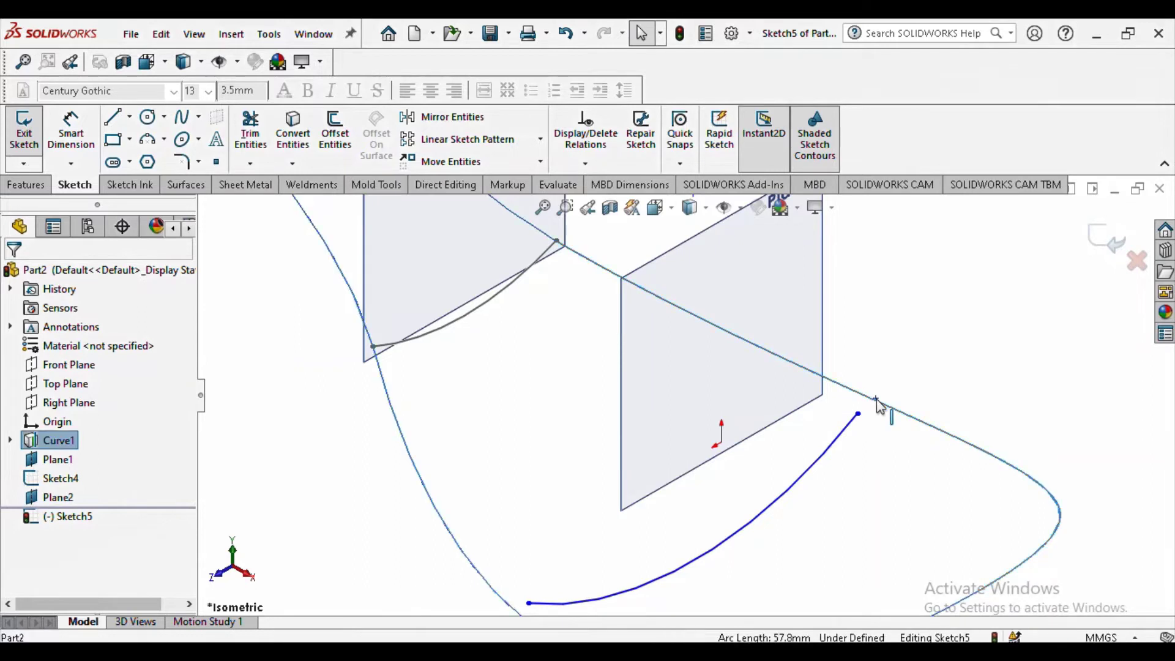
{"action": "left_click", "coordinate": [858, 414], "text": "ctrl"}
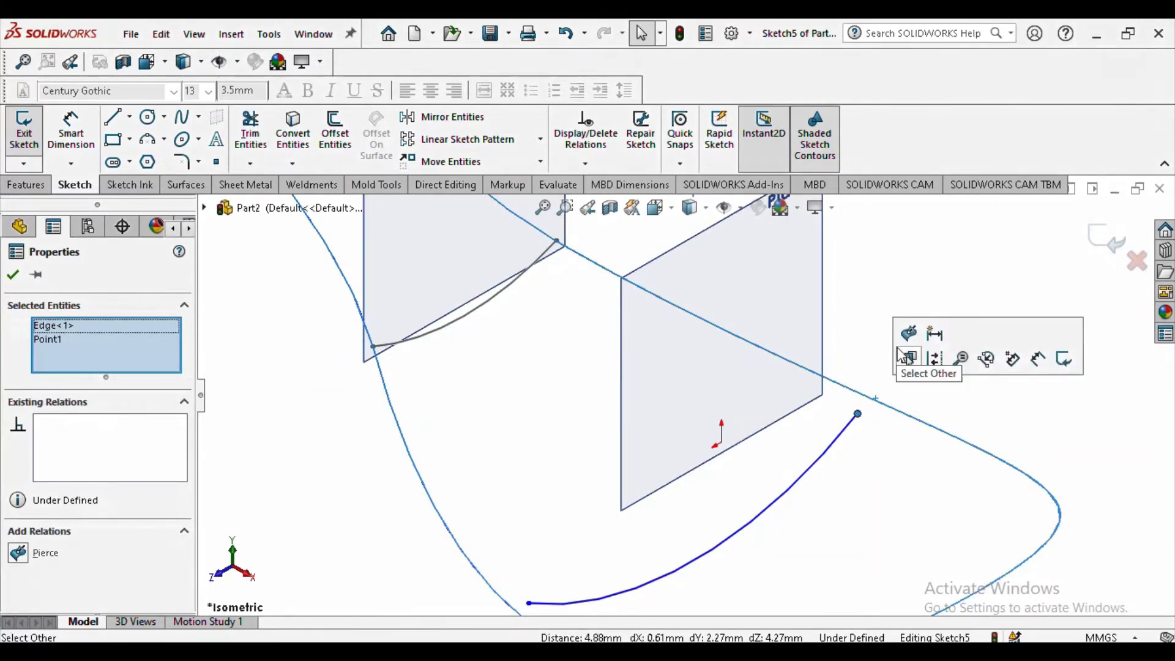
{"action": "left_click", "coordinate": [908, 336]}
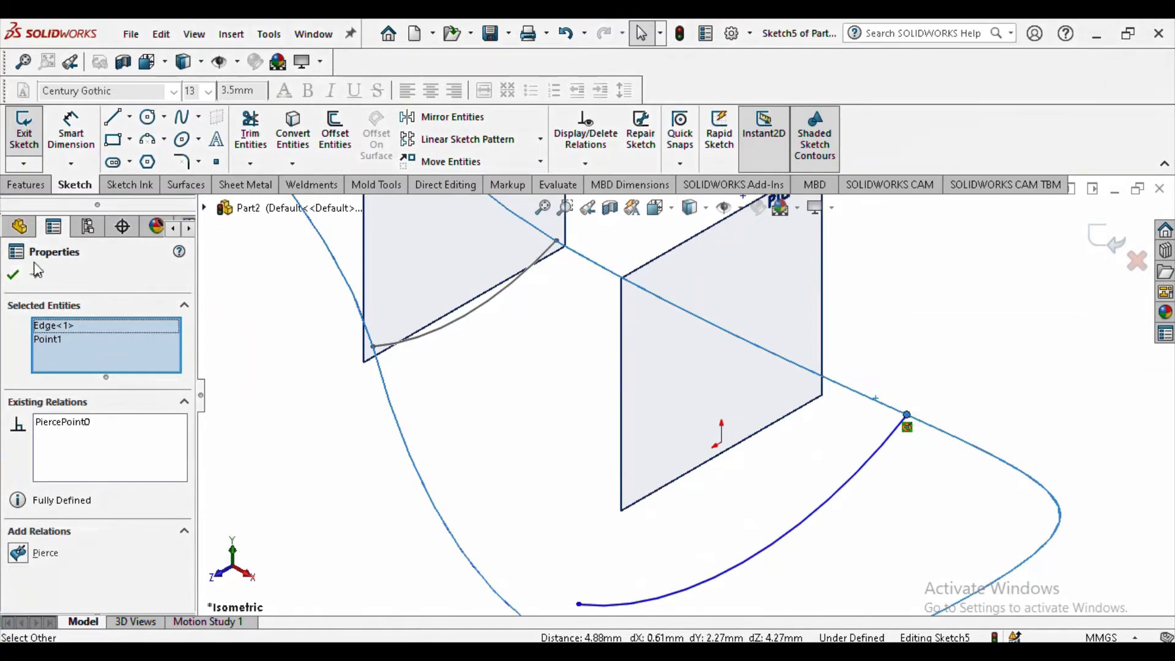
{"action": "left_click", "coordinate": [12, 276]}
Step: Pierce the Plane2 arc's near-side endpoint to the projected curve
{"action": "scroll", "coordinate": [684, 584], "scroll_direction": "up", "scroll_amount": 2}
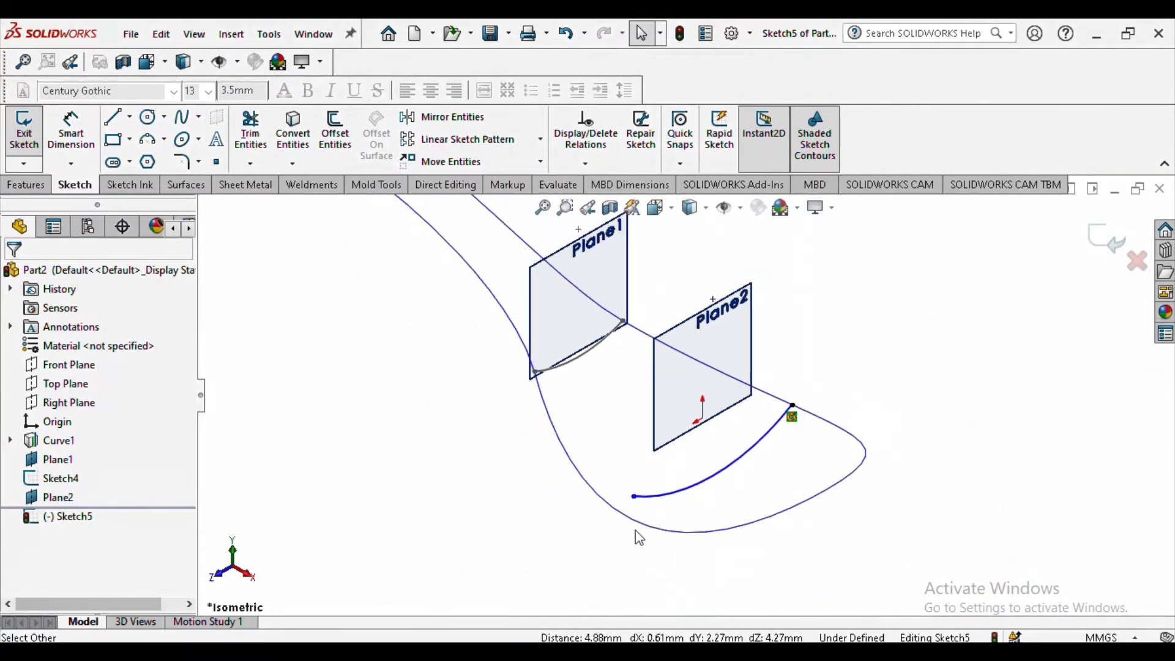
{"action": "scroll", "coordinate": [634, 538], "scroll_direction": "down", "scroll_amount": 5}
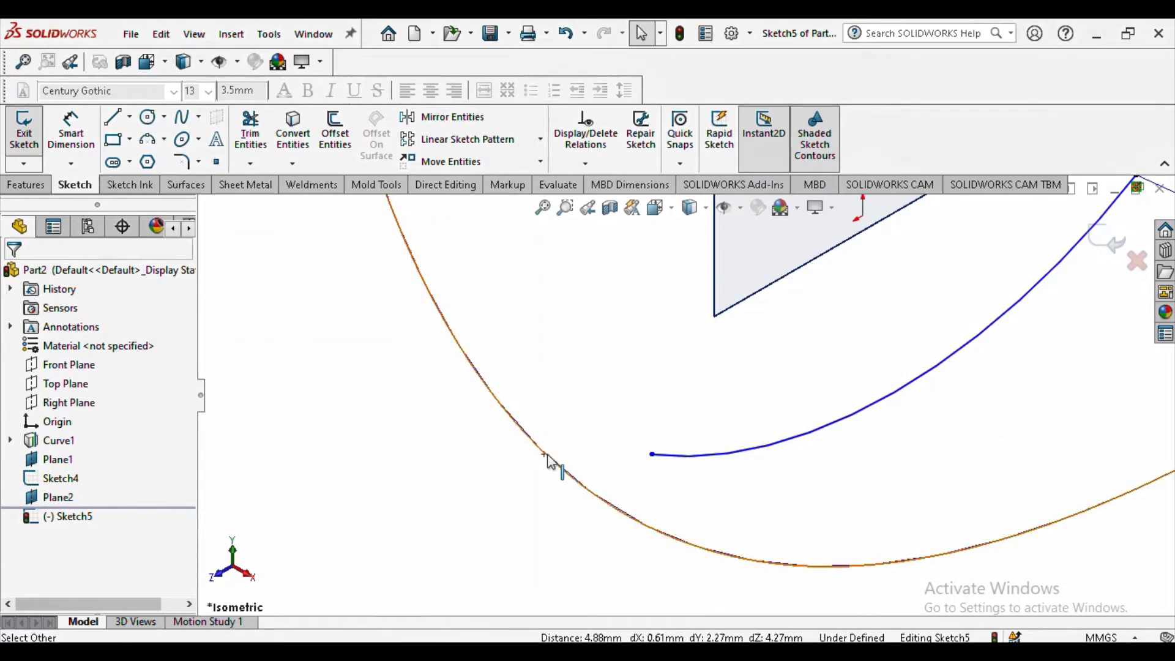
{"action": "left_click", "coordinate": [548, 456]}
{"action": "left_click", "coordinate": [651, 454], "text": "ctrl"}
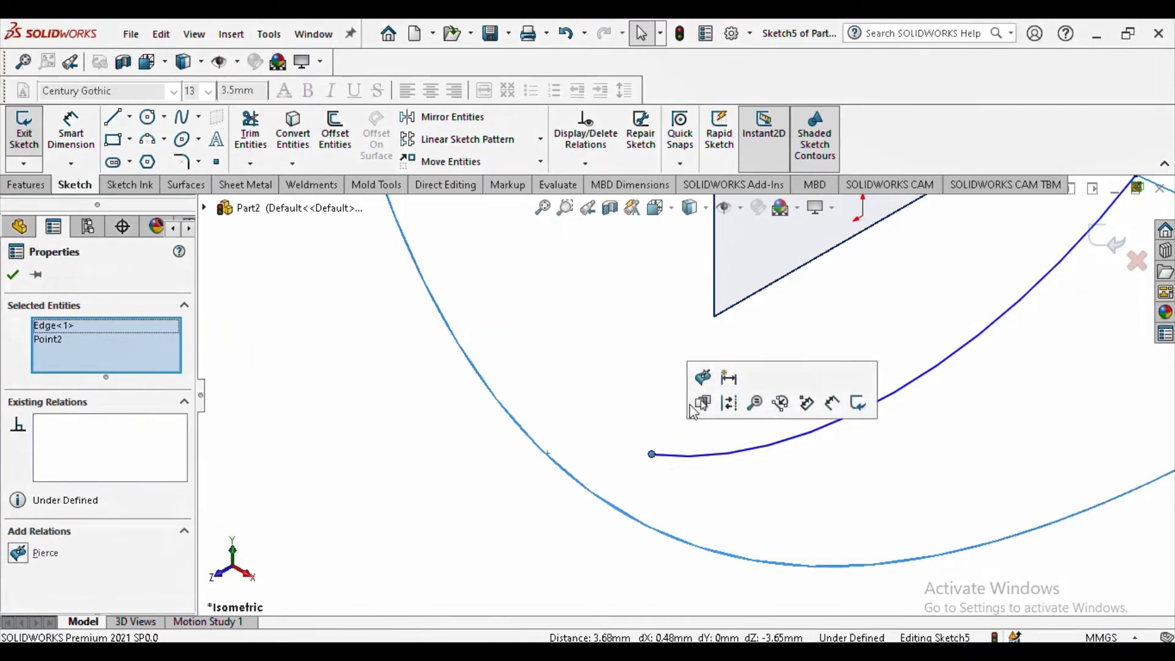
{"action": "left_click", "coordinate": [704, 378]}
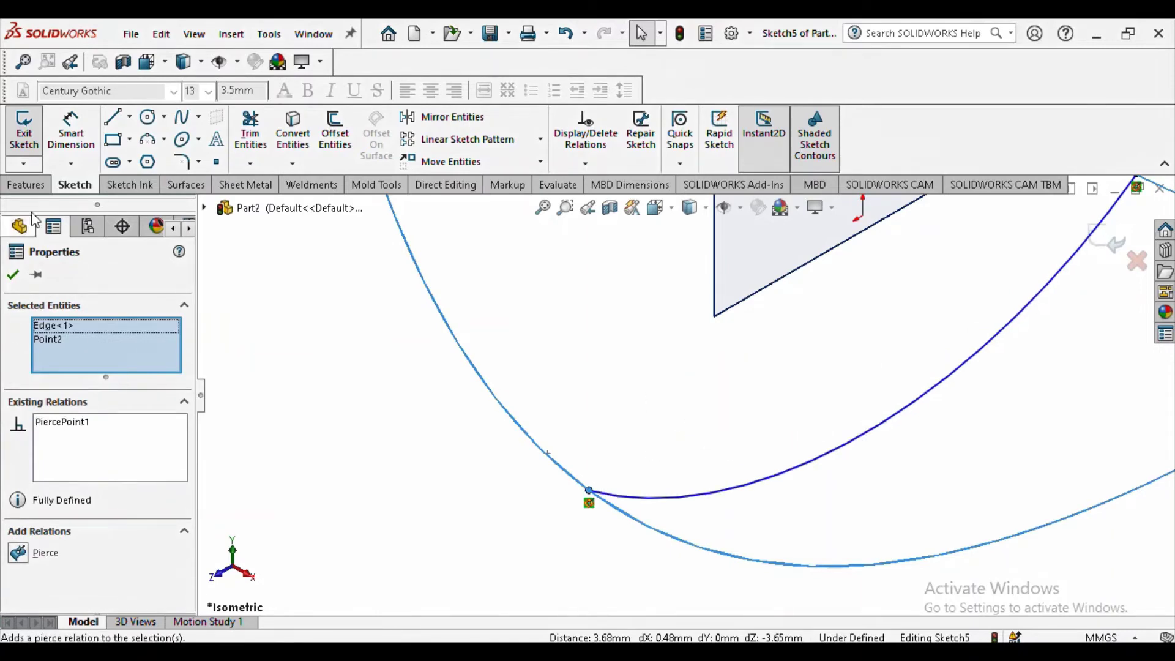
{"action": "left_click", "coordinate": [13, 274]}
Step: Dimension the Plane2 arc's radius at 22 mm and exit the sketch
{"action": "left_click", "coordinate": [47, 61]}
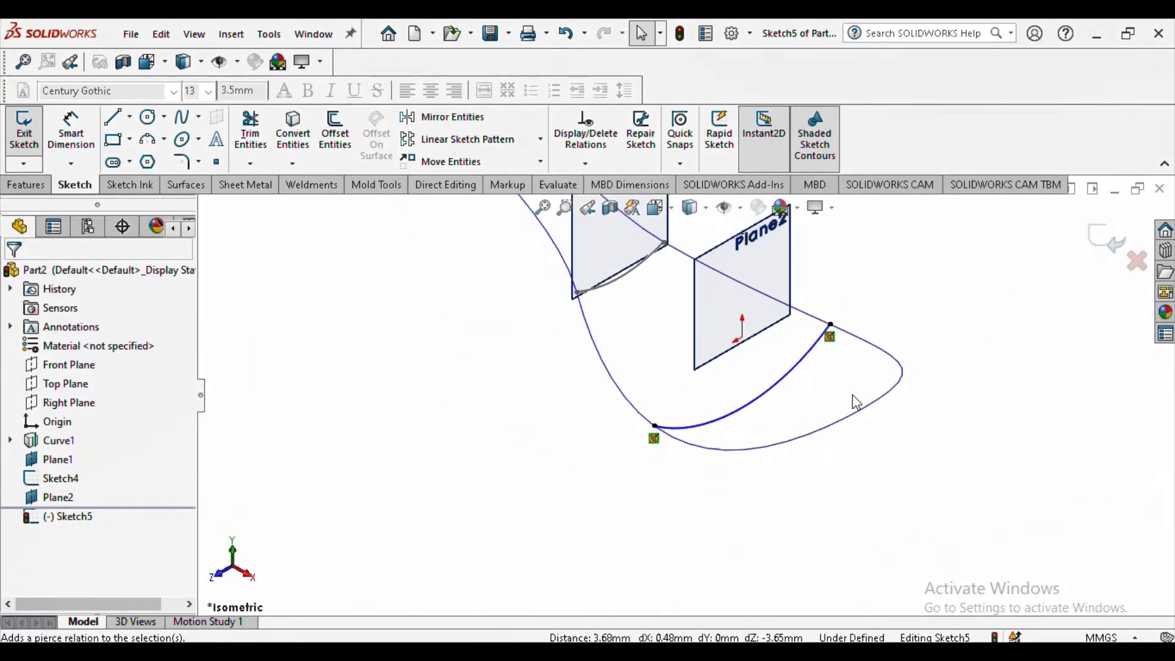
{"action": "left_click", "coordinate": [71, 131]}
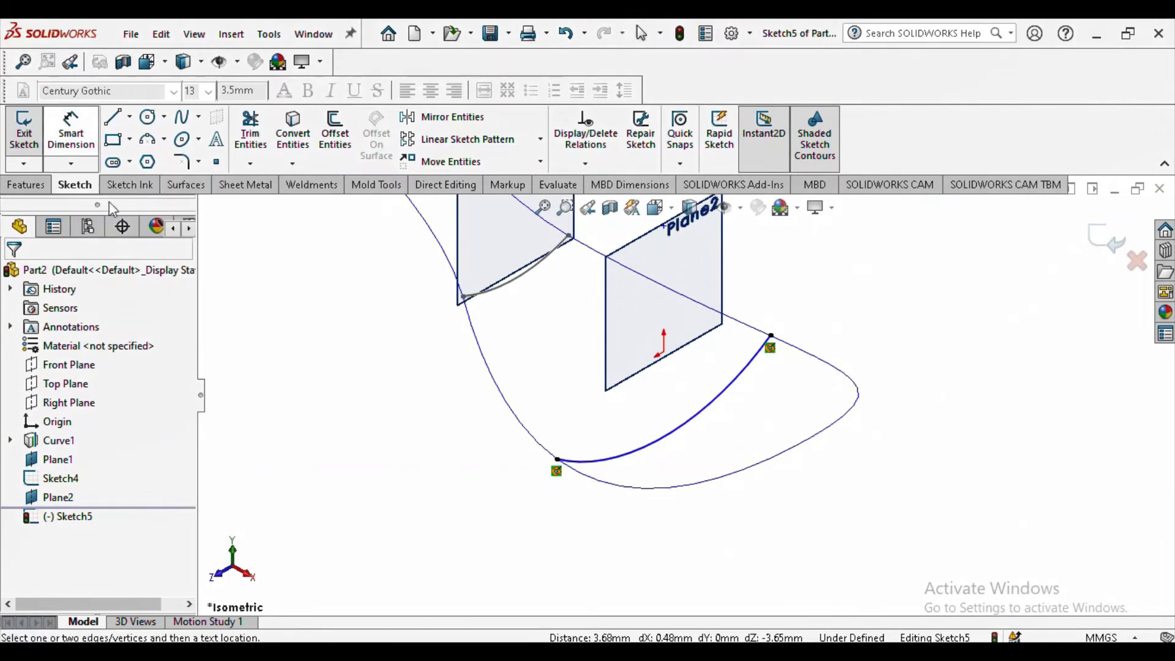
{"action": "left_click", "coordinate": [712, 422]}
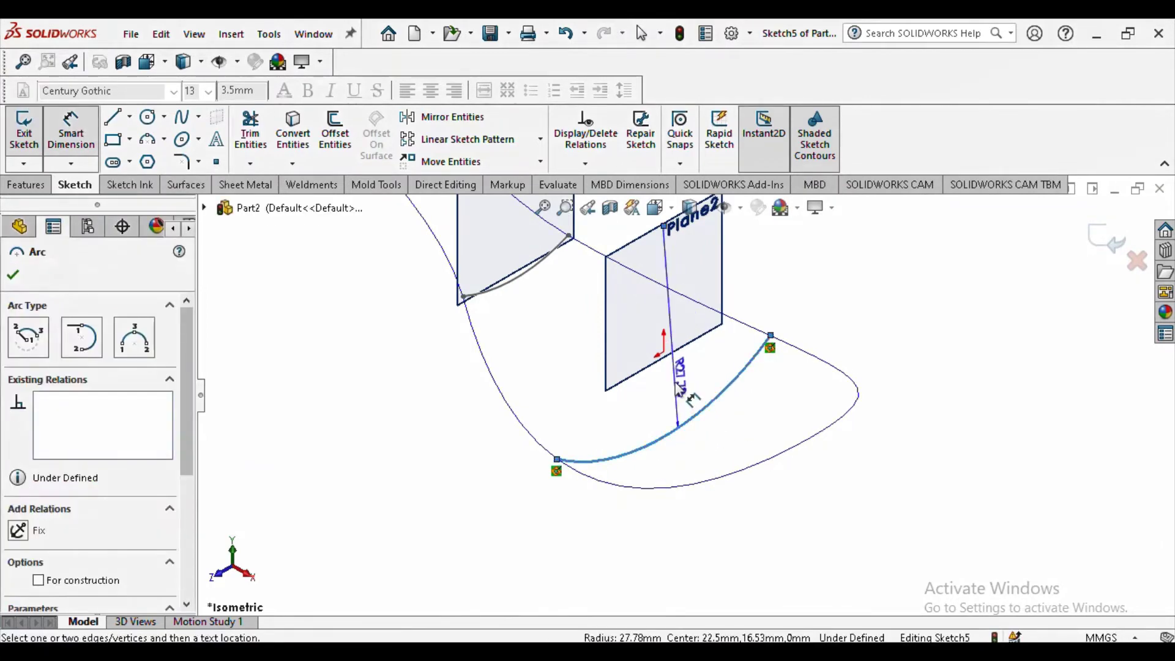
{"action": "left_click", "coordinate": [692, 401]}
{"action": "type", "text": "28"}
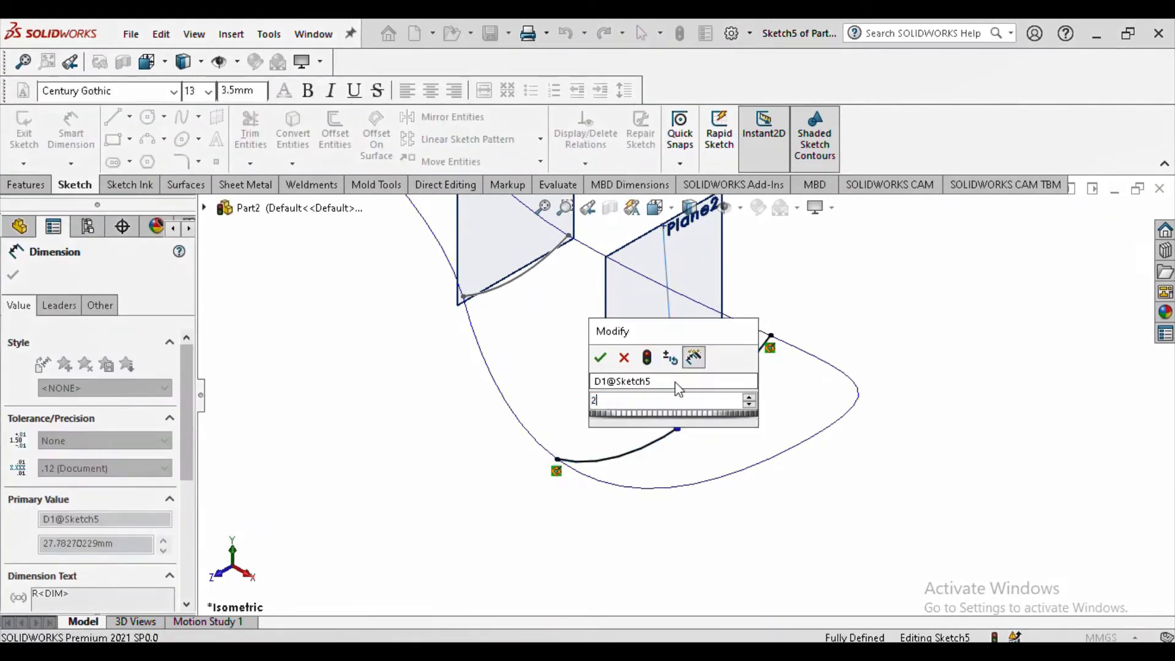
{"action": "key", "text": "Return"}
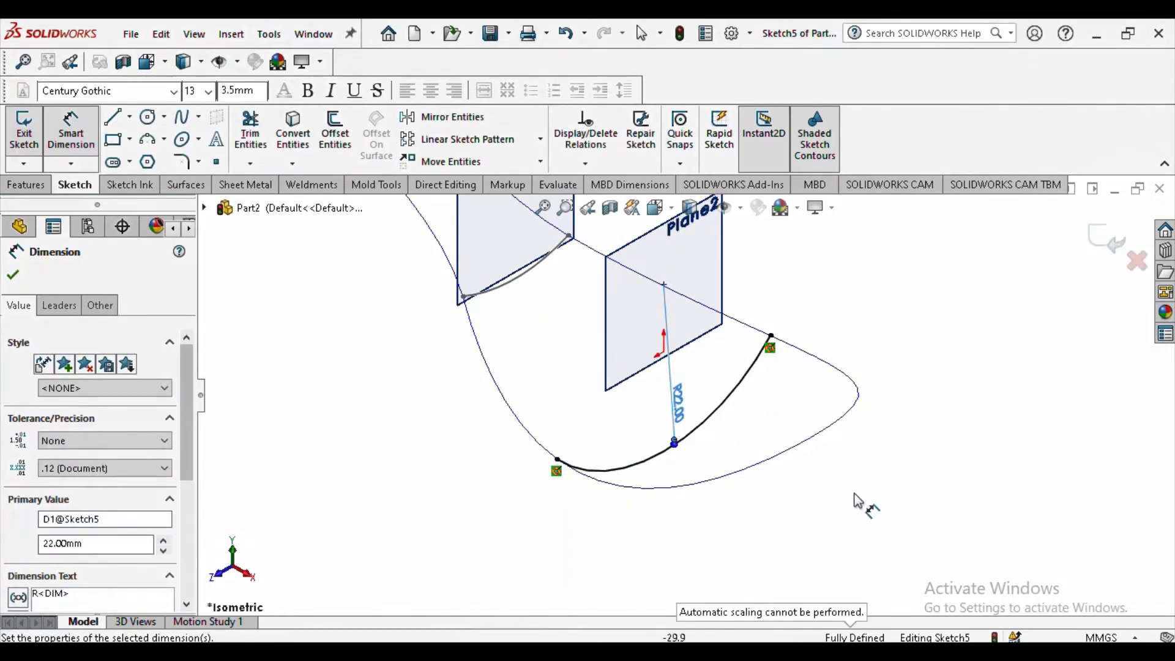
{"action": "left_click", "coordinate": [776, 487]}
{"action": "middle_click_drag", "start_coordinate": [776, 488], "coordinate": [774, 373]}
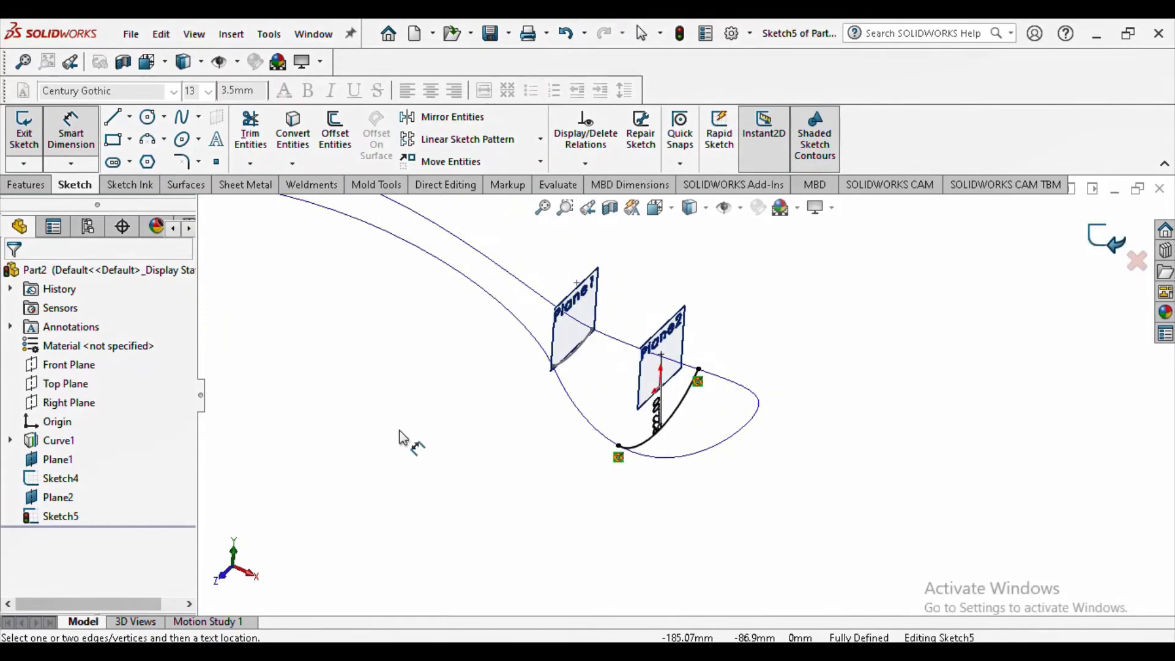
{"action": "key", "text": "ctrl+b"}
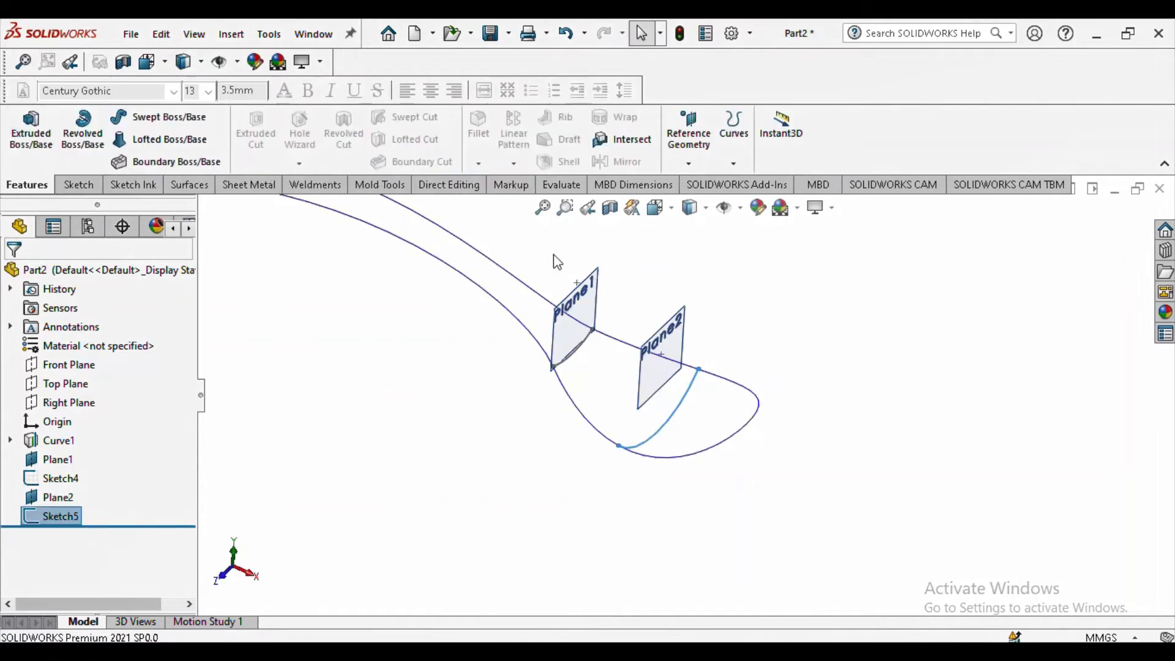
Step: Create a reference plane offset 5 mm from Plane1, on the side toward the open, narrow end of the curve
{"action": "left_click", "coordinate": [689, 138]}
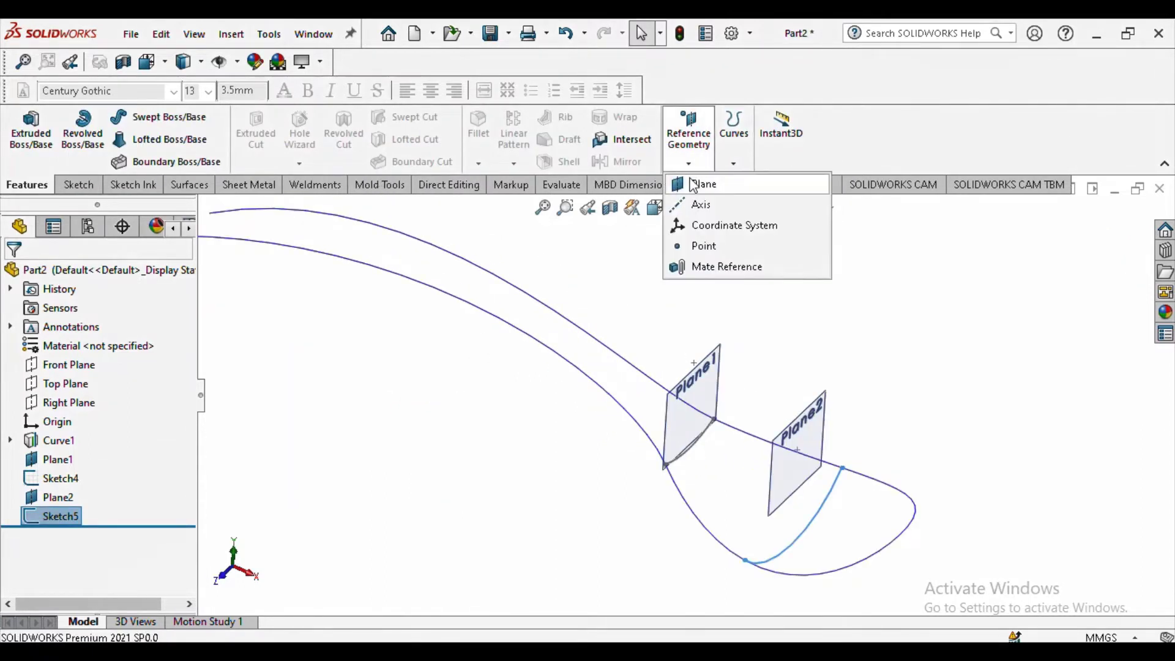
{"action": "left_click", "coordinate": [693, 185]}
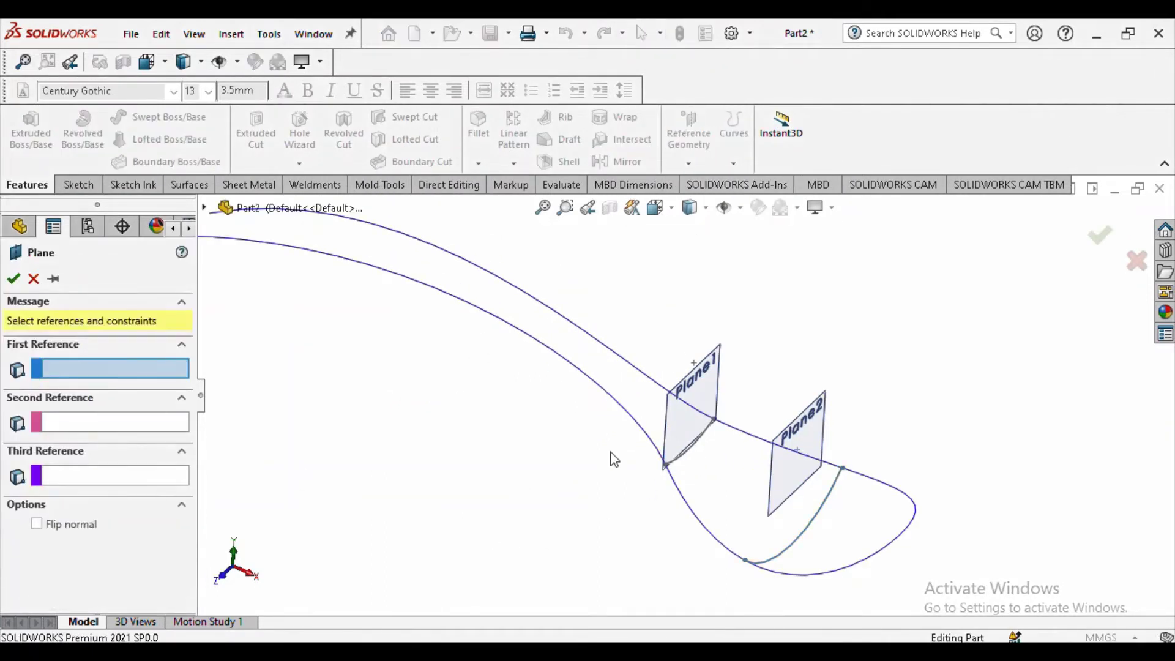
{"action": "left_click", "coordinate": [673, 420]}
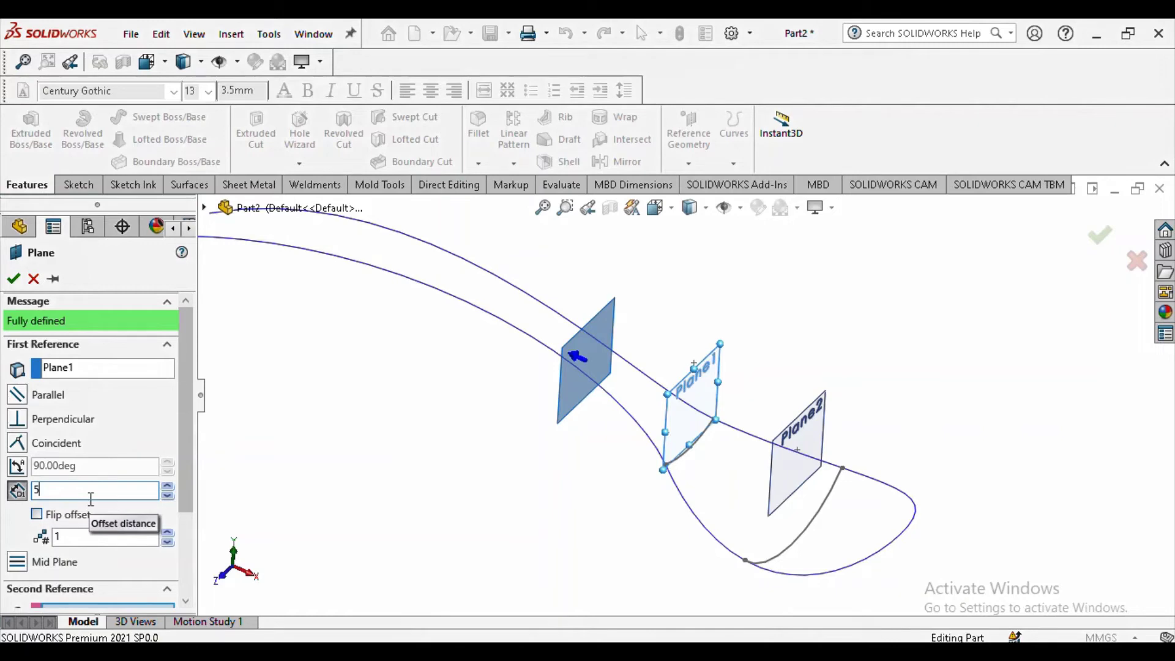
{"action": "key", "text": "Return"}
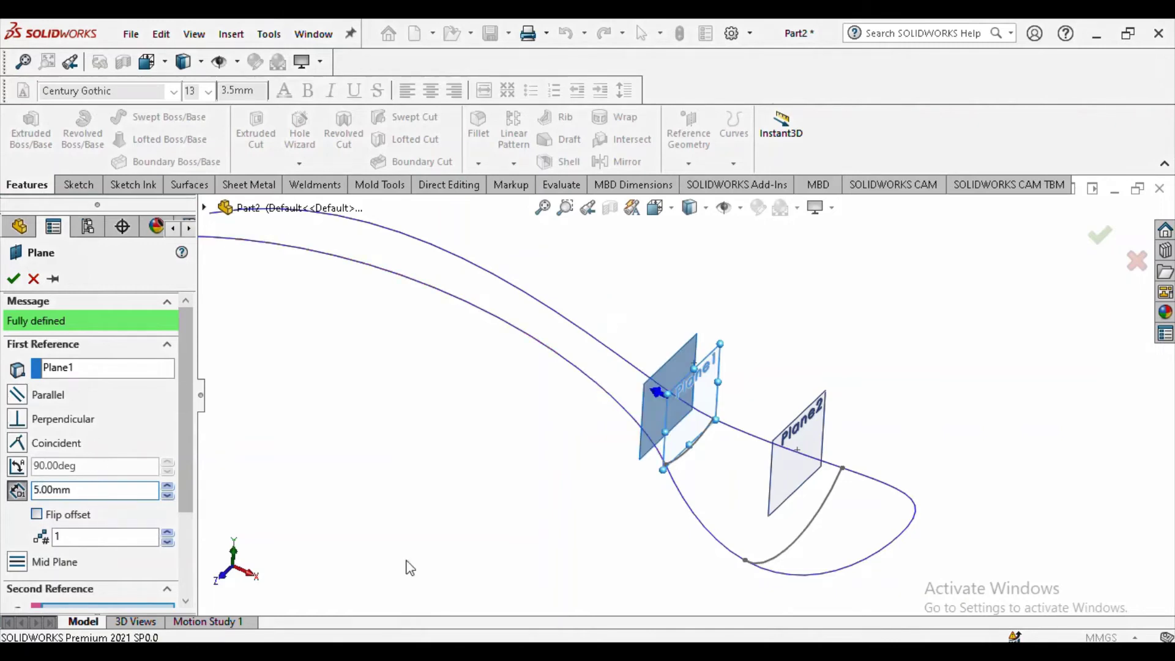
{"action": "left_click", "coordinate": [14, 278]}
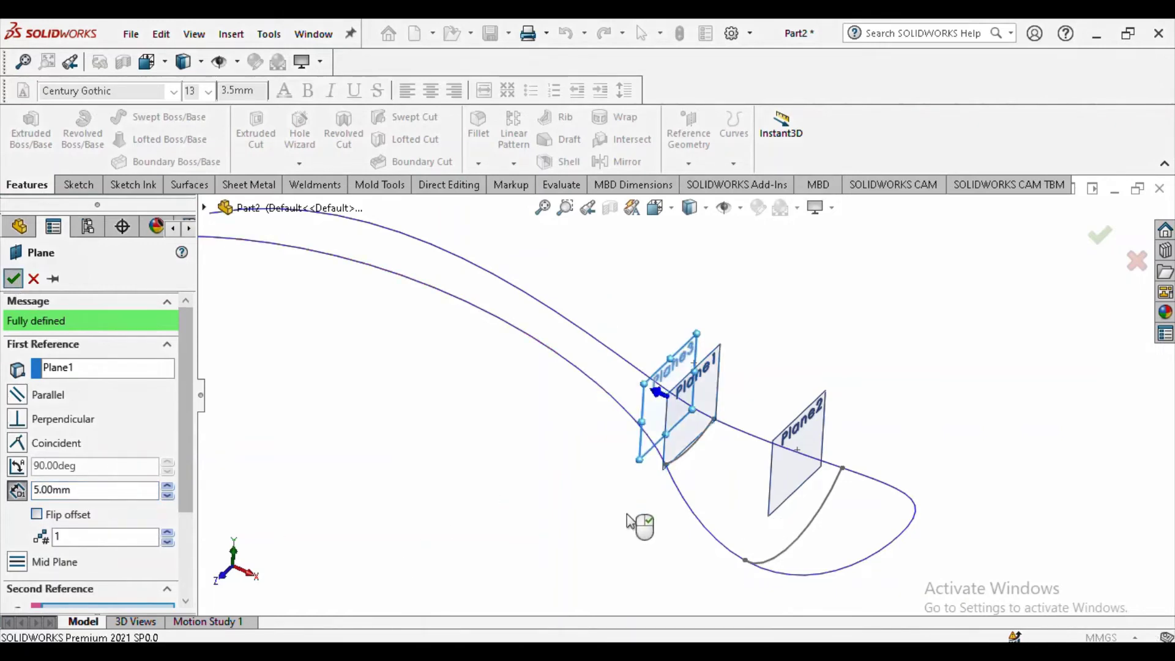
Step: Start a new sketch on Plane3 and show it in isometric view
{"action": "left_click", "coordinate": [62, 185]}
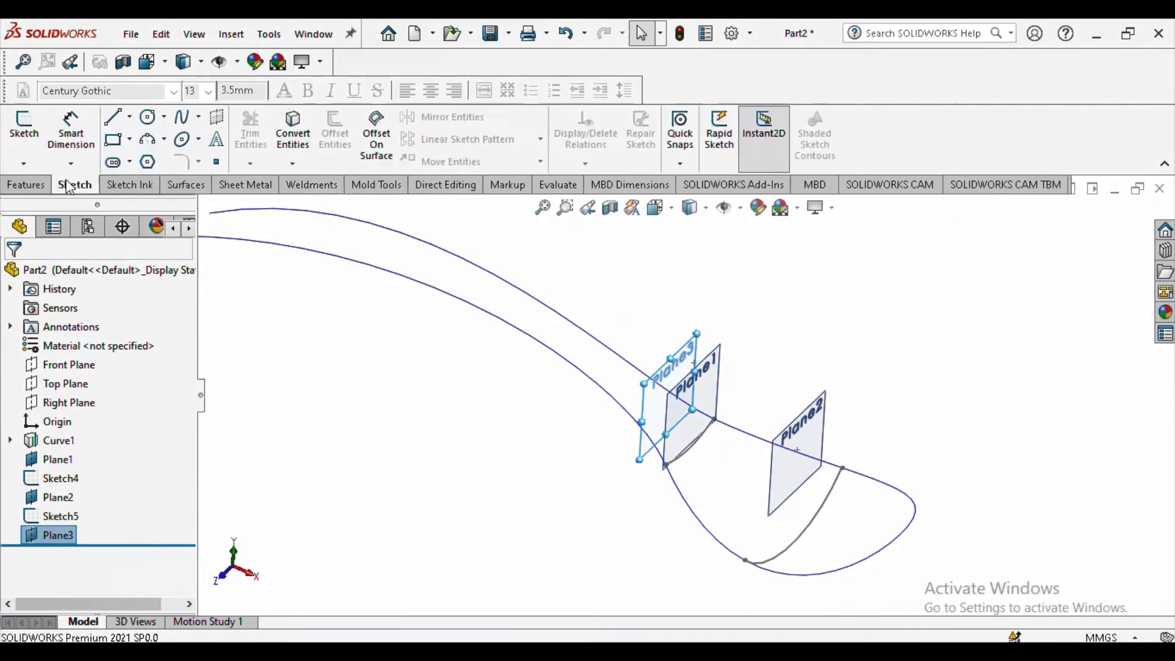
{"action": "left_click", "coordinate": [30, 139]}
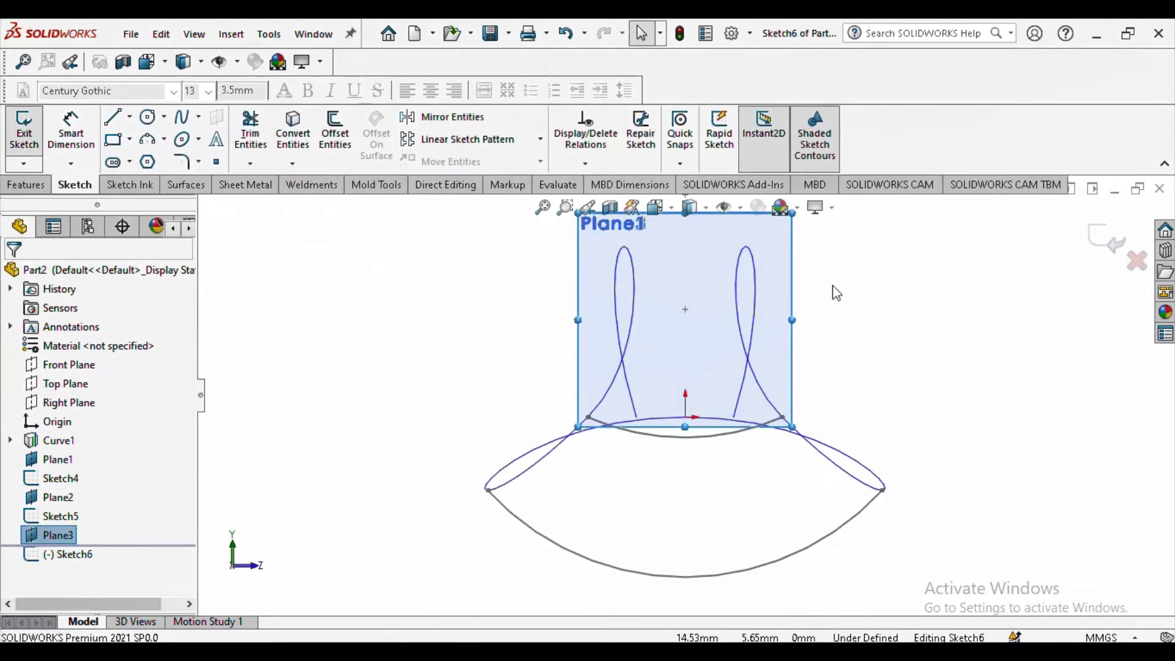
{"action": "left_click", "coordinate": [672, 210]}
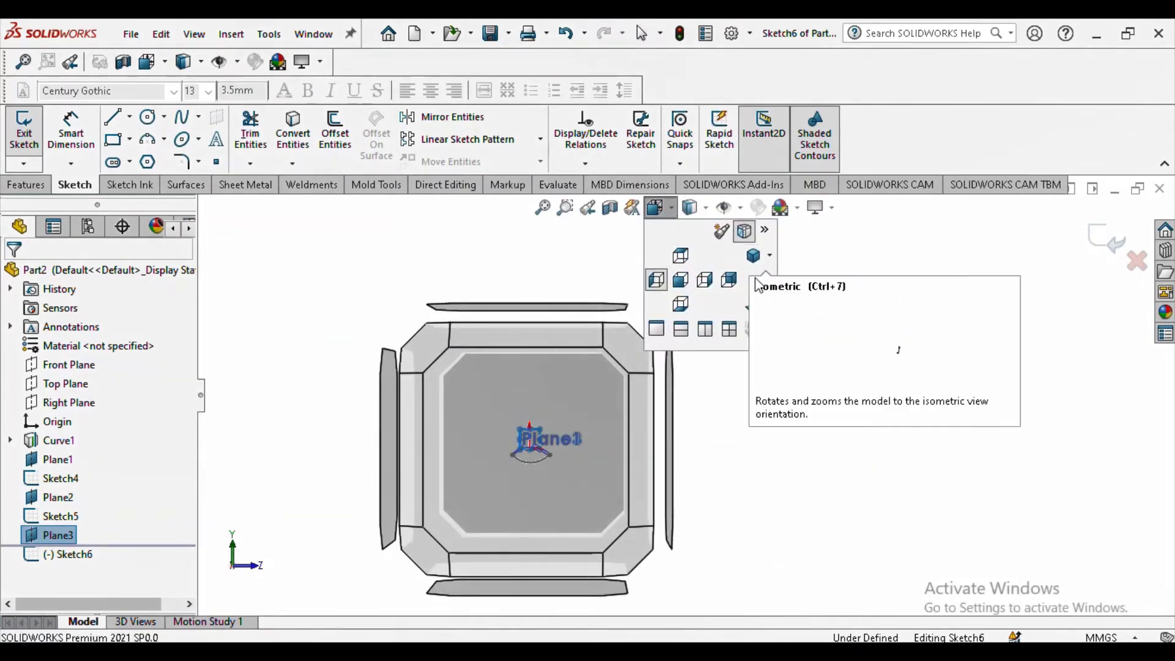
{"action": "left_click", "coordinate": [752, 255]}
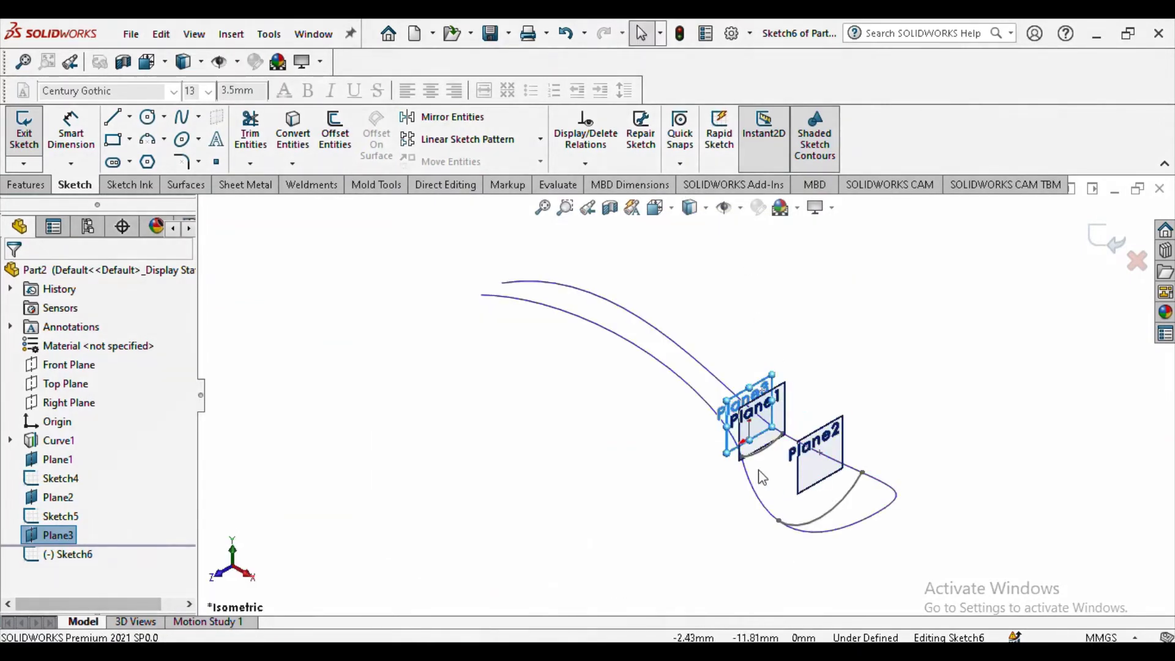
{"action": "scroll", "coordinate": [750, 455], "scroll_direction": "down", "scroll_amount": 2}
{"action": "scroll", "coordinate": [745, 446], "scroll_direction": "down", "scroll_amount": 2}
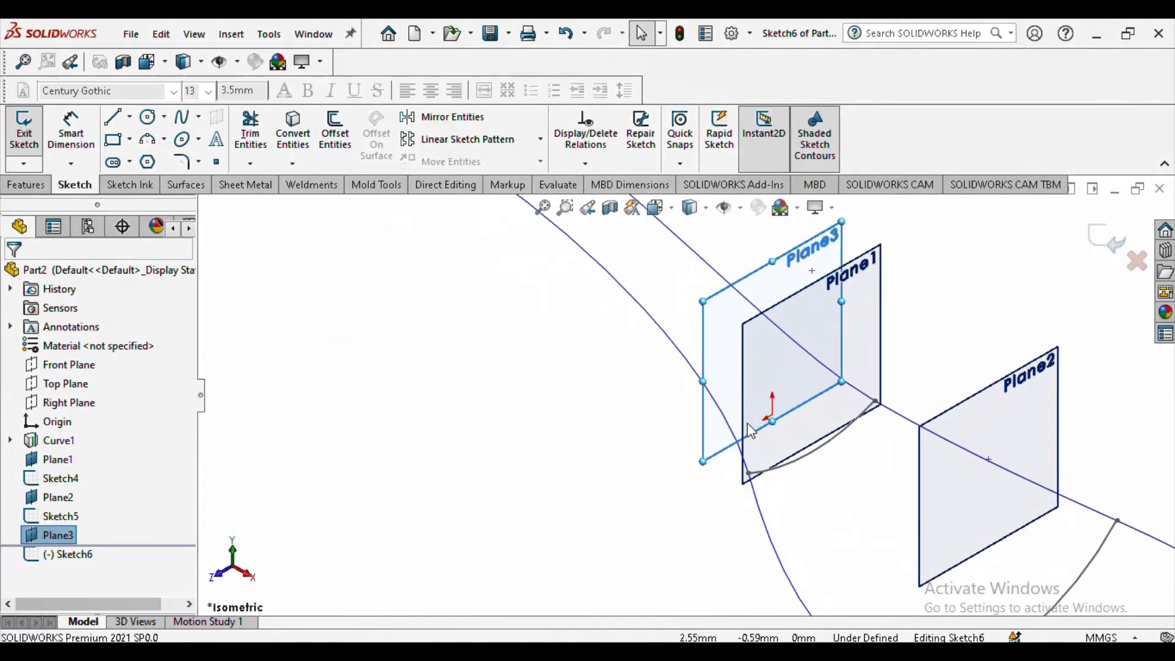
Step: Sketch a downward-bulging three-point arc below Plane3's lower edge, with its ends near the two sides of the curve
{"action": "left_click", "coordinate": [164, 140]}
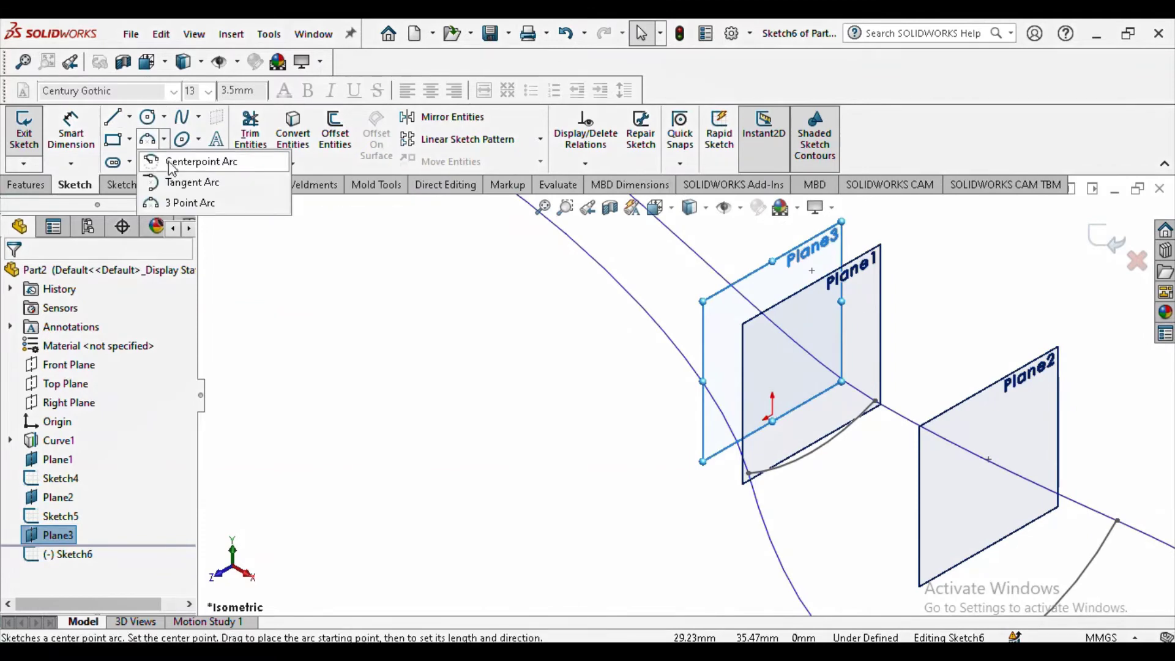
{"action": "left_click", "coordinate": [190, 204]}
{"action": "scroll", "coordinate": [842, 410], "scroll_direction": "down", "scroll_amount": 2}
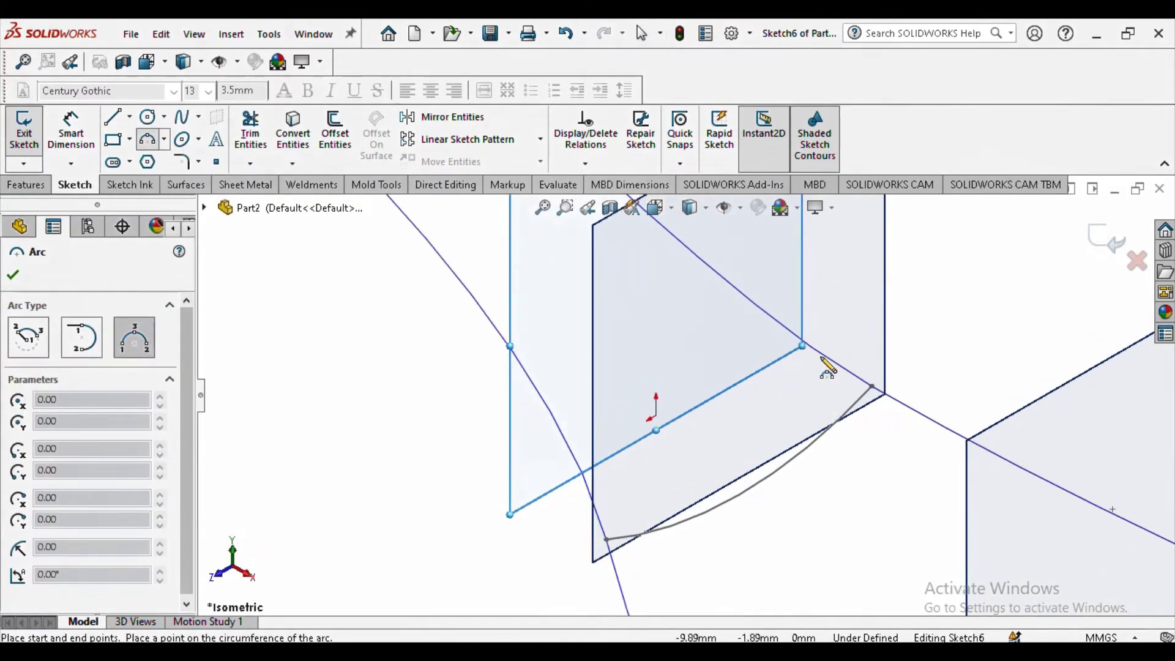
{"action": "left_click", "coordinate": [814, 357]}
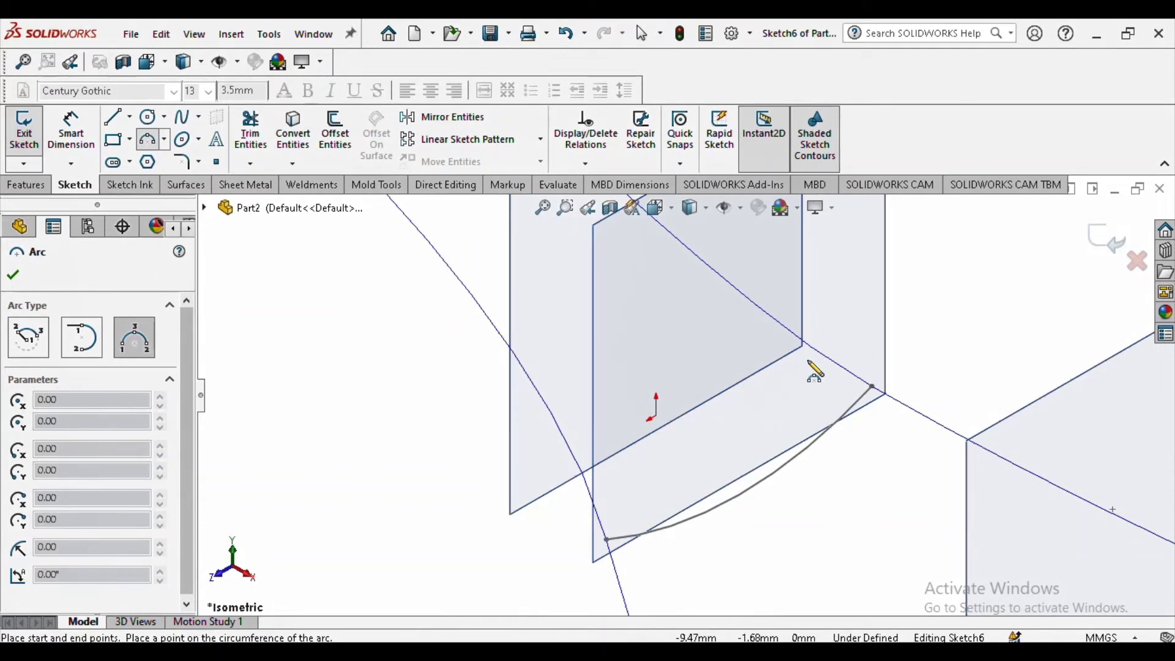
{"action": "left_click", "coordinate": [600, 480]}
{"action": "left_click", "coordinate": [651, 487]}
{"action": "key", "text": "Escape"}
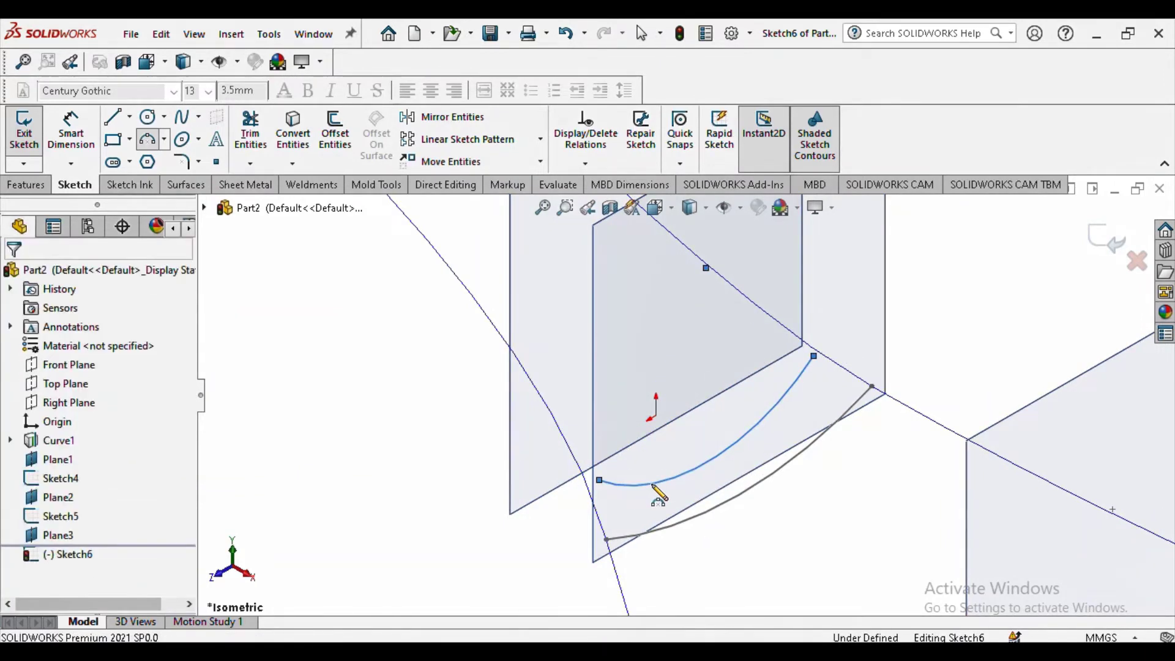
{"action": "left_click", "coordinate": [823, 361], "text": "ctrl"}
{"action": "left_click", "coordinate": [814, 358], "text": "ctrl"}
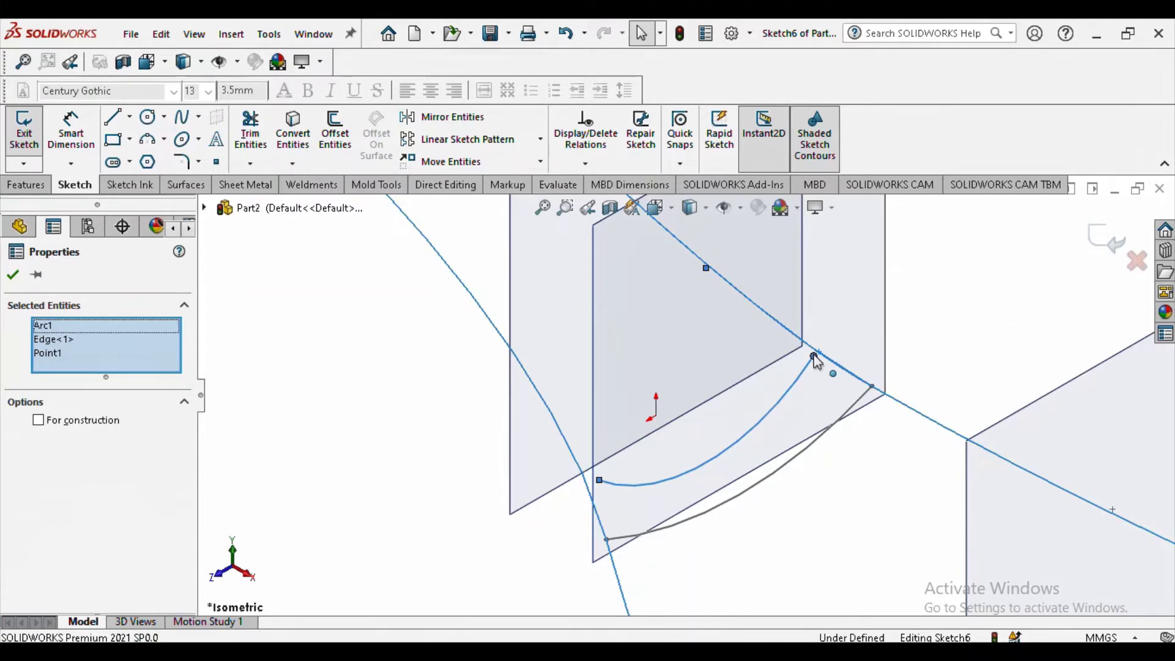
{"action": "key", "text": "Escape"}
Step: Add a pierce relation between the Plane3 arc's endpoint on the far side and the projected curve
{"action": "scroll", "coordinate": [854, 341], "scroll_direction": "down", "scroll_amount": 5}
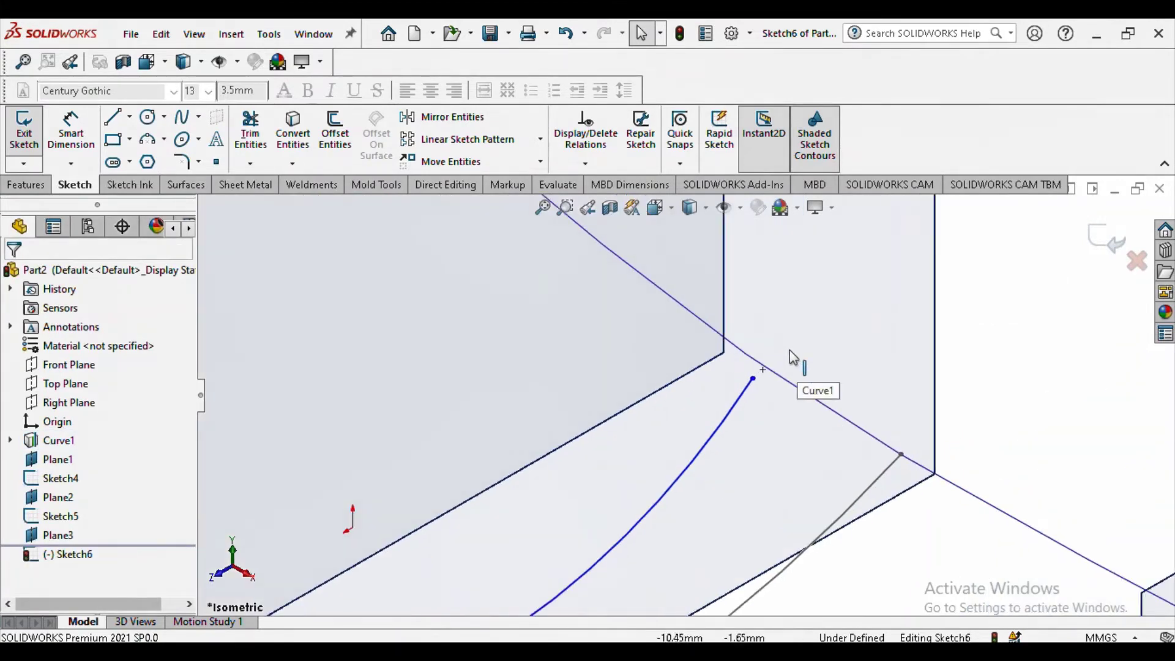
{"action": "left_click", "coordinate": [752, 380]}
{"action": "left_click", "coordinate": [752, 380], "text": "ctrl"}
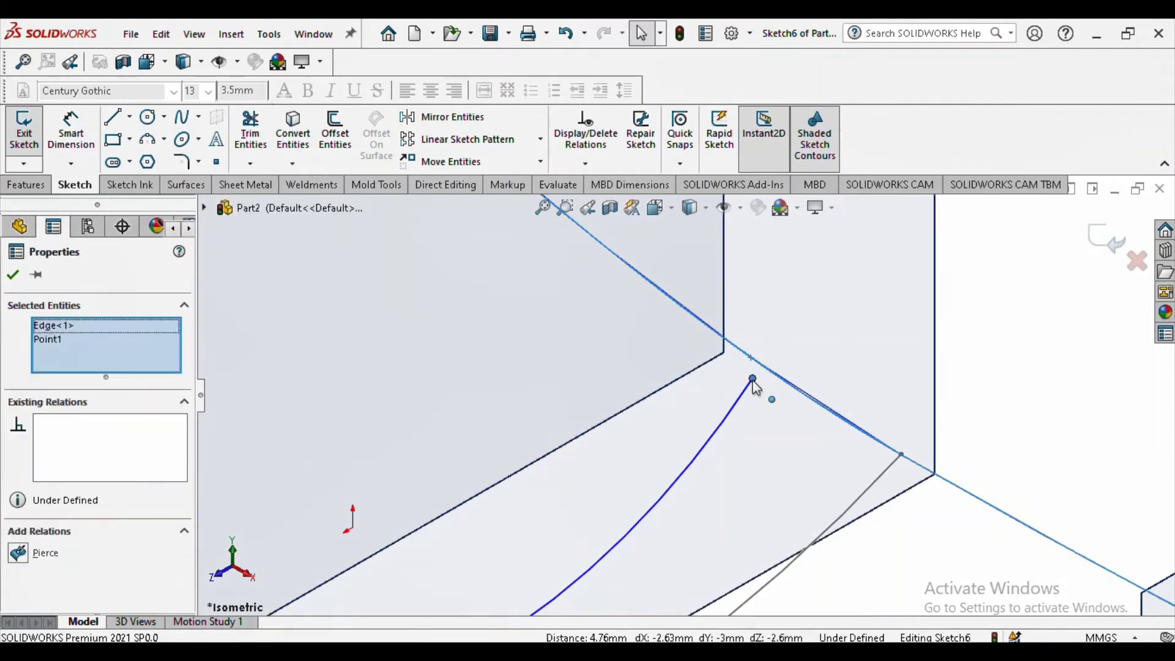
{"action": "left_click", "coordinate": [802, 304]}
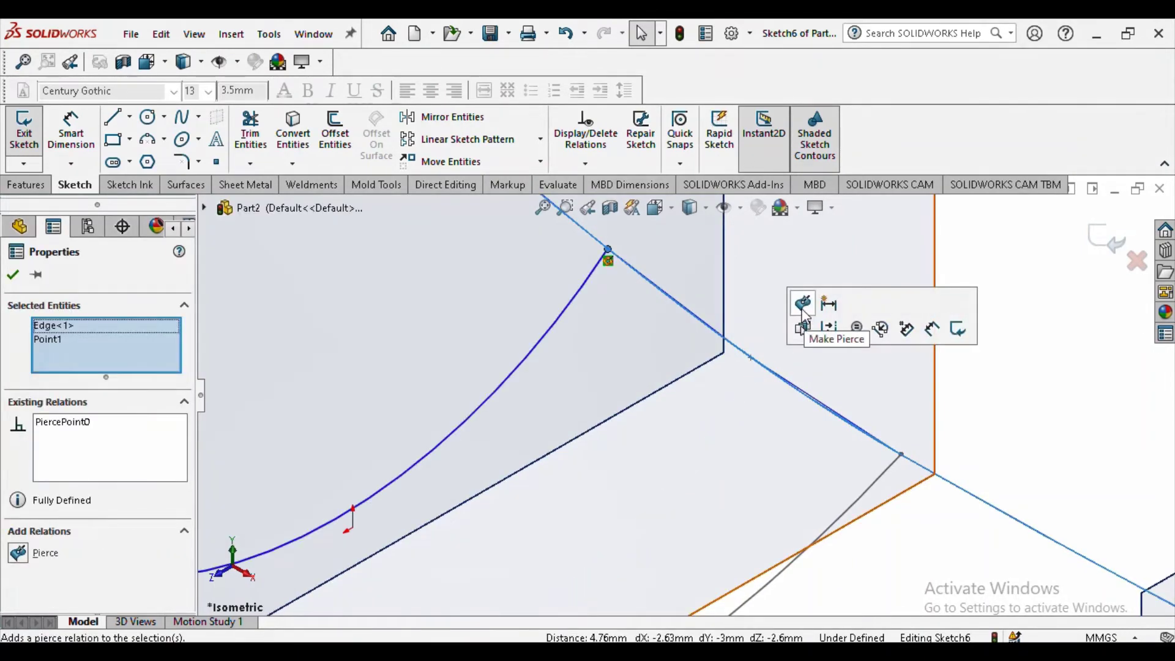
{"action": "left_click", "coordinate": [13, 275]}
Step: Add a pierce relation between the Plane3 arc's other endpoint, on the near side, and the projected curve
{"action": "scroll", "coordinate": [488, 420], "scroll_direction": "up", "scroll_amount": 5}
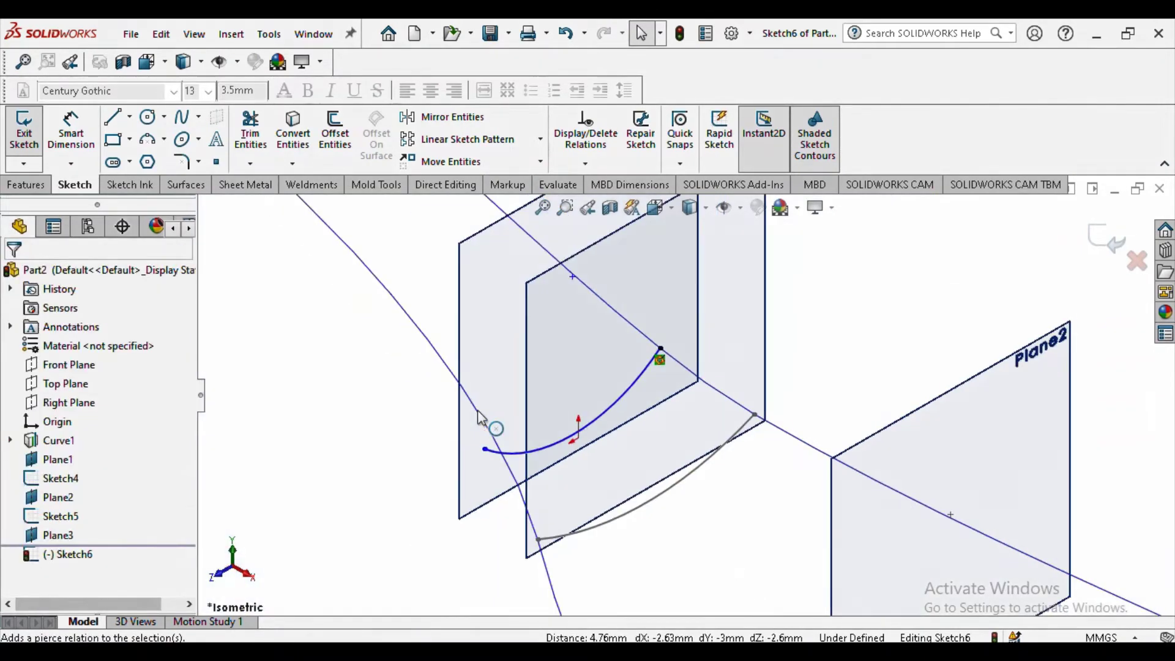
{"action": "scroll", "coordinate": [490, 438], "scroll_direction": "down", "scroll_amount": 6}
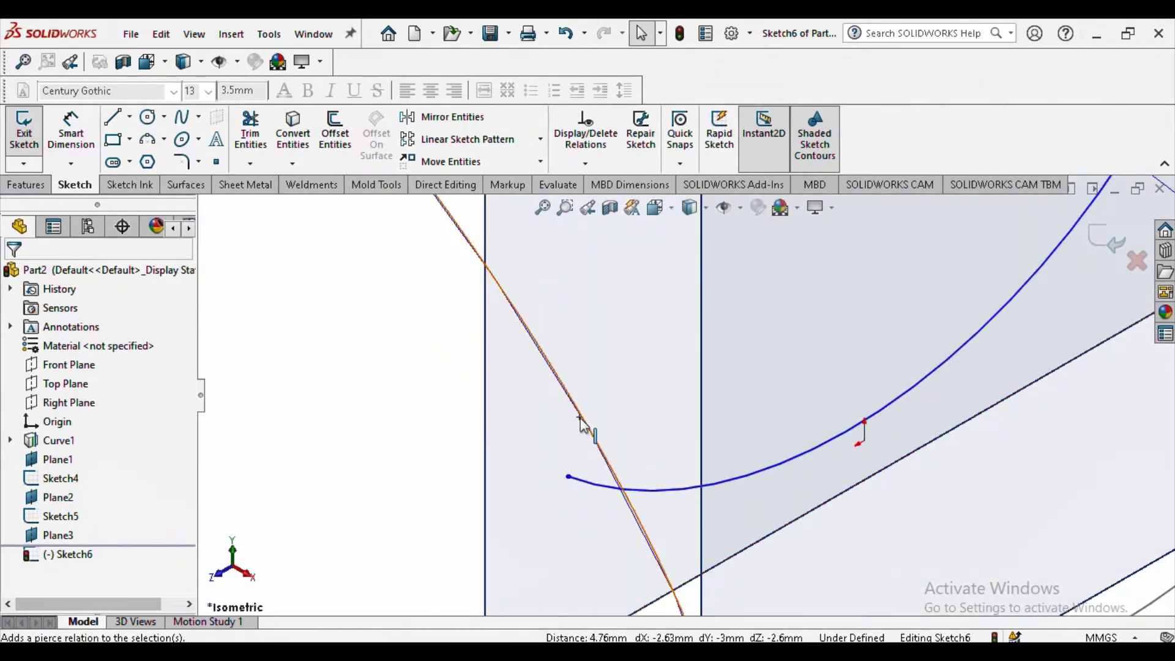
{"action": "left_click", "coordinate": [580, 422]}
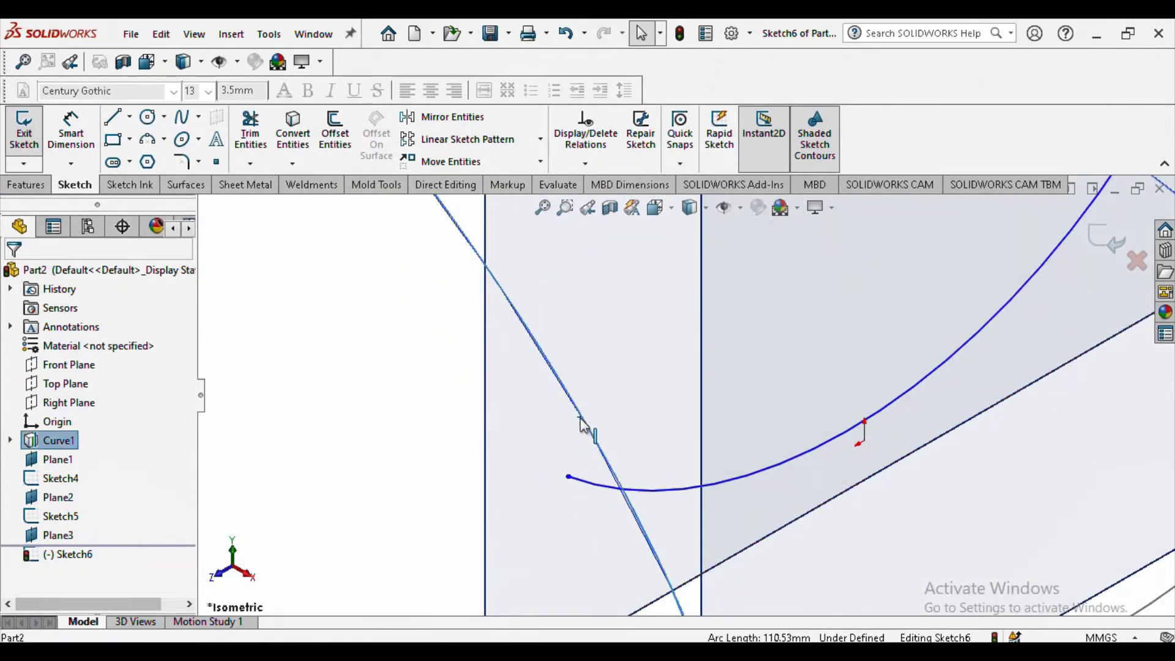
{"action": "left_click", "coordinate": [569, 478], "text": "ctrl"}
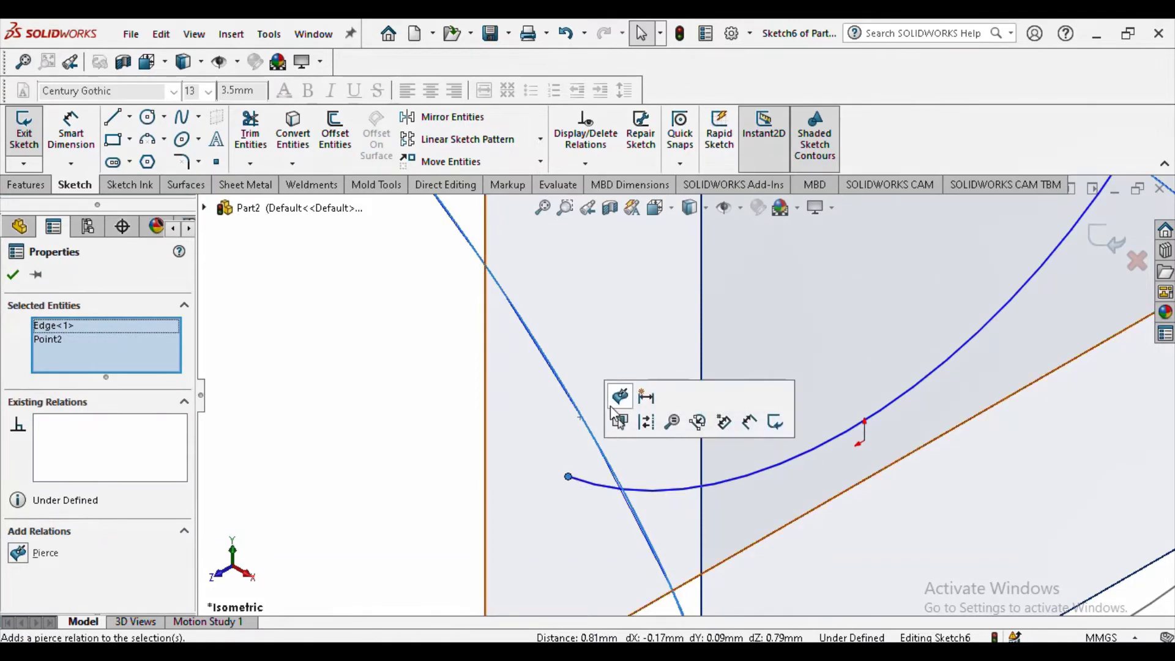
{"action": "left_click", "coordinate": [620, 399]}
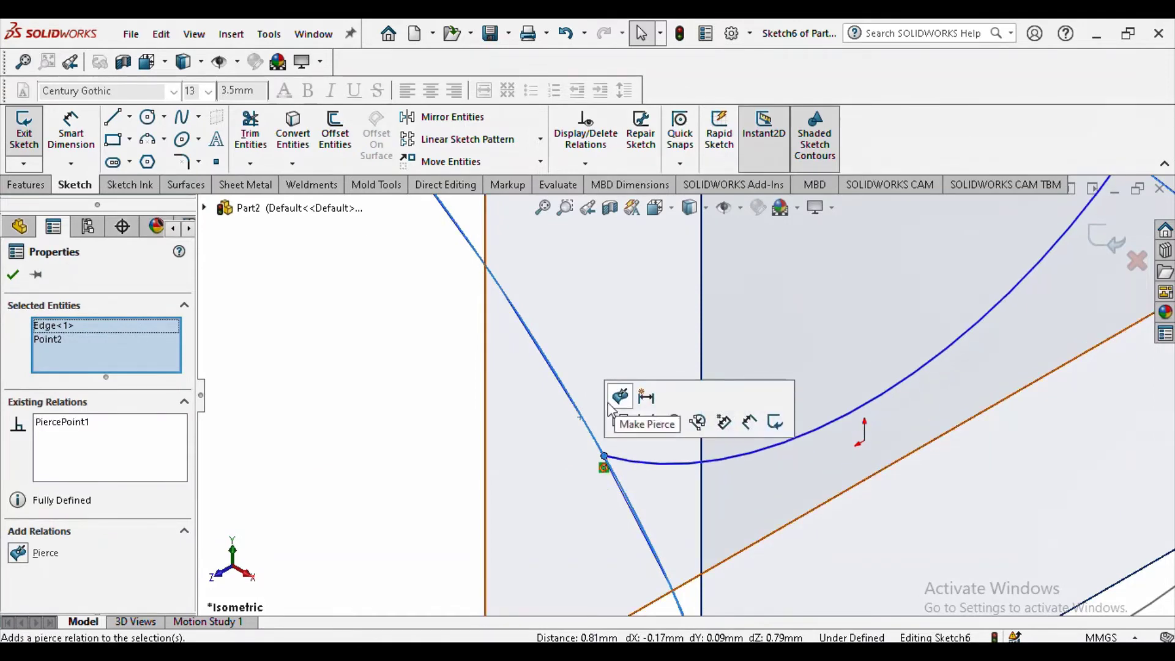
{"action": "left_click", "coordinate": [13, 276]}
Step: Dimension the Plane3 arc's radius at 20 mm and exit the sketch
{"action": "scroll", "coordinate": [750, 433], "scroll_direction": "down", "scroll_amount": 4}
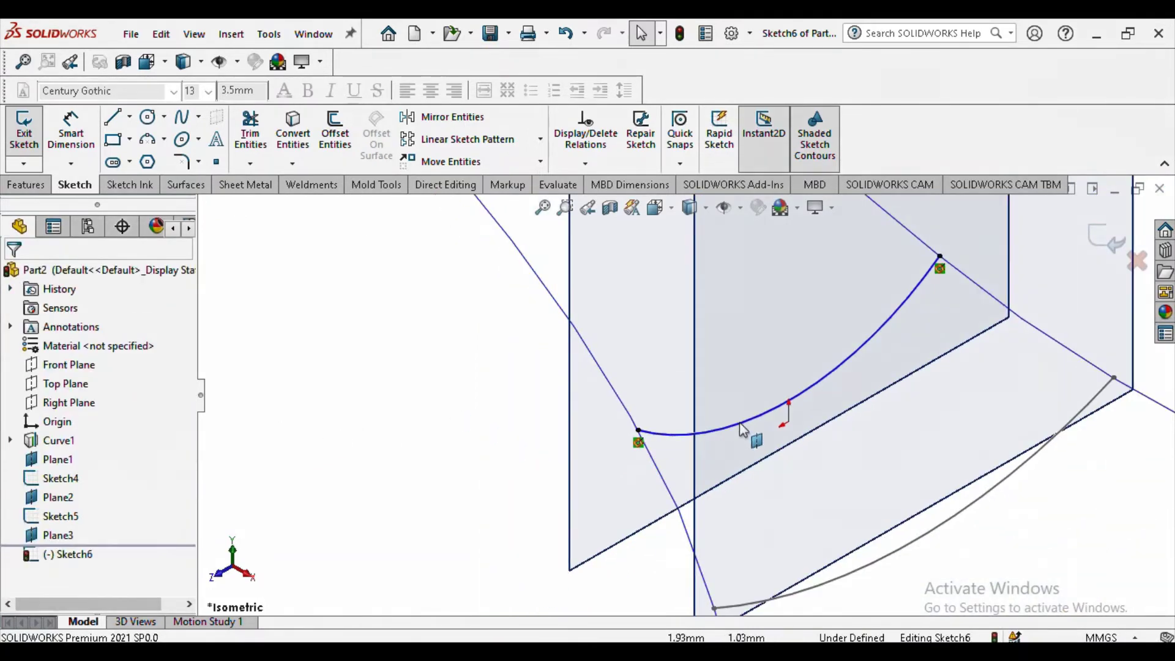
{"action": "left_click", "coordinate": [71, 128]}
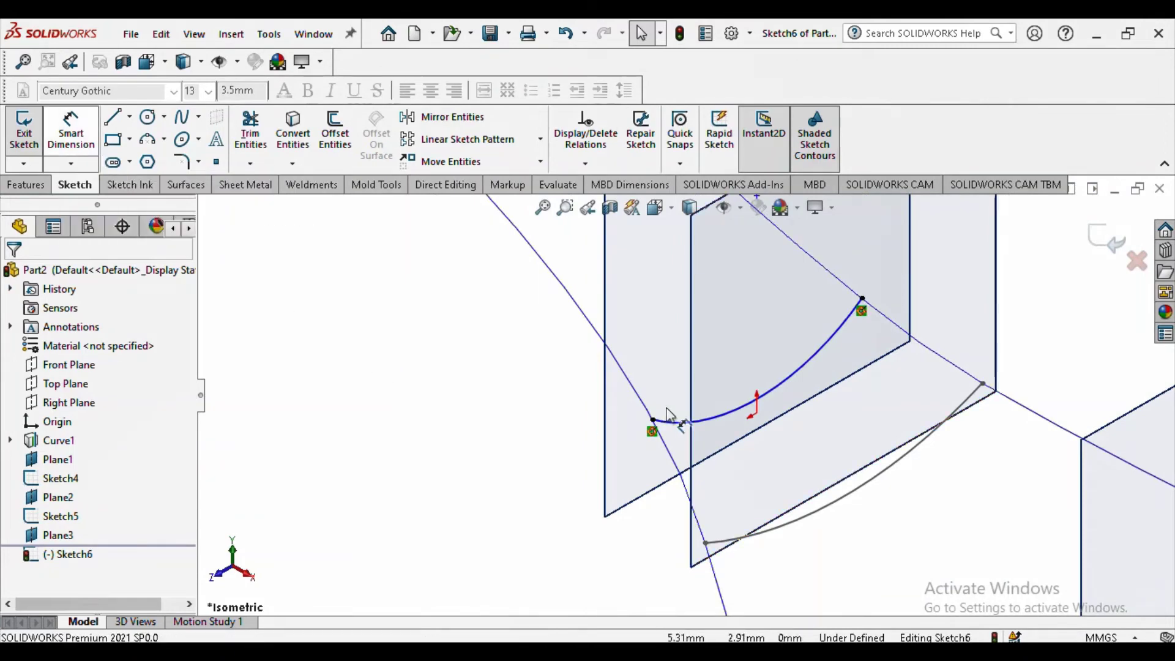
{"action": "left_click", "coordinate": [814, 353]}
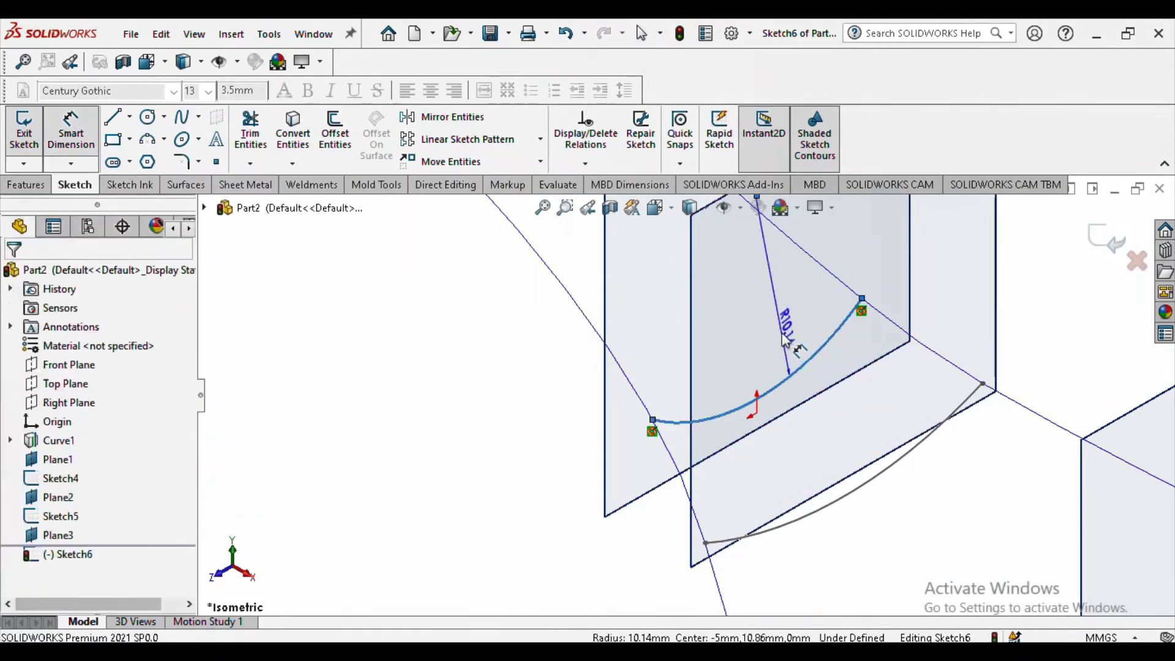
{"action": "left_click", "coordinate": [786, 338]}
{"action": "key", "text": "Return"}
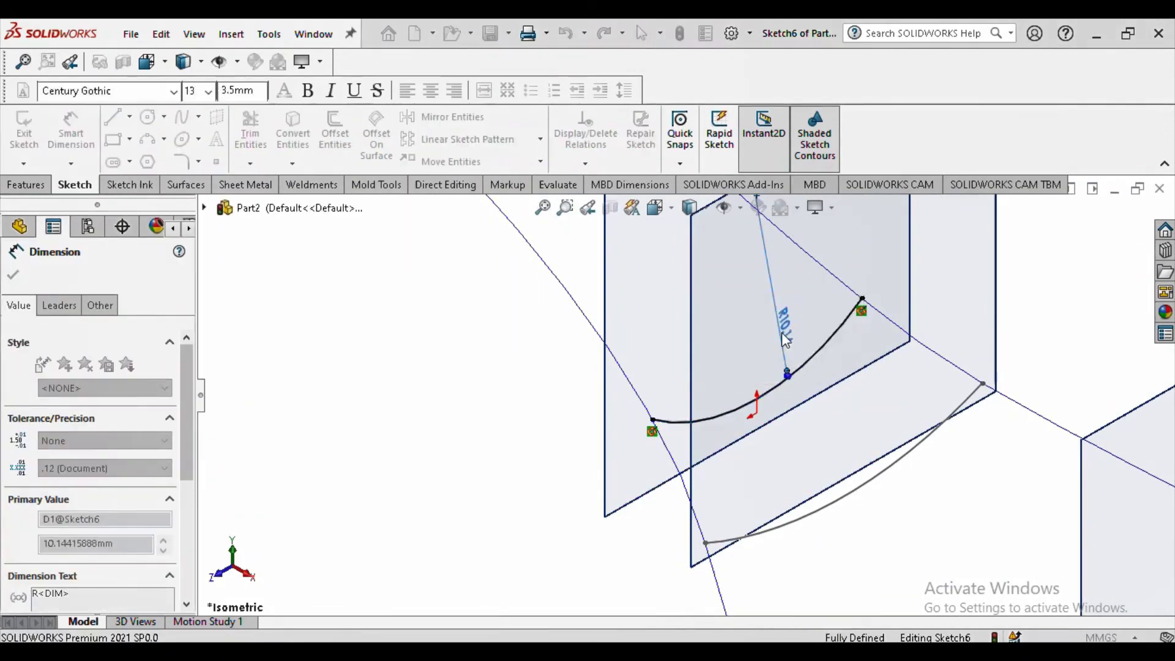
{"action": "mouse_move", "coordinate": [807, 378]}
{"action": "middle_mouse_down"}
{"action": "mouse_move", "coordinate": [757, 288]}
{"action": "mouse_move", "coordinate": [742, 340]}
{"action": "mouse_move", "coordinate": [787, 355]}
{"action": "middle_mouse_up"}
{"action": "left_click", "coordinate": [446, 432]}
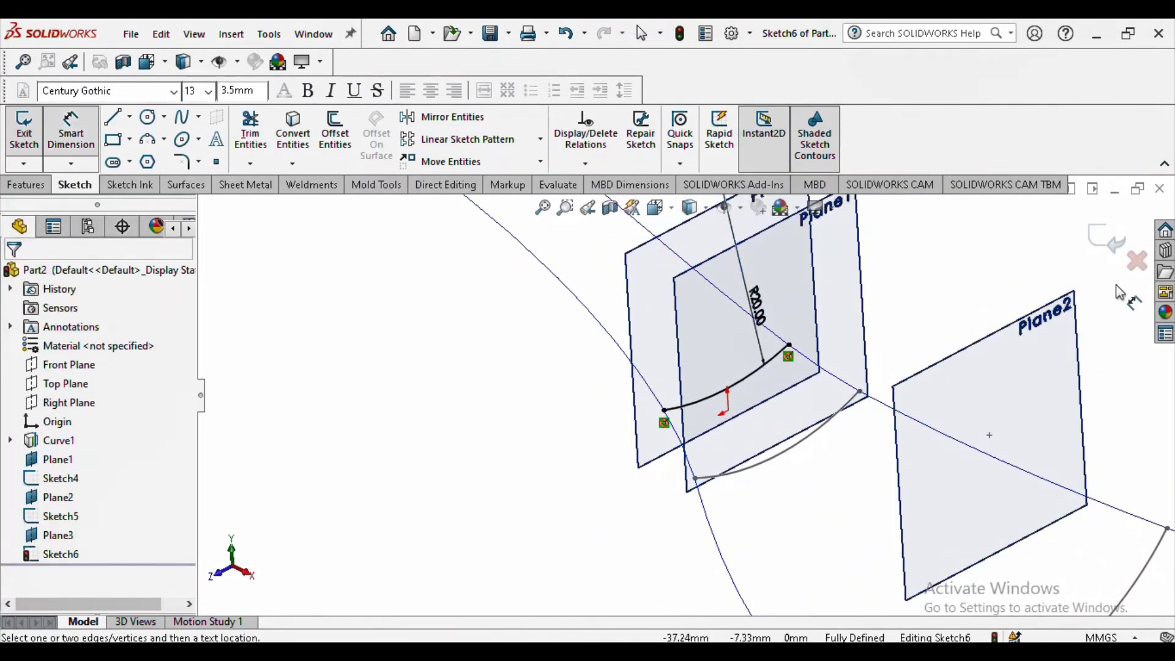
{"action": "left_click", "coordinate": [1111, 256]}
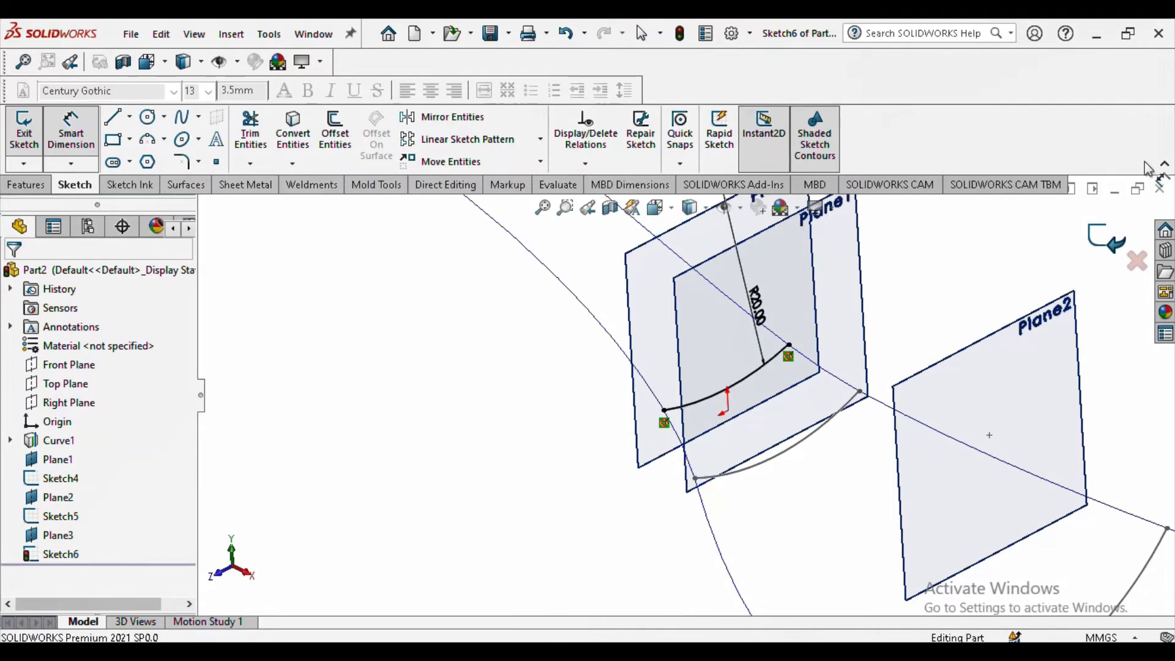
Step: Create a reference plane offset 50 mm from Plane1, on the side toward the open, narrow end of the curve
{"action": "left_click", "coordinate": [44, 185]}
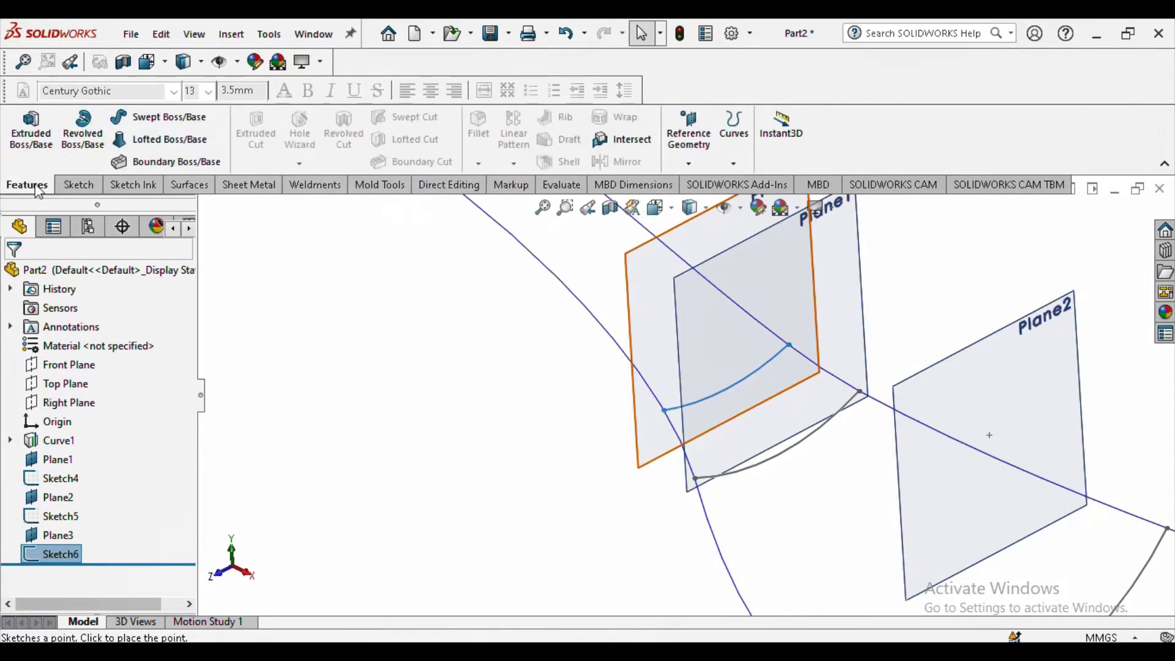
{"action": "left_click", "coordinate": [691, 163]}
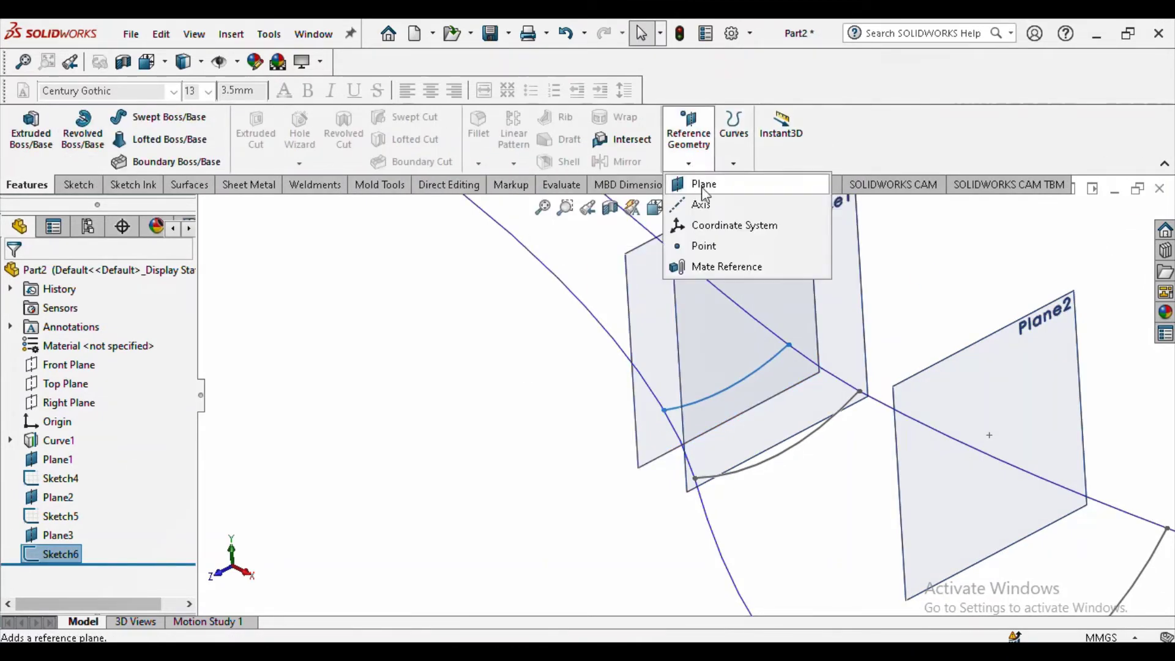
{"action": "left_click", "coordinate": [701, 184]}
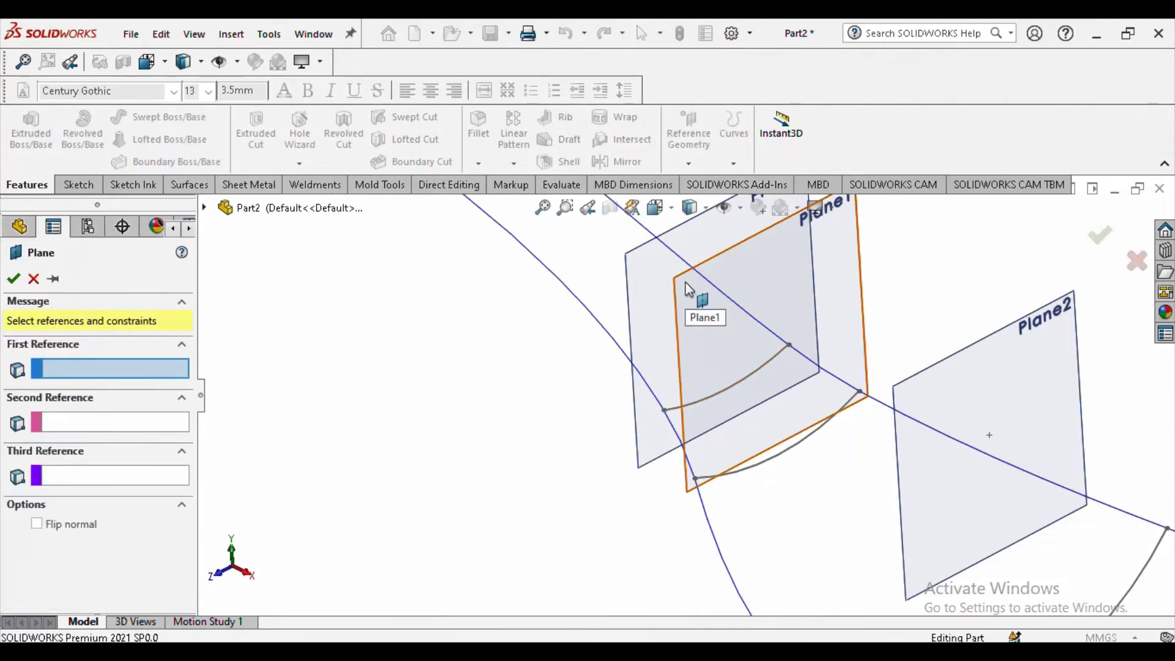
{"action": "left_click", "coordinate": [689, 289]}
{"action": "scroll", "coordinate": [621, 312], "scroll_direction": "up", "scroll_amount": 2}
{"action": "middle_click_drag", "start_coordinate": [645, 325], "coordinate": [238, 475]}
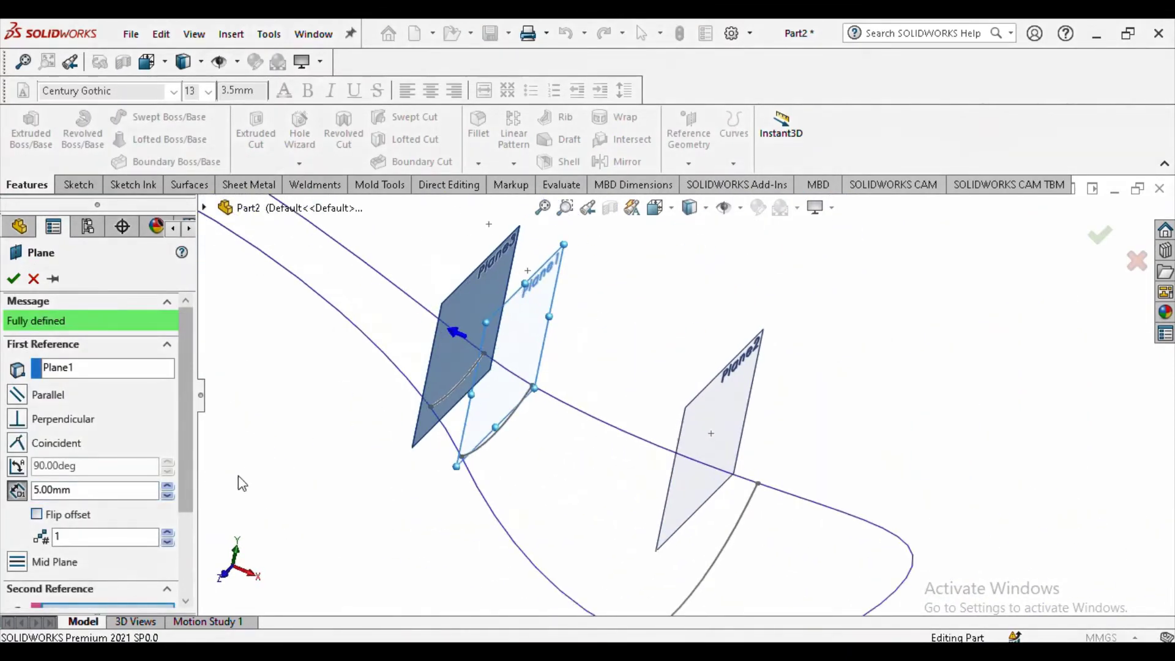
{"action": "left_click", "coordinate": [89, 490]}
{"action": "type", "text": "0"}
{"action": "key", "text": "Return"}
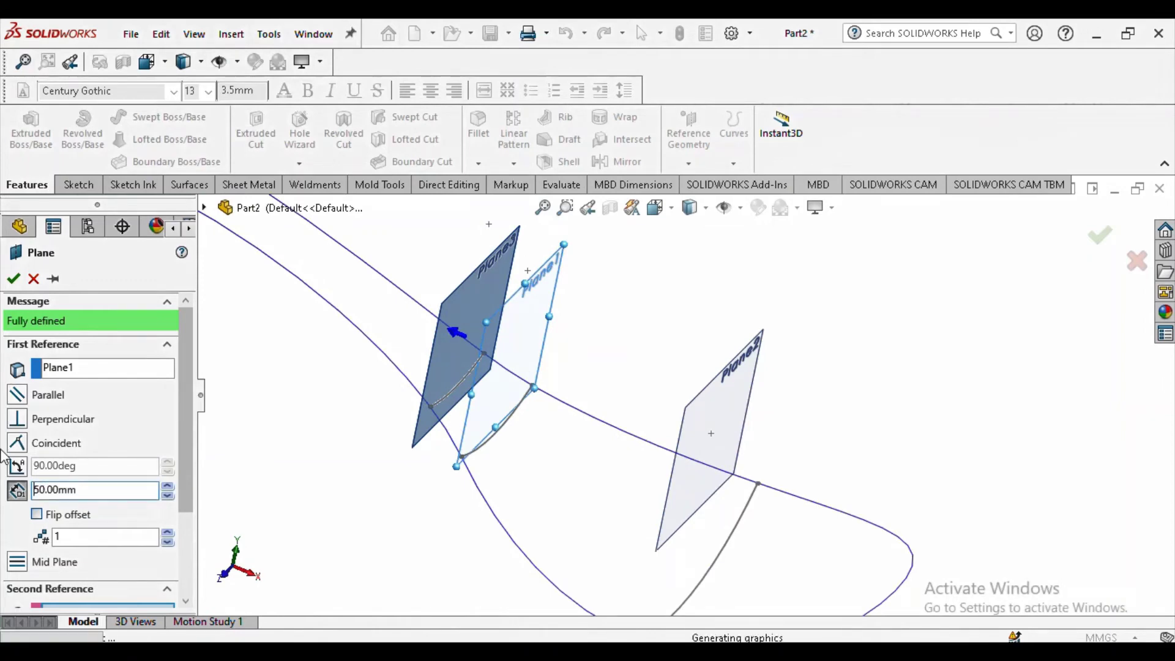
{"action": "middle_click_drag", "start_coordinate": [466, 318], "coordinate": [423, 315]}
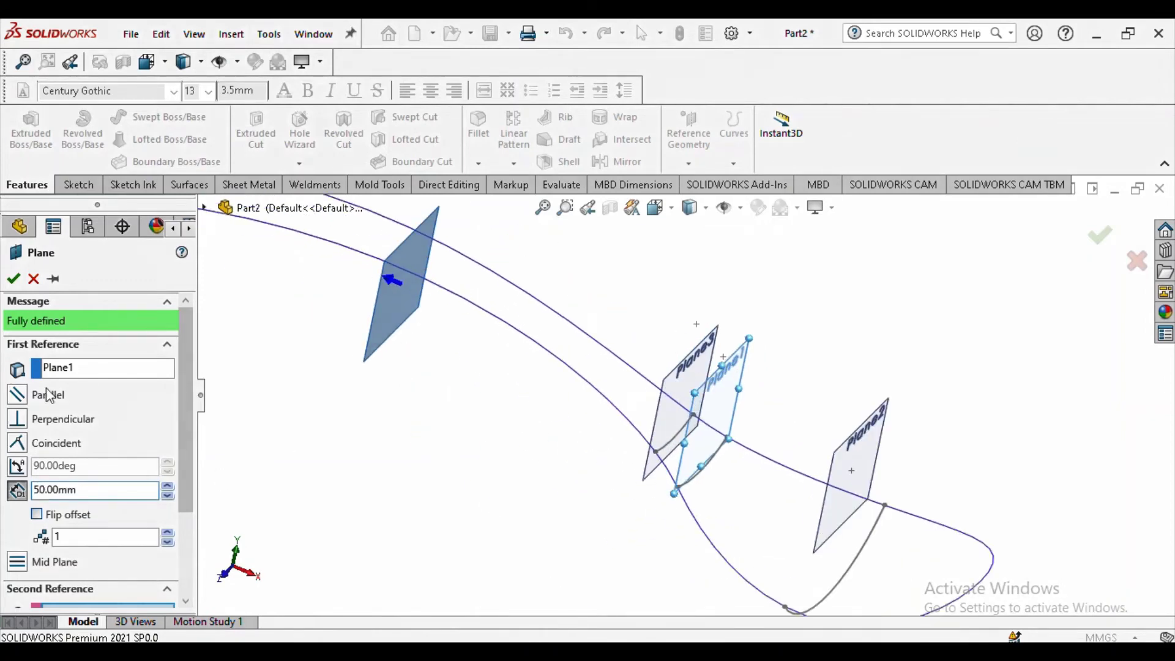
{"action": "left_click", "coordinate": [13, 279]}
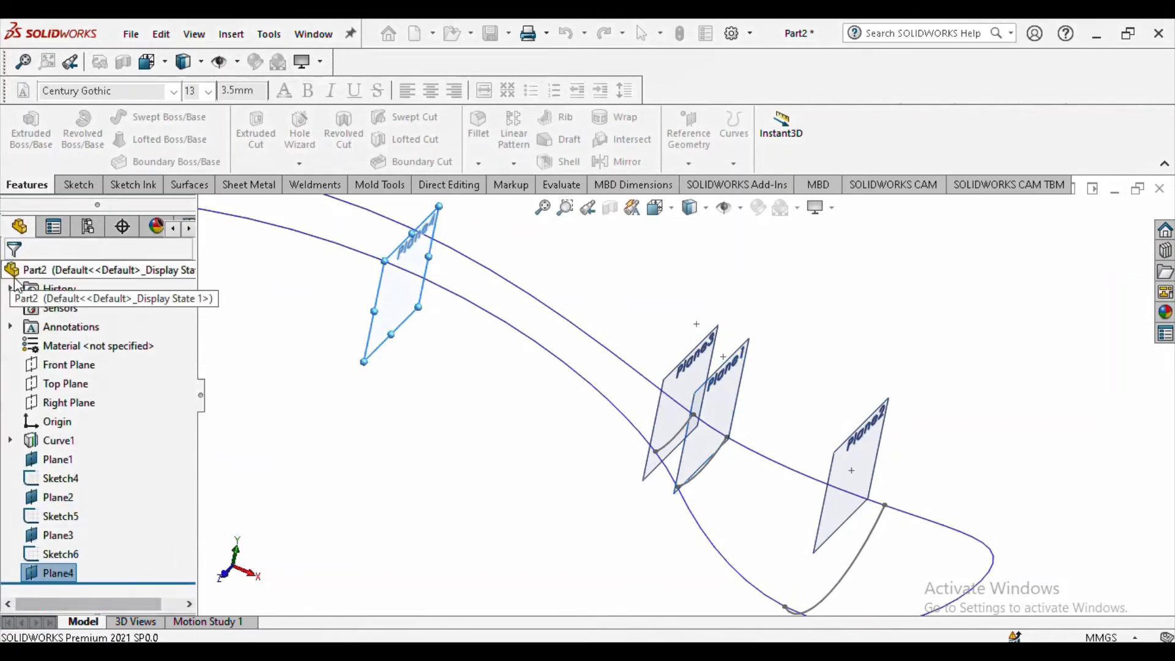
Step: Start a new sketch on Plane4 and show it in isometric view
{"action": "left_click", "coordinate": [78, 184]}
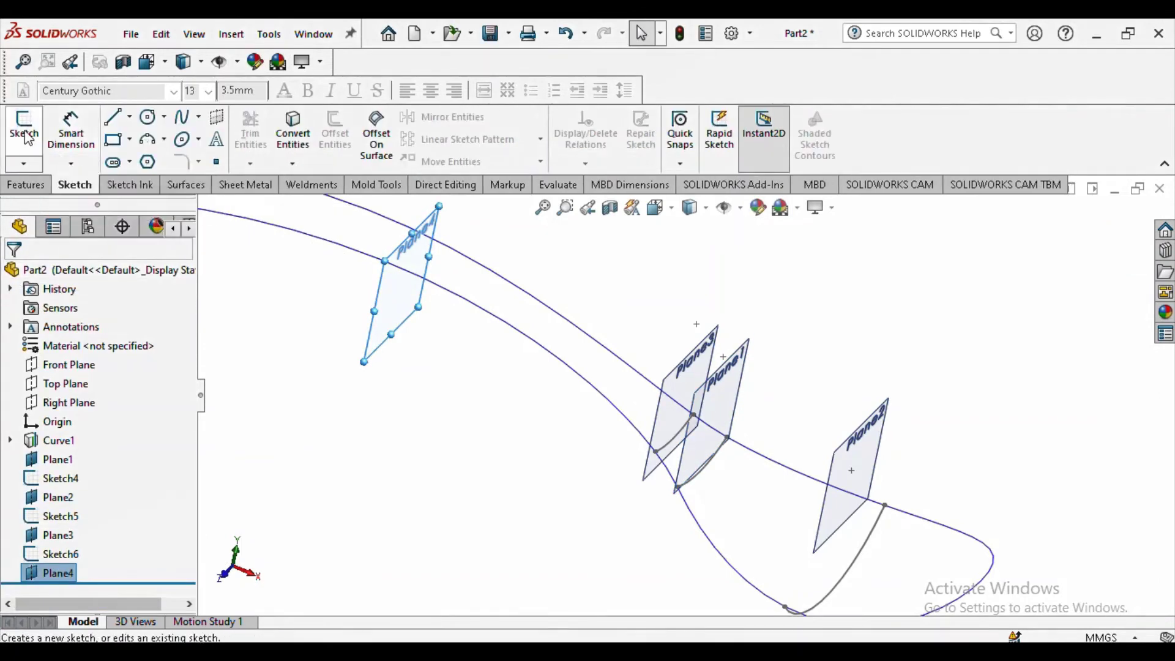
{"action": "left_click", "coordinate": [27, 131]}
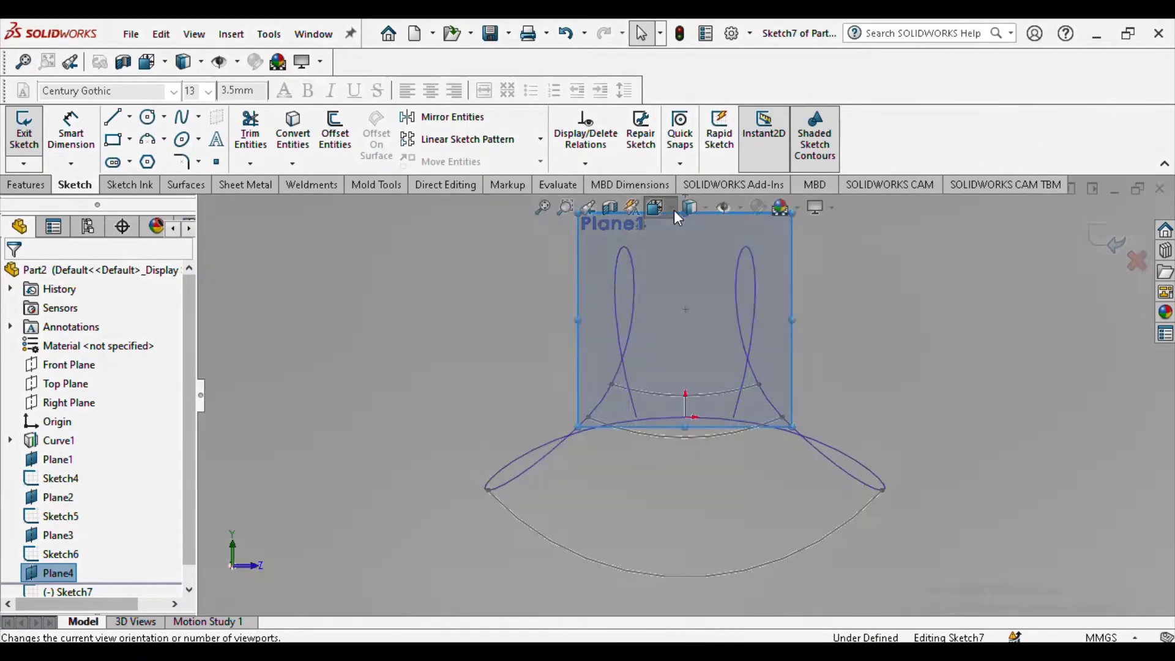
{"action": "left_click", "coordinate": [674, 210]}
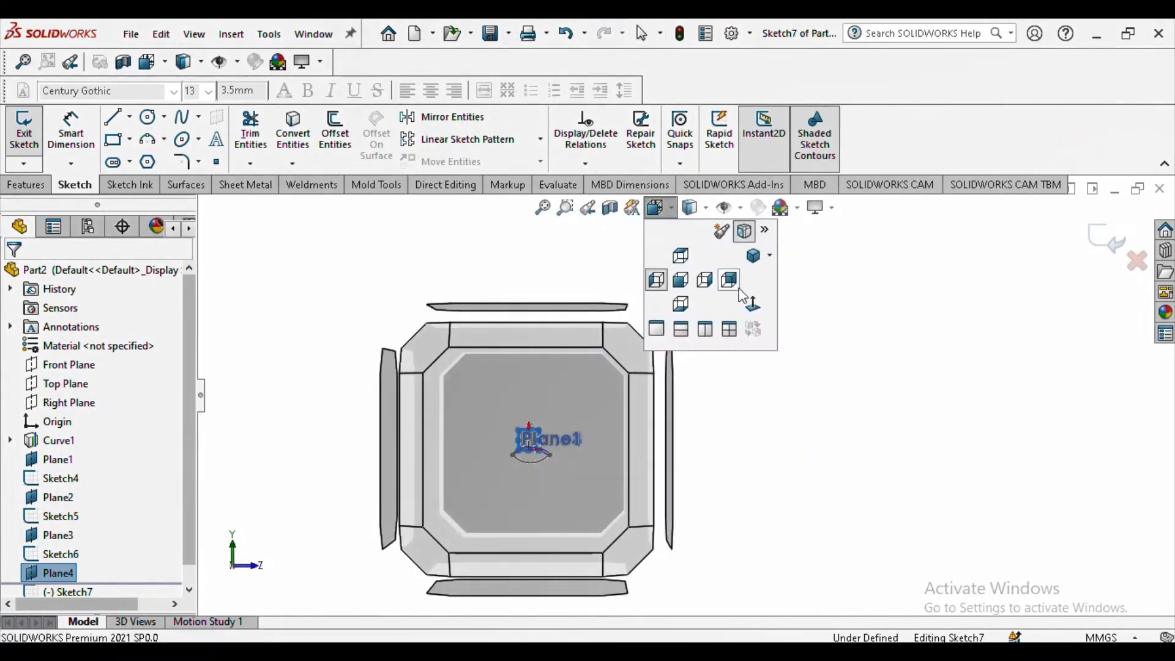
{"action": "left_click", "coordinate": [757, 262]}
{"action": "scroll", "coordinate": [666, 368], "scroll_direction": "down", "scroll_amount": 3}
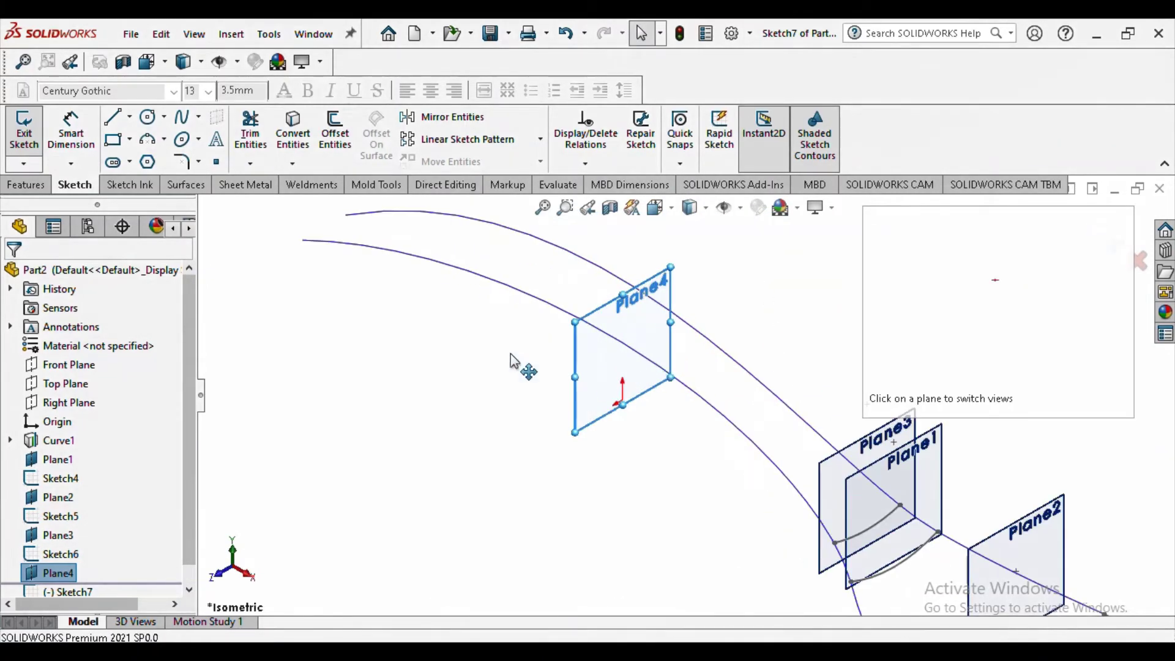
Step: Sketch a small downward-bulging three-point arc in the Plane4 sketch, with its ends near the two sides of the curve
{"action": "left_click", "coordinate": [113, 119]}
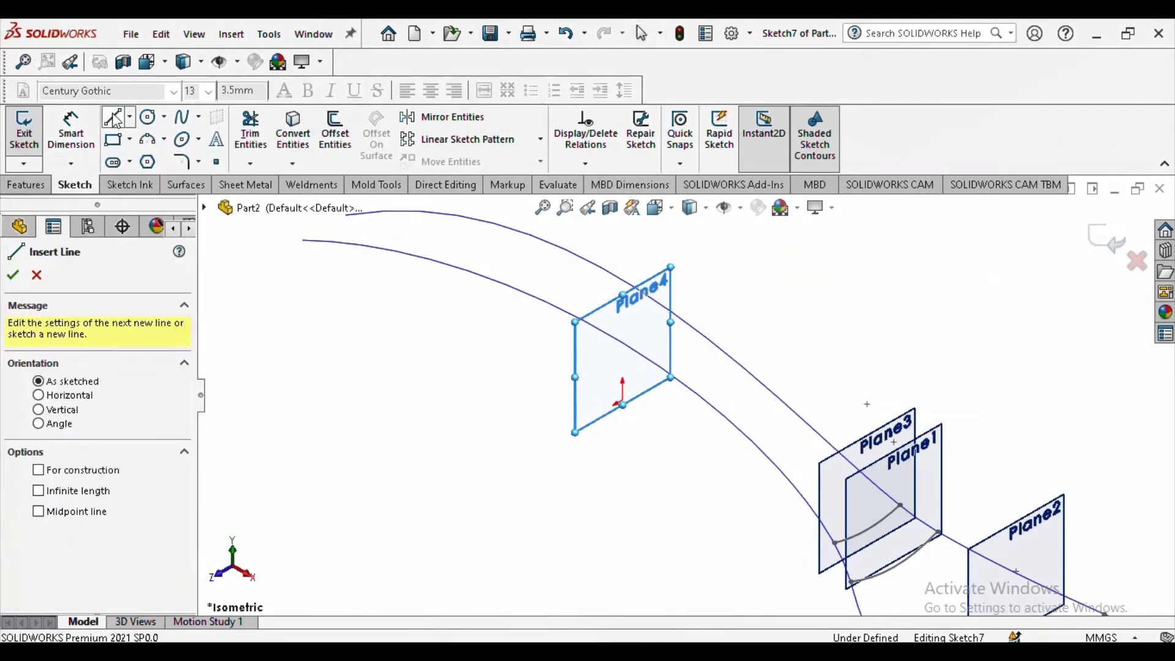
{"action": "left_click", "coordinate": [38, 275]}
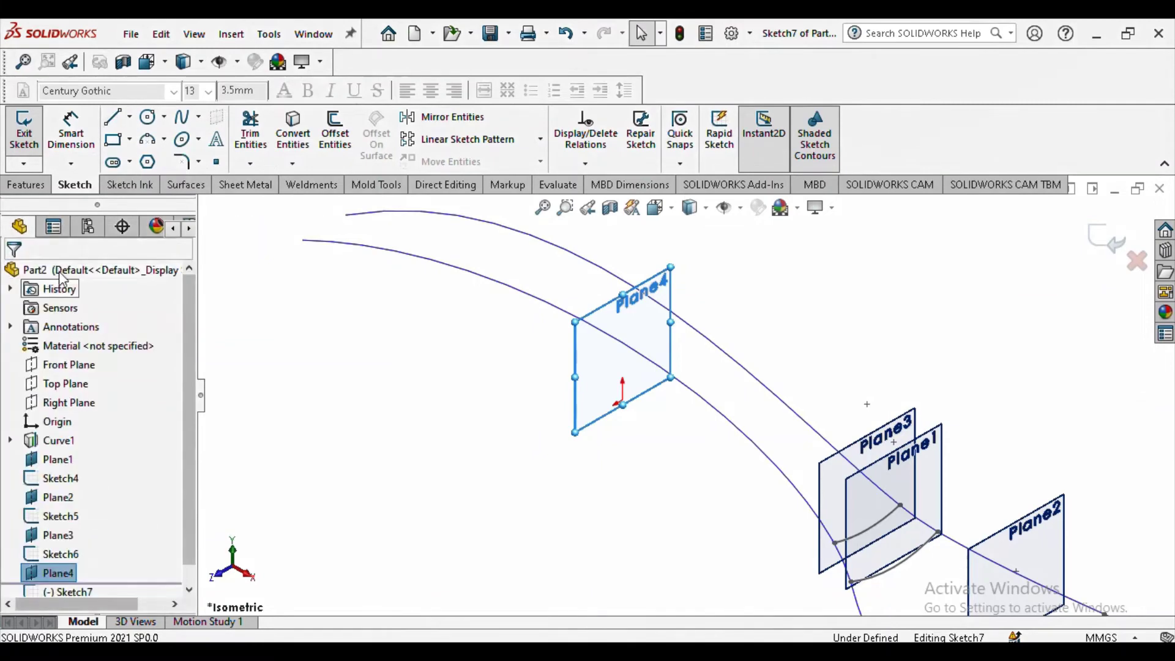
{"action": "left_click", "coordinate": [164, 139]}
{"action": "left_click", "coordinate": [173, 202]}
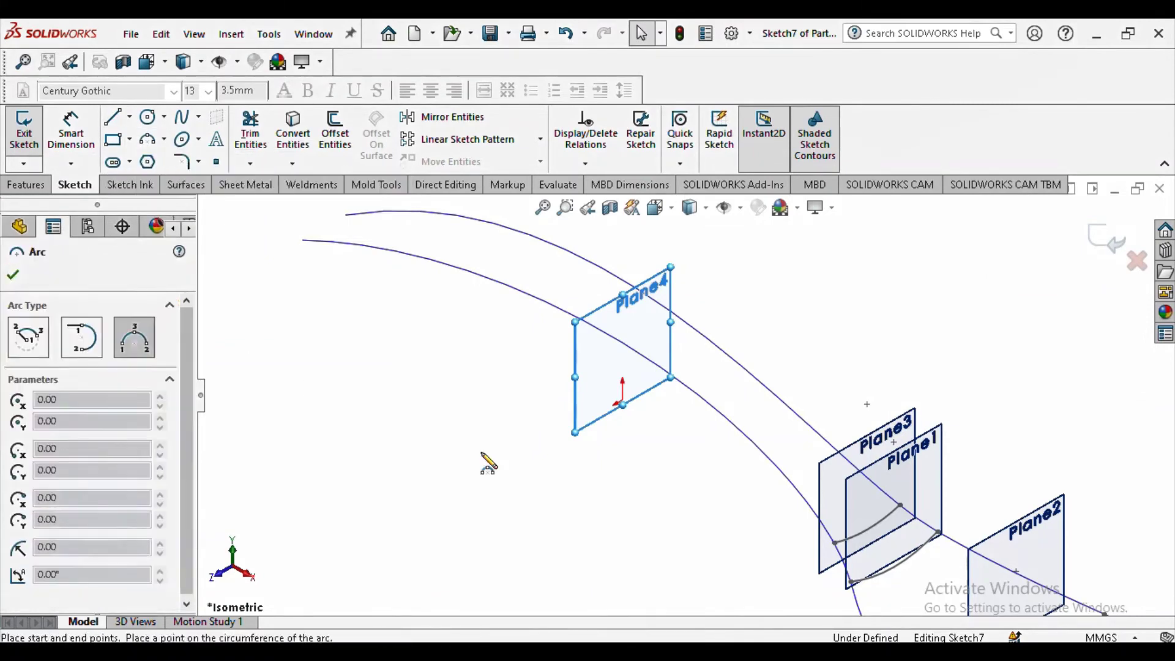
{"action": "scroll", "coordinate": [710, 367], "scroll_direction": "down", "scroll_amount": 2}
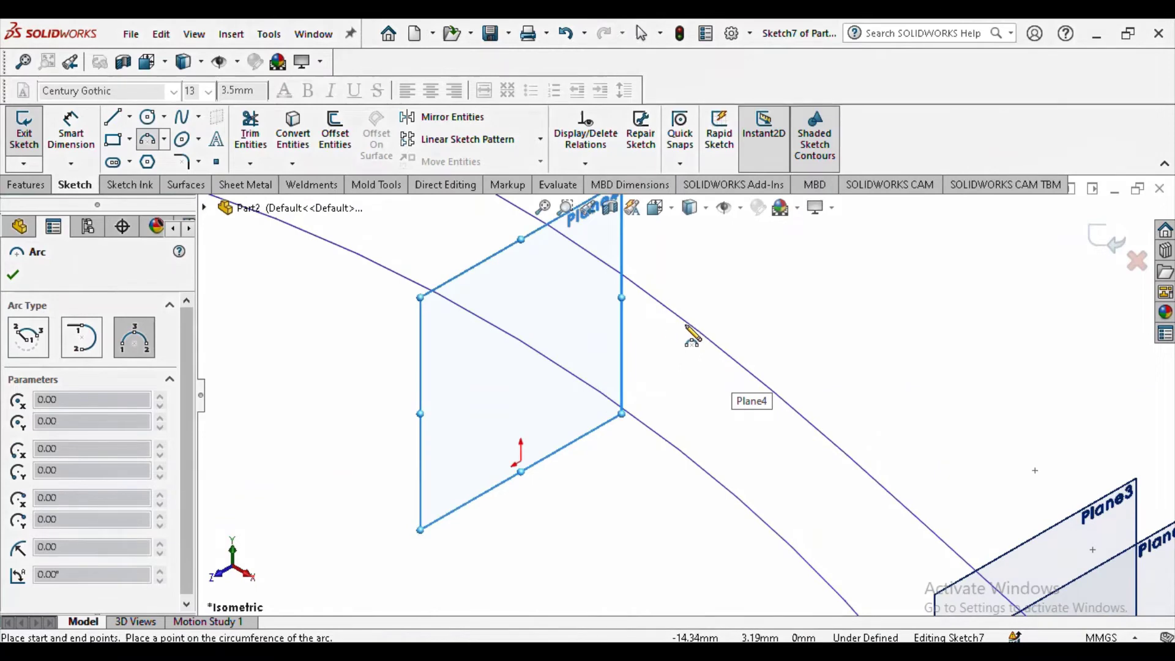
{"action": "left_click", "coordinate": [684, 325]}
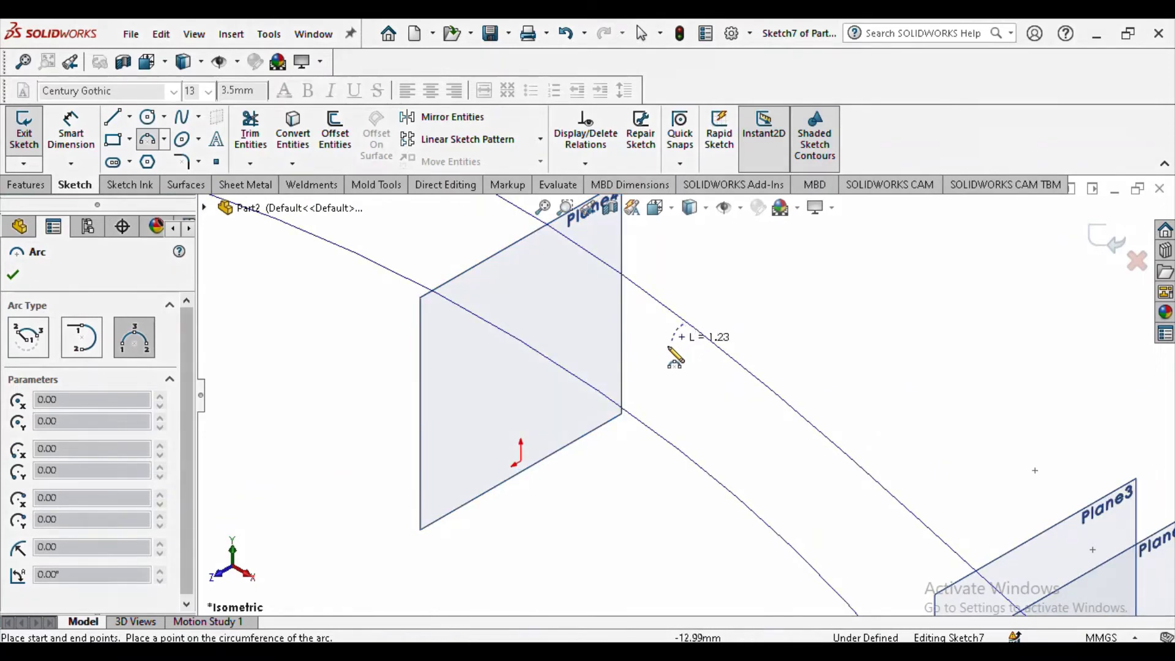
{"action": "left_click", "coordinate": [609, 384]}
{"action": "left_click", "coordinate": [630, 393]}
{"action": "key", "text": "Escape"}
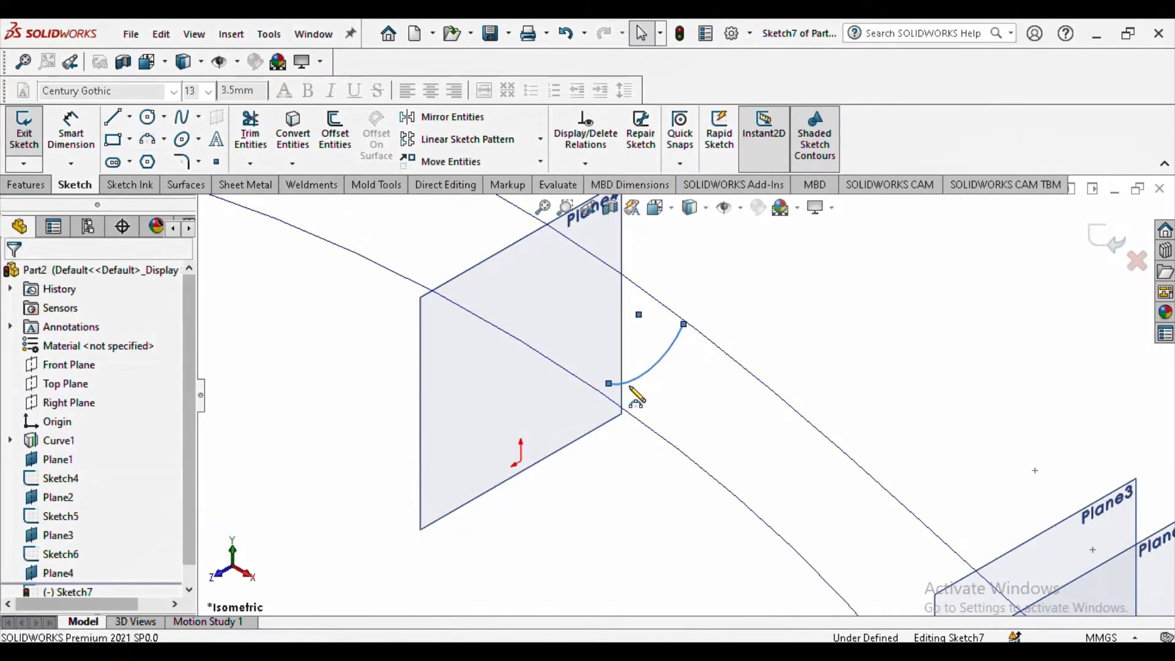
{"action": "scroll", "coordinate": [697, 331], "scroll_direction": "down", "scroll_amount": 5}
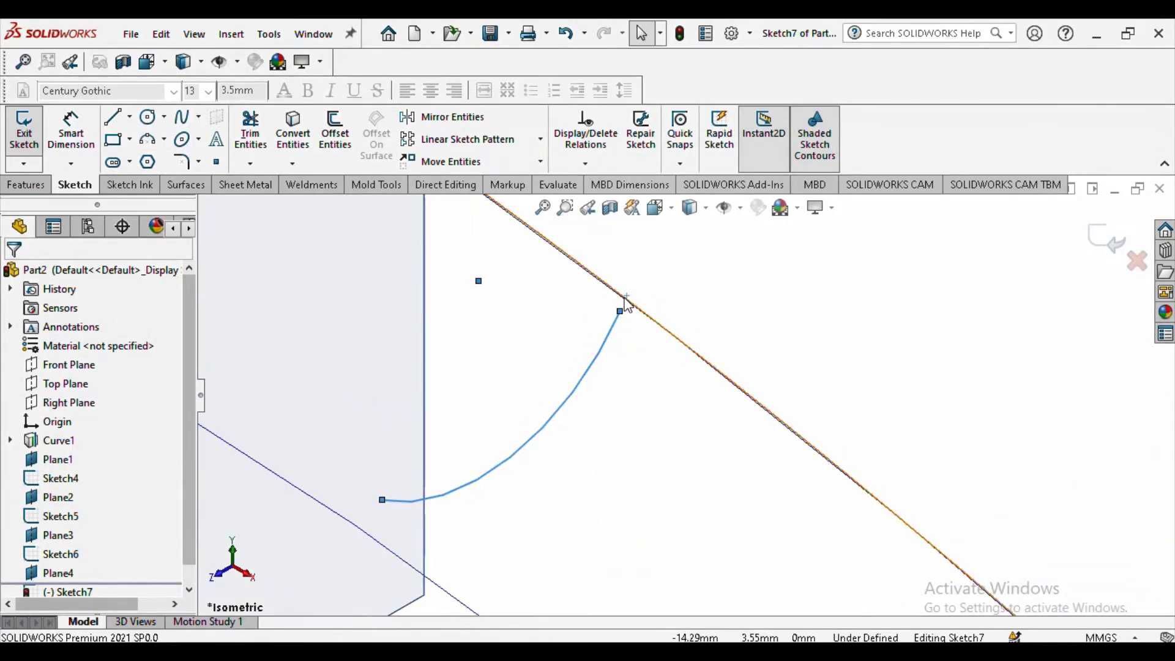
{"action": "scroll", "coordinate": [625, 301], "scroll_direction": "down", "scroll_amount": 3}
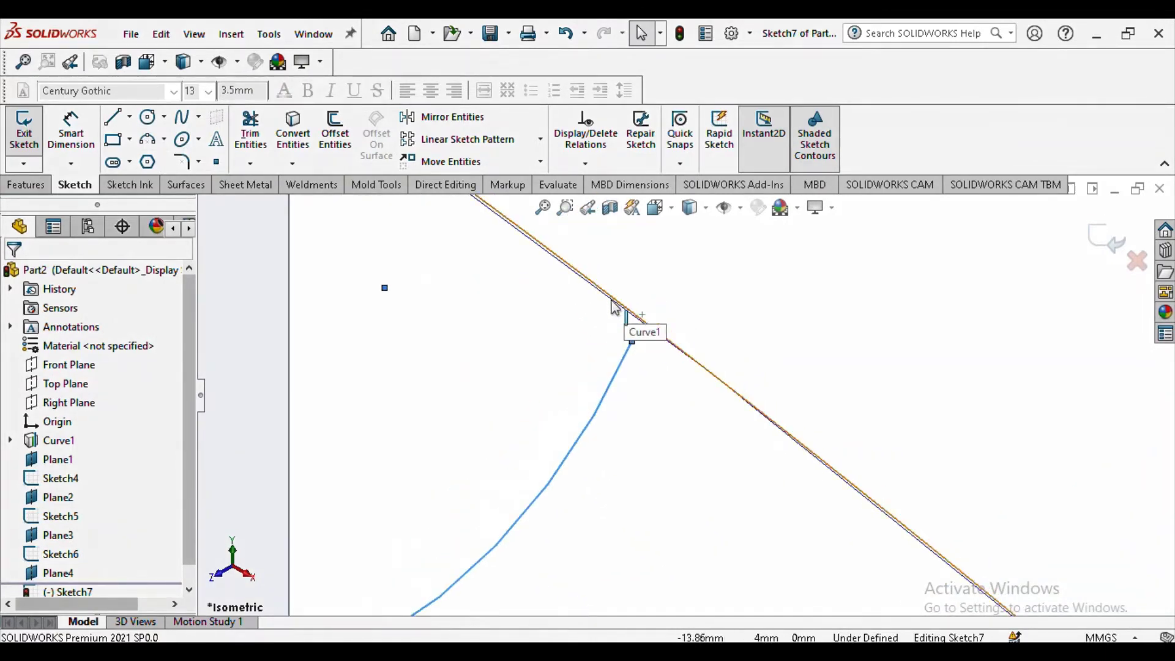
{"action": "left_click", "coordinate": [618, 308]}
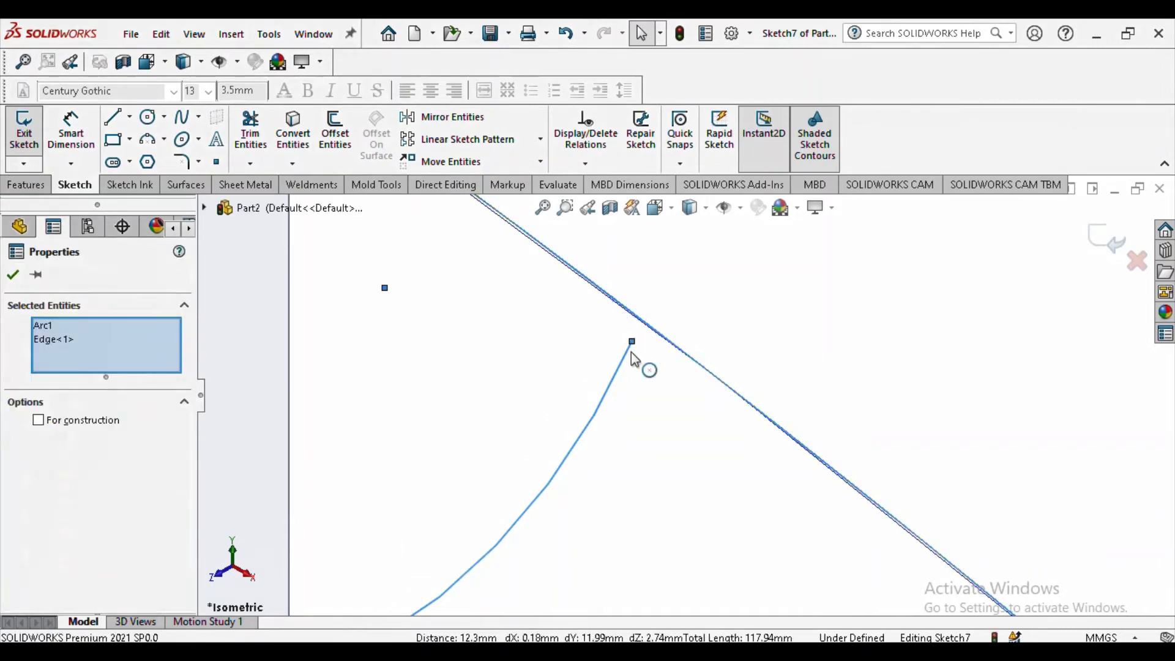
{"action": "left_click", "coordinate": [632, 342], "text": "ctrl"}
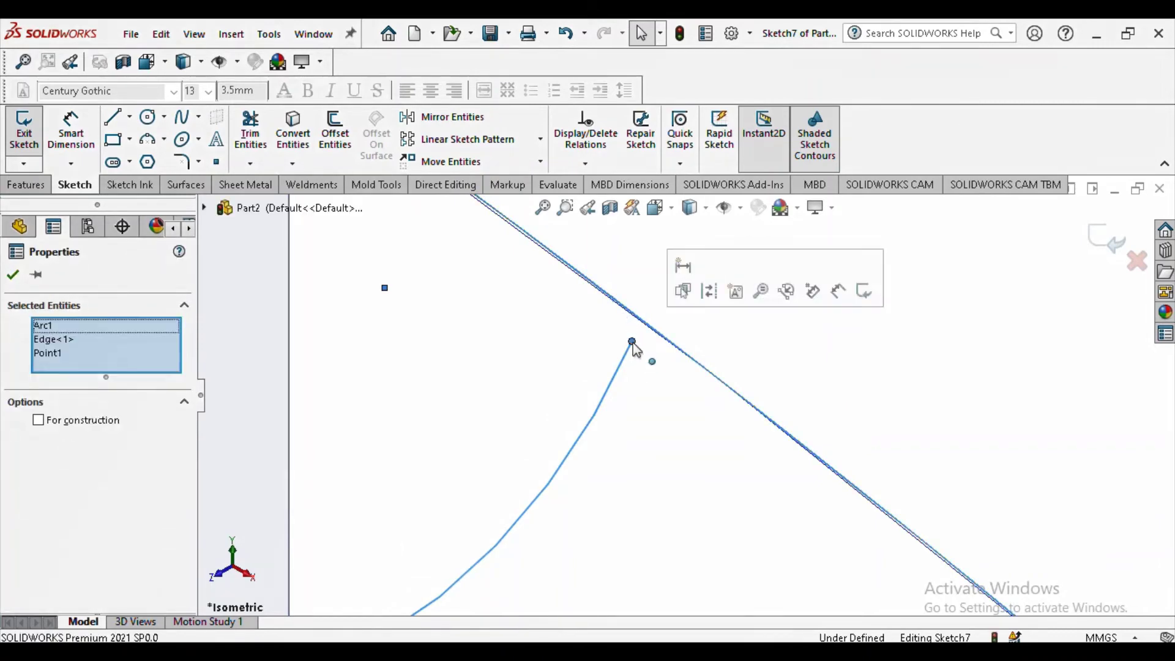
{"action": "left_click", "coordinate": [607, 313]}
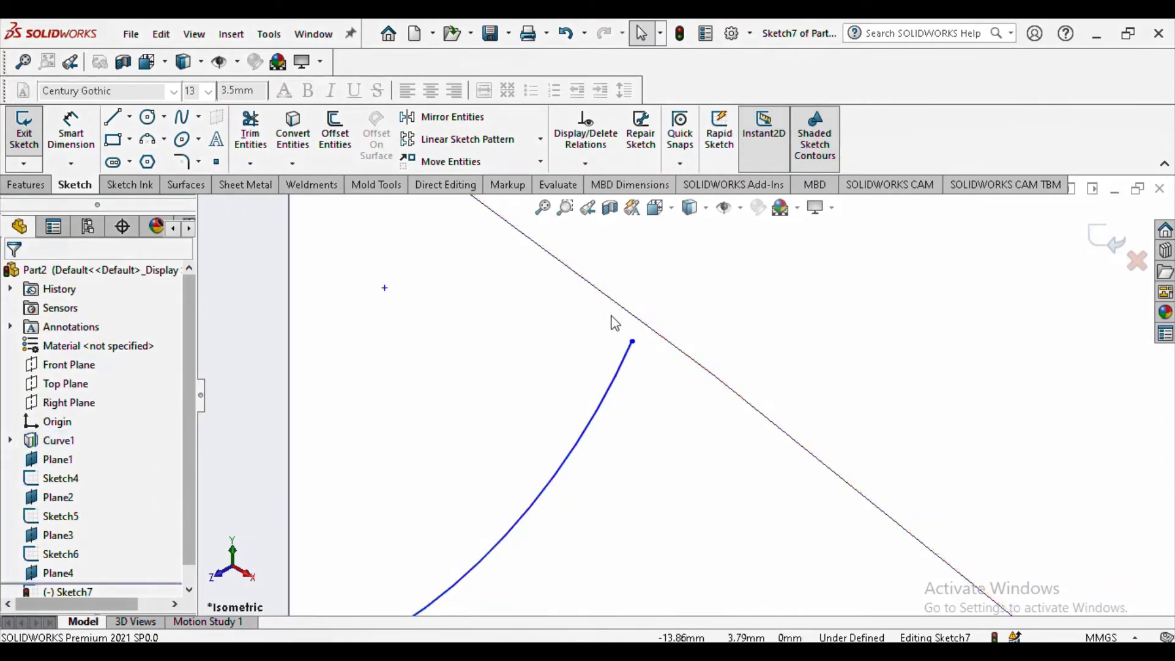
{"action": "left_click", "coordinate": [620, 310]}
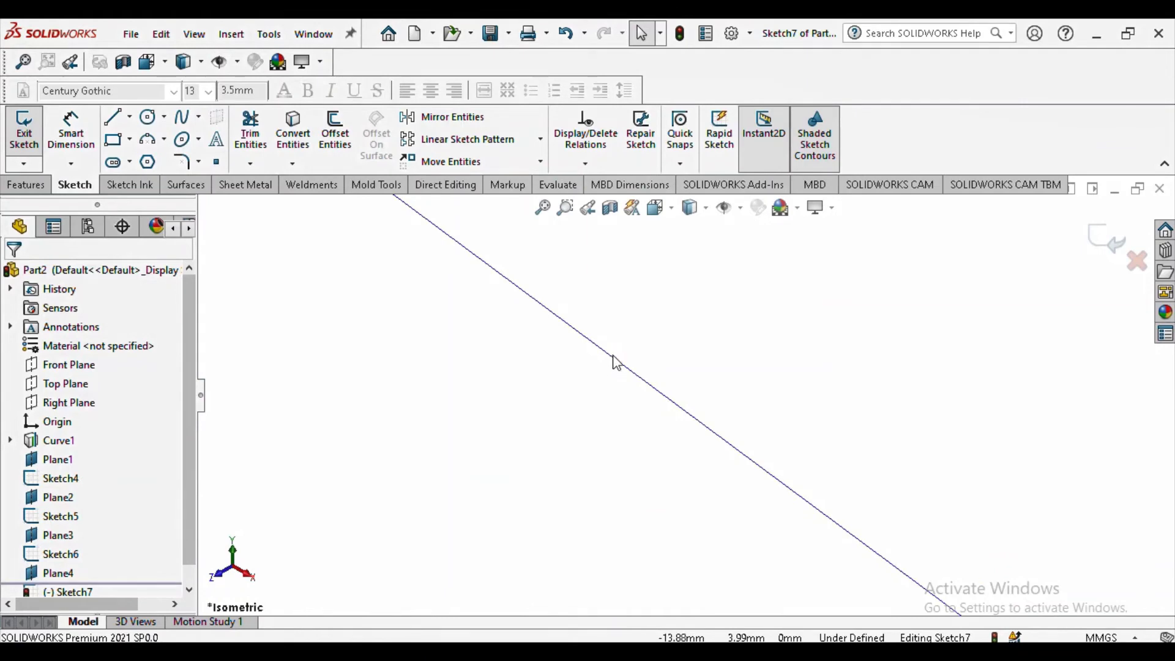
{"action": "key", "text": "ctrl+z"}
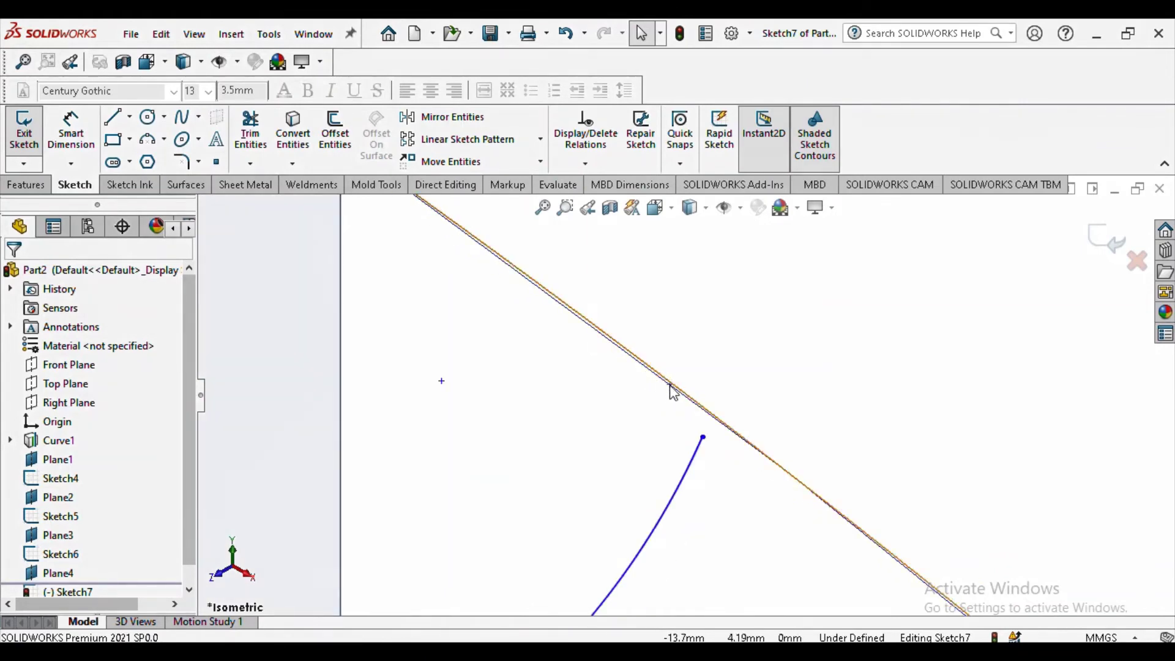
Step: Add a Pierce relation between the upper endpoint of the Plane4 arc and the adjacent side of the projected curve
{"action": "left_click", "coordinate": [671, 387]}
{"action": "left_click", "coordinate": [702, 439], "text": "ctrl"}
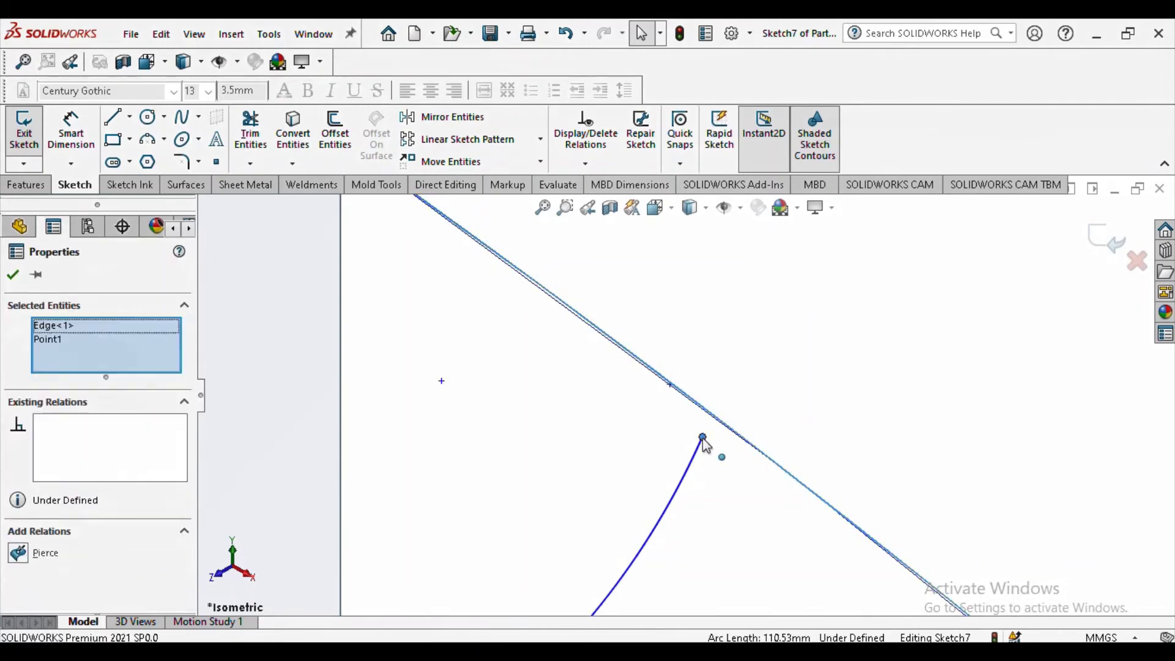
{"action": "left_click", "coordinate": [752, 363]}
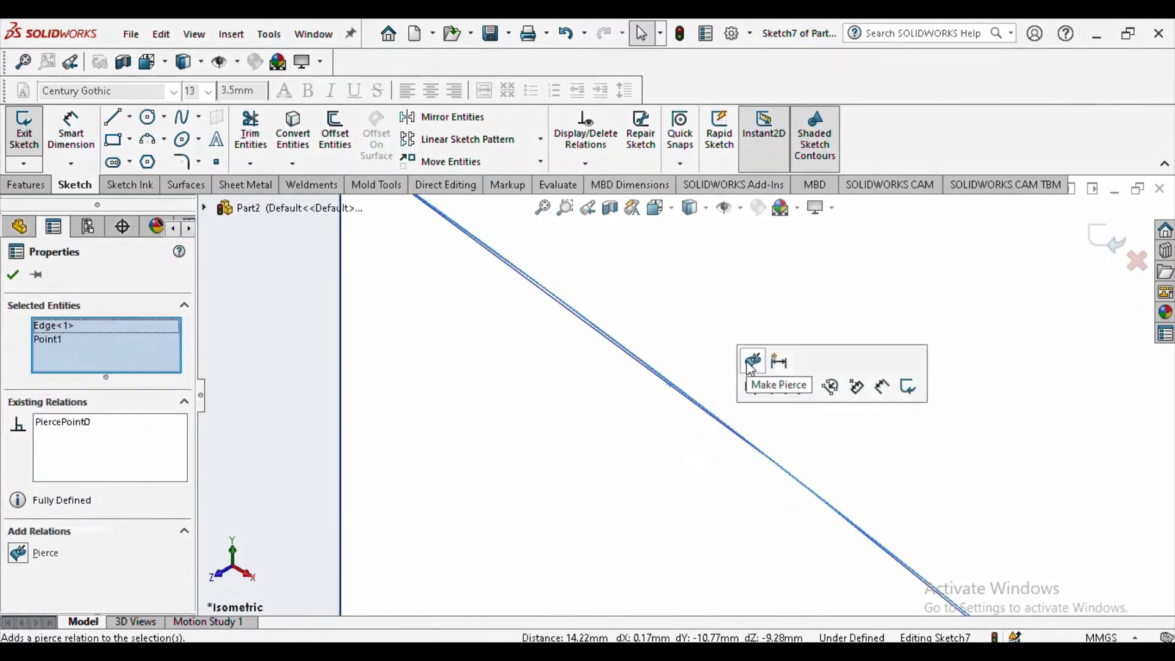
{"action": "left_click", "coordinate": [13, 275]}
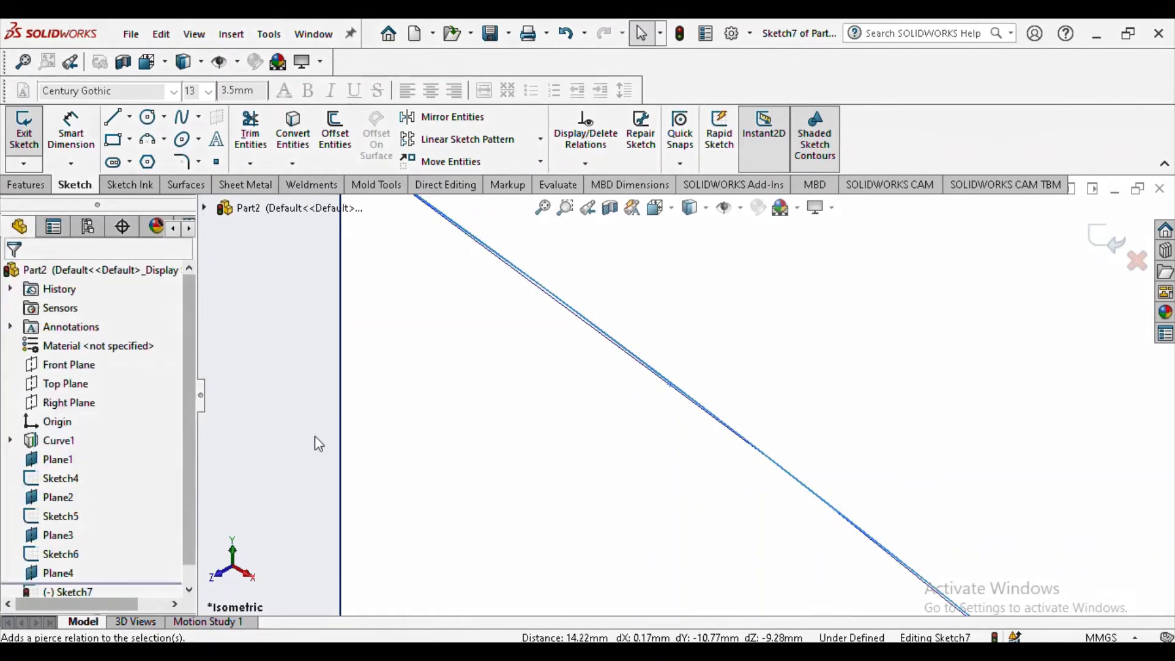
Step: Add a Pierce relation between the arc's other, lower endpoint and the opposite side of the projected curve
{"action": "scroll", "coordinate": [511, 453], "scroll_direction": "up", "scroll_amount": 5}
{"action": "scroll", "coordinate": [505, 405], "scroll_direction": "down", "scroll_amount": 3}
{"action": "scroll", "coordinate": [506, 405], "scroll_direction": "down", "scroll_amount": 3}
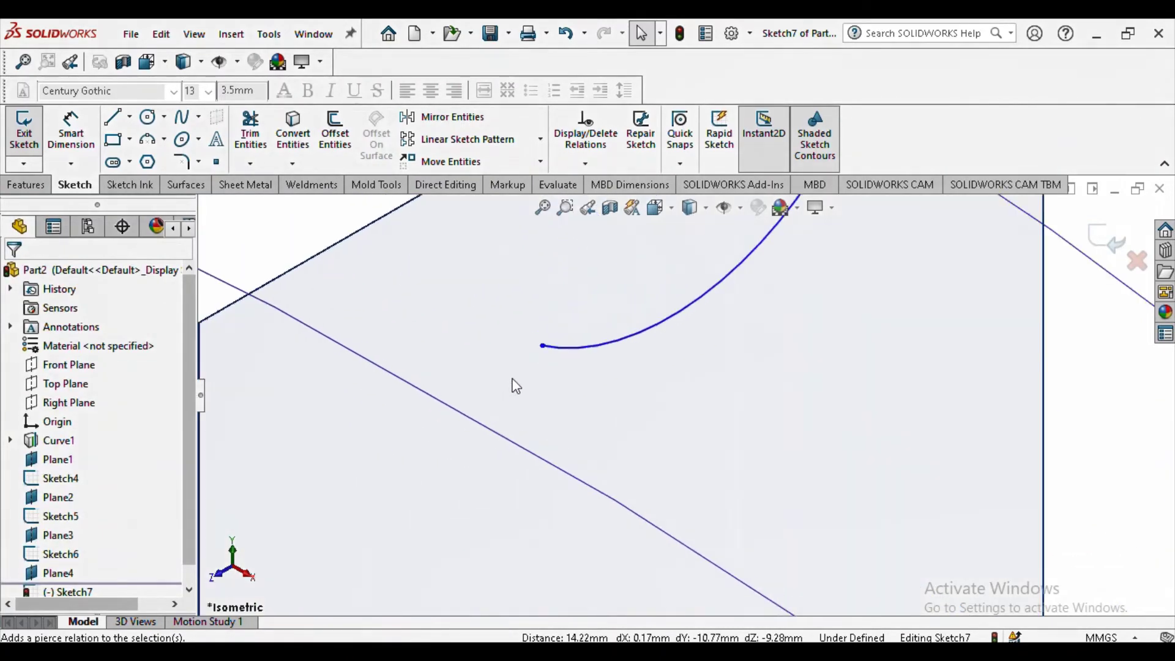
{"action": "left_click", "coordinate": [512, 444]}
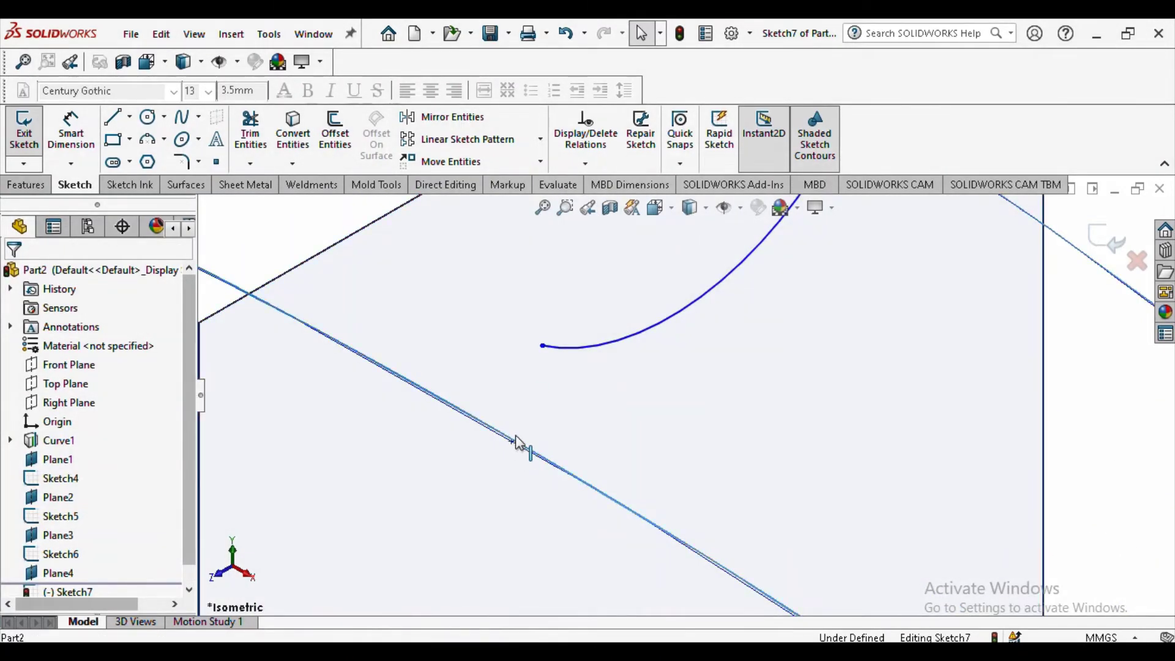
{"action": "left_click", "coordinate": [543, 347], "text": "ctrl"}
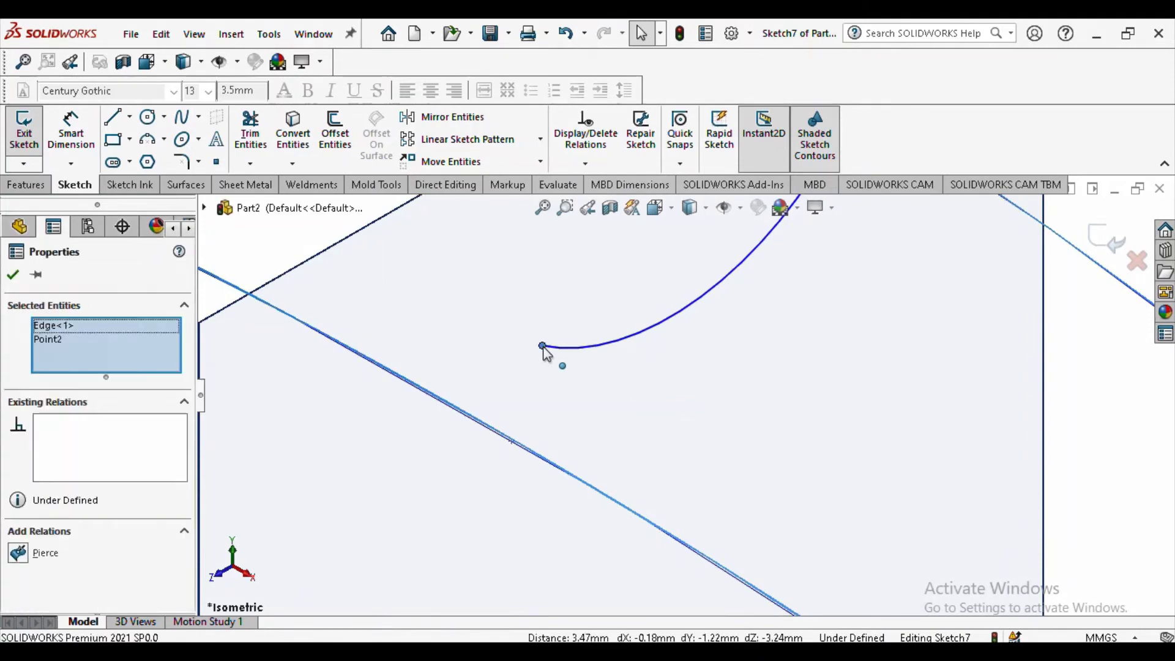
{"action": "left_click", "coordinate": [594, 273]}
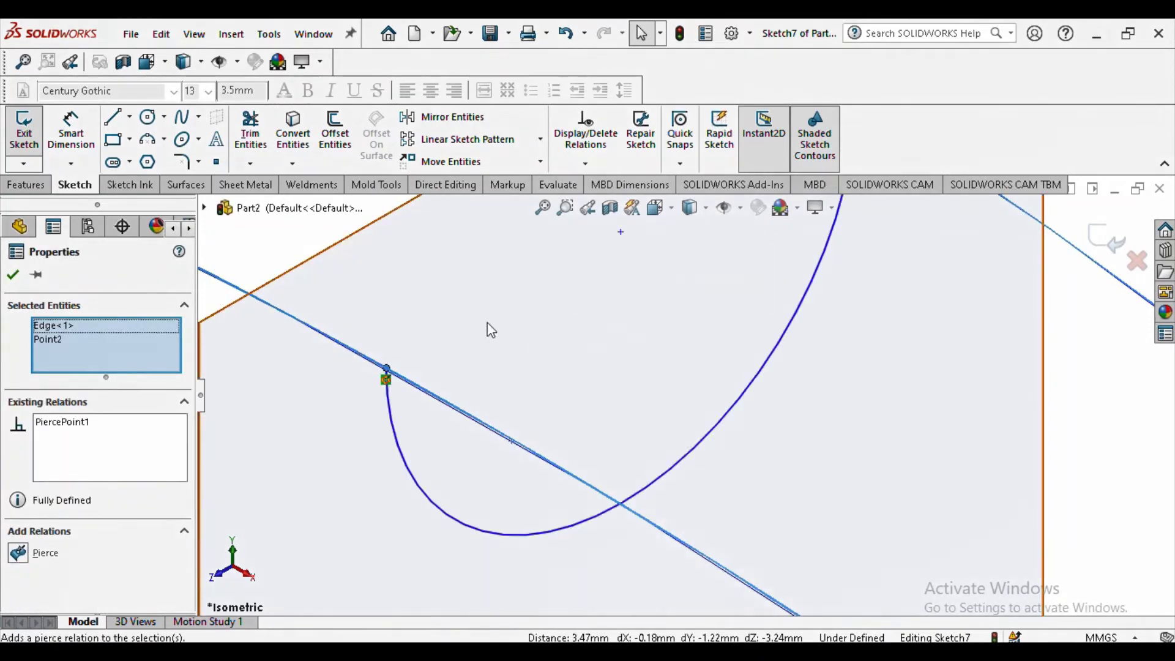
{"action": "left_click", "coordinate": [15, 280]}
Step: Dimension the Plane4 arc's radius at 20 mm and exit the sketch
{"action": "scroll", "coordinate": [557, 435], "scroll_direction": "up", "scroll_amount": 4}
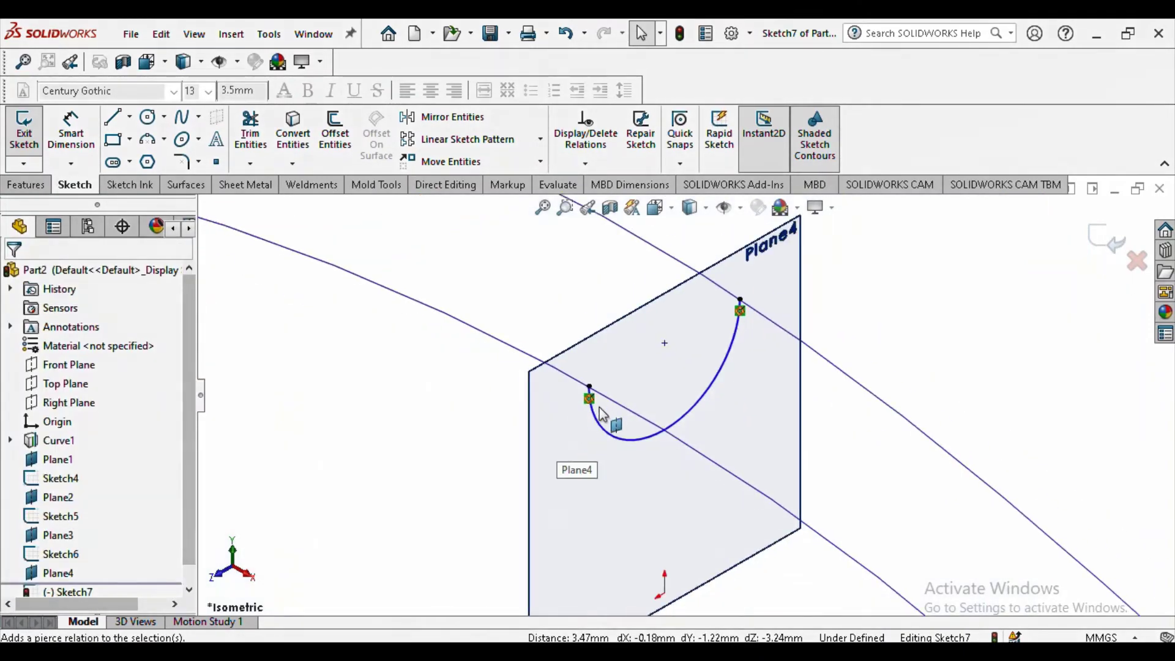
{"action": "left_click", "coordinate": [76, 140]}
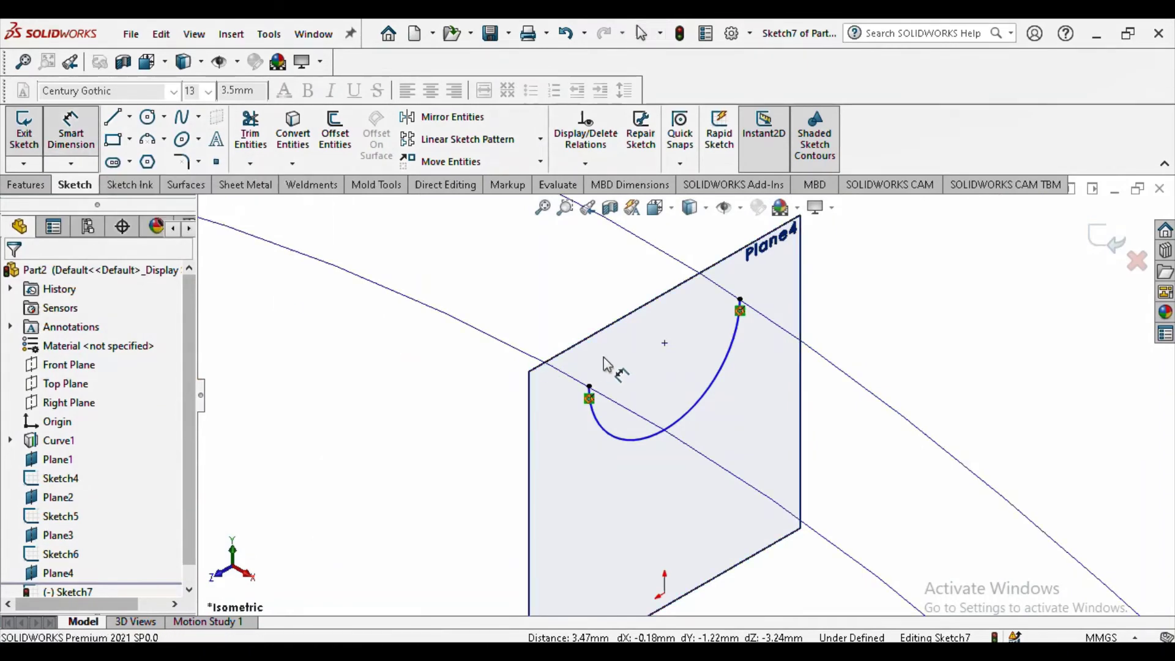
{"action": "left_click", "coordinate": [700, 407]}
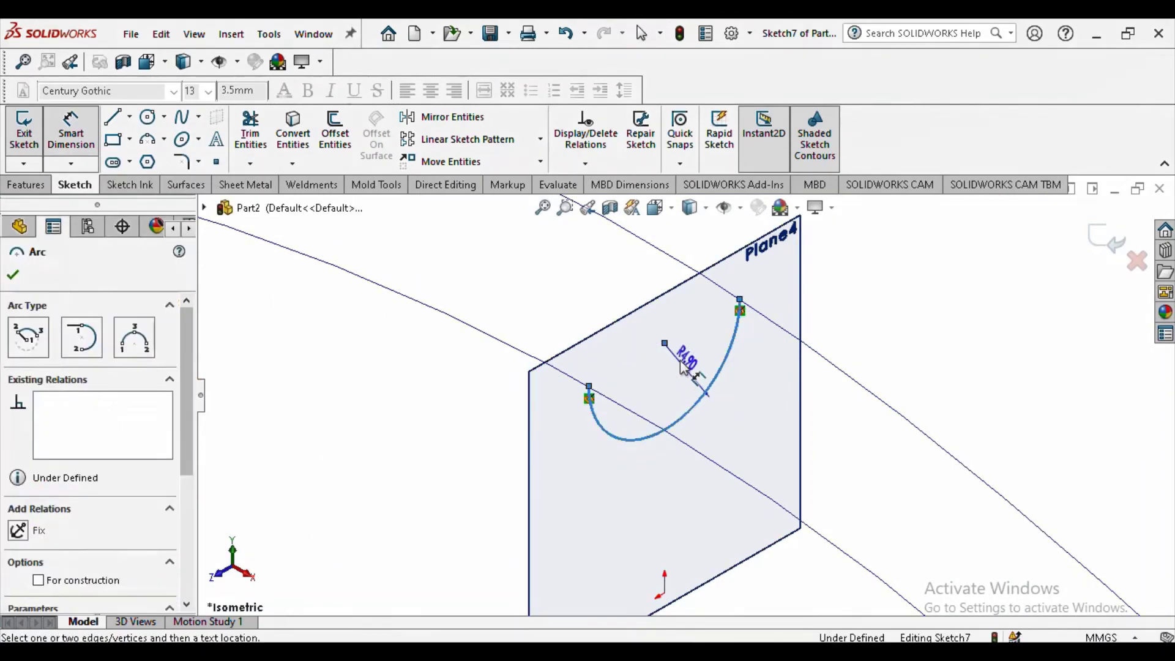
{"action": "left_click", "coordinate": [680, 361]}
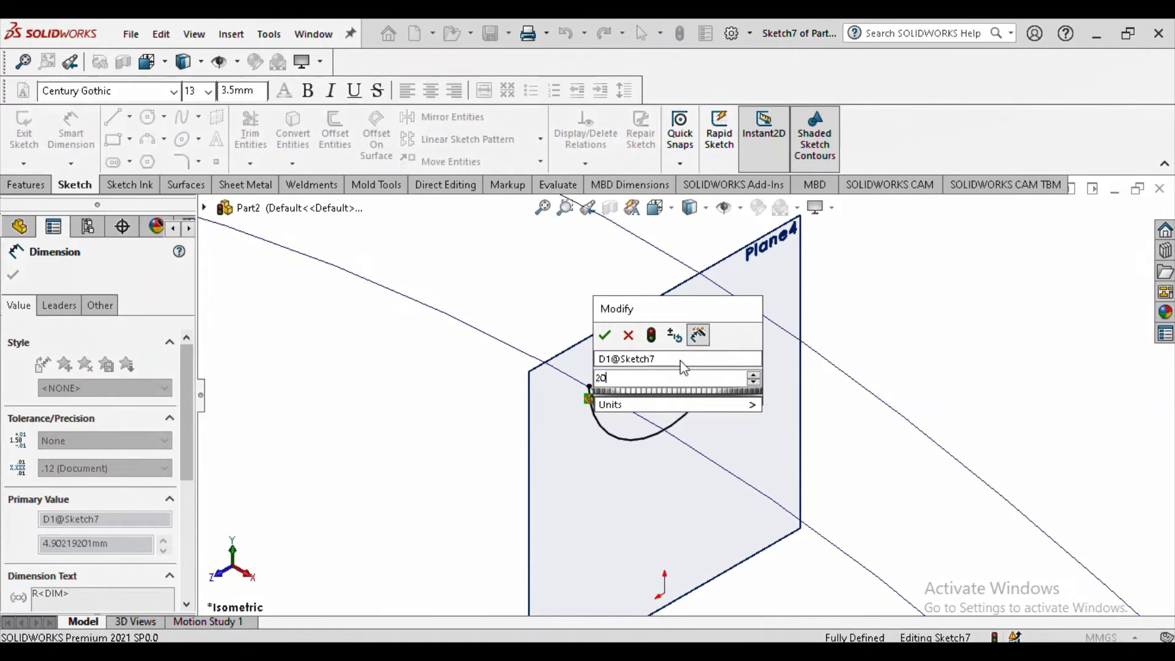
{"action": "key", "text": "Return"}
{"action": "left_click", "coordinate": [722, 427]}
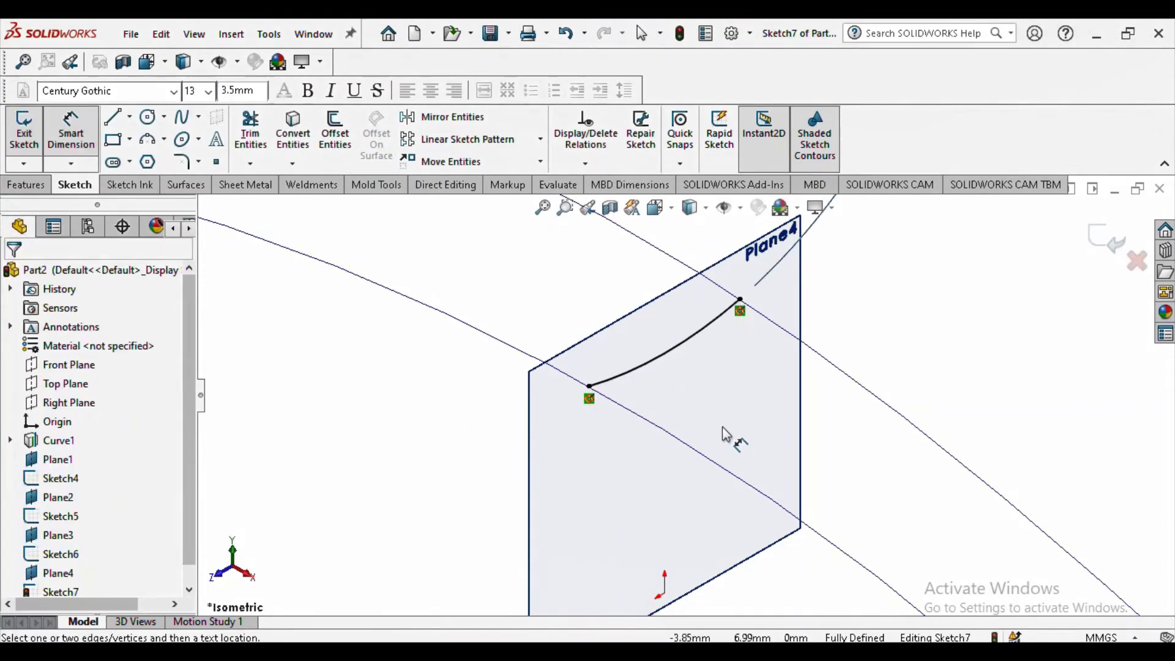
{"action": "scroll", "coordinate": [722, 427], "scroll_direction": "up", "scroll_amount": 5}
{"action": "middle_click_drag", "start_coordinate": [765, 558], "coordinate": [865, 619]}
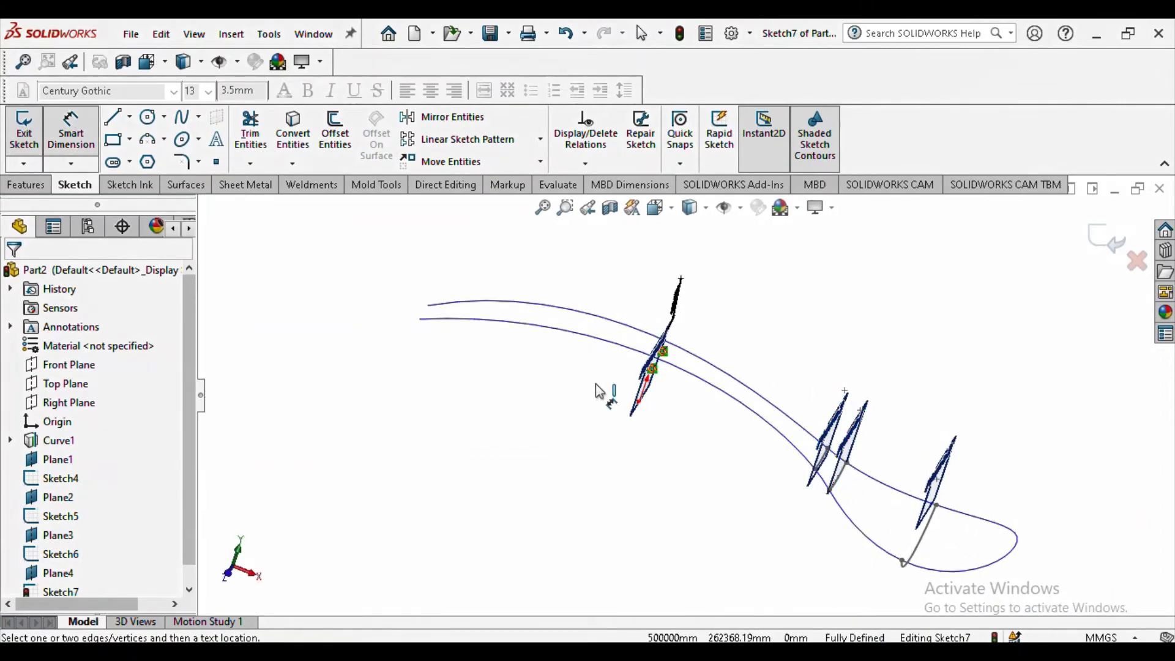
{"action": "middle_click_drag", "start_coordinate": [599, 392], "coordinate": [673, 298]}
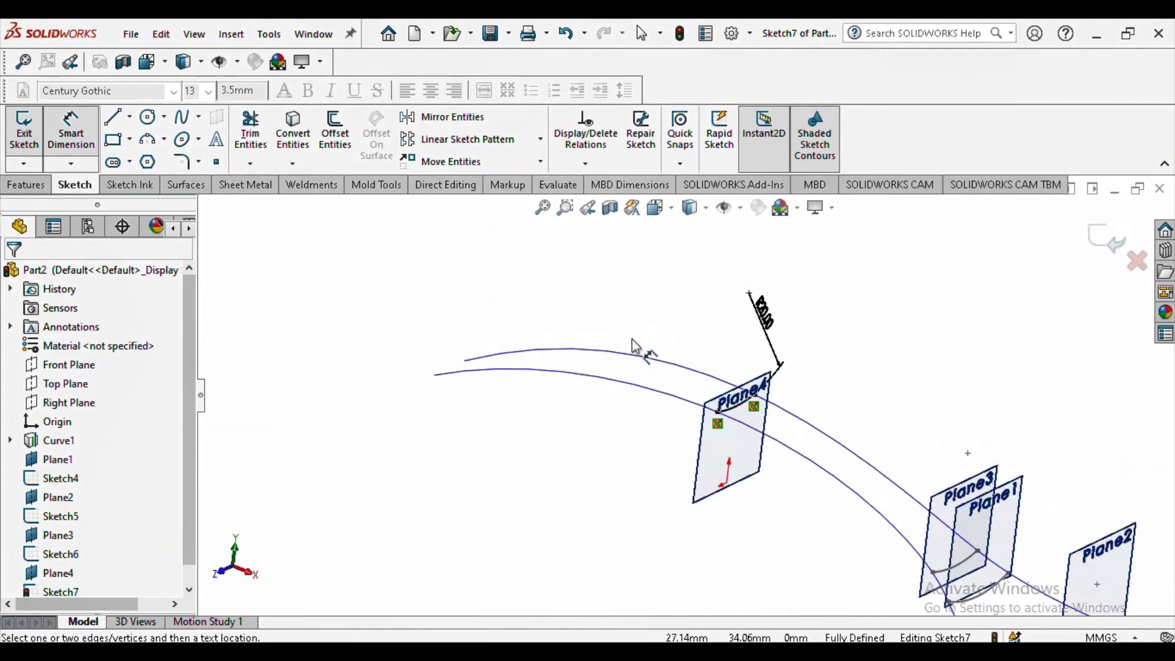
{"action": "scroll", "coordinate": [632, 345], "scroll_direction": "down", "scroll_amount": 2}
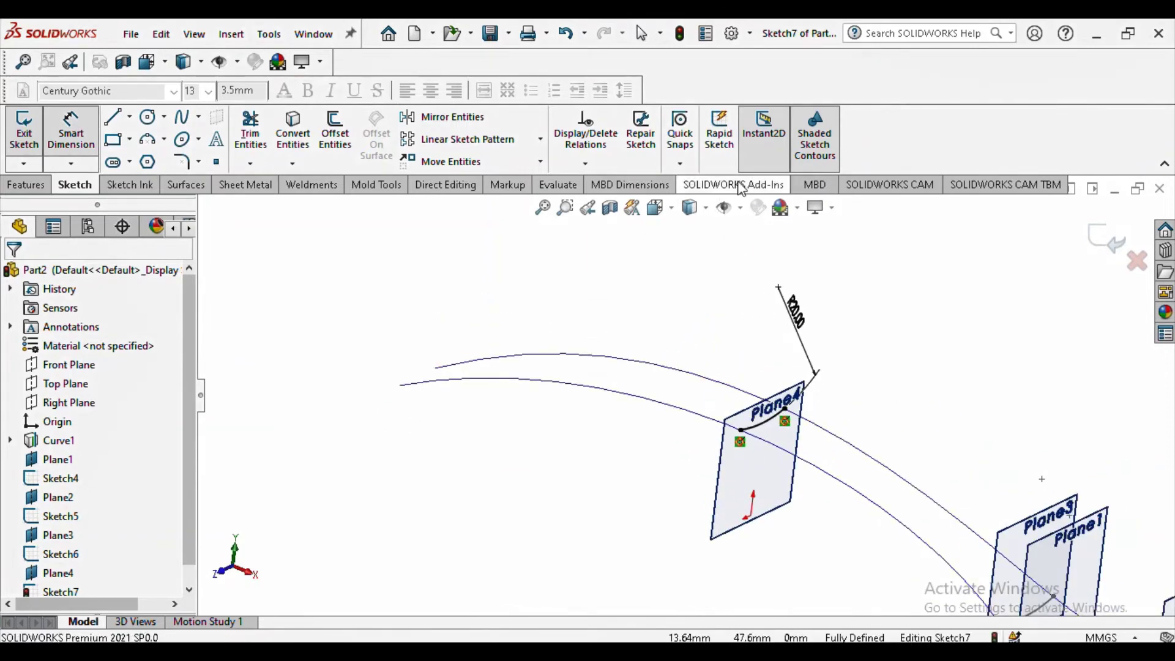
{"action": "left_click", "coordinate": [35, 191]}
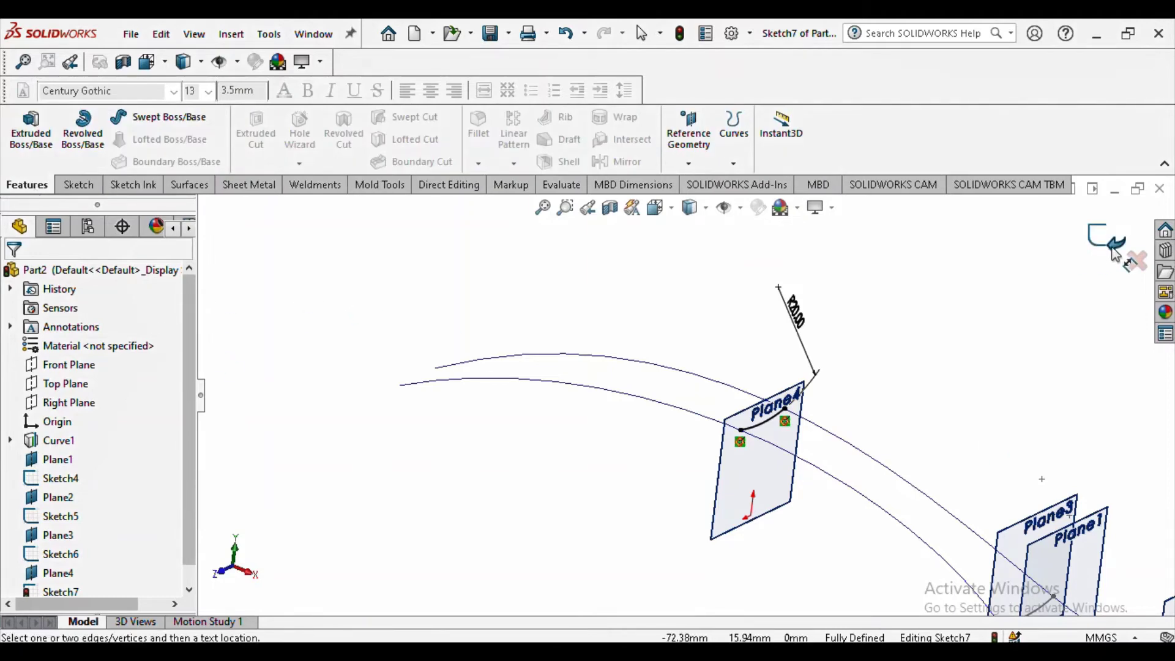
{"action": "key", "text": "ctrl+b"}
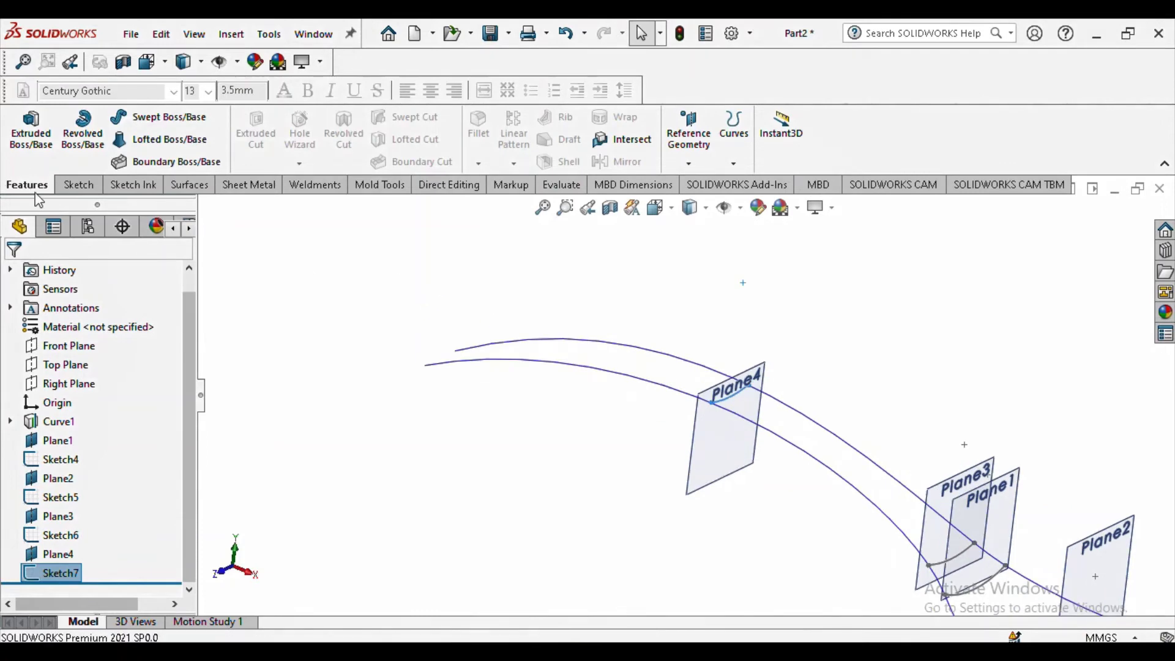
Step: Create a reference plane through the two endpoints at the curve's open, narrow end, perpendicular to the Top Plane
{"action": "left_click", "coordinate": [688, 161]}
{"action": "left_click", "coordinate": [698, 179]}
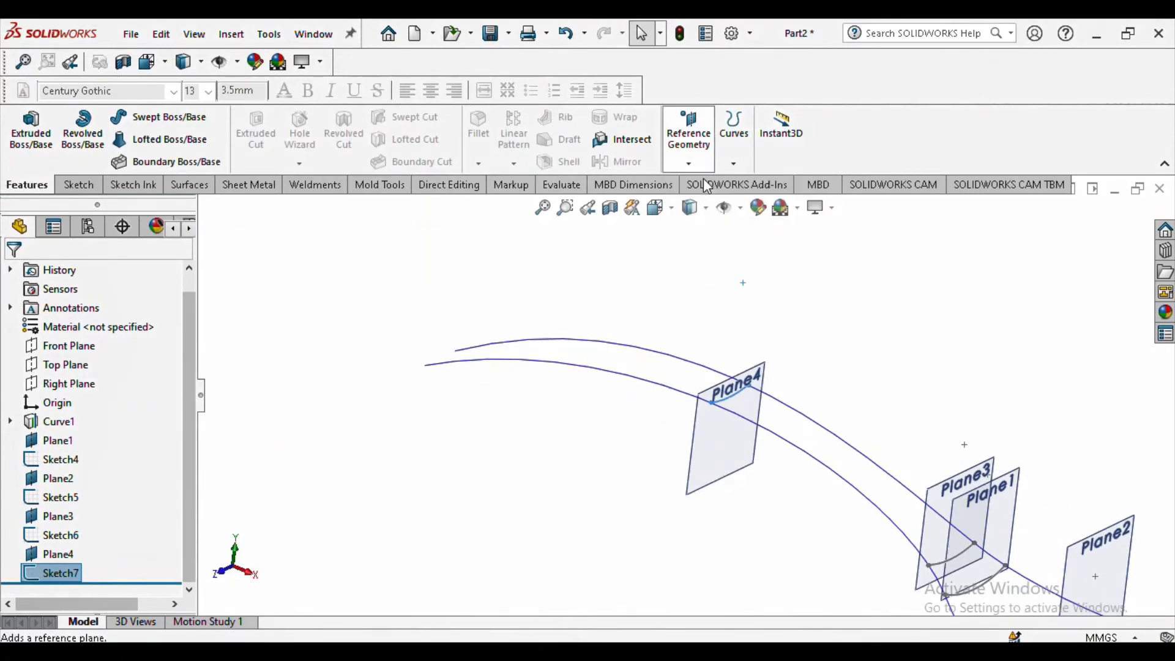
{"action": "scroll", "coordinate": [480, 352], "scroll_direction": "down", "scroll_amount": 5}
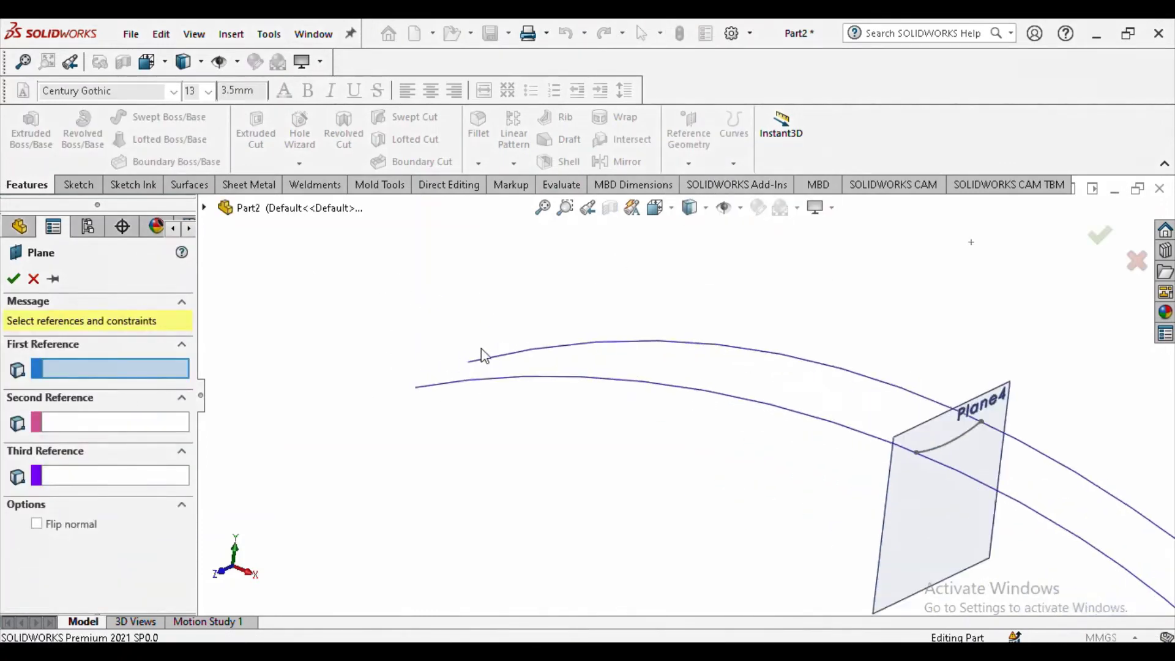
{"action": "left_click", "coordinate": [499, 382]}
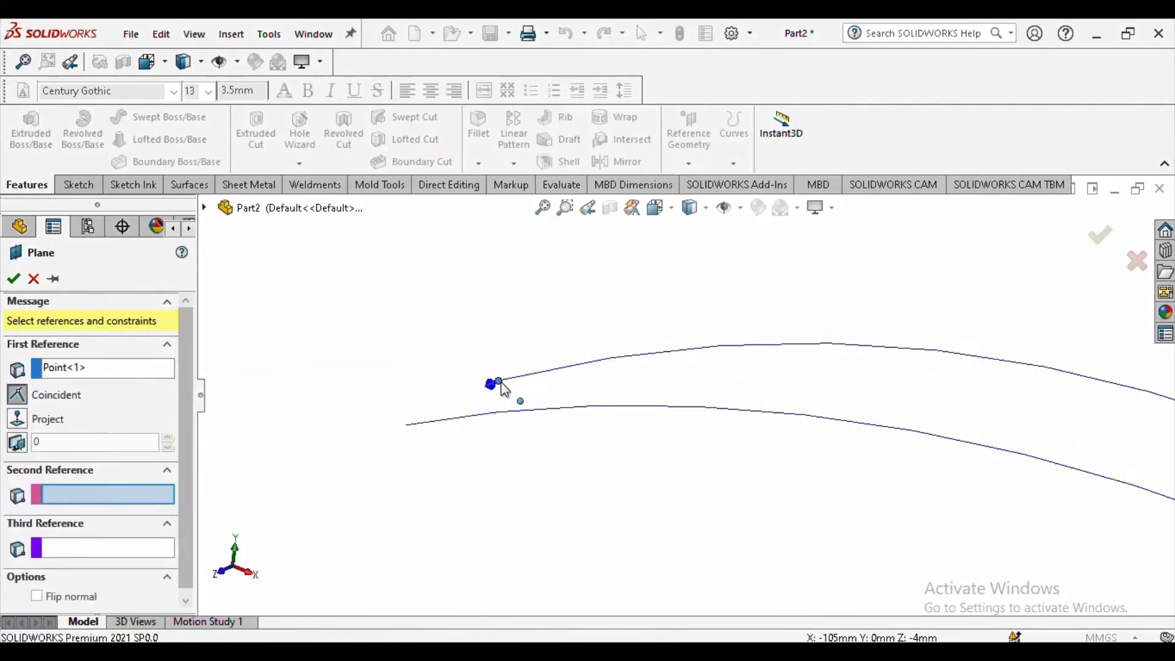
{"action": "left_click", "coordinate": [406, 425]}
{"action": "left_click", "coordinate": [189, 600]}
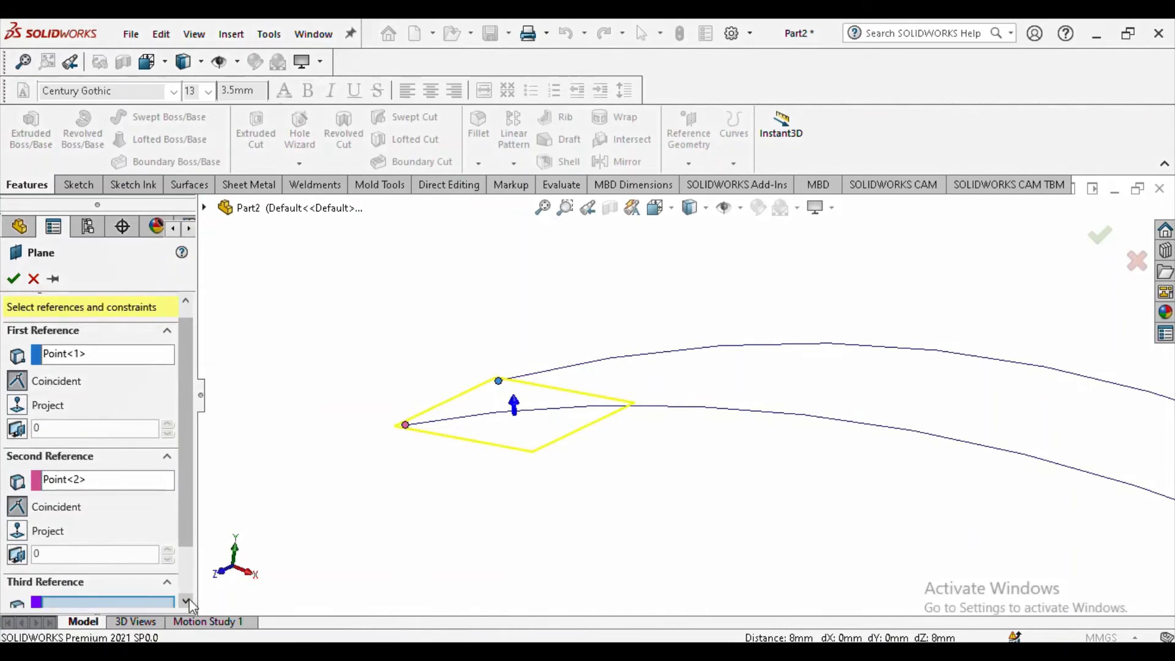
{"action": "left_click", "coordinate": [204, 208]}
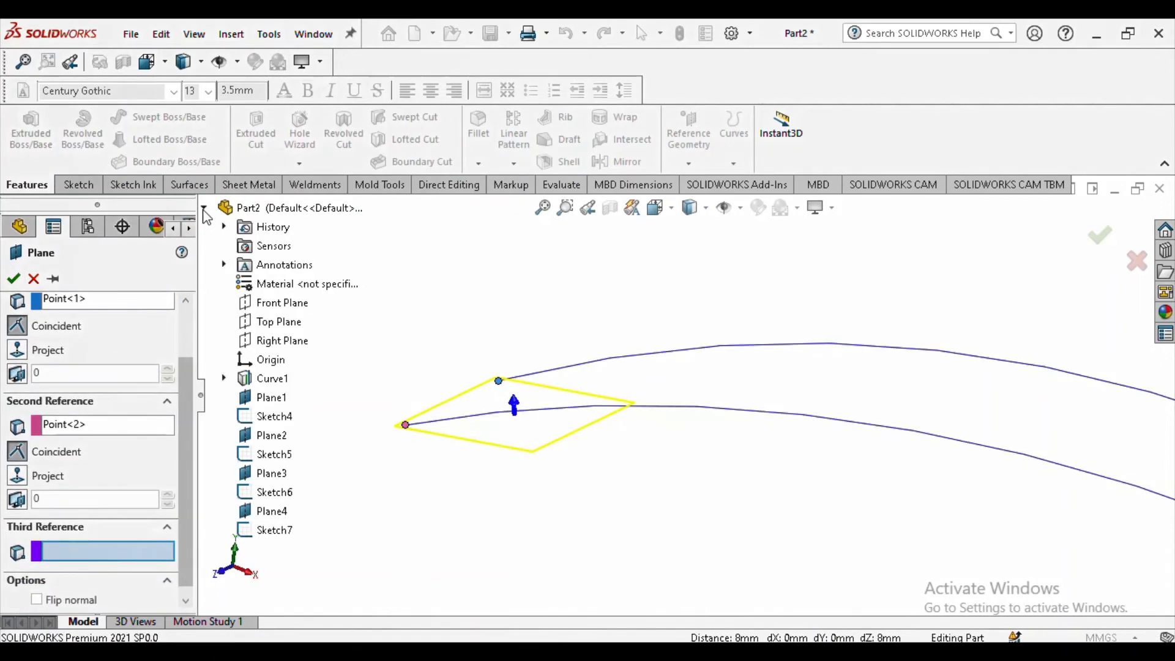
{"action": "left_click", "coordinate": [276, 322]}
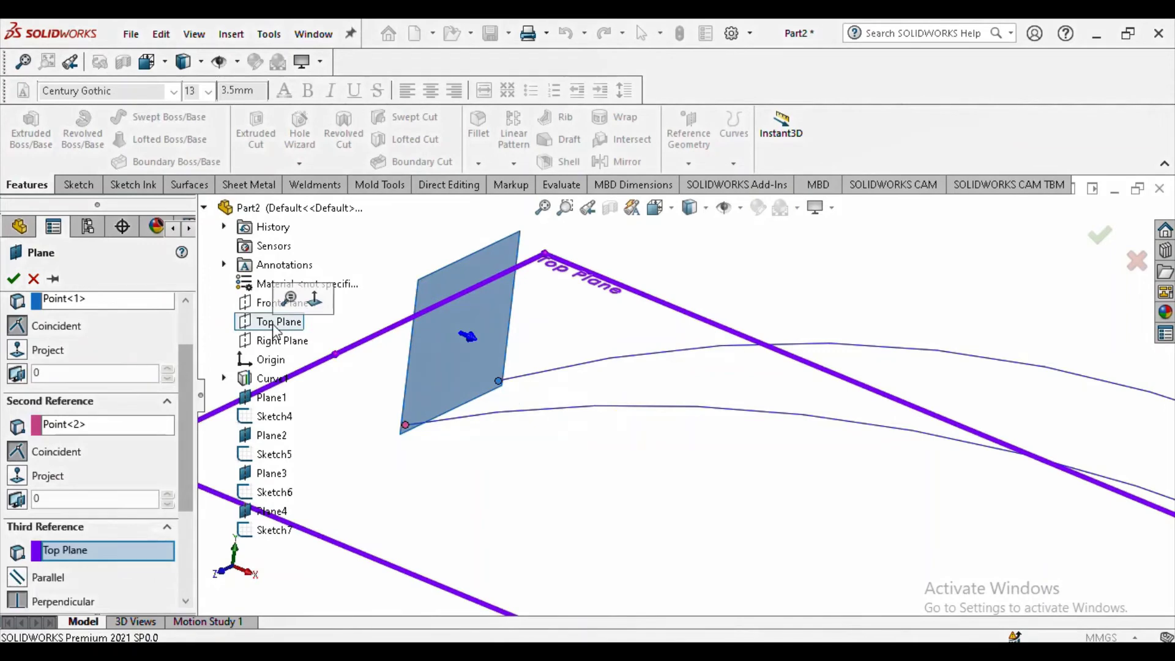
{"action": "left_click", "coordinate": [13, 279]}
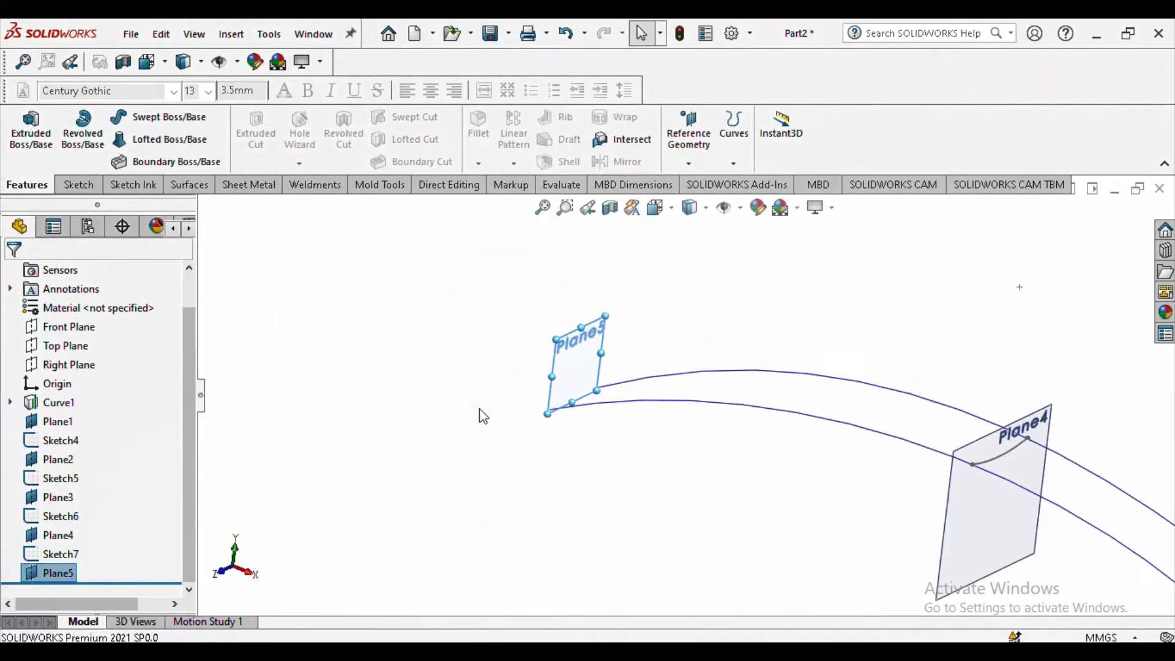
Step: Start a new sketch on Plane5 and show it in isometric view
{"action": "left_click", "coordinate": [78, 185]}
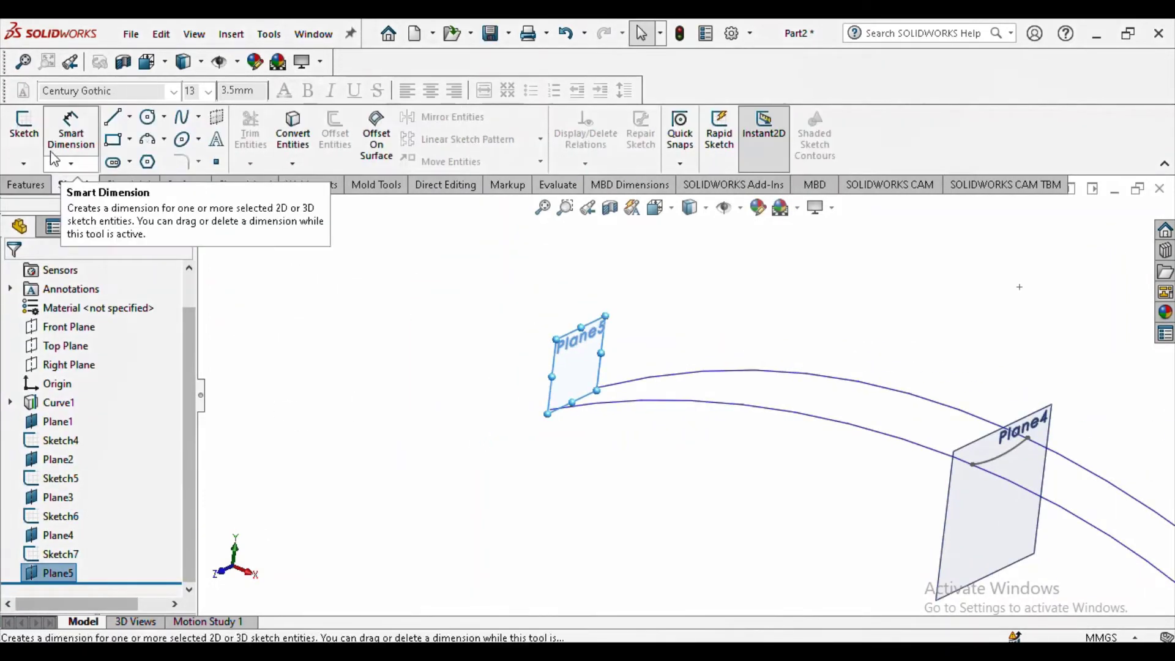
{"action": "left_click", "coordinate": [24, 129]}
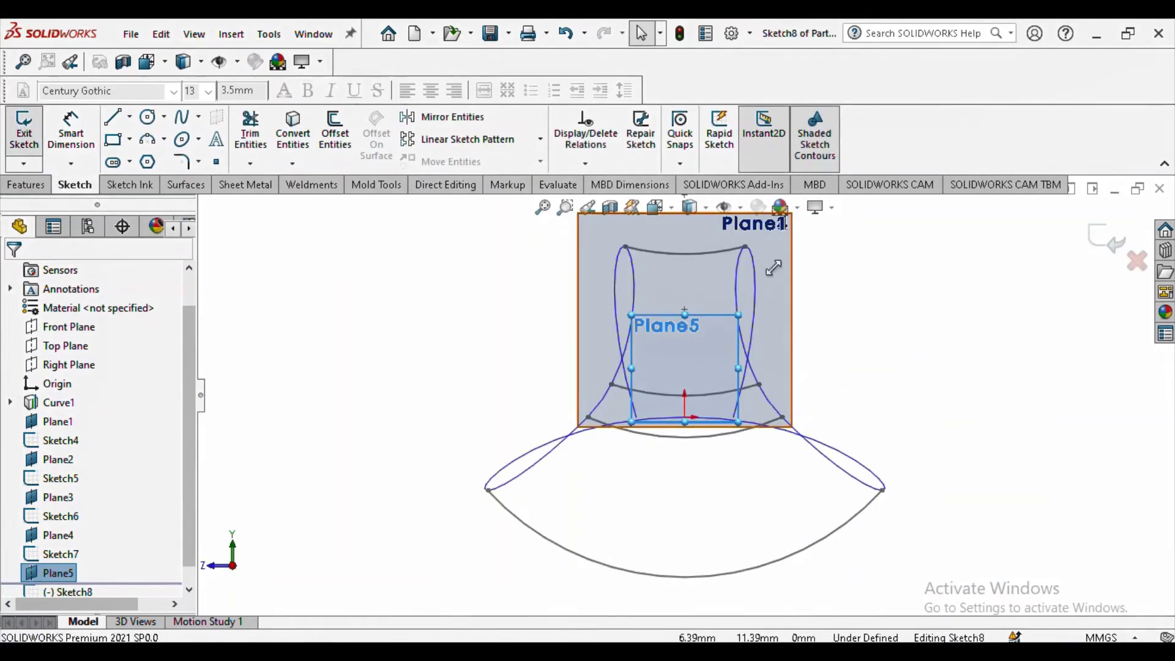
{"action": "left_click", "coordinate": [658, 207]}
{"action": "left_click", "coordinate": [745, 232]}
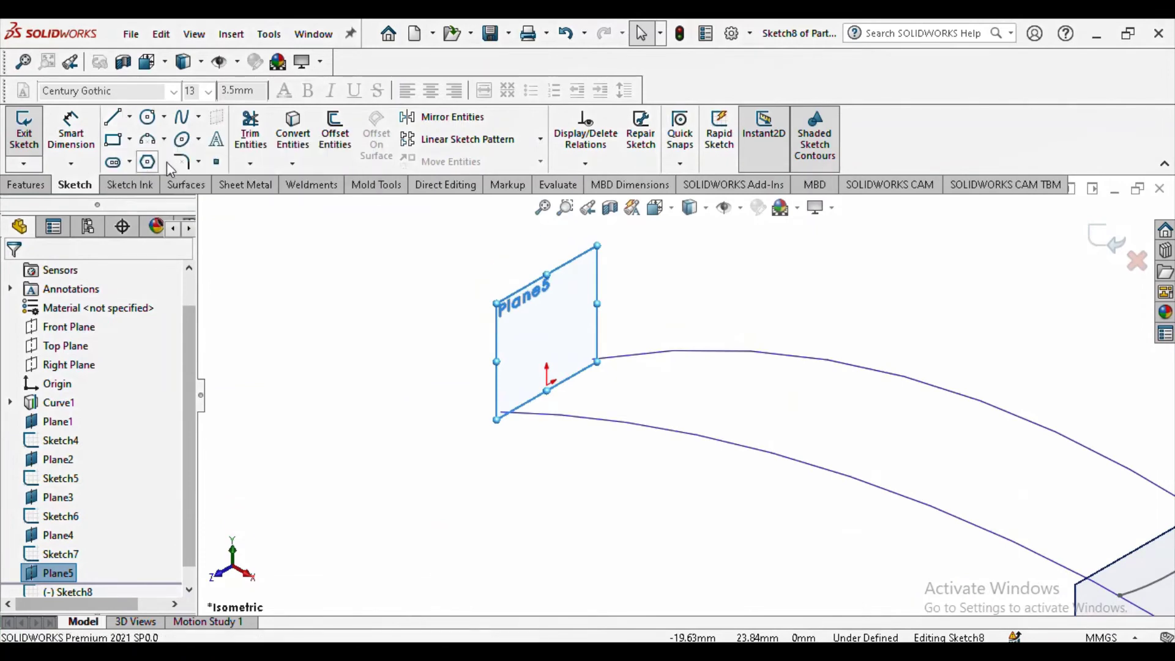
Step: Sketch a downward-bulging three-point arc on Plane5, between the two ends of the projected curve's narrow opening
{"action": "left_click", "coordinate": [164, 139]}
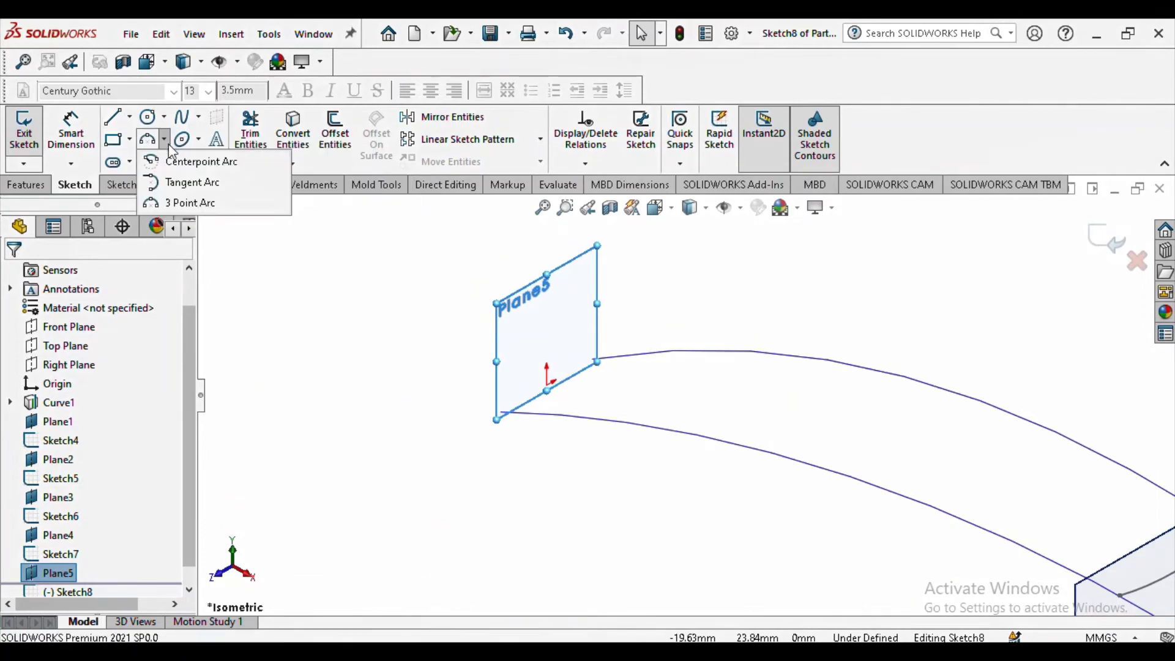
{"action": "left_click", "coordinate": [183, 203]}
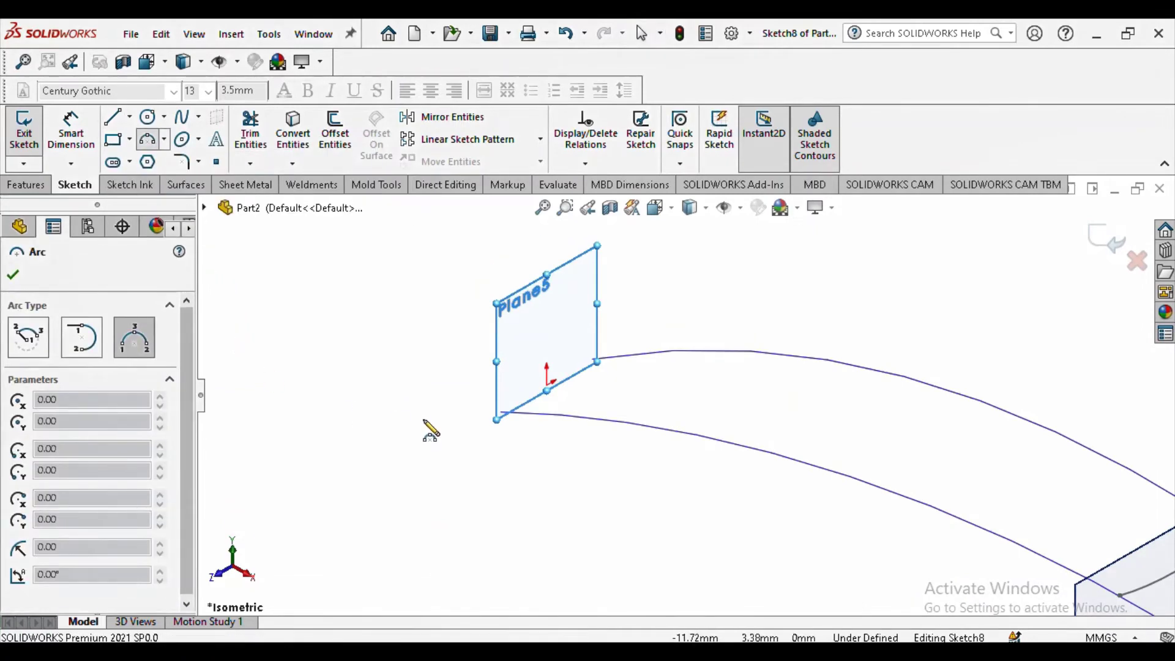
{"action": "scroll", "coordinate": [615, 392], "scroll_direction": "down", "scroll_amount": 5}
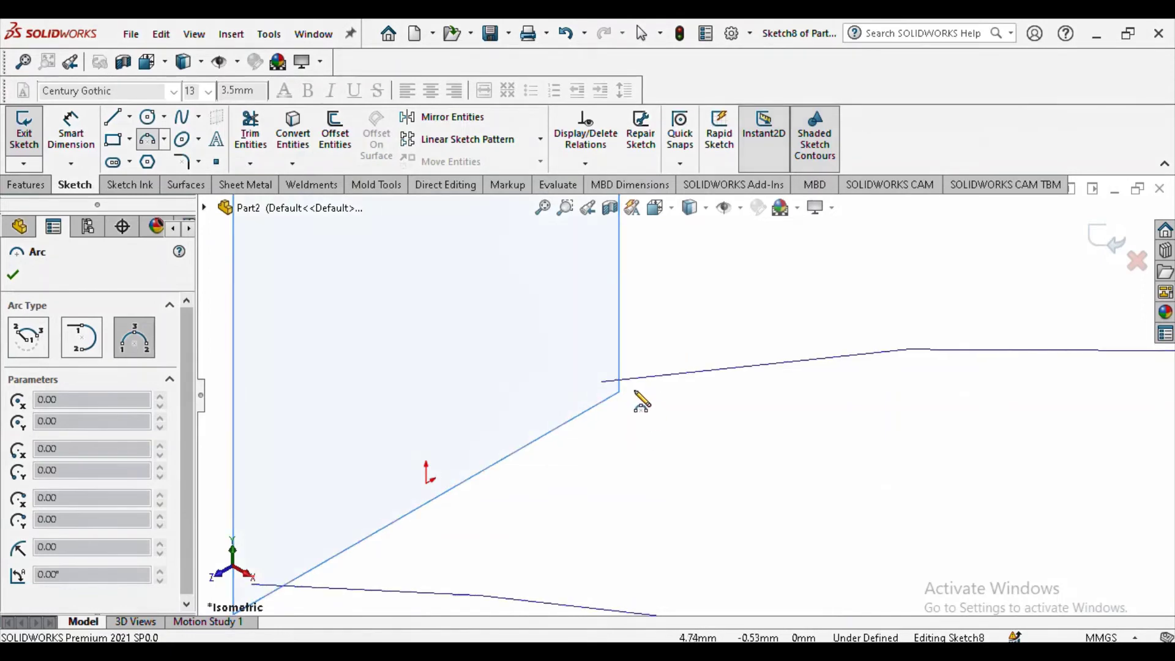
{"action": "left_click", "coordinate": [634, 390]}
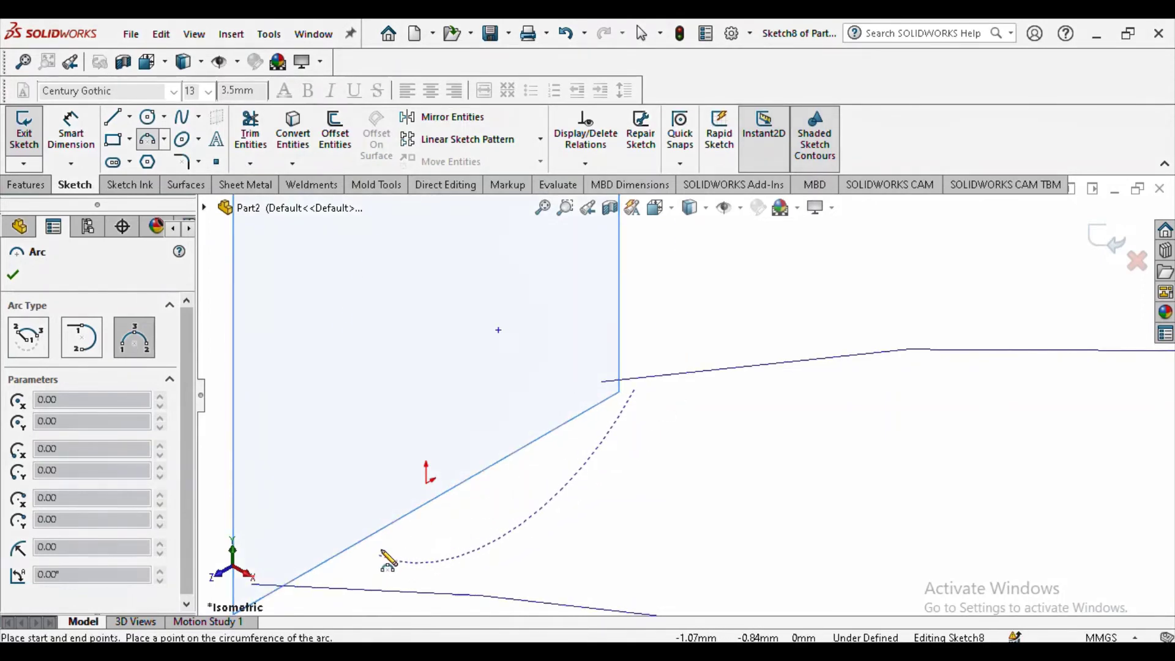
{"action": "left_click", "coordinate": [380, 555]}
{"action": "left_click", "coordinate": [436, 557]}
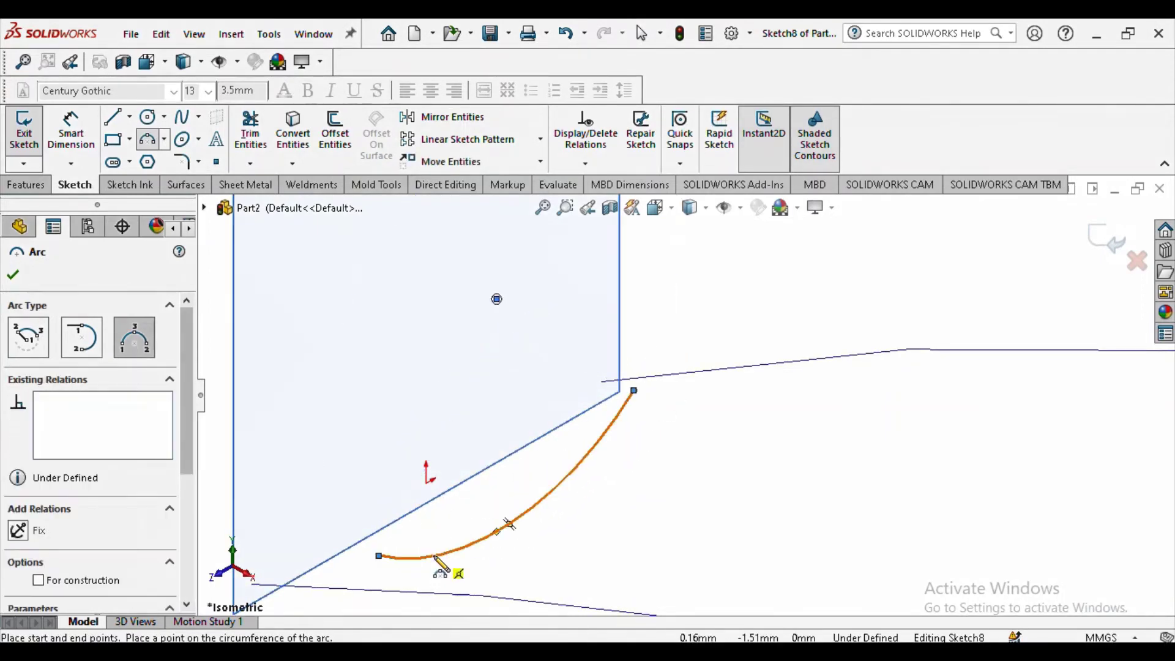
{"action": "key", "text": "Escape"}
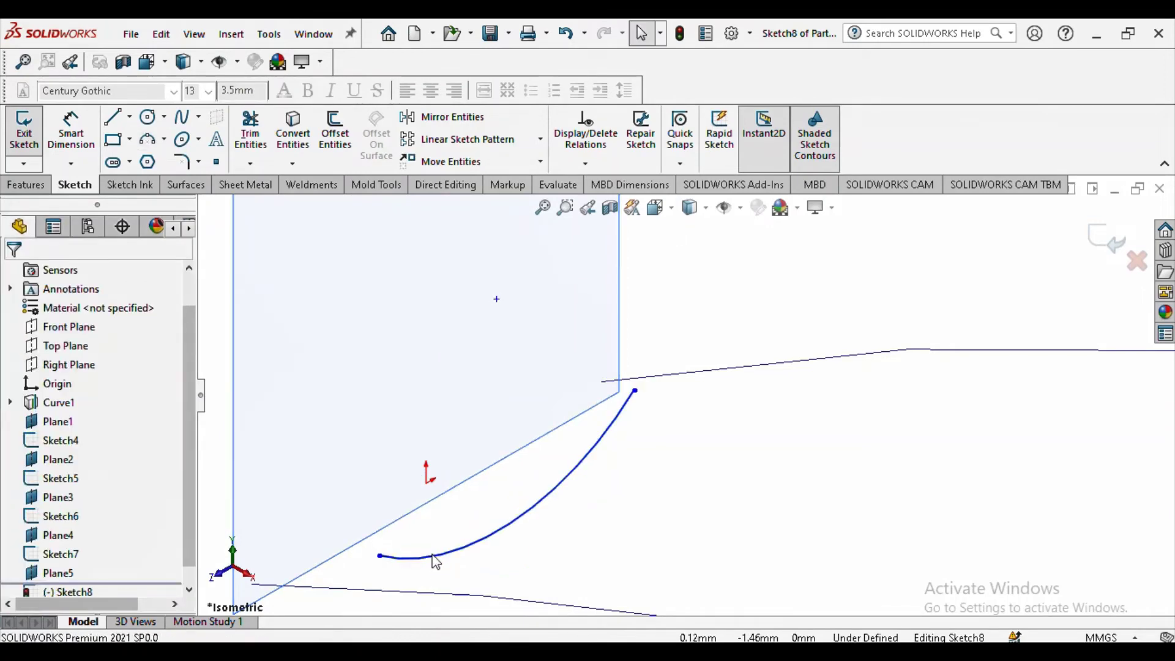
Step: Add a Pierce relation between the Plane5 arc's upper endpoint and the adjacent side of the projected curve
{"action": "scroll", "coordinate": [504, 555], "scroll_direction": "up", "scroll_amount": 5}
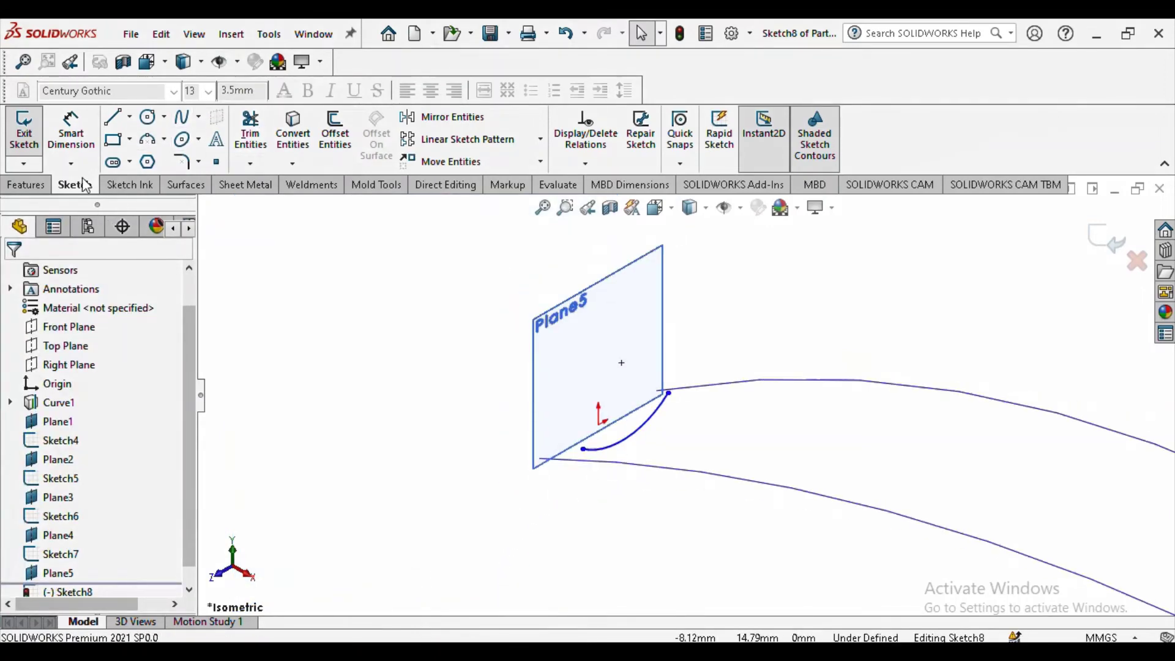
{"action": "scroll", "coordinate": [634, 392], "scroll_direction": "down", "scroll_amount": 6}
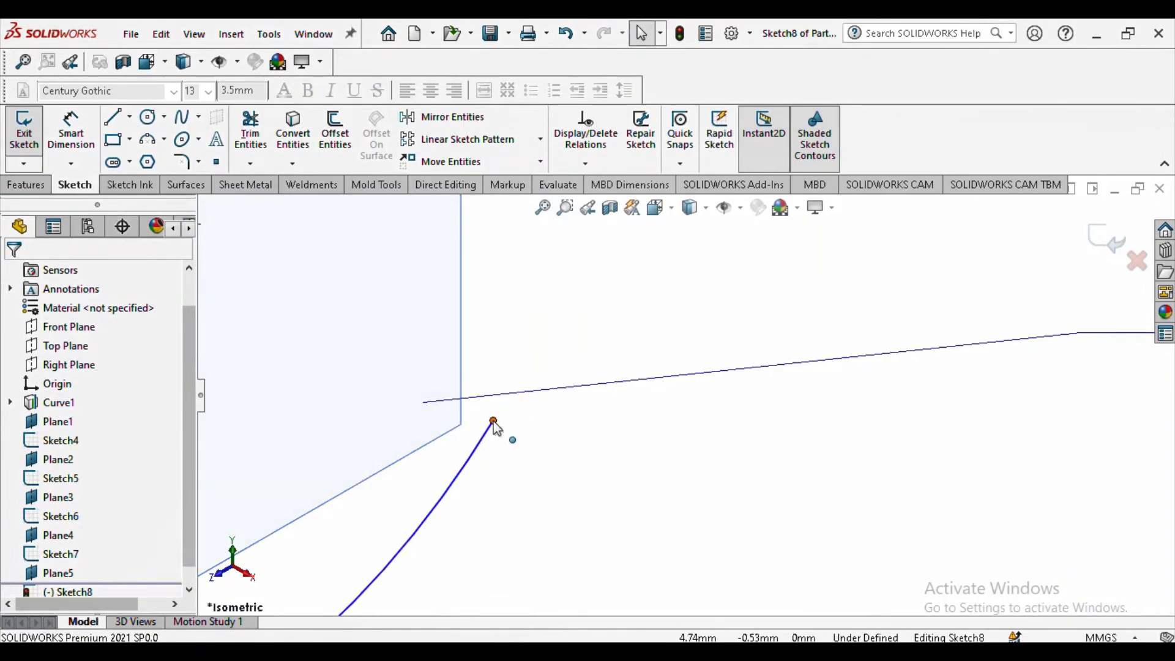
{"action": "left_click", "coordinate": [494, 421]}
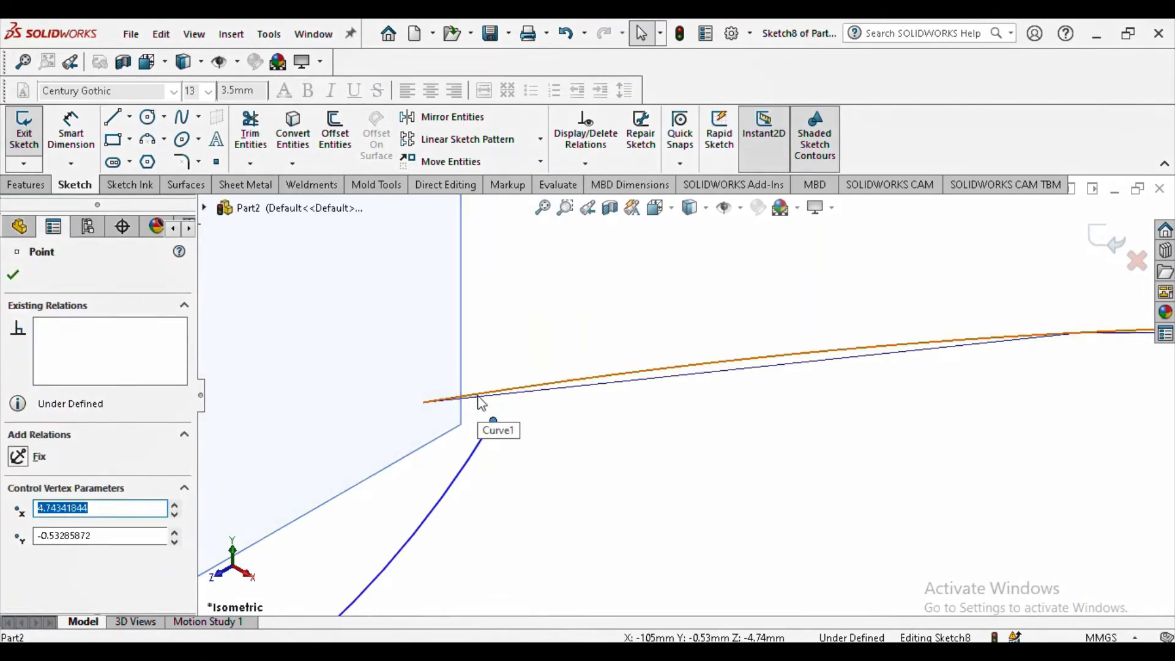
{"action": "left_click", "coordinate": [505, 401], "text": "ctrl"}
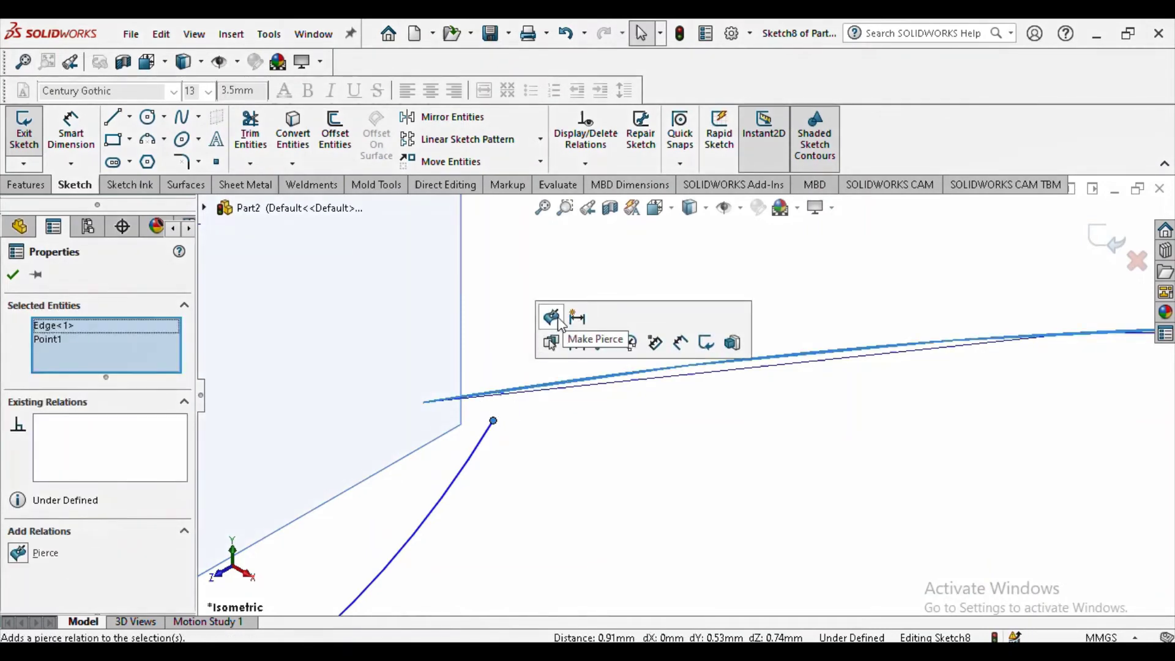
{"action": "left_click", "coordinate": [551, 316]}
{"action": "left_click", "coordinate": [13, 275]}
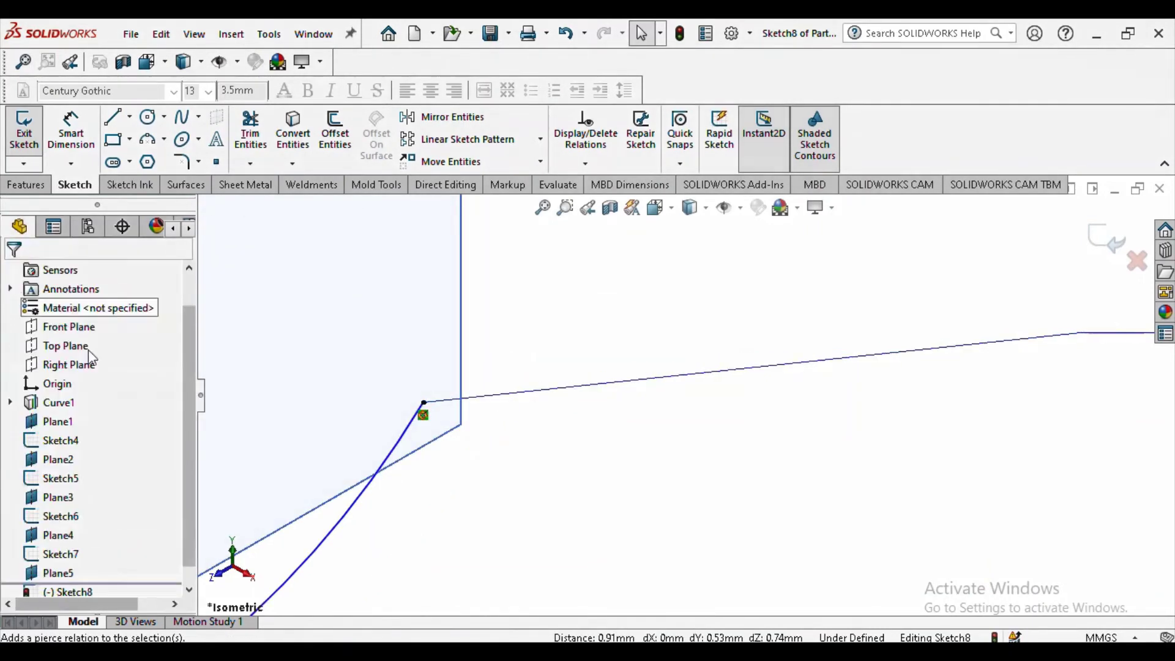
Step: Pierce the Plane5 arc's remaining free endpoint onto the opposite, lower side of the projected curve
{"action": "scroll", "coordinate": [323, 517], "scroll_direction": "up", "scroll_amount": 3}
{"action": "scroll", "coordinate": [480, 533], "scroll_direction": "down", "scroll_amount": 3}
{"action": "scroll", "coordinate": [511, 450], "scroll_direction": "down", "scroll_amount": 2}
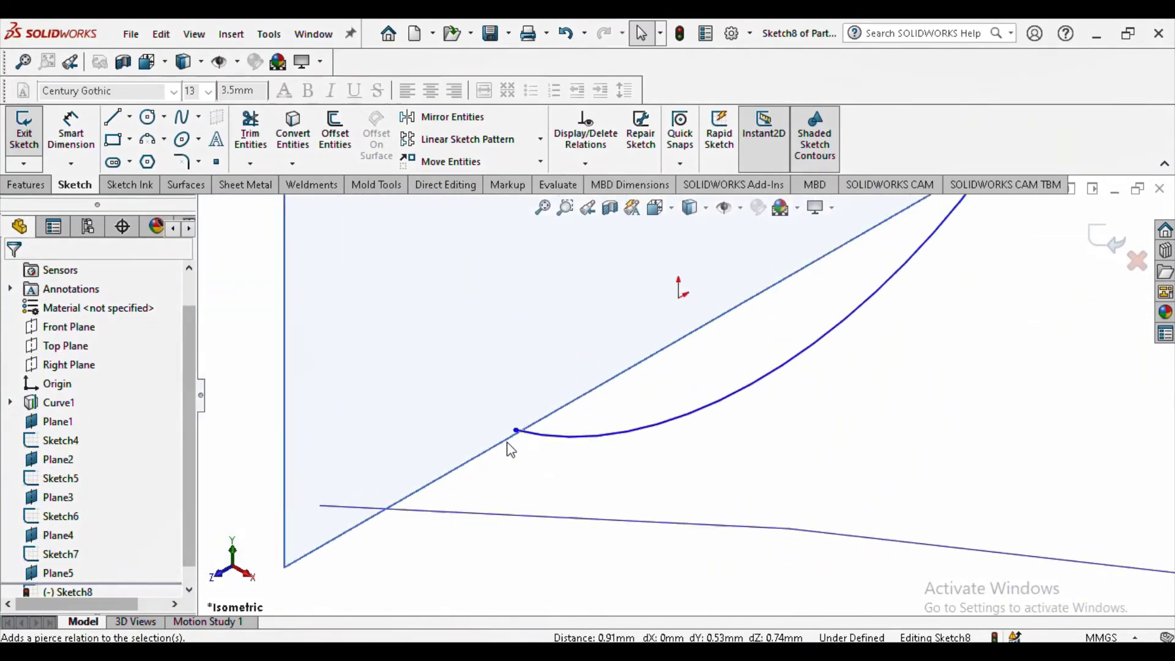
{"action": "left_click", "coordinate": [516, 431]}
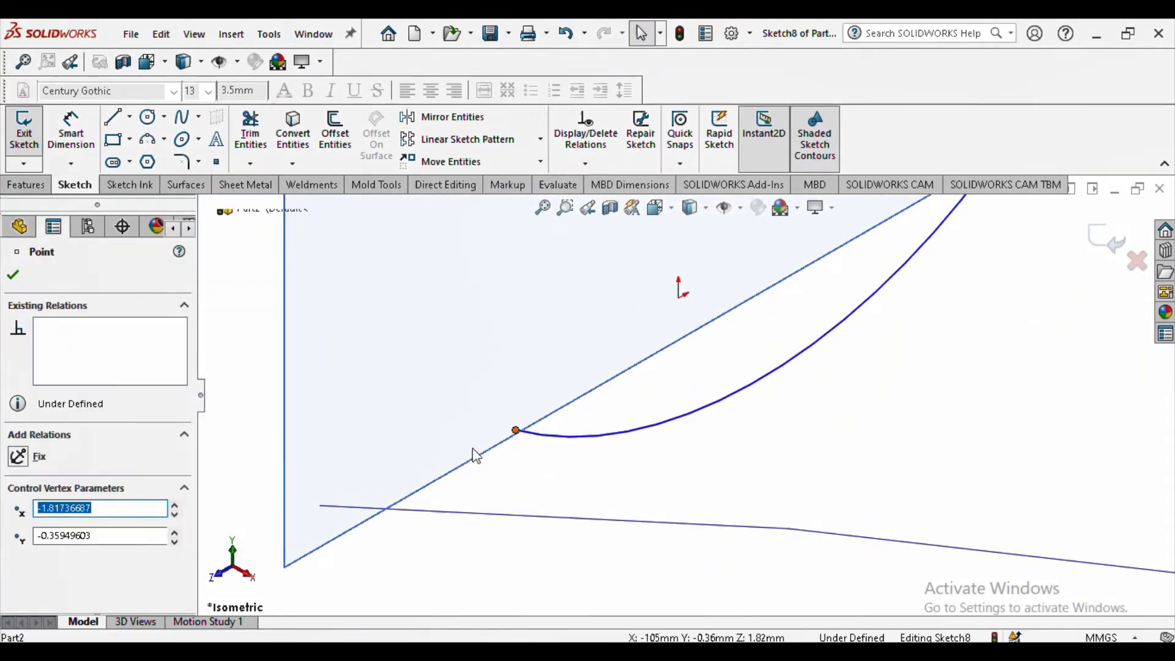
{"action": "left_click", "coordinate": [347, 510], "text": "ctrl"}
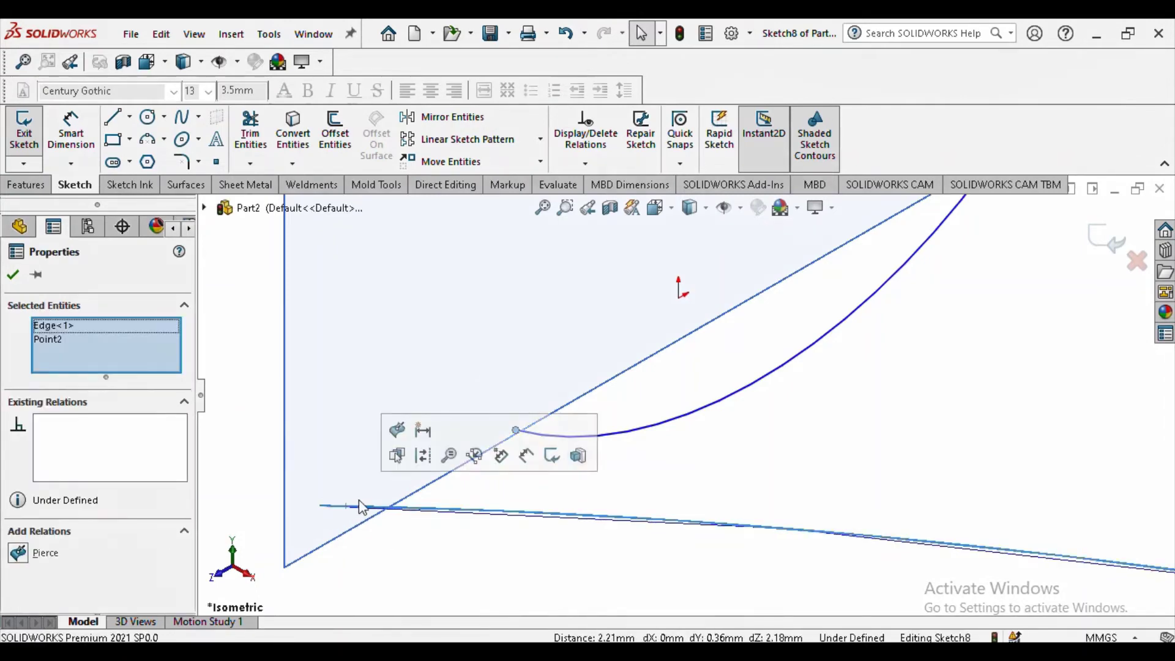
{"action": "left_click", "coordinate": [18, 554]}
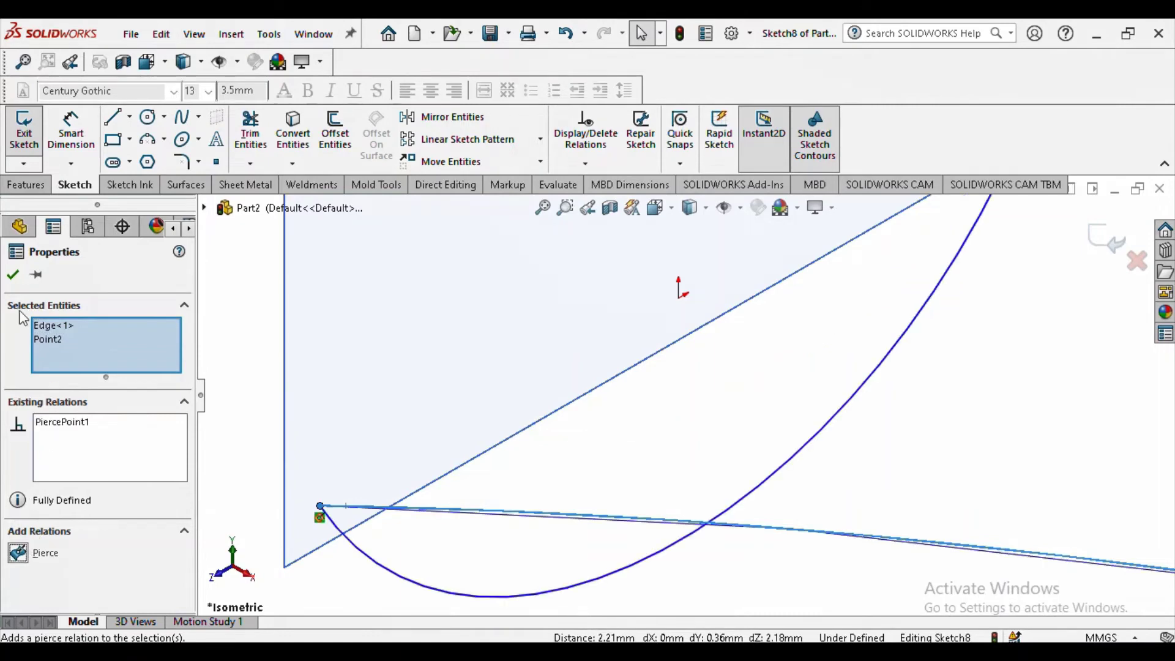
{"action": "left_click", "coordinate": [13, 276]}
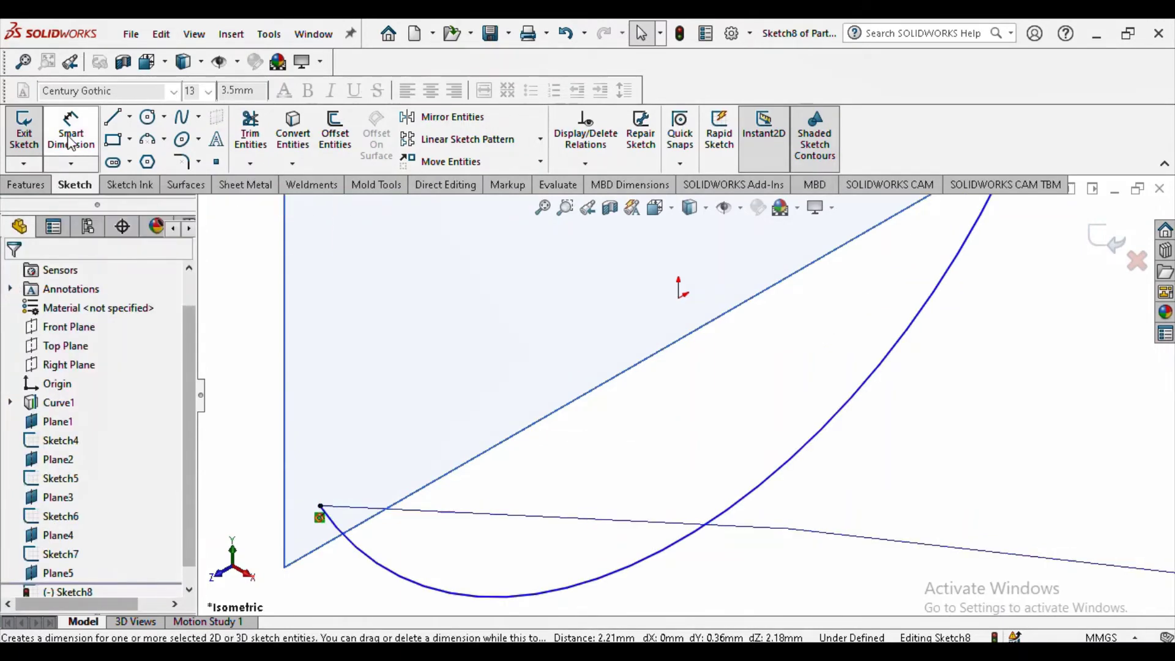
Step: Dimension the Plane5 arc's radius at 25 mm and exit the sketch
{"action": "scroll", "coordinate": [785, 485], "scroll_direction": "up", "scroll_amount": 2}
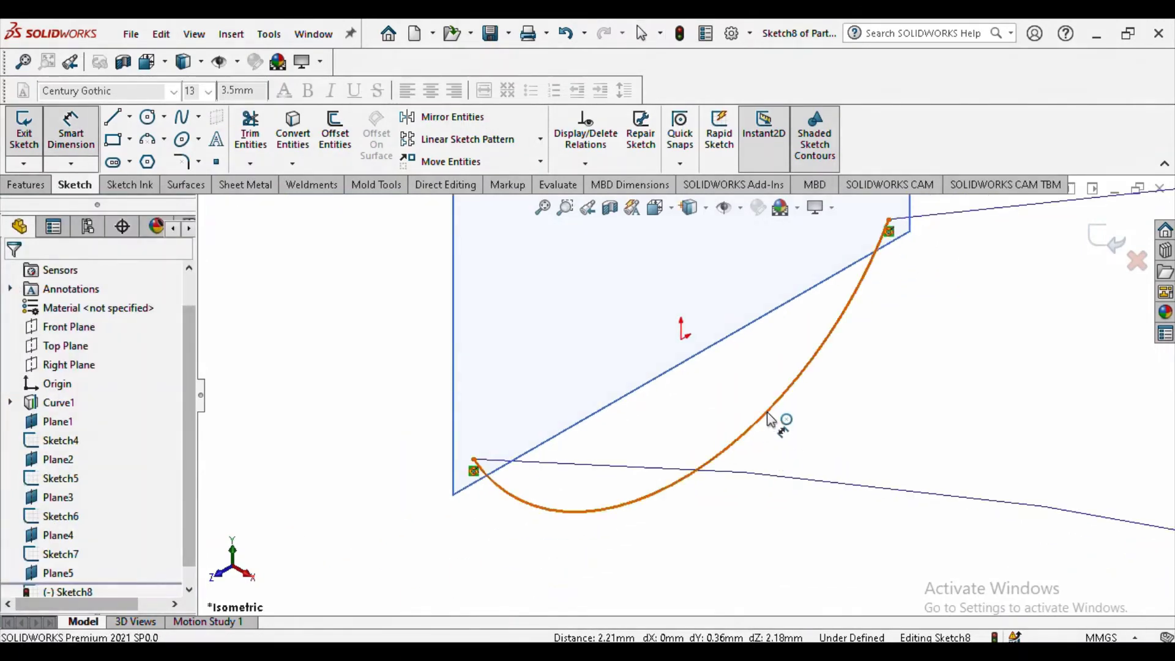
{"action": "left_click", "coordinate": [774, 409]}
{"action": "left_click", "coordinate": [730, 391]}
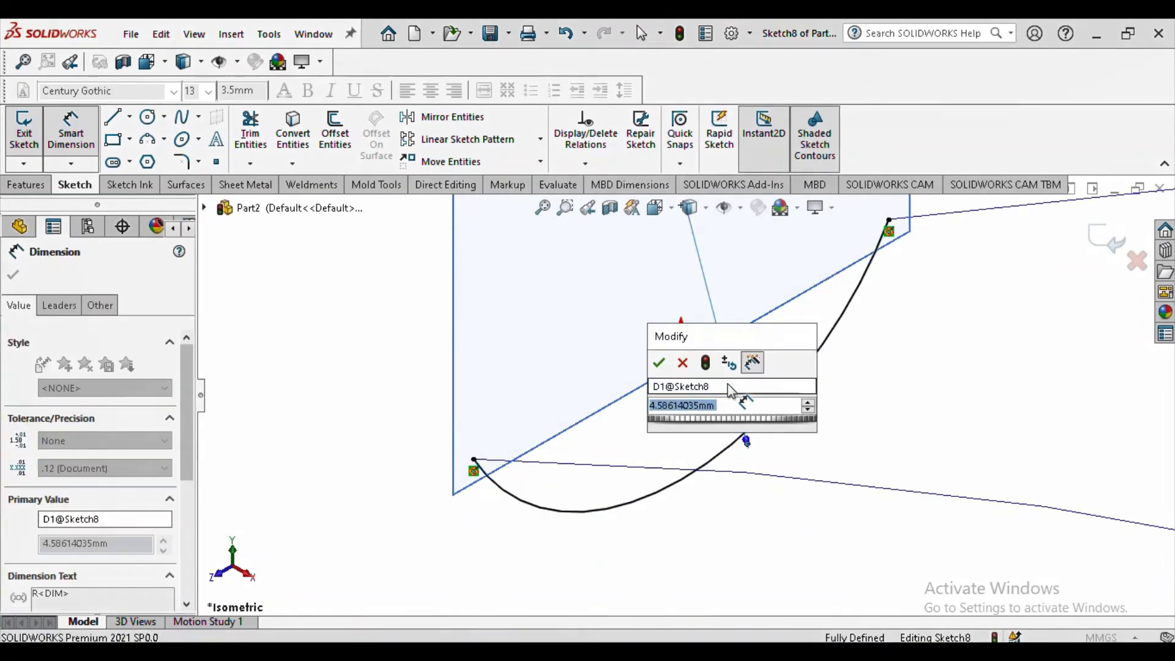
{"action": "type", "text": "25"}
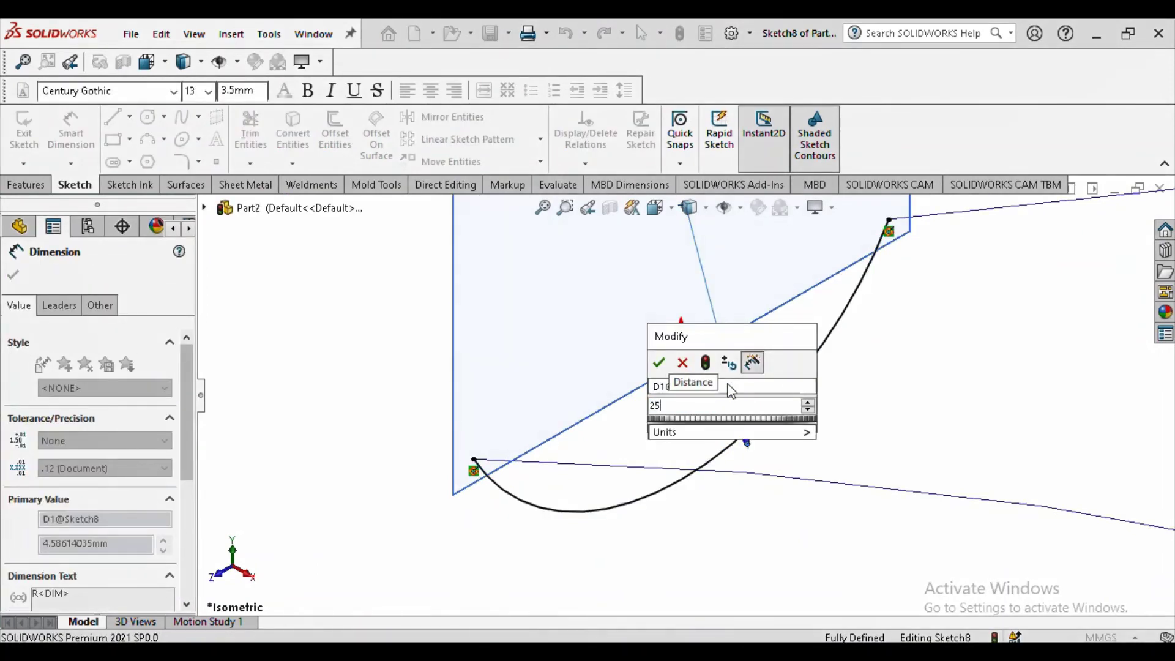
{"action": "key", "text": "Return"}
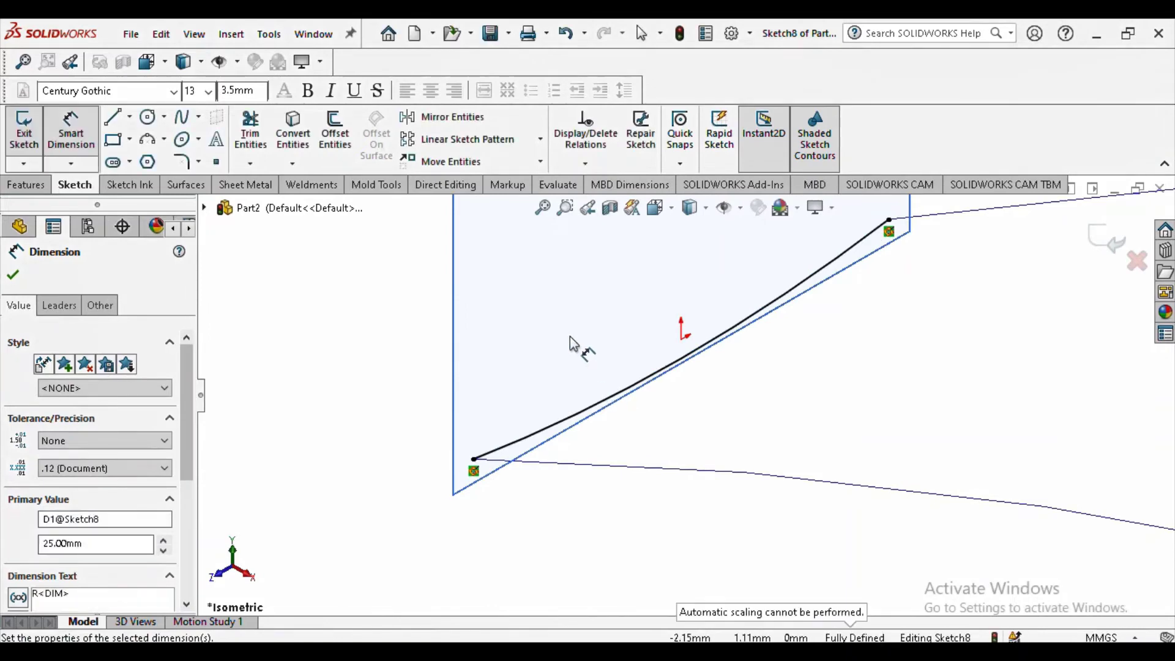
{"action": "key", "text": "Escape"}
{"action": "scroll", "coordinate": [694, 433], "scroll_direction": "up", "scroll_amount": 8}
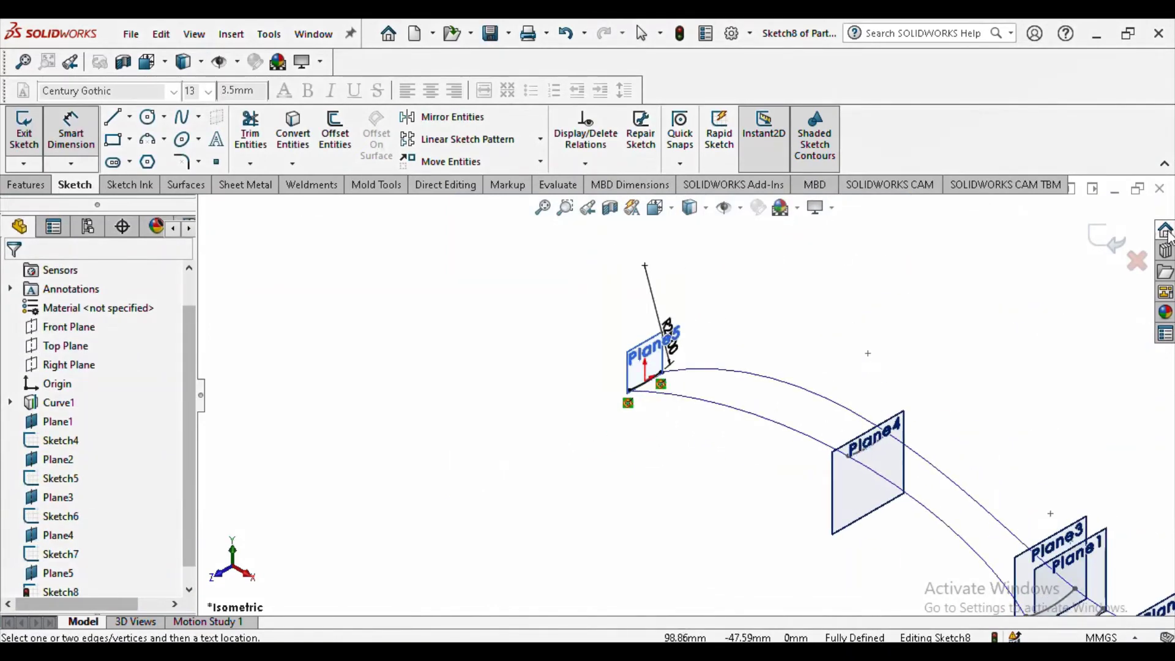
{"action": "left_click", "coordinate": [1116, 248]}
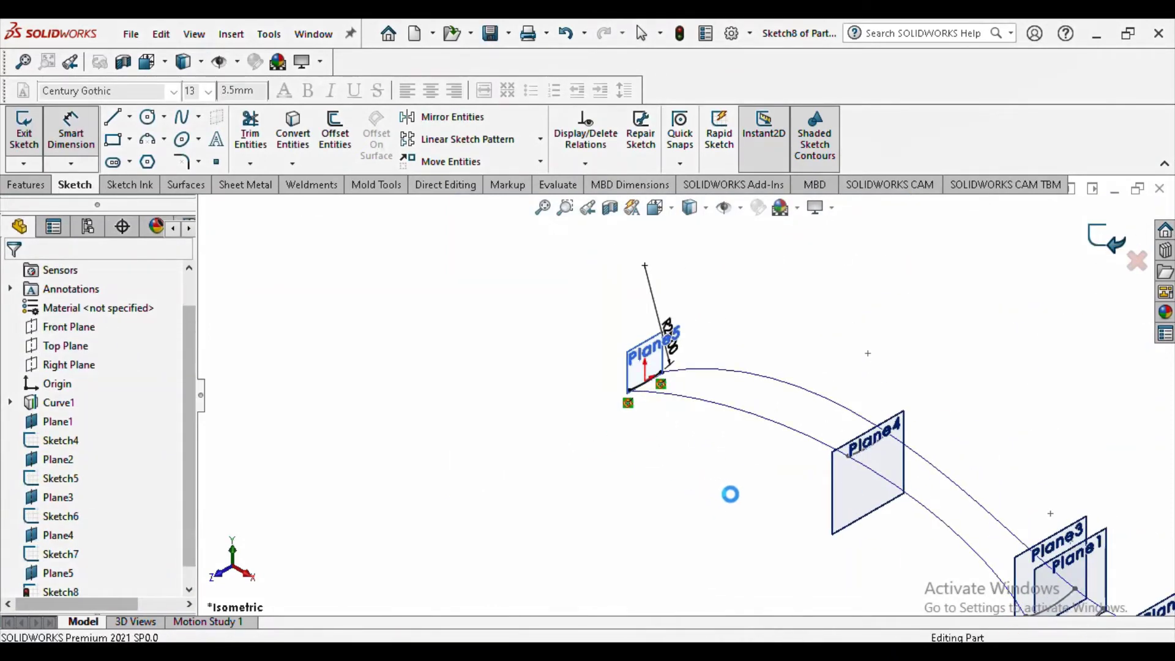
Step: Hide Plane5 and Plane4 along the handle section of the curve
{"action": "scroll", "coordinate": [847, 544], "scroll_direction": "up", "scroll_amount": 3}
{"action": "scroll", "coordinate": [888, 533], "scroll_direction": "down", "scroll_amount": 4}
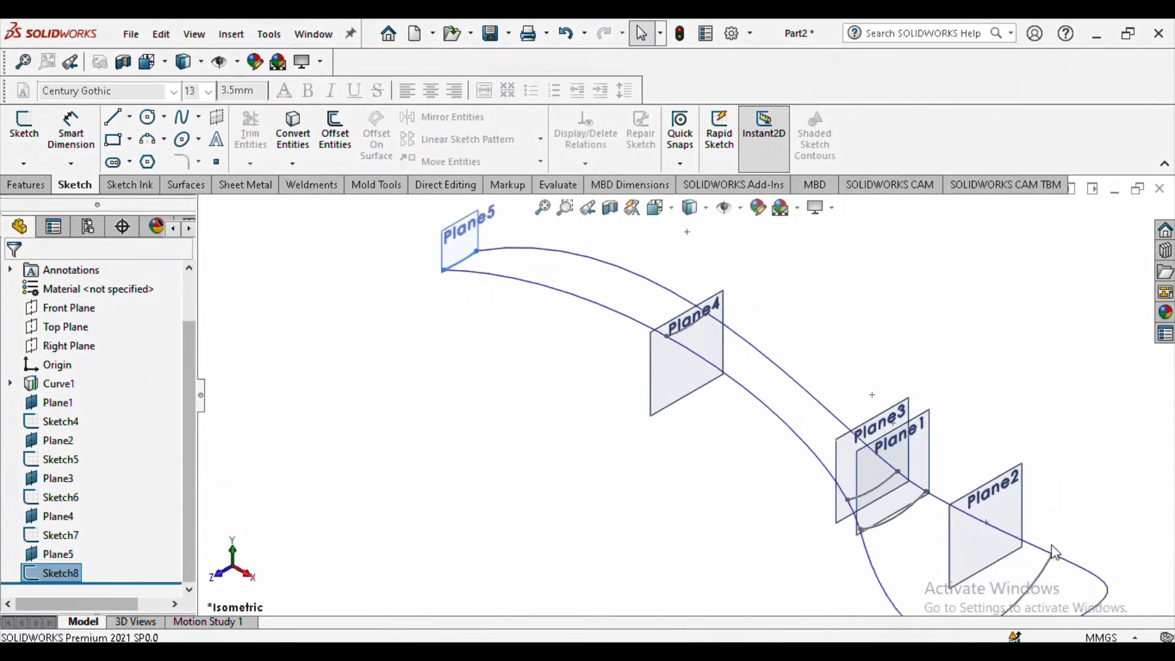
{"action": "scroll", "coordinate": [787, 502], "scroll_direction": "up", "scroll_amount": 3}
{"action": "scroll", "coordinate": [778, 470], "scroll_direction": "down", "scroll_amount": 3}
{"action": "scroll", "coordinate": [557, 270], "scroll_direction": "up", "scroll_amount": 3}
{"action": "scroll", "coordinate": [555, 282], "scroll_direction": "down", "scroll_amount": 3}
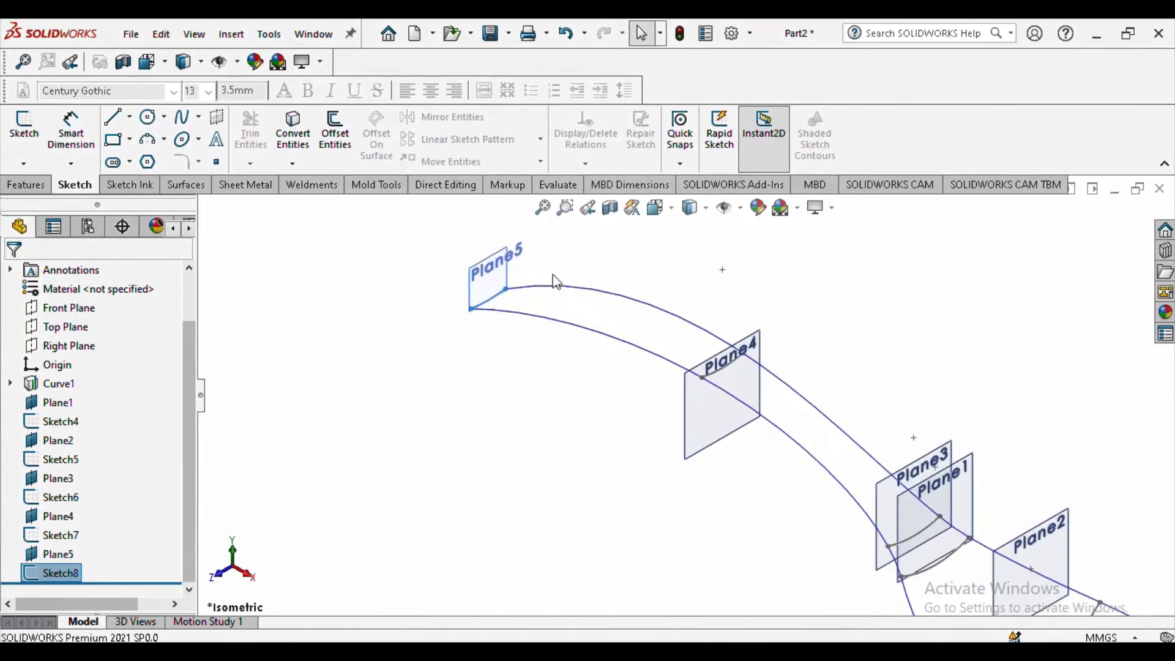
{"action": "left_click", "coordinate": [503, 272]}
{"action": "right_click", "coordinate": [503, 272]}
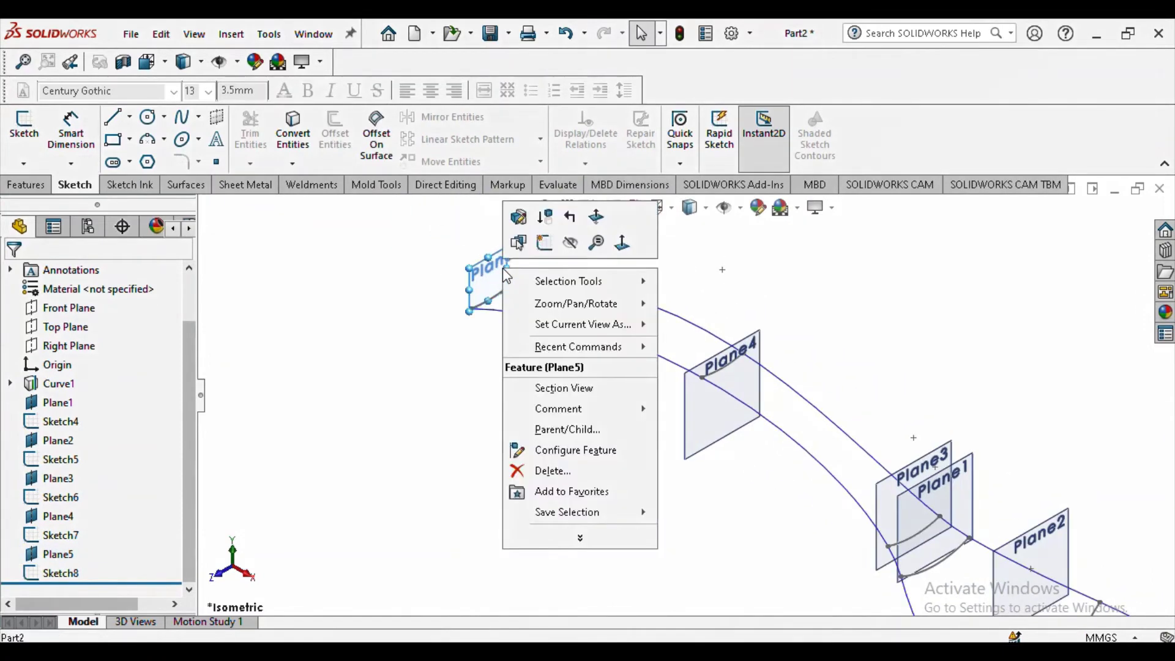
{"action": "left_click", "coordinate": [570, 243]}
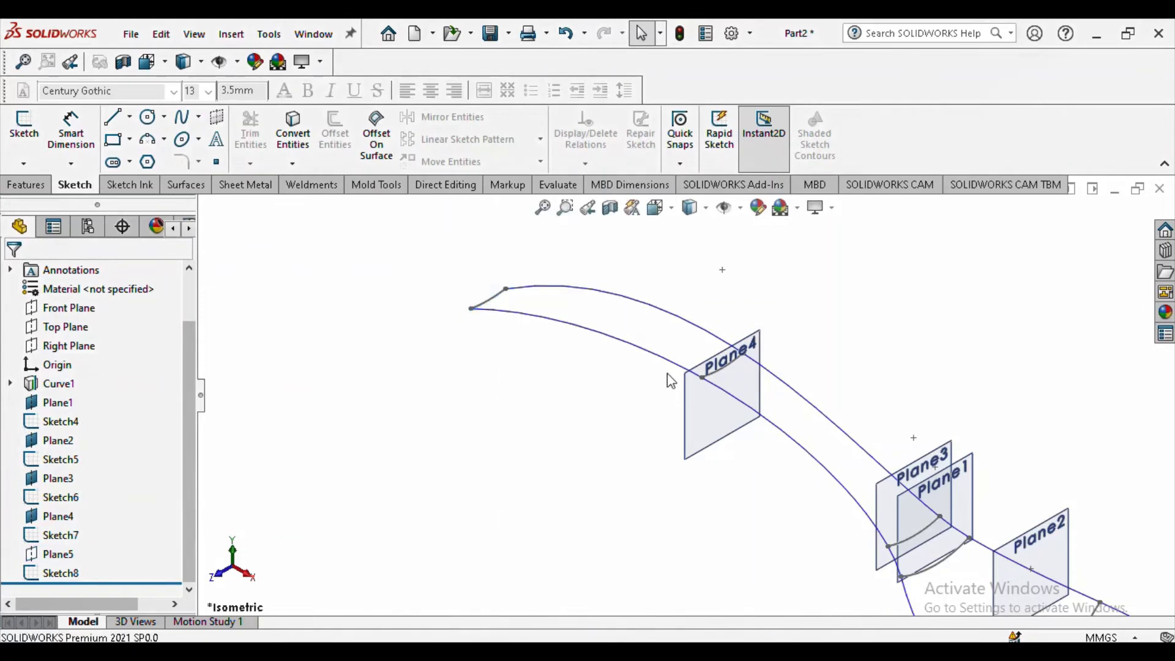
{"action": "left_click", "coordinate": [748, 380]}
{"action": "left_click", "coordinate": [846, 321]}
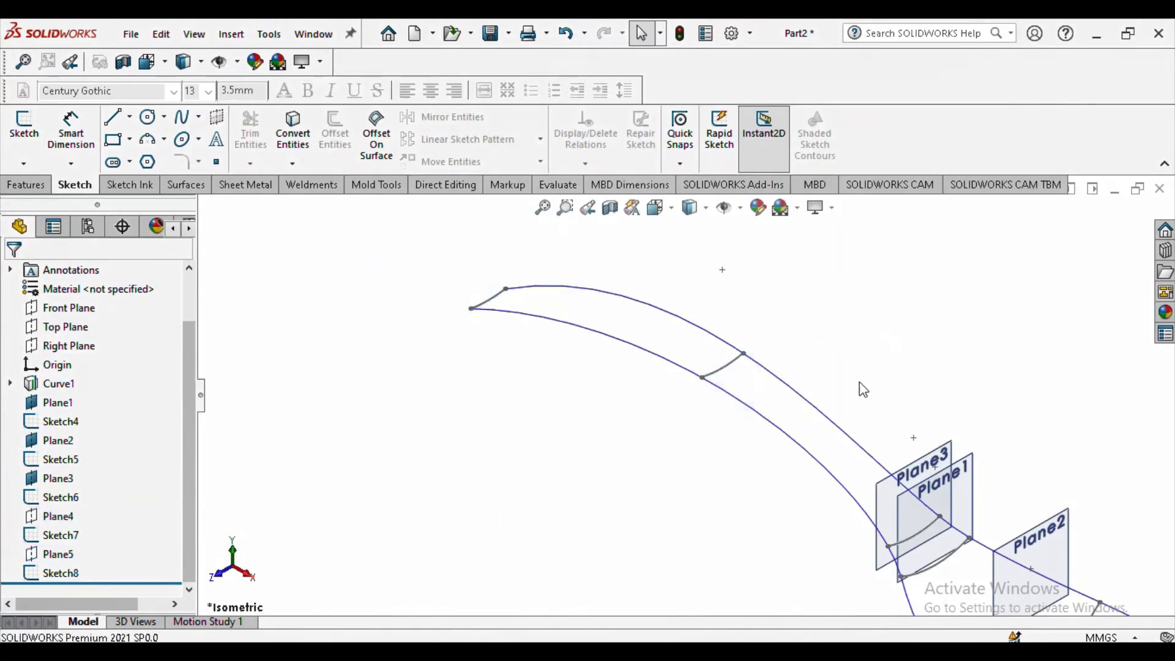
Step: Hide the remaining reference planes Plane3, Plane1 and Plane2 near the spoon's bowl
{"action": "left_click", "coordinate": [937, 455]}
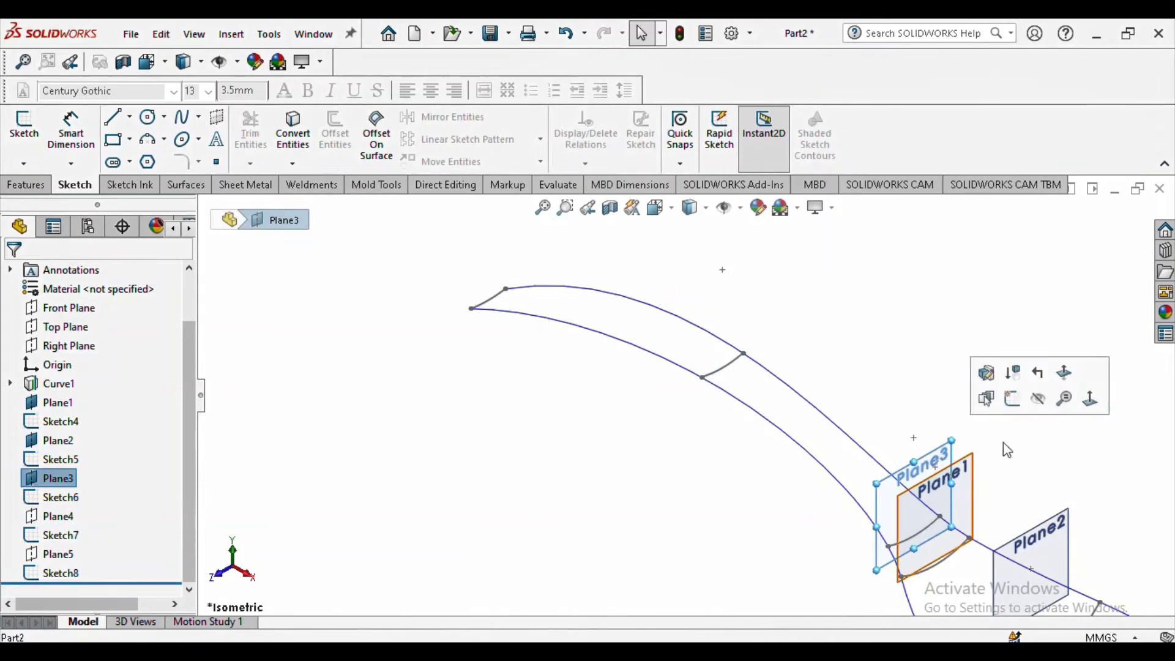
{"action": "left_click", "coordinate": [1039, 398]}
{"action": "left_click", "coordinate": [973, 477]}
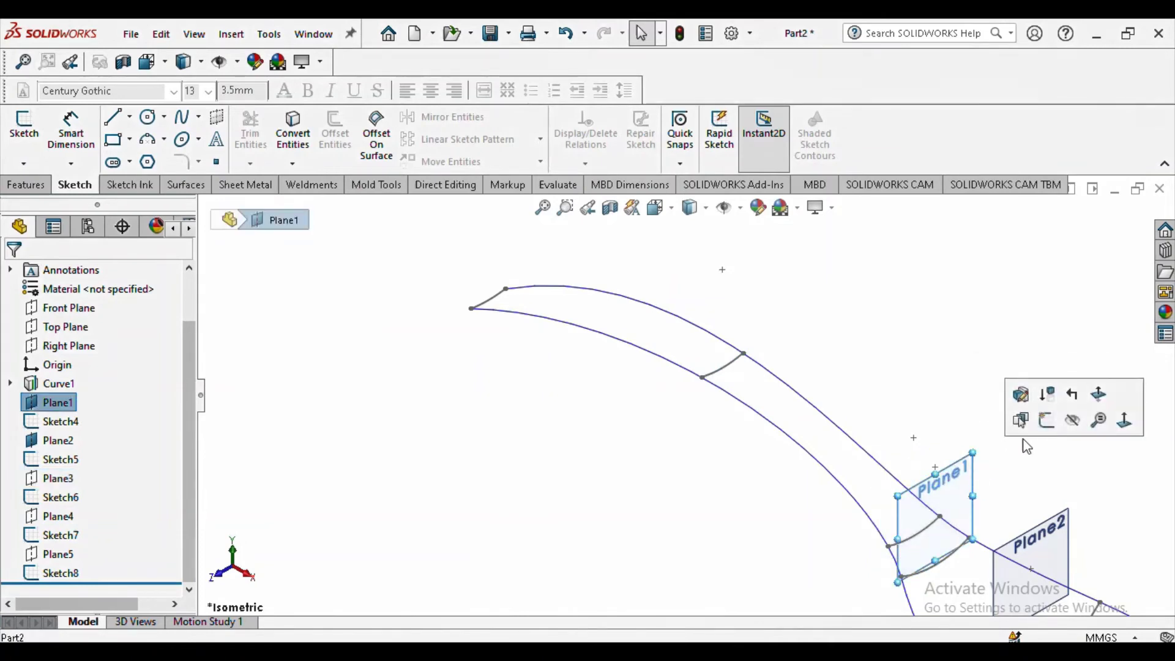
{"action": "left_click", "coordinate": [1074, 422]}
{"action": "left_click", "coordinate": [1065, 540]}
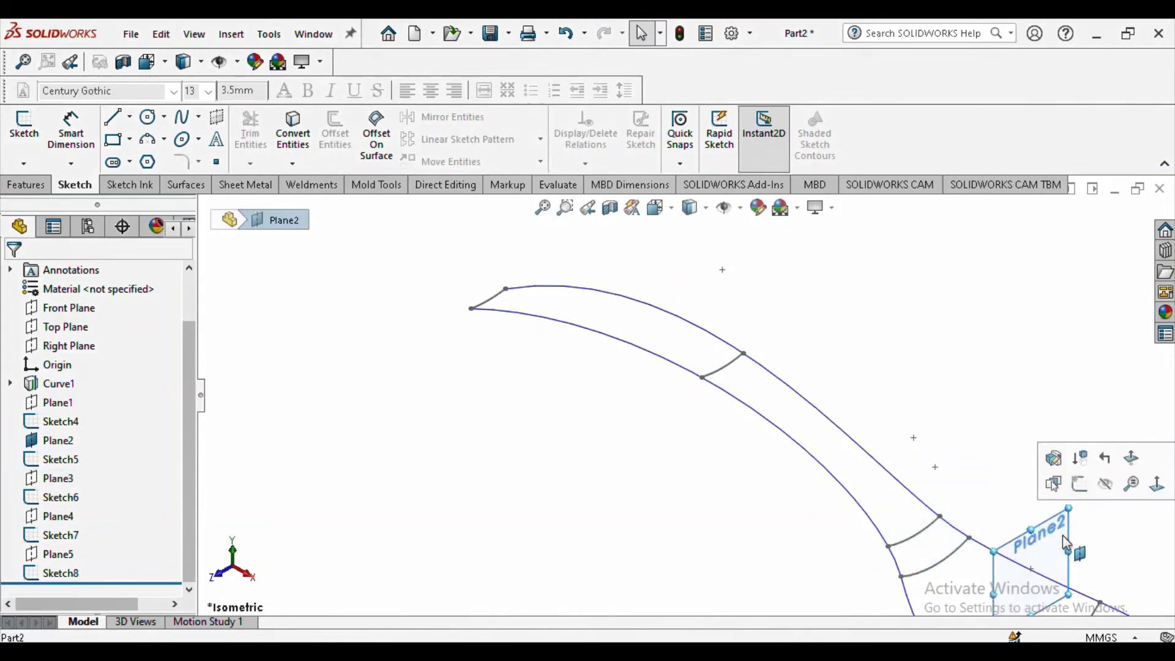
{"action": "left_click", "coordinate": [1102, 483]}
Step: Bring up the surface modelling commands with the whole spoon outline in view
{"action": "key", "text": "f"}
{"action": "mouse_move", "coordinate": [943, 509]}
{"action": "middle_mouse_down"}
{"action": "mouse_move", "coordinate": [805, 519]}
{"action": "mouse_move", "coordinate": [834, 485]}
{"action": "mouse_move", "coordinate": [834, 564]}
{"action": "mouse_move", "coordinate": [776, 546]}
{"action": "mouse_move", "coordinate": [745, 472]}
{"action": "mouse_move", "coordinate": [742, 516]}
{"action": "mouse_move", "coordinate": [803, 479]}
{"action": "mouse_move", "coordinate": [784, 518]}
{"action": "mouse_move", "coordinate": [854, 522]}
{"action": "mouse_move", "coordinate": [815, 522]}
{"action": "mouse_move", "coordinate": [650, 459]}
{"action": "middle_mouse_up"}
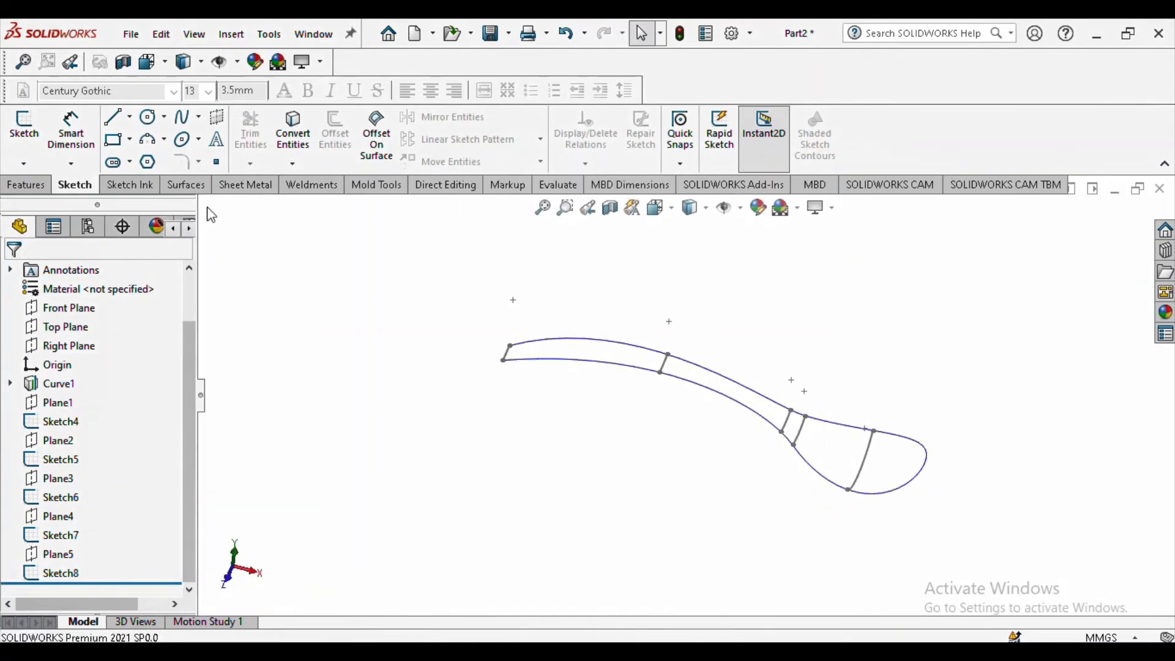
{"action": "left_click", "coordinate": [186, 186]}
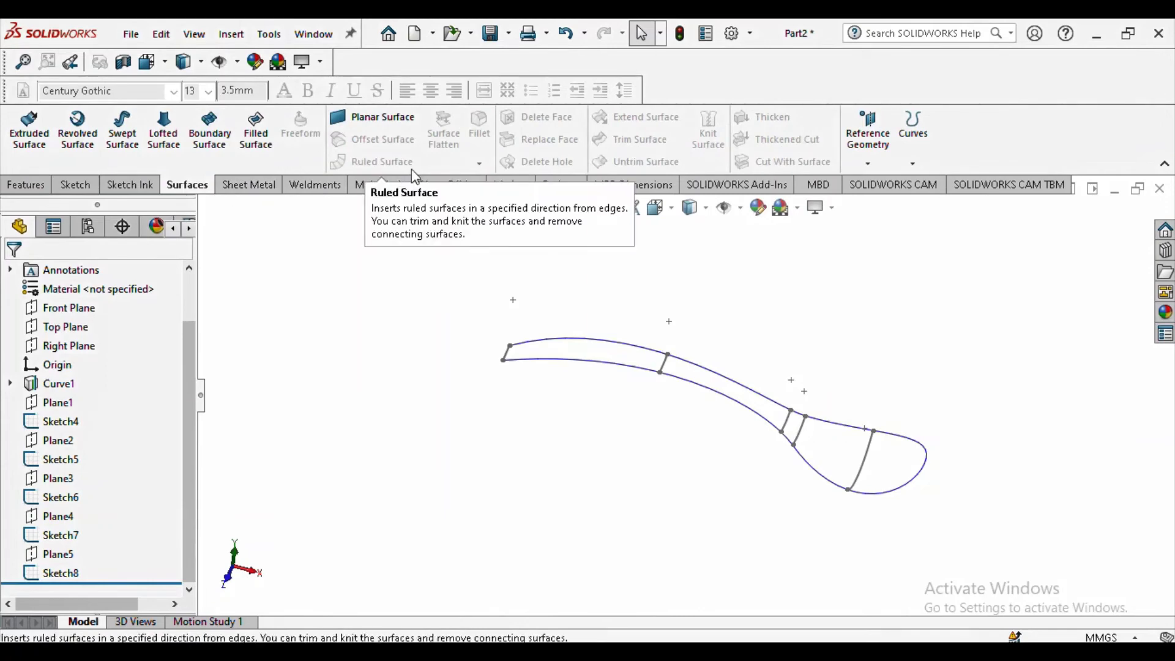
{"action": "right_click", "coordinate": [1021, 147]}
{"action": "mouse_move", "coordinate": [1022, 196]}
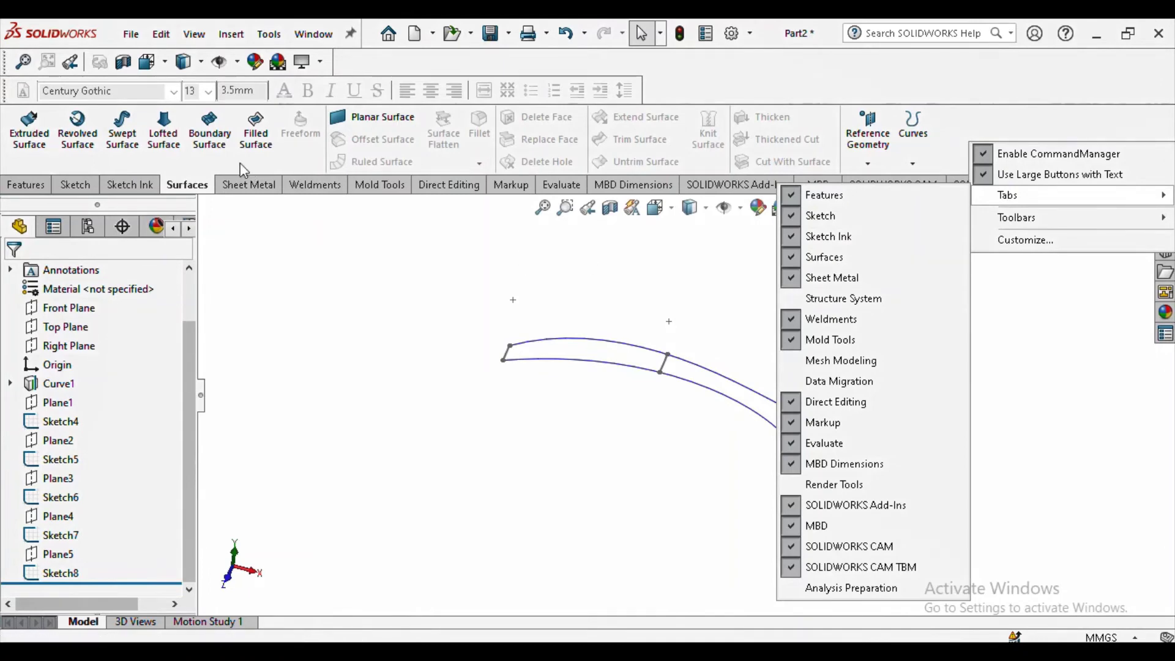
{"action": "left_click", "coordinate": [228, 249]}
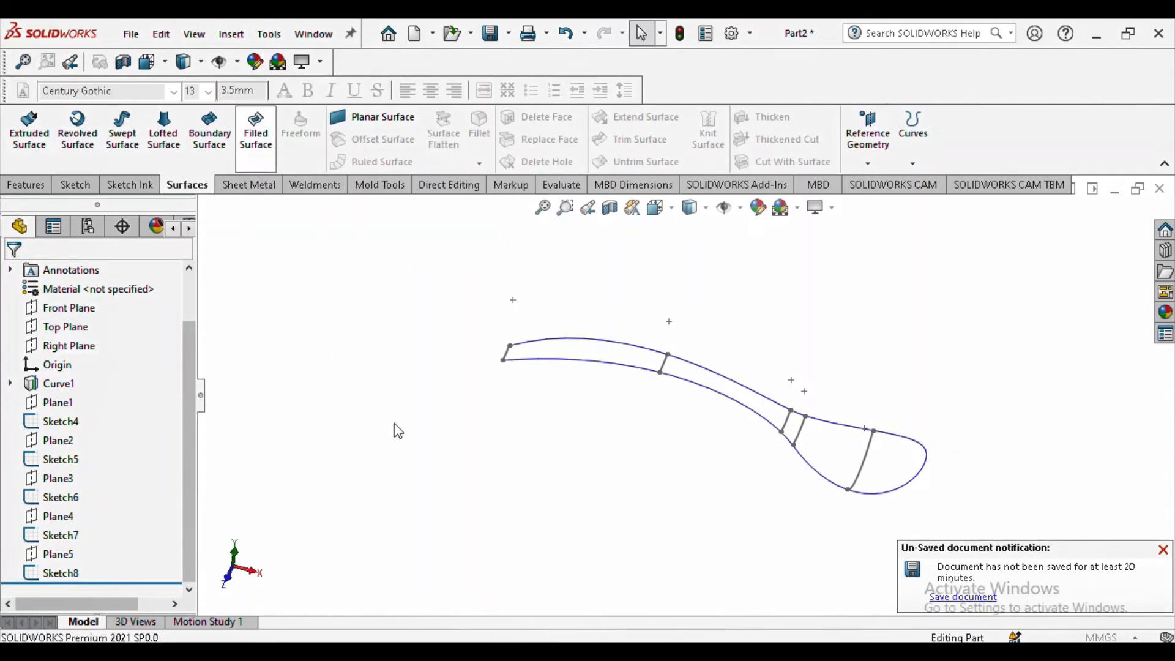
Step: Start a Filled Surface with the projected curve and the handle-end arc as its patch boundary
{"action": "left_click", "coordinate": [587, 365]}
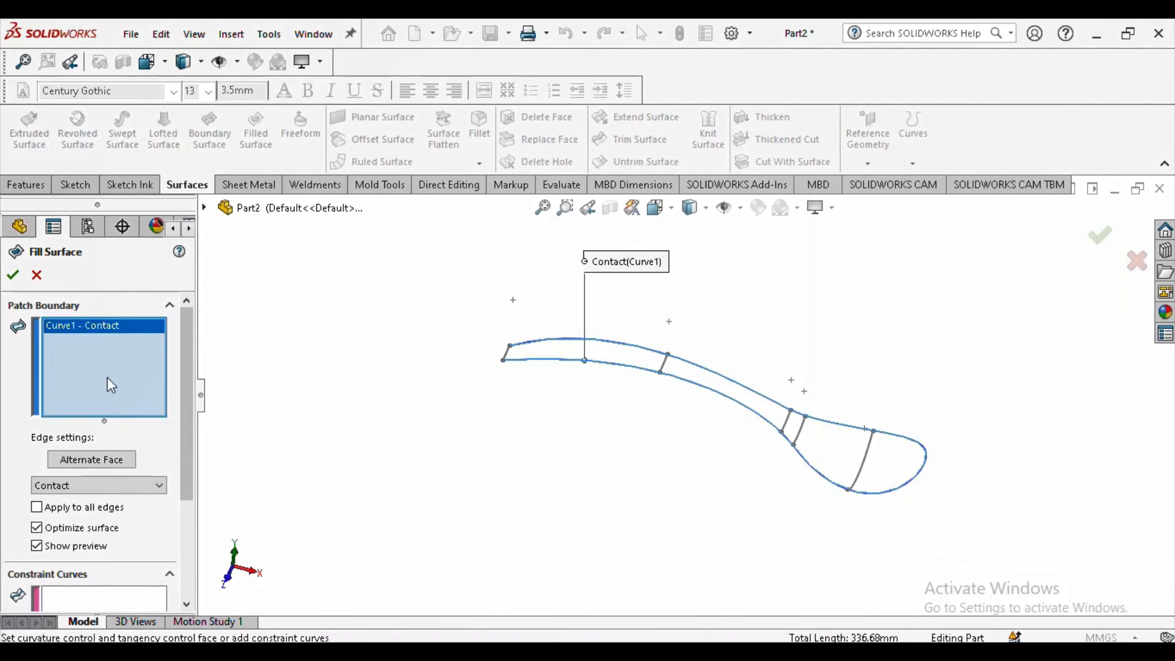
{"action": "scroll", "coordinate": [504, 346], "scroll_direction": "down", "scroll_amount": 3}
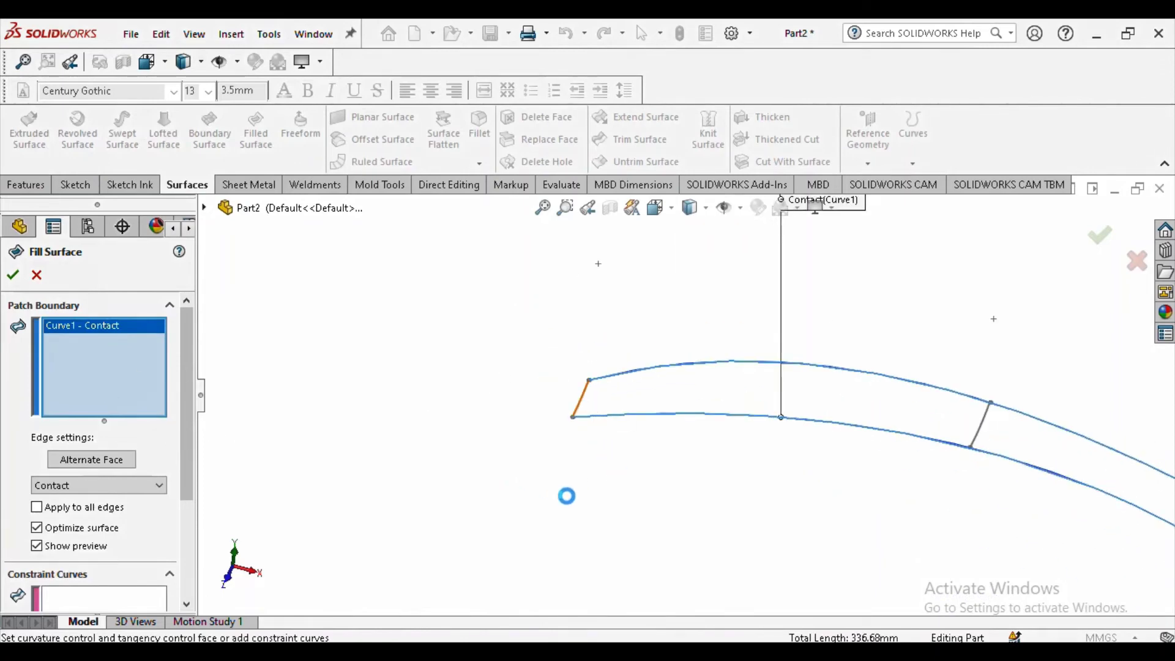
{"action": "scroll", "coordinate": [742, 475], "scroll_direction": "up", "scroll_amount": 5}
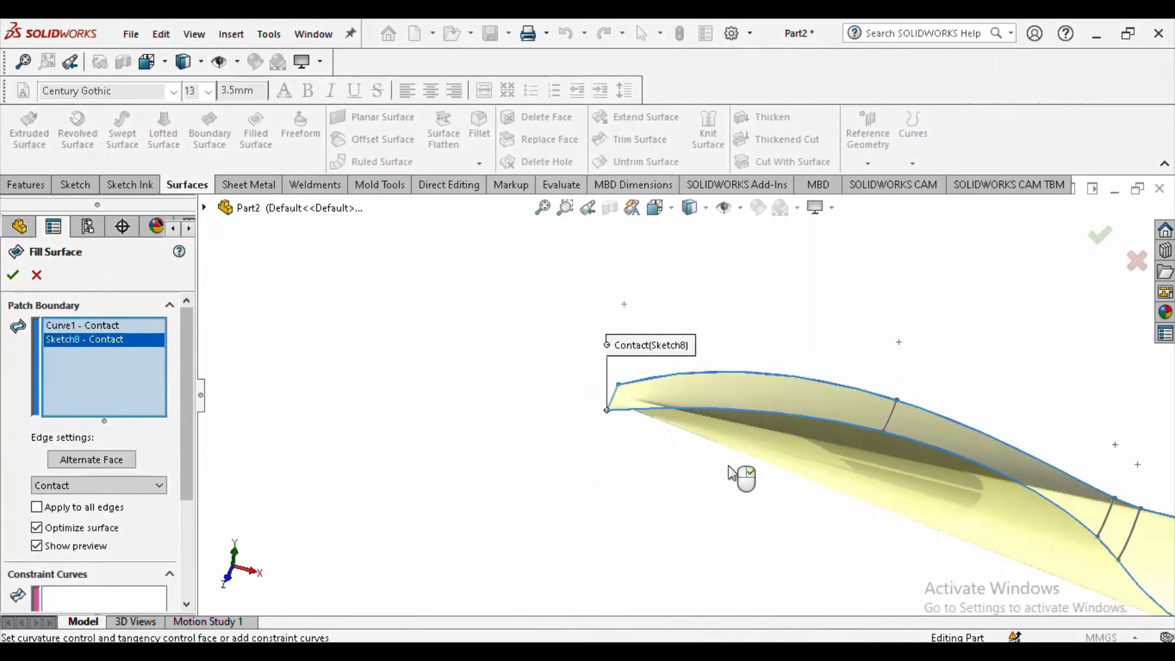
{"action": "scroll", "coordinate": [790, 445], "scroll_direction": "down", "scroll_amount": 4}
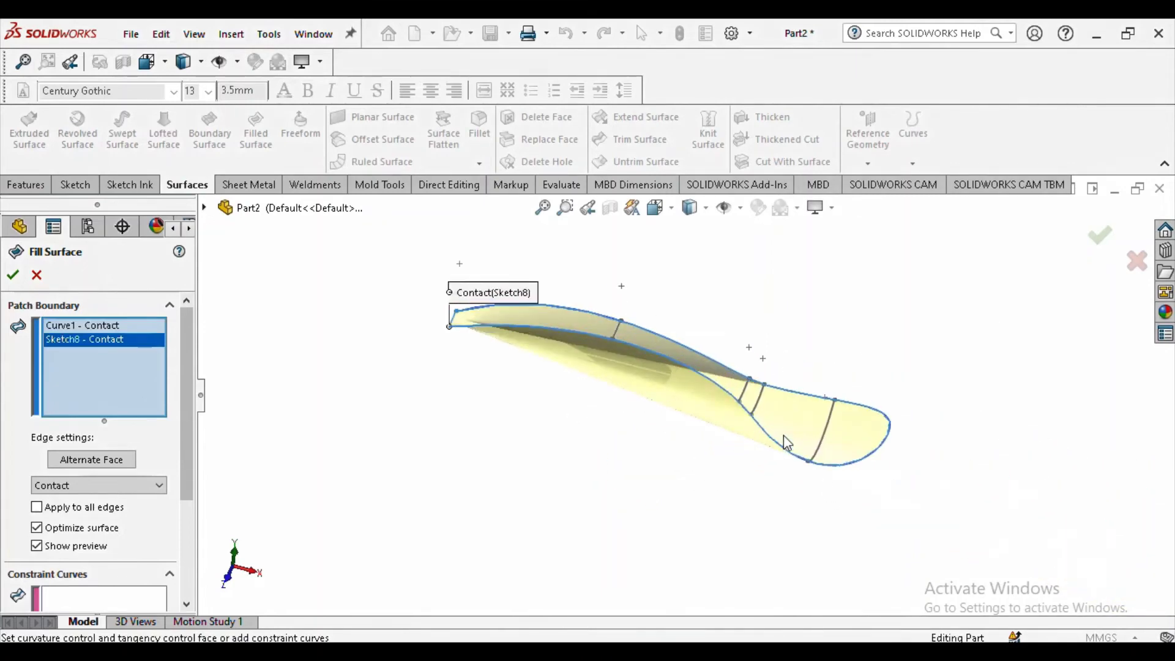
Step: Add the arc profile midway along the handle as a constraint curve of the filled surface
{"action": "scroll", "coordinate": [727, 419], "scroll_direction": "down", "scroll_amount": 3}
{"action": "middle_click_drag", "start_coordinate": [724, 414], "coordinate": [749, 473]}
{"action": "scroll", "coordinate": [750, 473], "scroll_direction": "up", "scroll_amount": 3}
{"action": "middle_click_drag", "start_coordinate": [495, 398], "coordinate": [484, 398]}
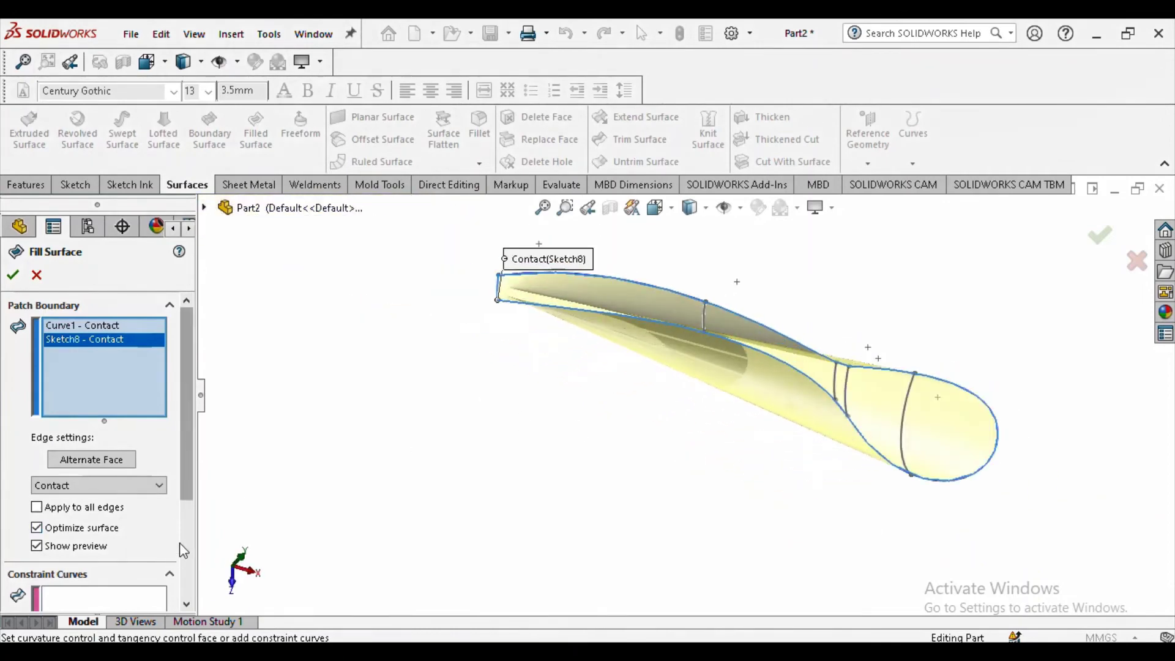
{"action": "scroll", "coordinate": [189, 600], "scroll_direction": "down", "scroll_amount": 2}
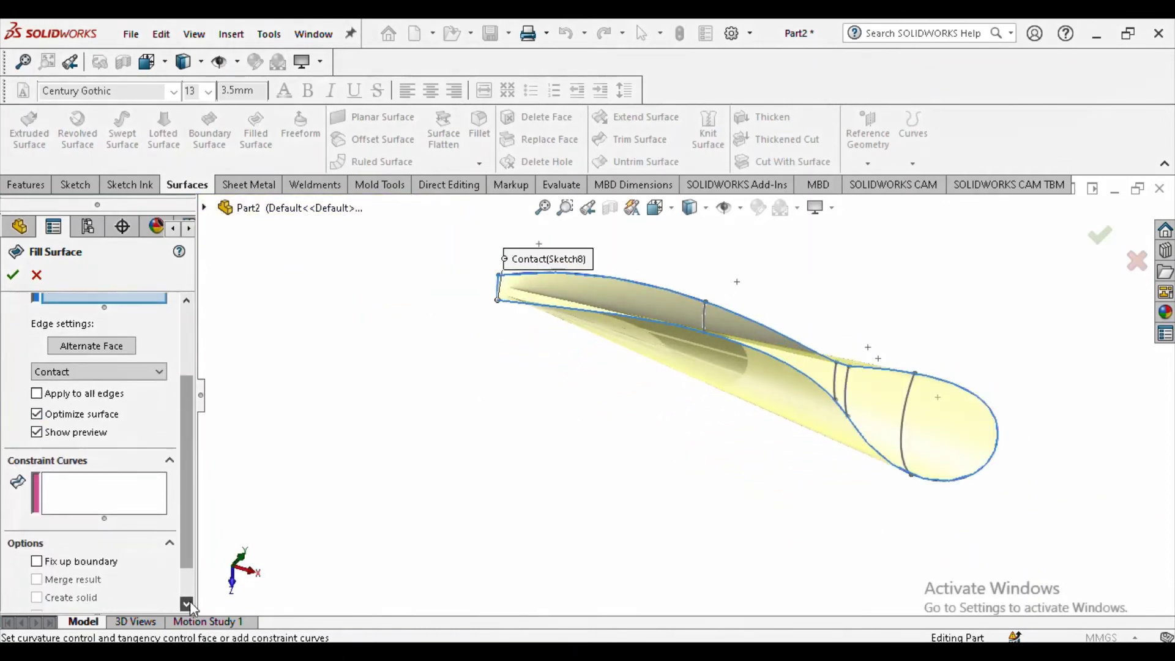
{"action": "left_click", "coordinate": [118, 502]}
{"action": "scroll", "coordinate": [530, 343], "scroll_direction": "down", "scroll_amount": 2}
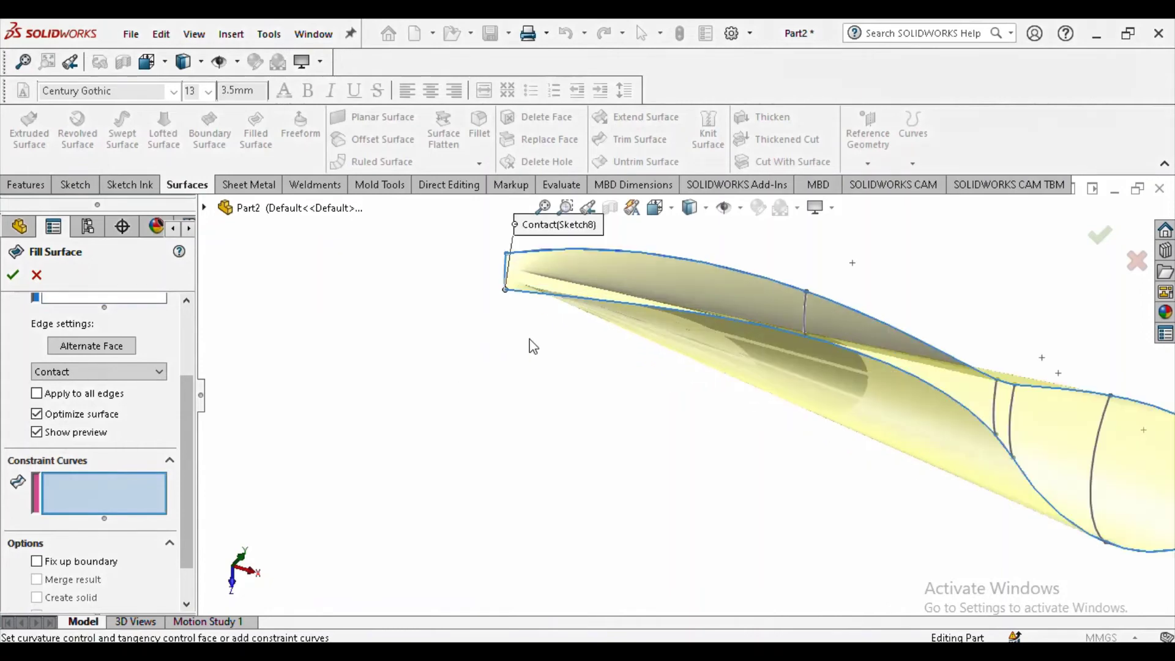
{"action": "scroll", "coordinate": [810, 310], "scroll_direction": "down", "scroll_amount": 3}
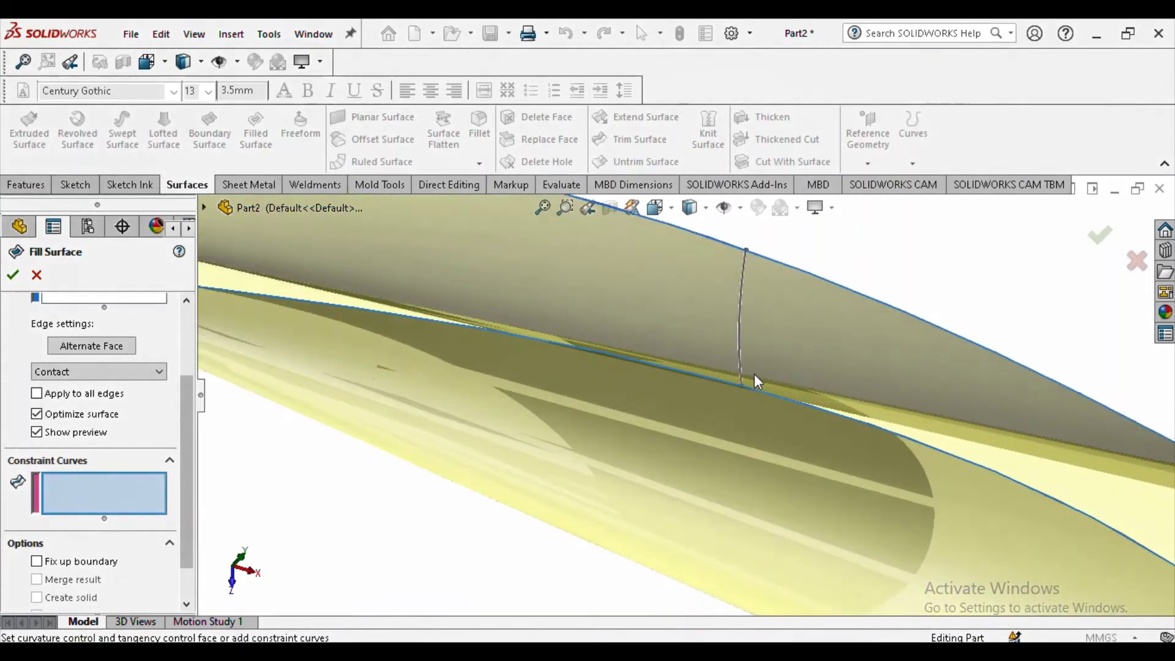
{"action": "left_click", "coordinate": [738, 343]}
{"action": "scroll", "coordinate": [755, 488], "scroll_direction": "up", "scroll_amount": 6}
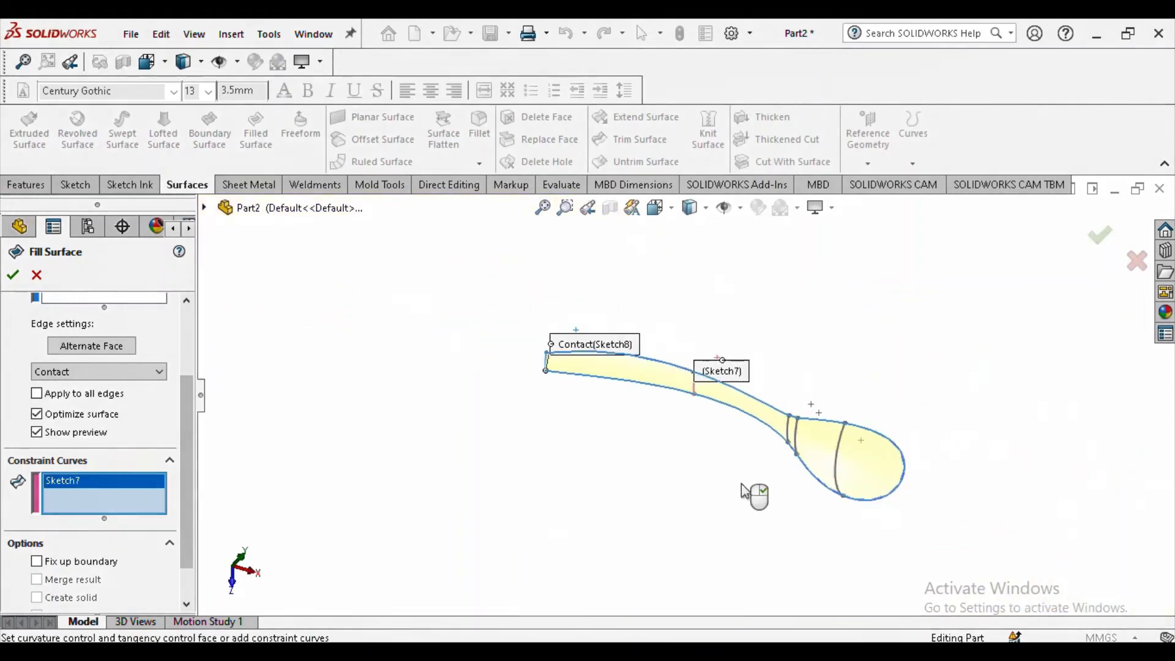
Step: Add the two neck arcs and the bowl arc as constraint curves and create the filled surface
{"action": "scroll", "coordinate": [799, 421], "scroll_direction": "down", "scroll_amount": 2}
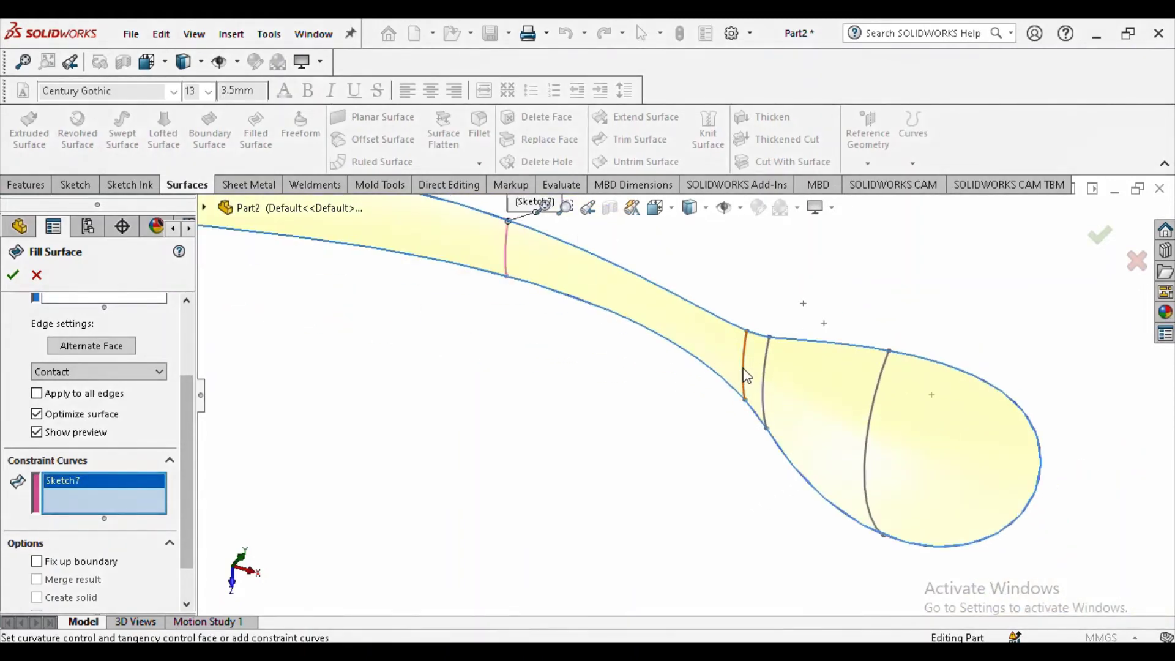
{"action": "left_click", "coordinate": [744, 374]}
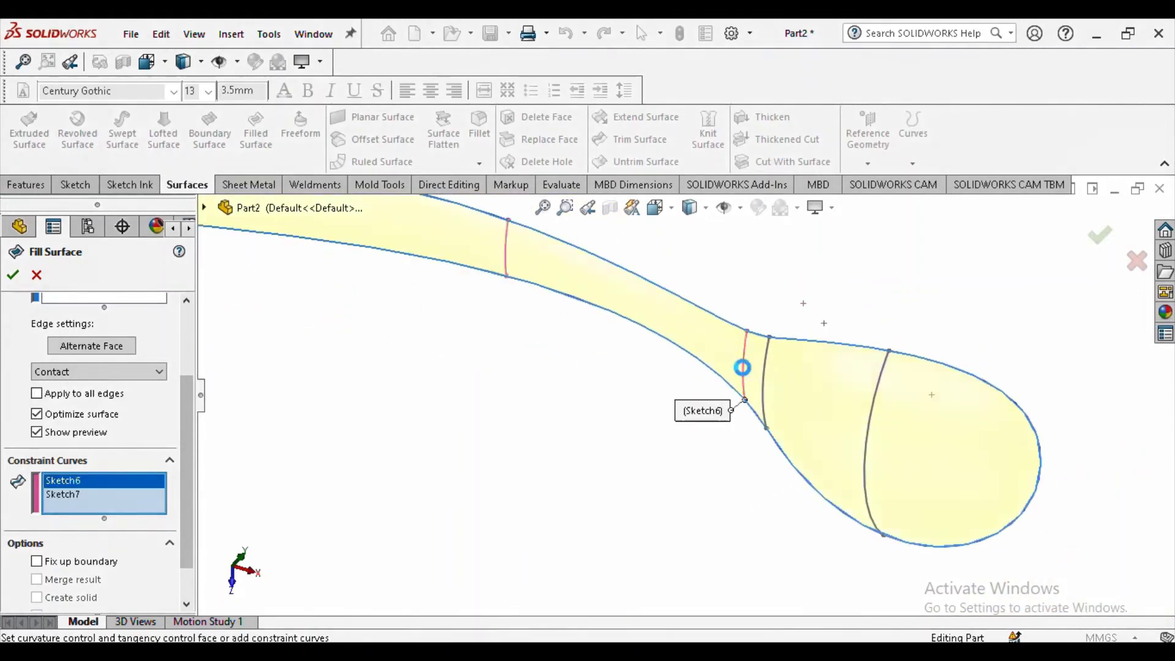
{"action": "left_click", "coordinate": [766, 409]}
{"action": "mouse_move", "coordinate": [853, 551]}
{"action": "middle_mouse_down"}
{"action": "mouse_move", "coordinate": [883, 577]}
{"action": "mouse_move", "coordinate": [800, 438]}
{"action": "mouse_move", "coordinate": [742, 393]}
{"action": "middle_mouse_up"}
{"action": "scroll", "coordinate": [710, 365], "scroll_direction": "down", "scroll_amount": 5}
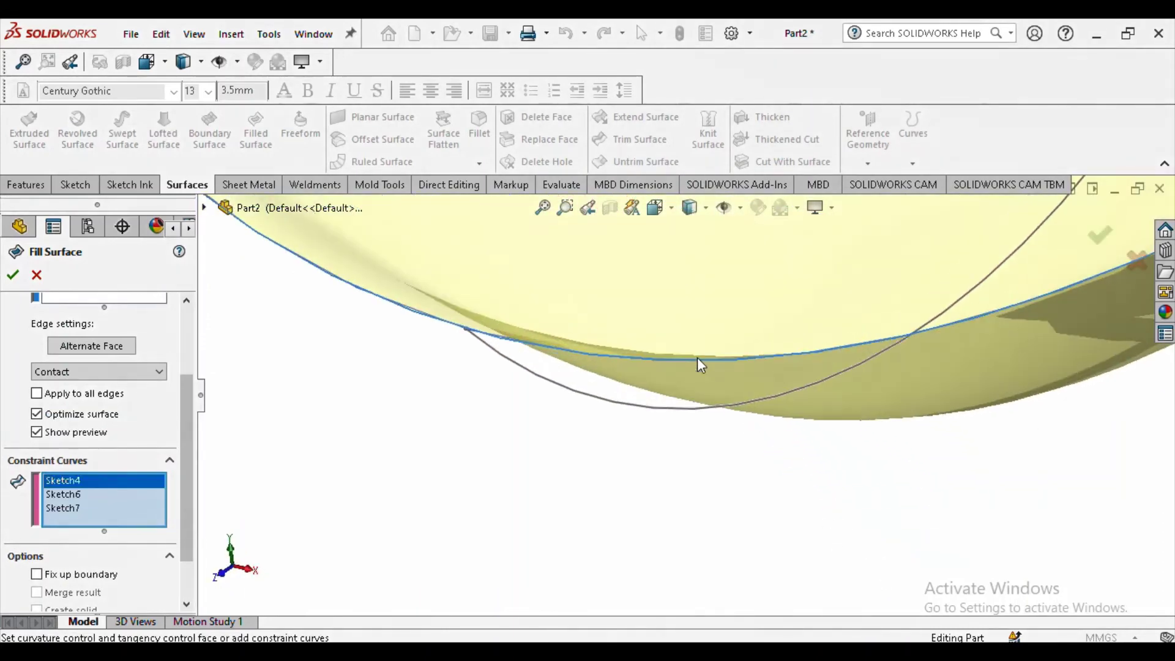
{"action": "left_click", "coordinate": [626, 409]}
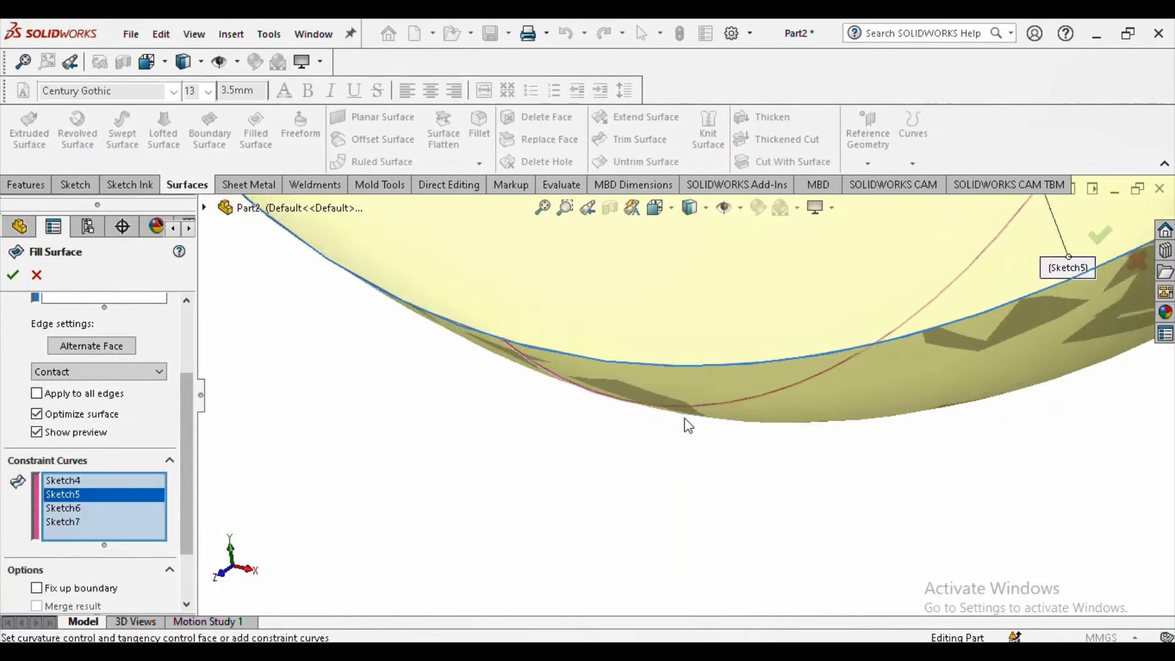
{"action": "scroll", "coordinate": [688, 425], "scroll_direction": "up", "scroll_amount": 8}
{"action": "scroll", "coordinate": [616, 397], "scroll_direction": "down", "scroll_amount": 4}
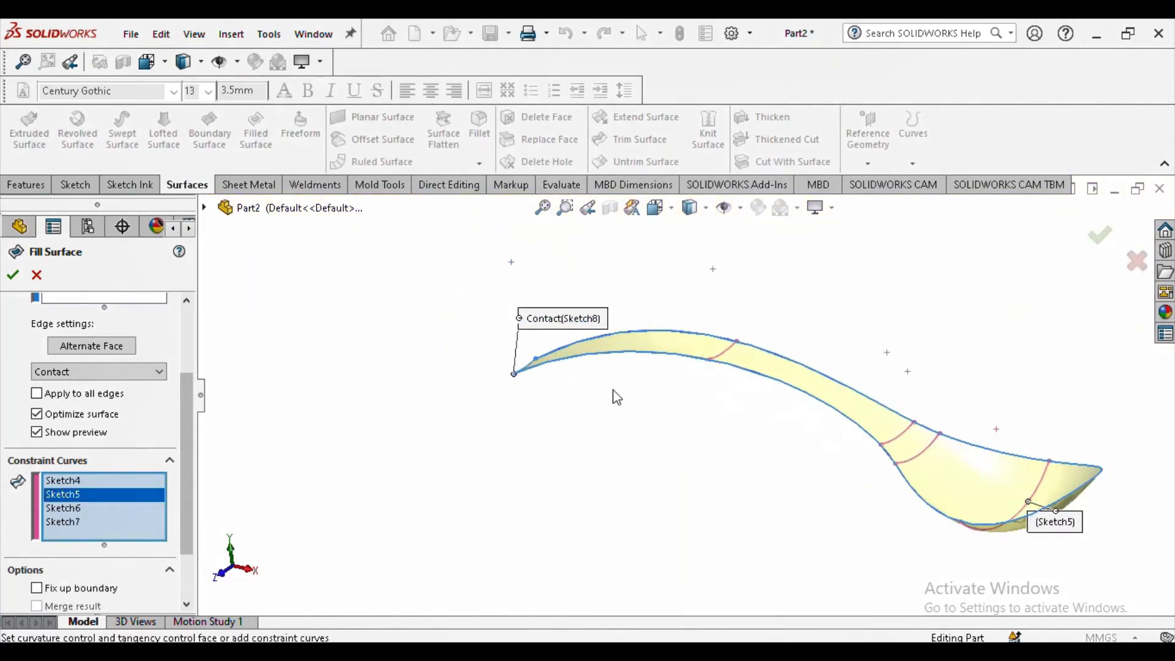
{"action": "left_click", "coordinate": [491, 569]}
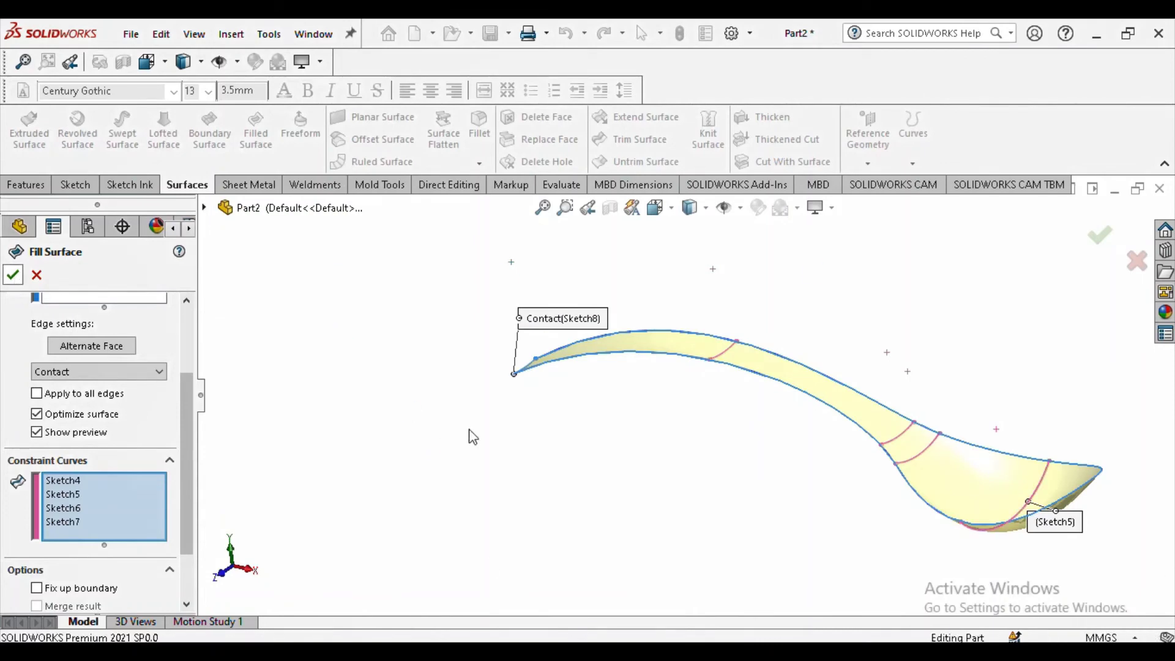
{"action": "key", "text": "Return"}
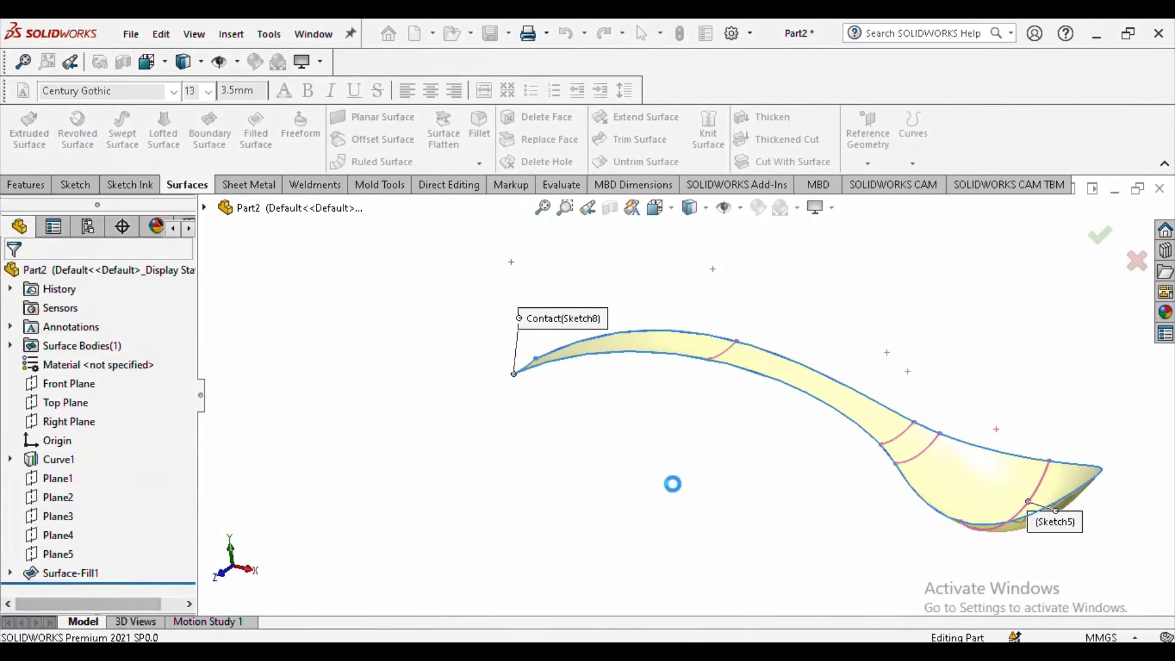
Step: Thicken the filled spoon surface on both sides with a thickness value of 0.75 mm
{"action": "middle_click_drag", "start_coordinate": [707, 500], "coordinate": [633, 500]}
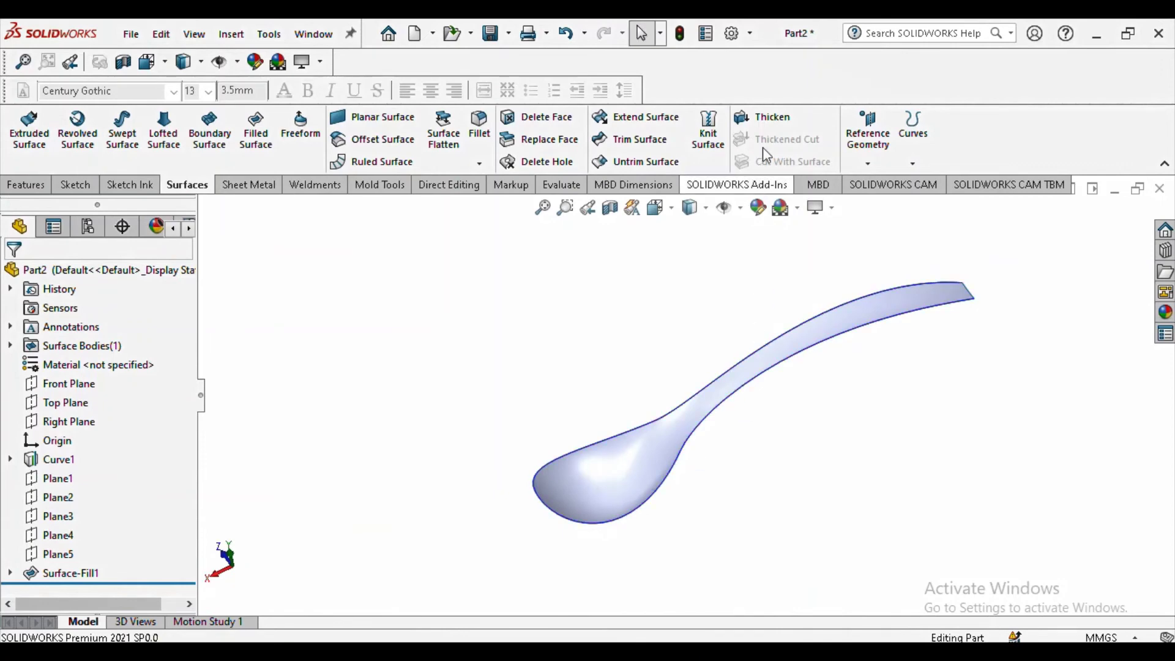
{"action": "left_click", "coordinate": [766, 116]}
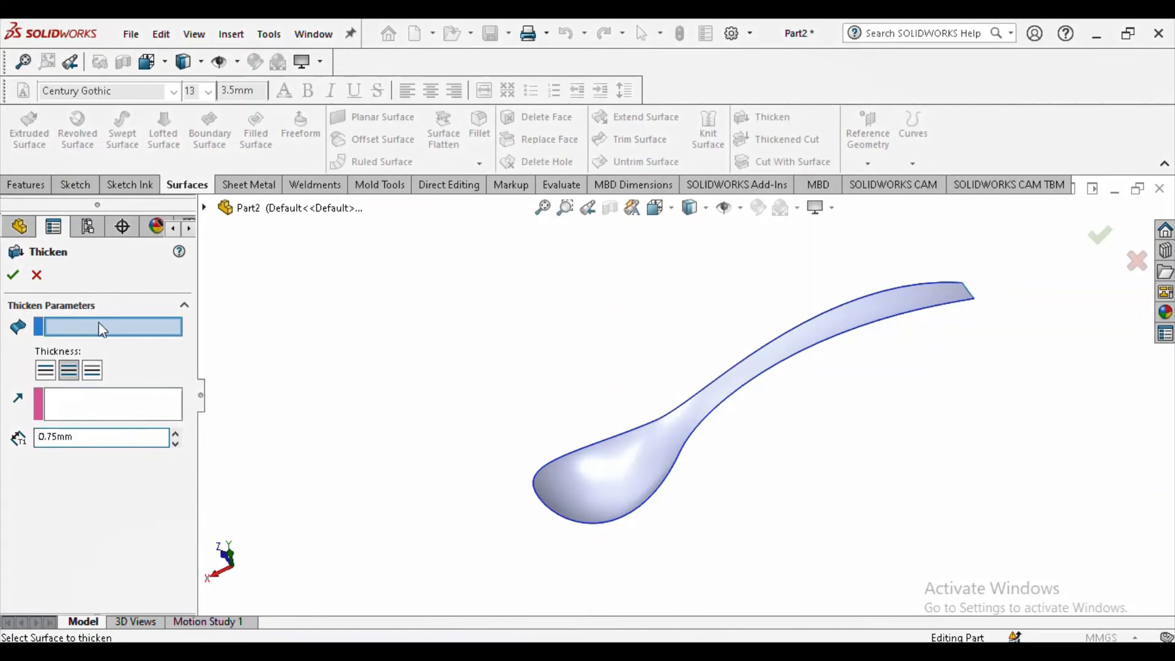
{"action": "left_click", "coordinate": [744, 383]}
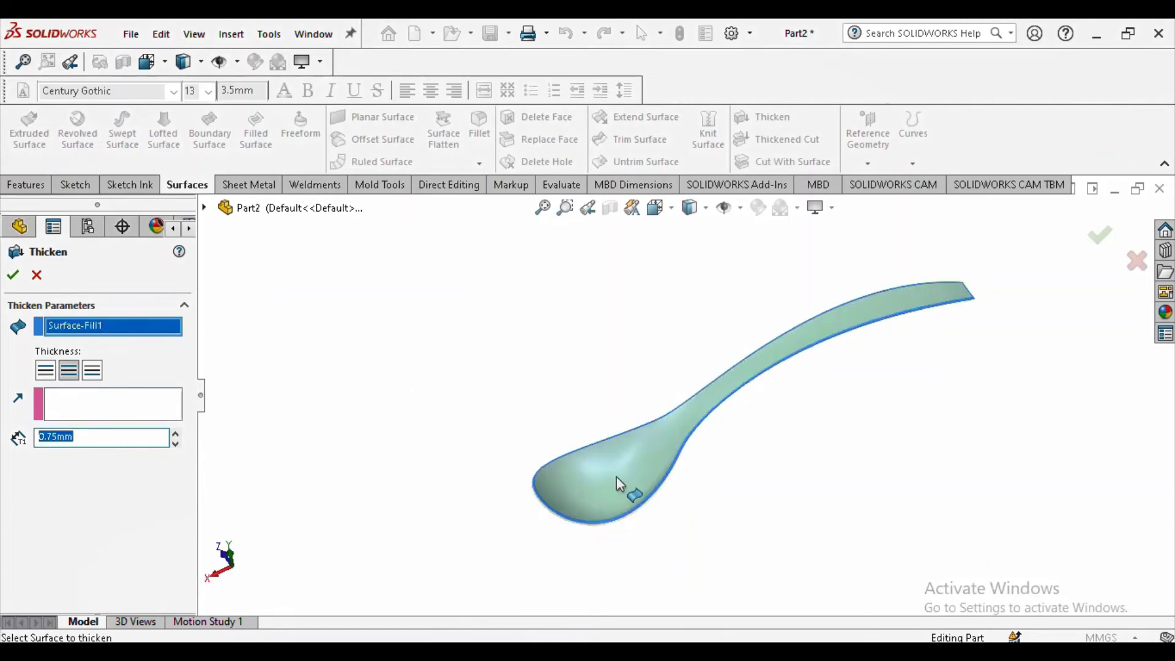
{"action": "middle_click_drag", "start_coordinate": [622, 488], "coordinate": [569, 443]}
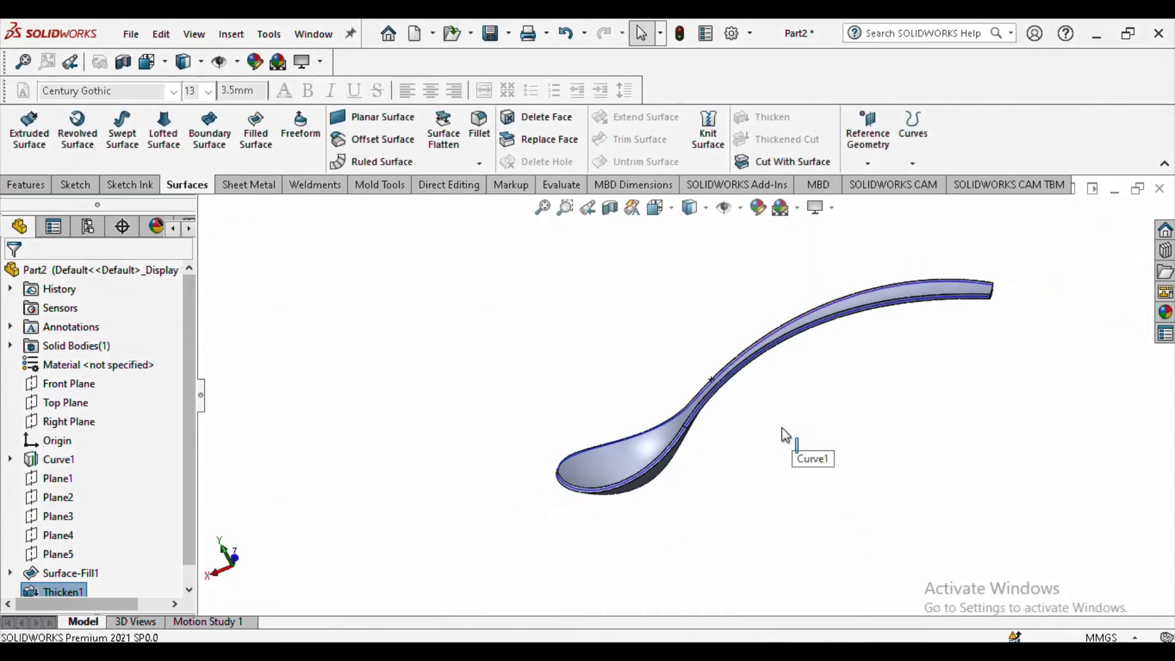
Step: Hide the projected curve Curve1 that runs along the thickened spoon's rim
{"action": "middle_click_drag", "start_coordinate": [782, 447], "coordinate": [742, 451]}
{"action": "scroll", "coordinate": [758, 382], "scroll_direction": "down", "scroll_amount": 3}
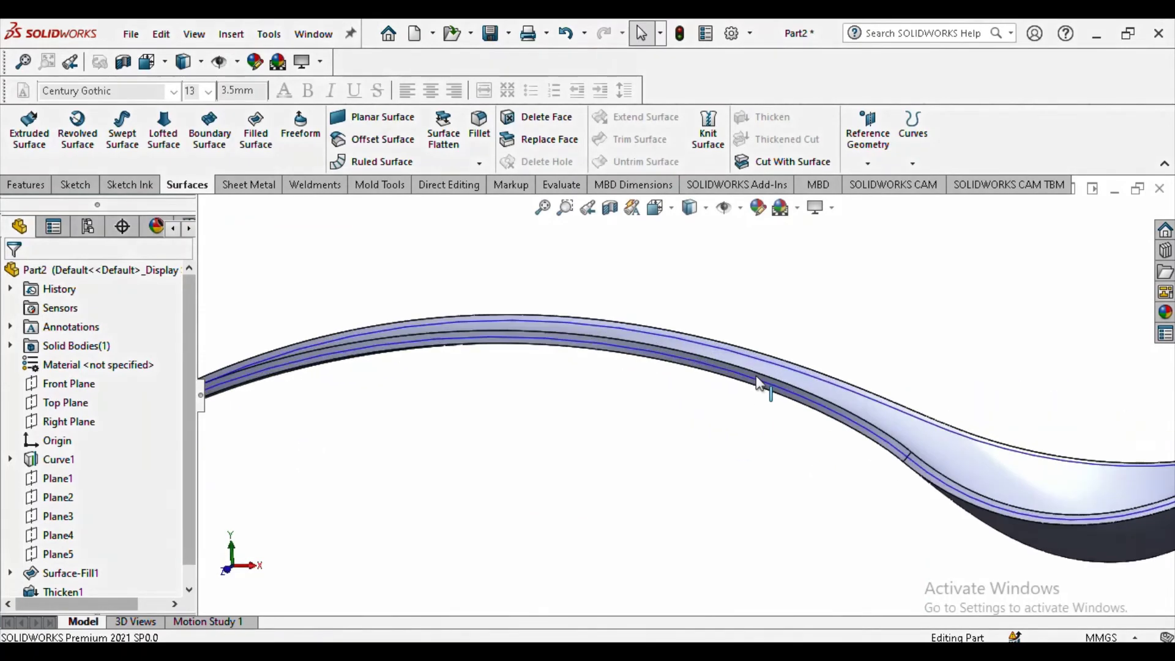
{"action": "left_click", "coordinate": [52, 466]}
{"action": "left_click", "coordinate": [80, 439]}
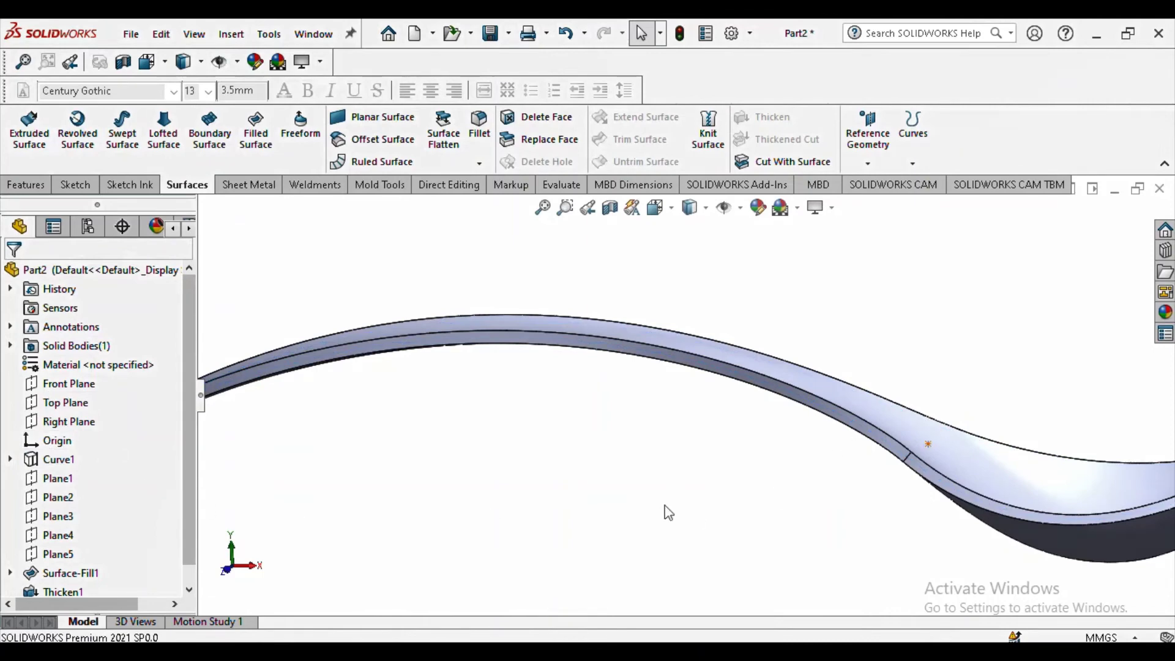
Step: Start a Full Round Fillet and assign the narrow end face of the spoon handle to side face set 1
{"action": "scroll", "coordinate": [668, 513], "scroll_direction": "up", "scroll_amount": 3}
{"action": "middle_click_drag", "start_coordinate": [700, 464], "coordinate": [663, 548]}
{"action": "left_click", "coordinate": [480, 164]}
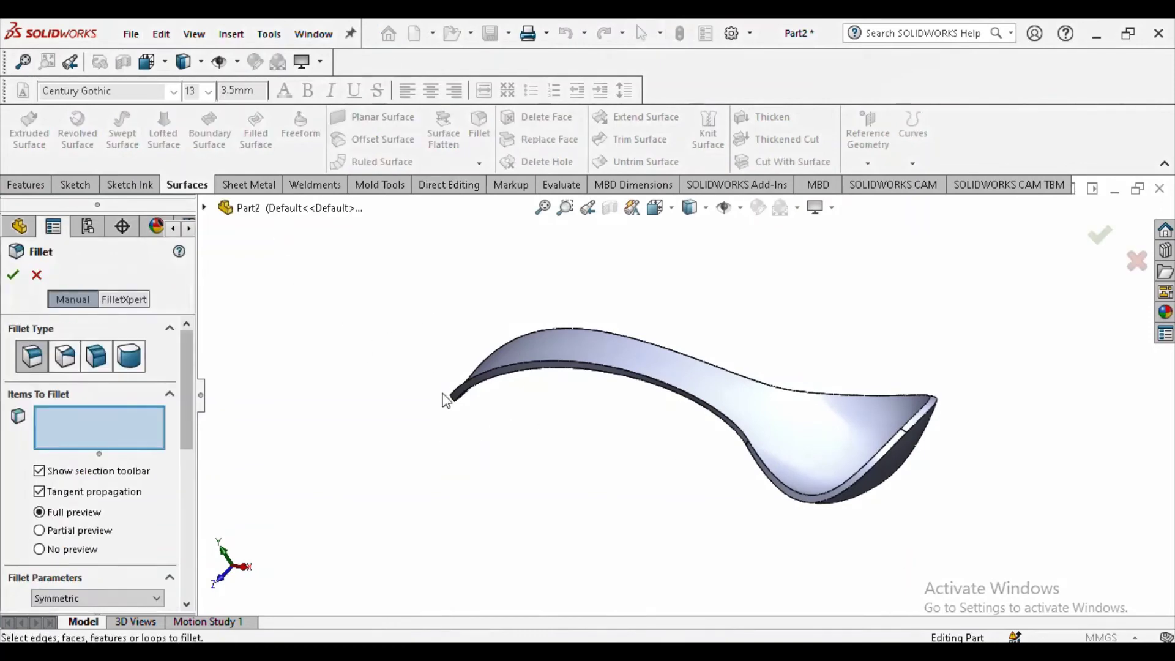
{"action": "scroll", "coordinate": [445, 398], "scroll_direction": "up", "scroll_amount": 1}
{"action": "middle_click_drag", "start_coordinate": [481, 400], "coordinate": [550, 407]}
{"action": "scroll", "coordinate": [553, 398], "scroll_direction": "down", "scroll_amount": 3}
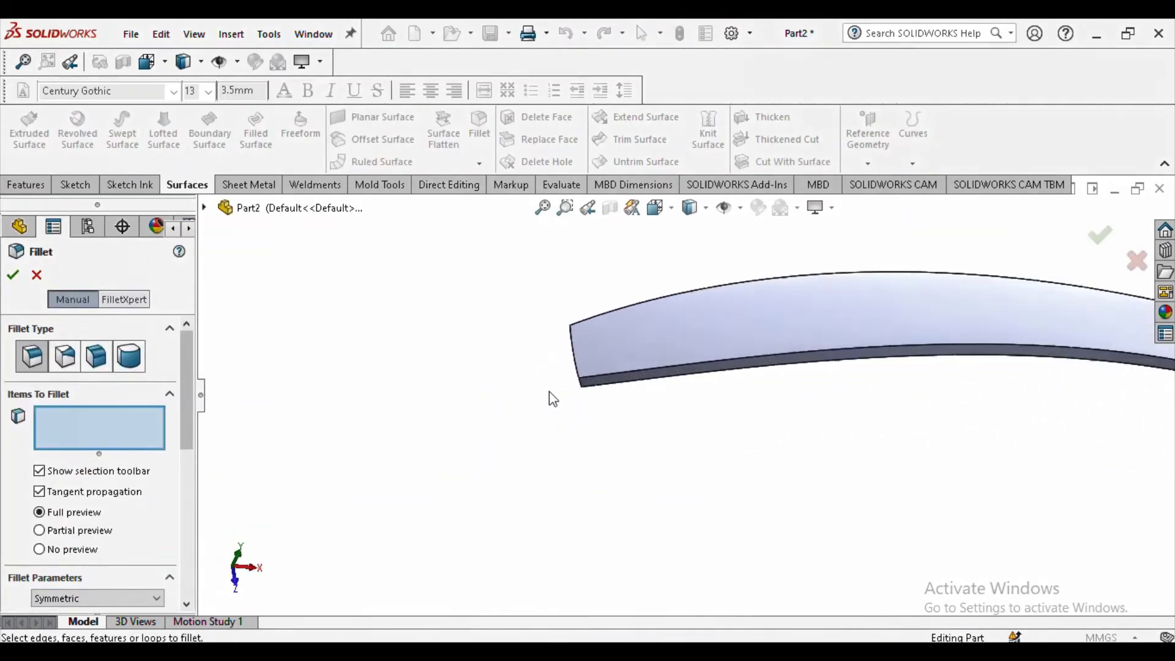
{"action": "mouse_move", "coordinate": [588, 369]}
{"action": "middle_mouse_down"}
{"action": "mouse_move", "coordinate": [611, 420]}
{"action": "mouse_move", "coordinate": [616, 365]}
{"action": "mouse_move", "coordinate": [590, 362]}
{"action": "middle_mouse_up"}
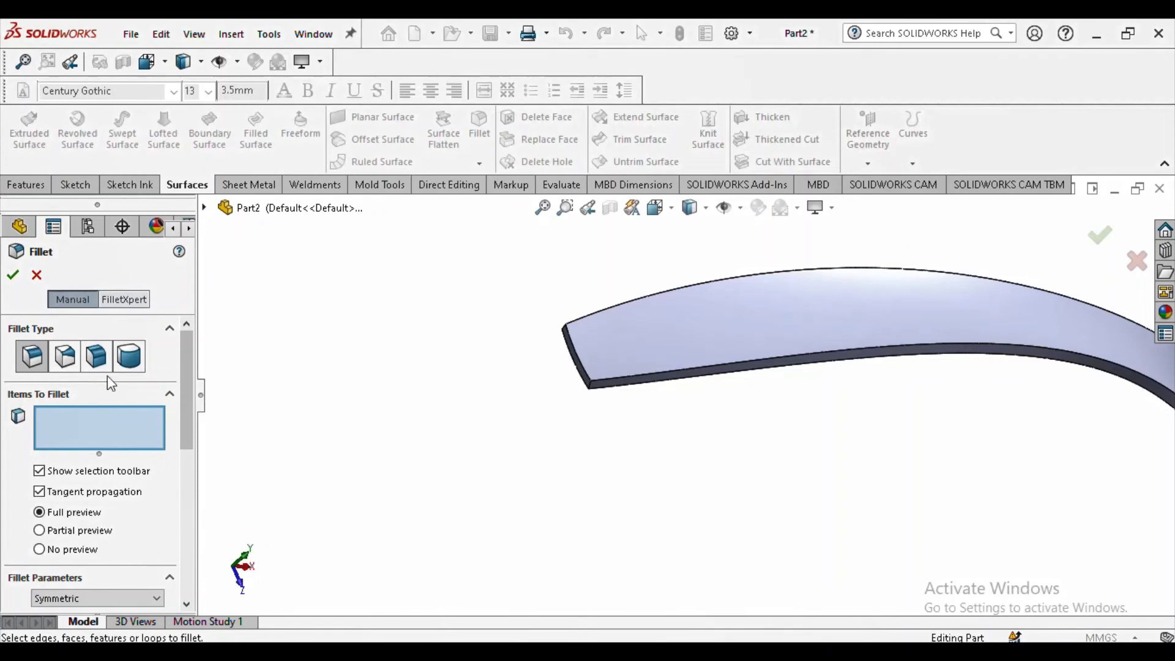
{"action": "left_click", "coordinate": [128, 356]}
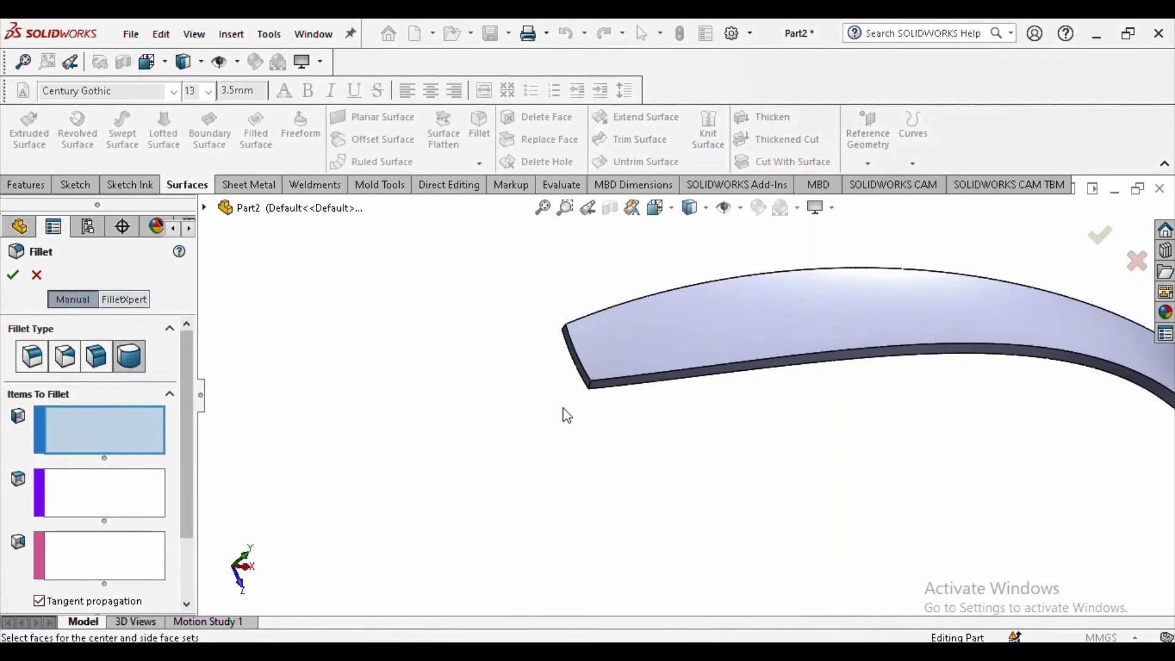
{"action": "scroll", "coordinate": [575, 398], "scroll_direction": "down", "scroll_amount": 3}
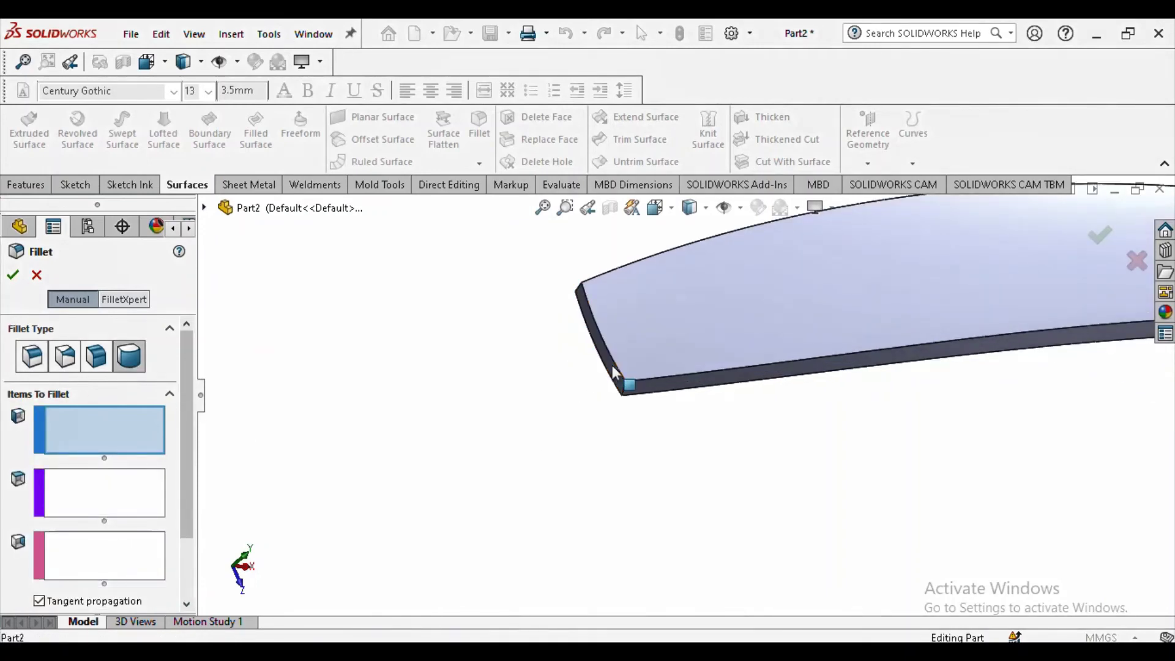
{"action": "left_click", "coordinate": [615, 372]}
{"action": "left_click", "coordinate": [704, 383]}
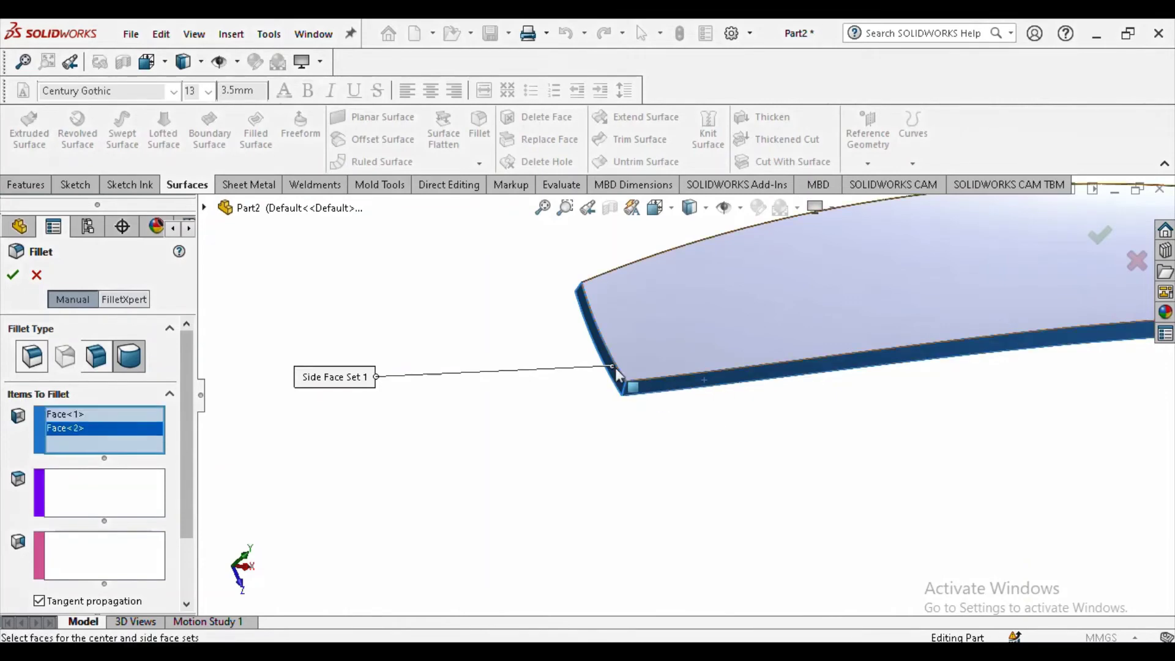
{"action": "scroll", "coordinate": [615, 343], "scroll_direction": "up", "scroll_amount": 2}
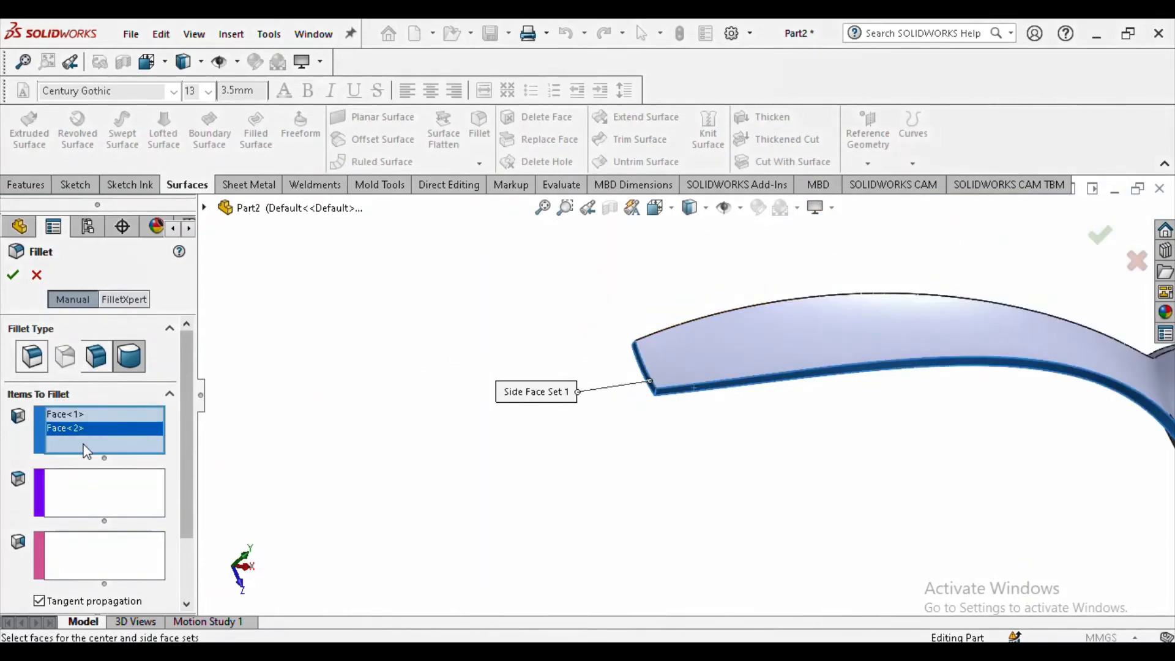
{"action": "right_click", "coordinate": [91, 428]}
{"action": "left_click", "coordinate": [125, 459]}
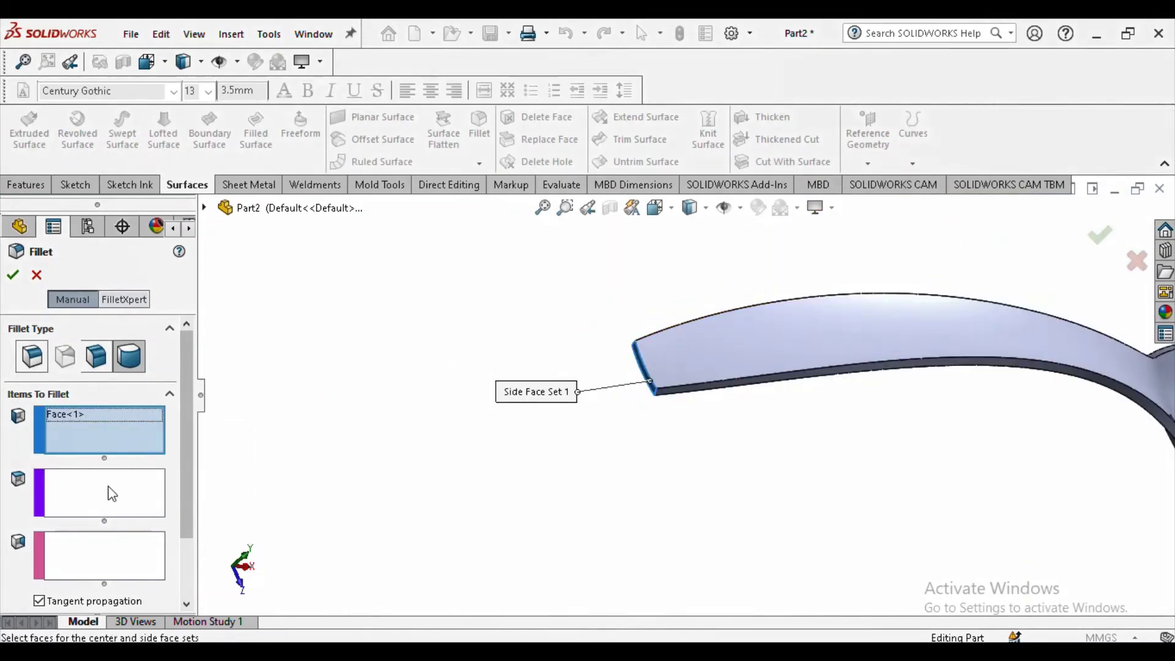
Step: Try the handle's long side face as the center face set and the opposite long side face as side face set 2
{"action": "left_click", "coordinate": [108, 491]}
{"action": "left_click", "coordinate": [705, 390]}
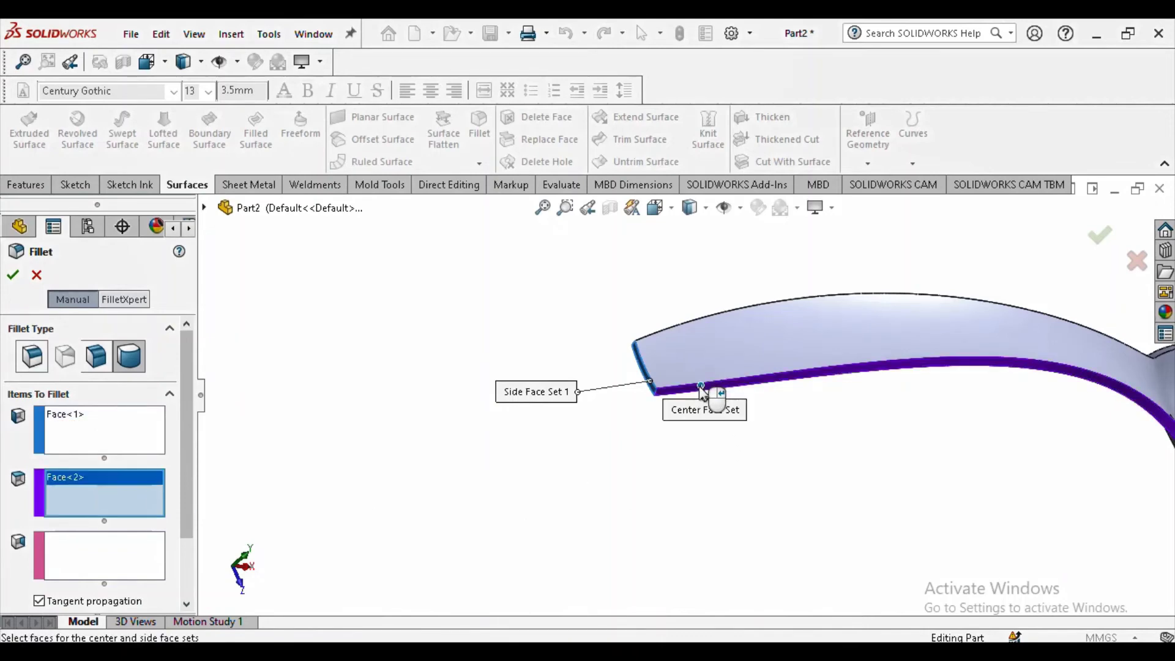
{"action": "left_click", "coordinate": [82, 563]}
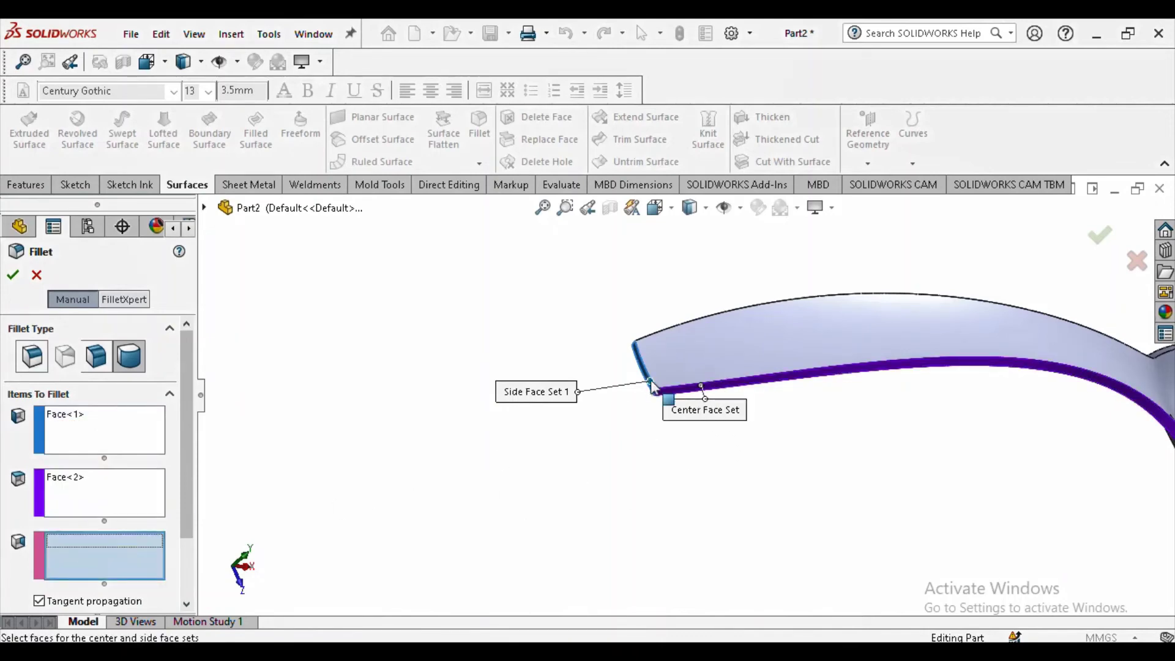
{"action": "middle_click_drag", "start_coordinate": [654, 387], "coordinate": [702, 347]}
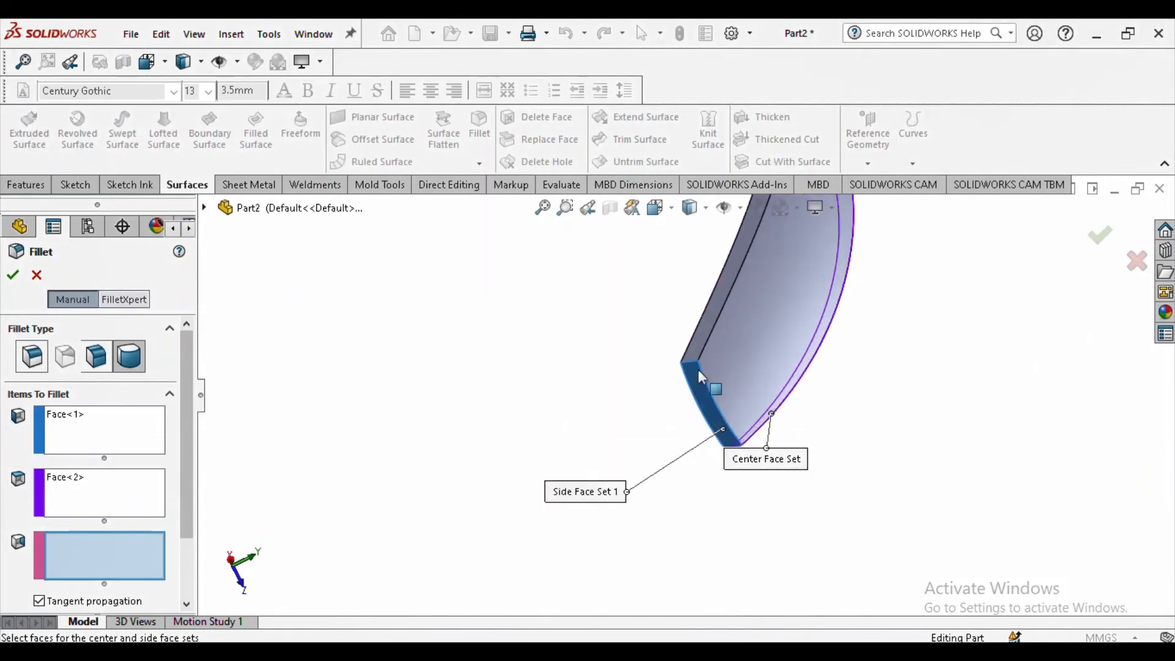
{"action": "left_click", "coordinate": [702, 395]}
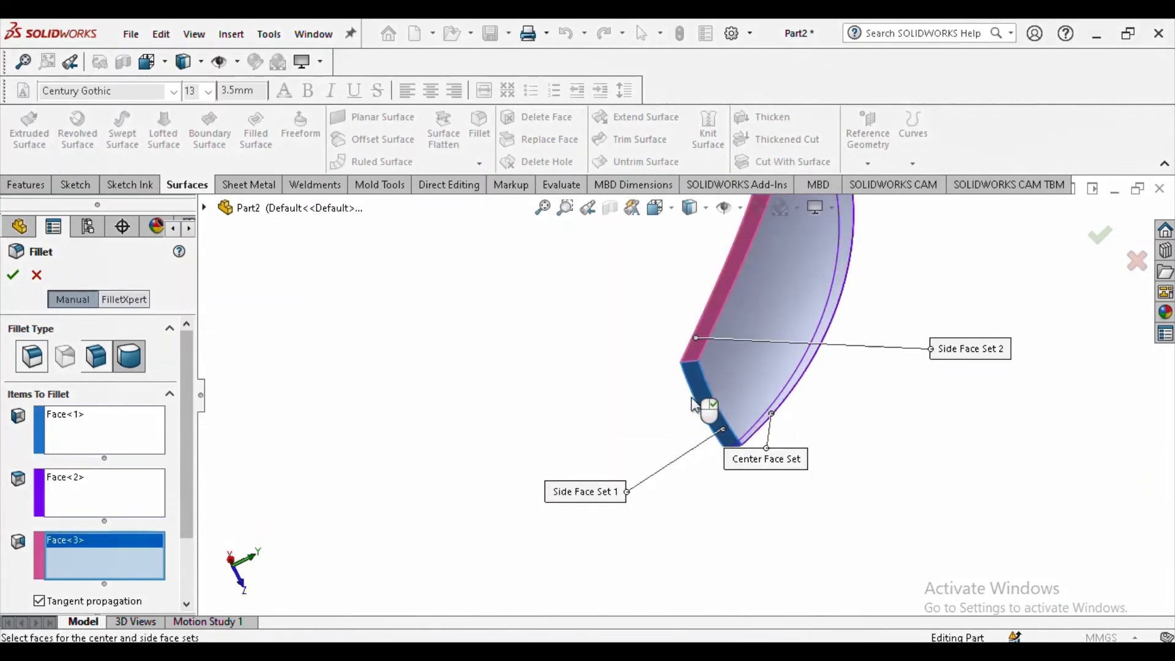
{"action": "middle_click_drag", "start_coordinate": [699, 401], "coordinate": [513, 487]}
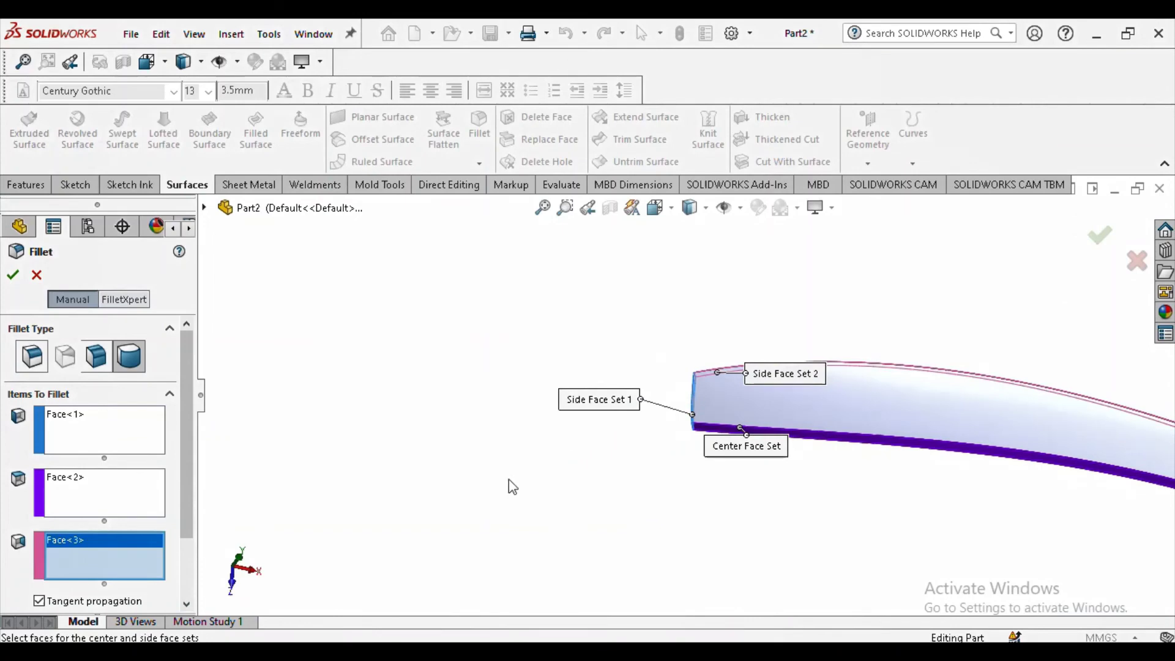
{"action": "left_click", "coordinate": [187, 604]}
{"action": "left_click", "coordinate": [187, 604]}
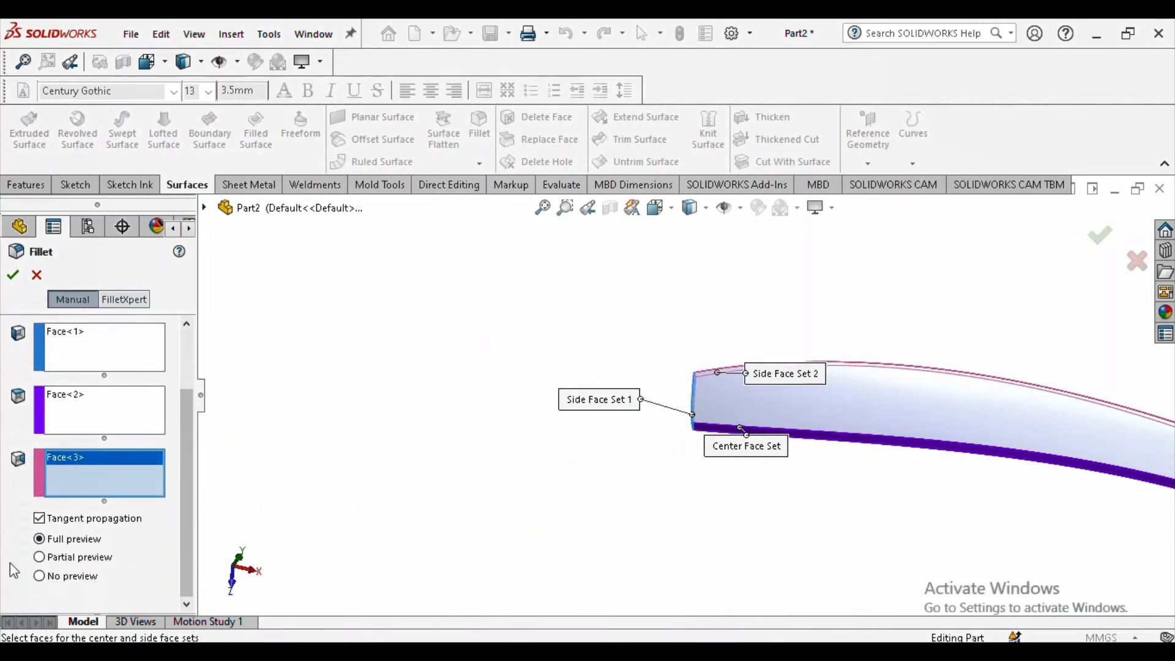
{"action": "scroll", "coordinate": [713, 459], "scroll_direction": "down", "scroll_amount": 1}
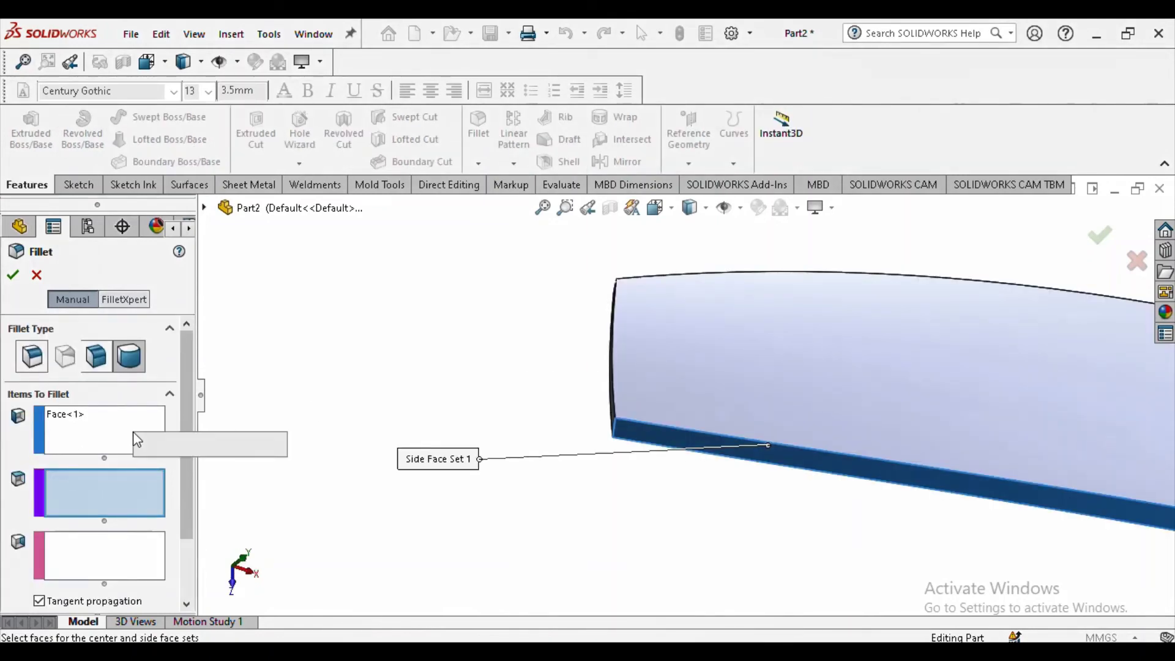
Step: Clear side face set 1 of the full round fillet and assign one long side face of the handle to it
{"action": "right_click", "coordinate": [133, 432]}
{"action": "left_click", "coordinate": [233, 446]}
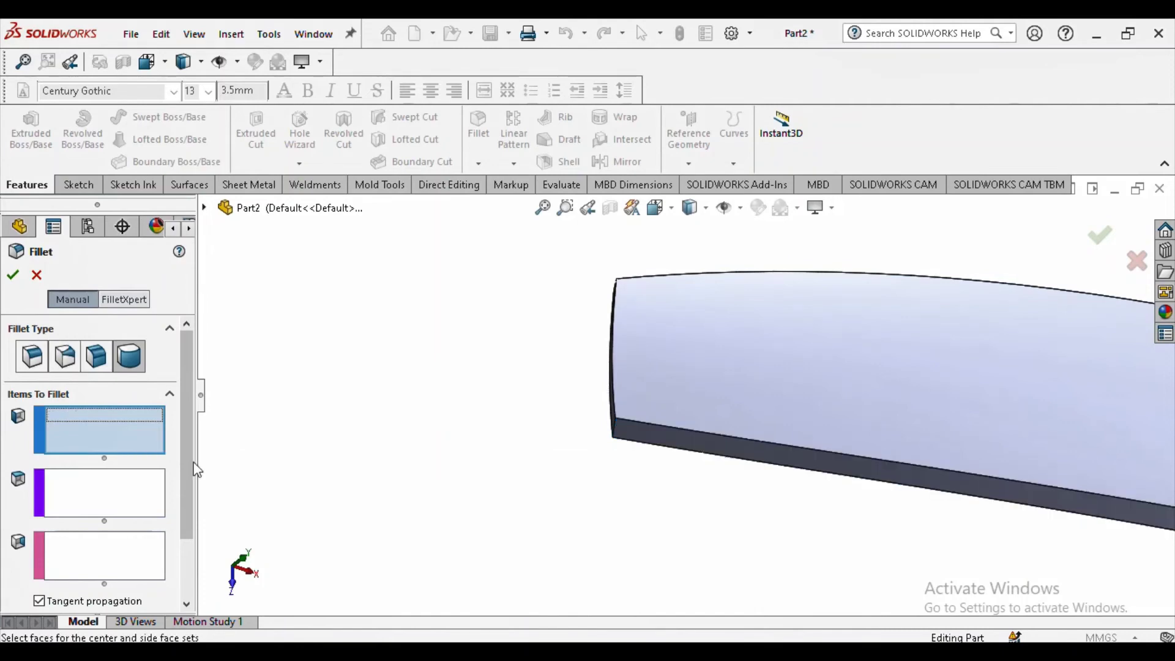
{"action": "scroll", "coordinate": [717, 438], "scroll_direction": "down", "scroll_amount": 1}
{"action": "left_click", "coordinate": [711, 445]}
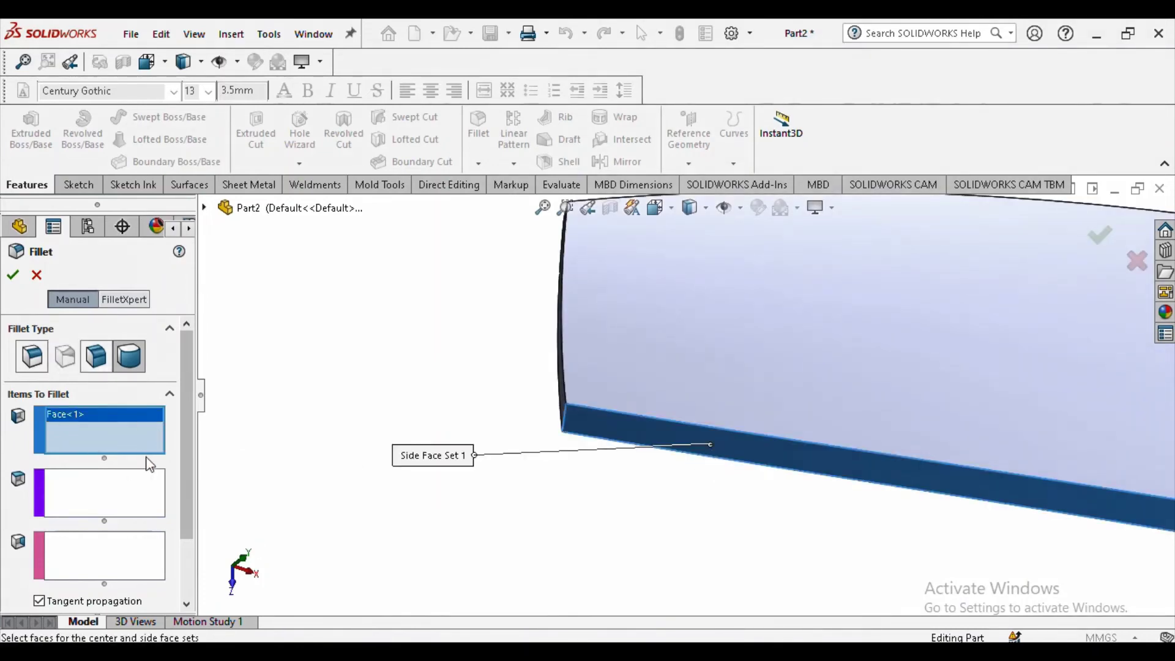
{"action": "left_click", "coordinate": [112, 503]}
Step: Assign the handle's end face as center face set and the opposite long side face as side face set 2, then create the fillet
{"action": "scroll", "coordinate": [517, 387], "scroll_direction": "up", "scroll_amount": 8}
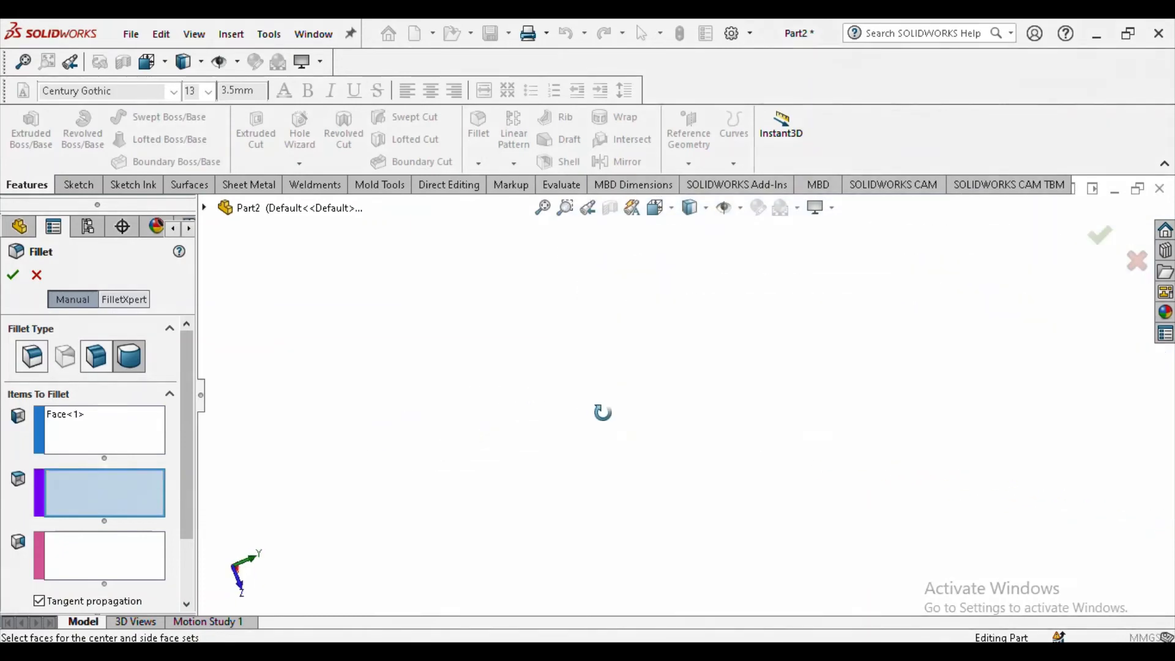
{"action": "scroll", "coordinate": [768, 451], "scroll_direction": "down", "scroll_amount": 5}
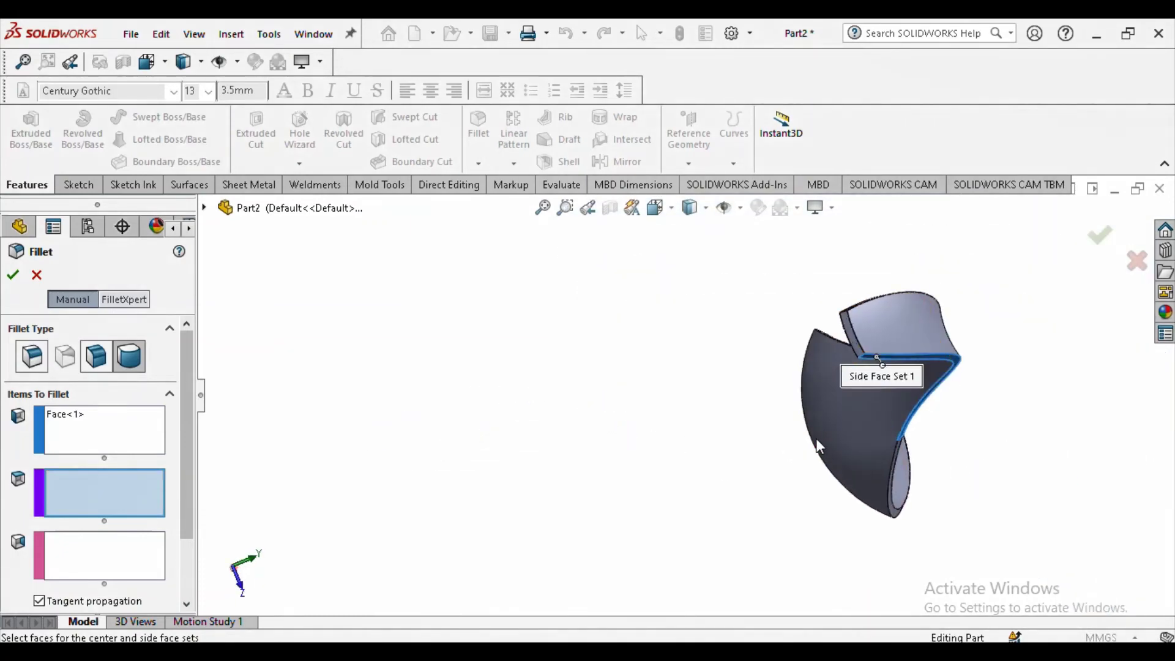
{"action": "middle_click_drag", "start_coordinate": [818, 448], "coordinate": [830, 391]}
{"action": "scroll", "coordinate": [829, 374], "scroll_direction": "down", "scroll_amount": 5}
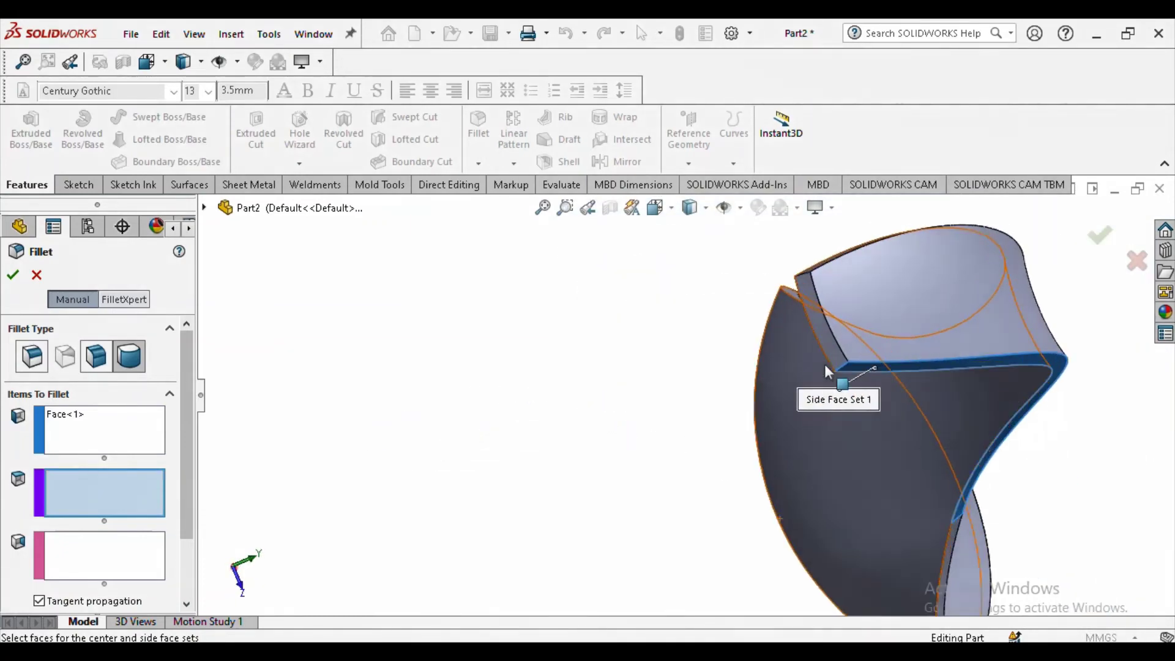
{"action": "left_click", "coordinate": [832, 339]}
{"action": "middle_click_drag", "start_coordinate": [833, 339], "coordinate": [283, 510]}
{"action": "left_click", "coordinate": [48, 558]}
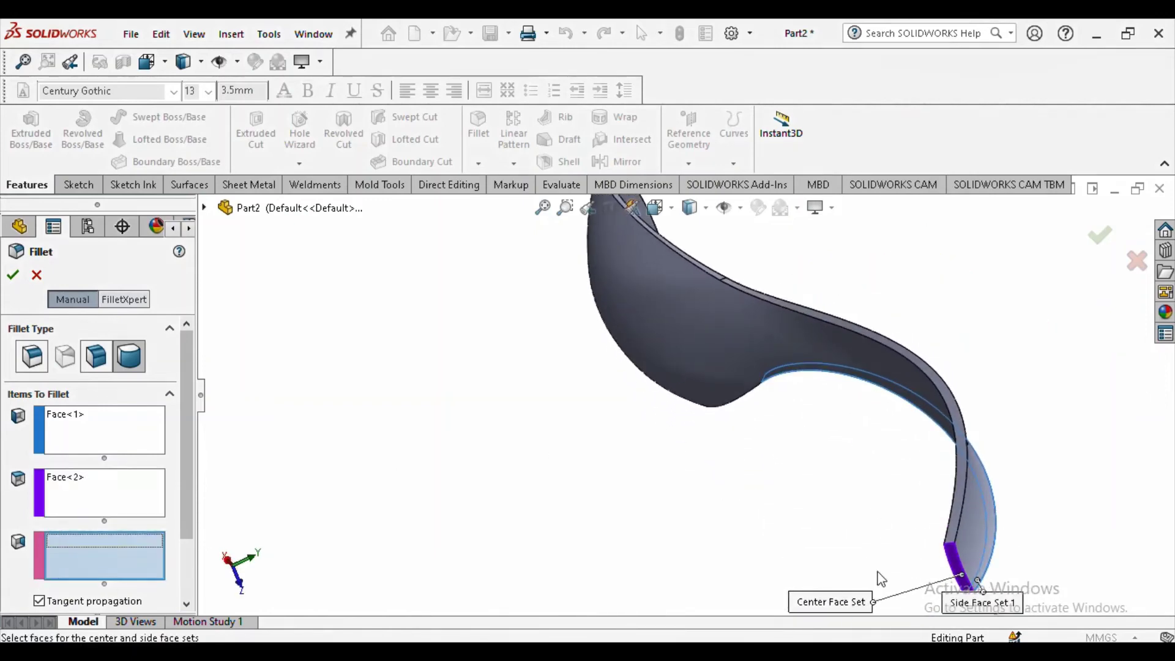
{"action": "left_click", "coordinate": [960, 521]}
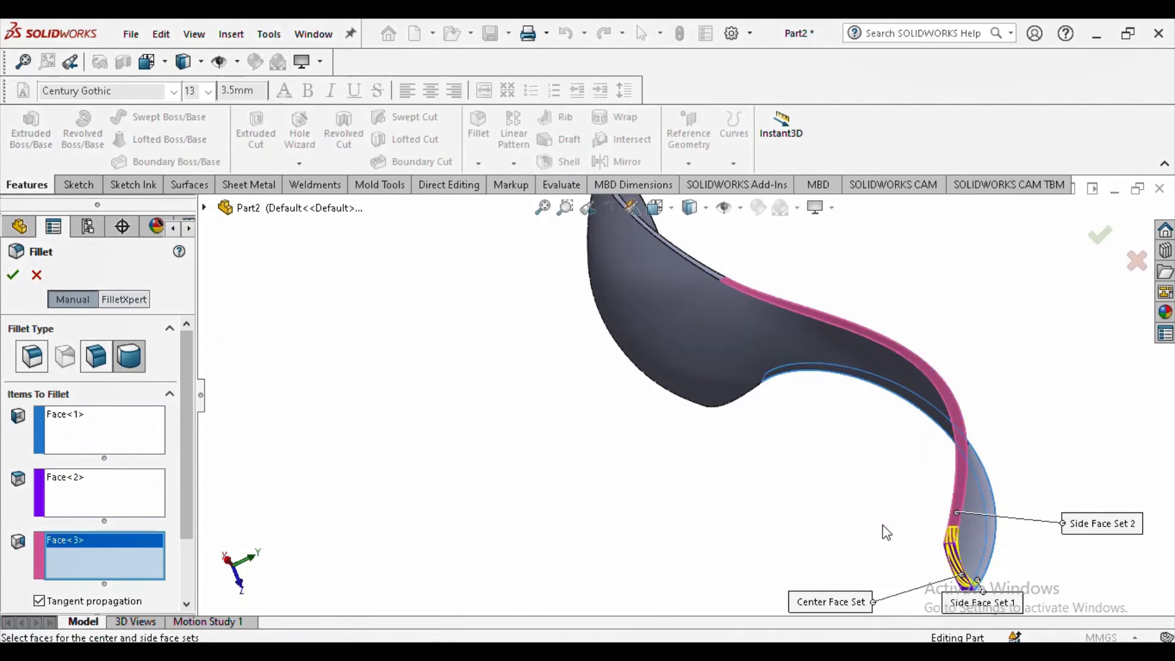
{"action": "scroll", "coordinate": [883, 532], "scroll_direction": "up", "scroll_amount": 3}
{"action": "middle_click_drag", "start_coordinate": [884, 532], "coordinate": [622, 501]}
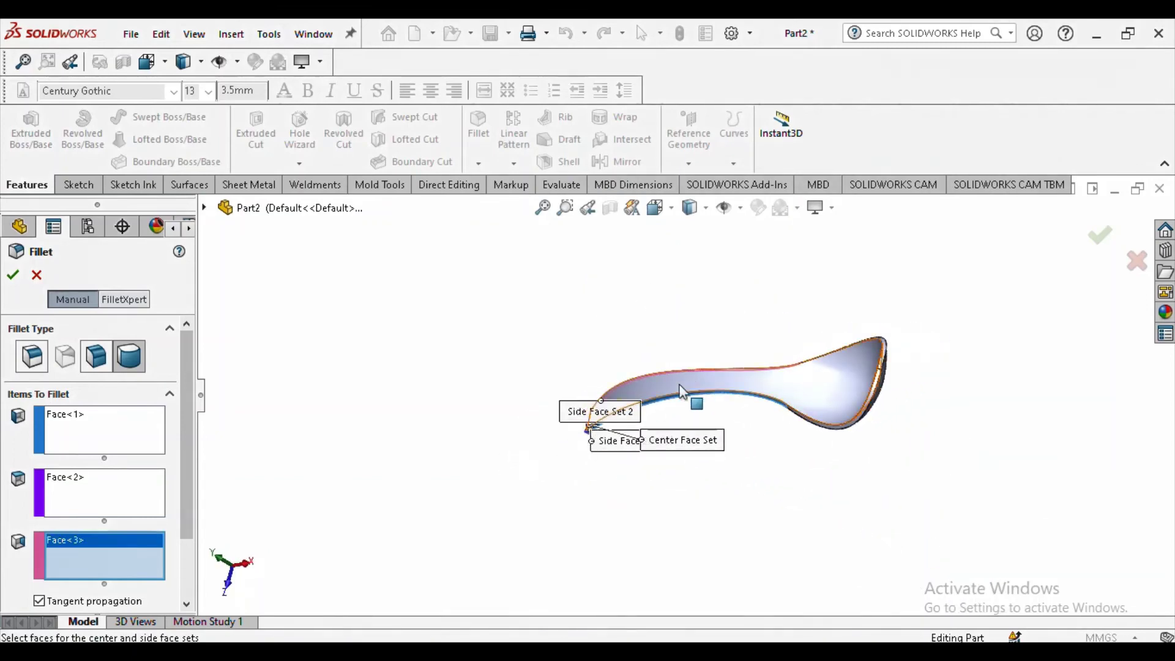
{"action": "scroll", "coordinate": [520, 429], "scroll_direction": "down", "scroll_amount": 5}
{"action": "middle_click_drag", "start_coordinate": [782, 493], "coordinate": [497, 319]}
{"action": "scroll", "coordinate": [859, 426], "scroll_direction": "up", "scroll_amount": 3}
{"action": "scroll", "coordinate": [556, 375], "scroll_direction": "down", "scroll_amount": 4}
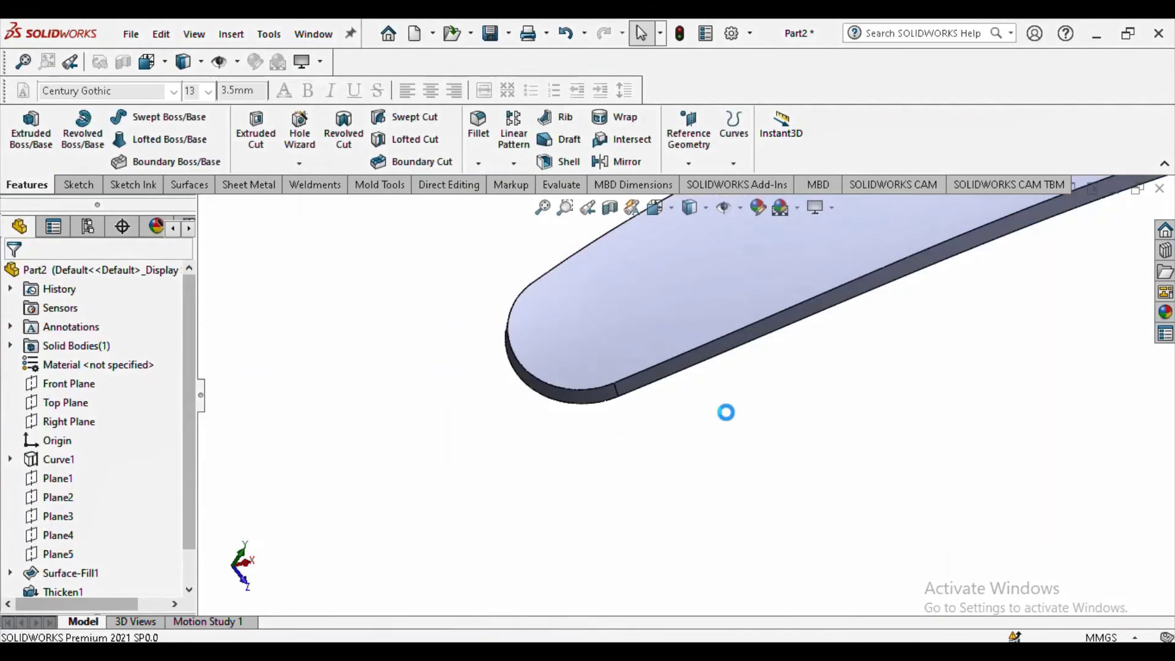
Step: Start a constant size fillet with a symmetric radius of 0.75 mm
{"action": "scroll", "coordinate": [710, 409], "scroll_direction": "up", "scroll_amount": 5}
{"action": "middle_click_drag", "start_coordinate": [837, 373], "coordinate": [829, 420]}
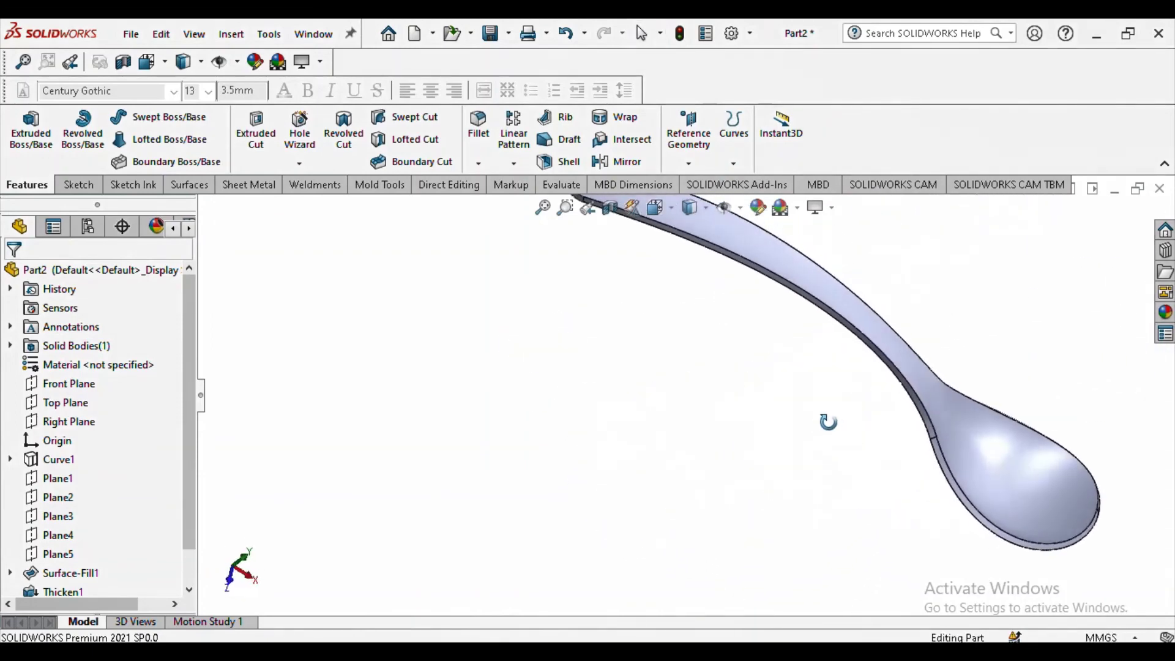
{"action": "scroll", "coordinate": [814, 289], "scroll_direction": "down", "scroll_amount": 3}
{"action": "scroll", "coordinate": [773, 399], "scroll_direction": "up", "scroll_amount": 2}
{"action": "scroll", "coordinate": [772, 399], "scroll_direction": "up", "scroll_amount": 3}
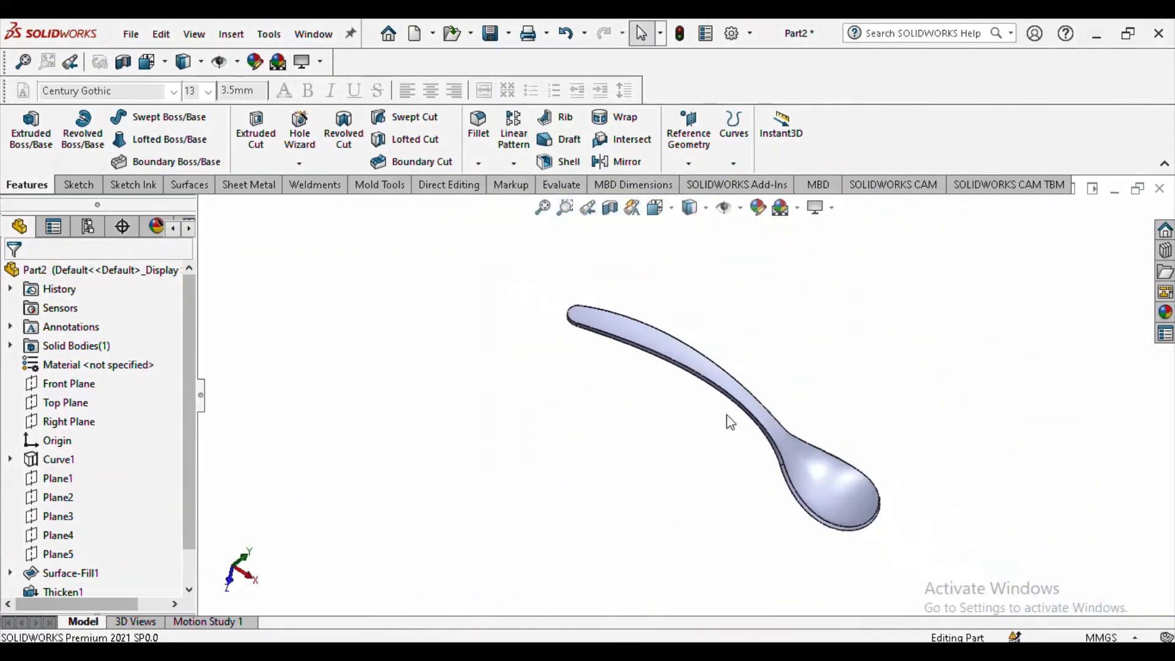
{"action": "mouse_move", "coordinate": [710, 437]}
{"action": "middle_mouse_down"}
{"action": "mouse_move", "coordinate": [761, 441]}
{"action": "mouse_move", "coordinate": [692, 475]}
{"action": "mouse_move", "coordinate": [696, 433]}
{"action": "middle_mouse_up"}
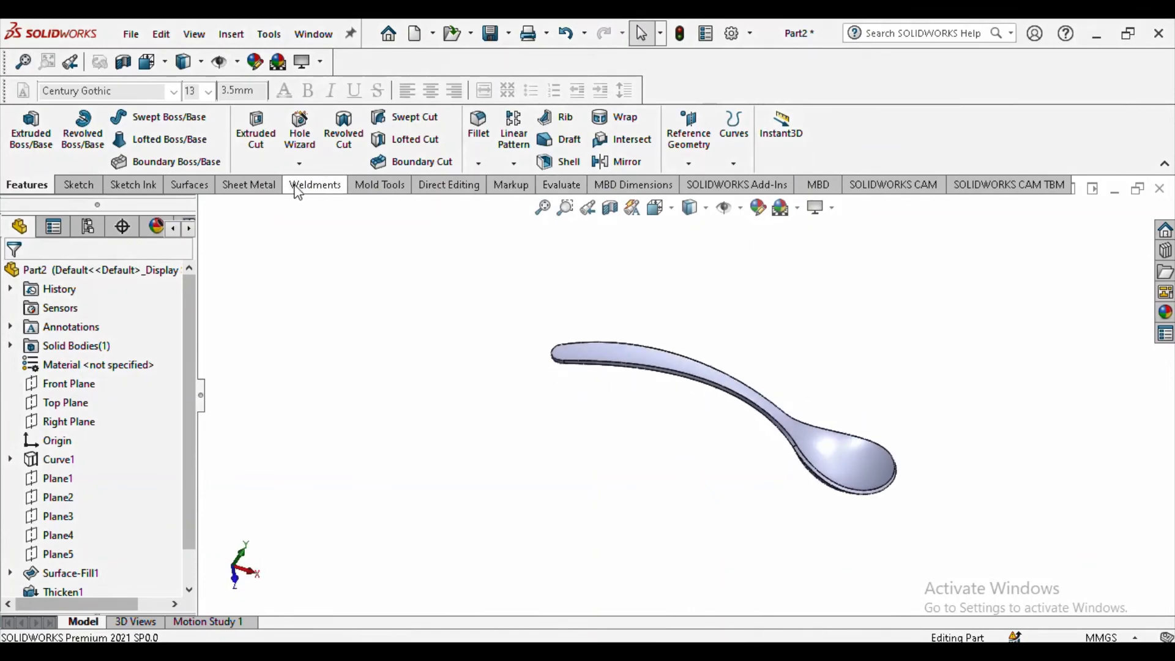
{"action": "left_click", "coordinate": [479, 163]}
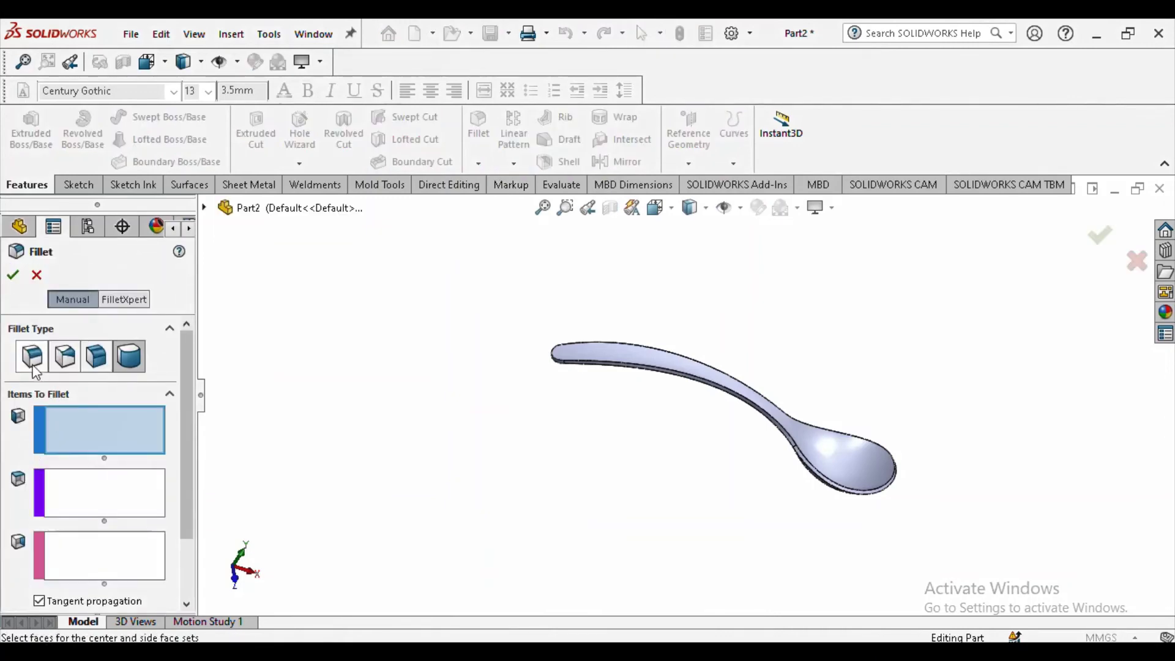
{"action": "left_click", "coordinate": [33, 367]}
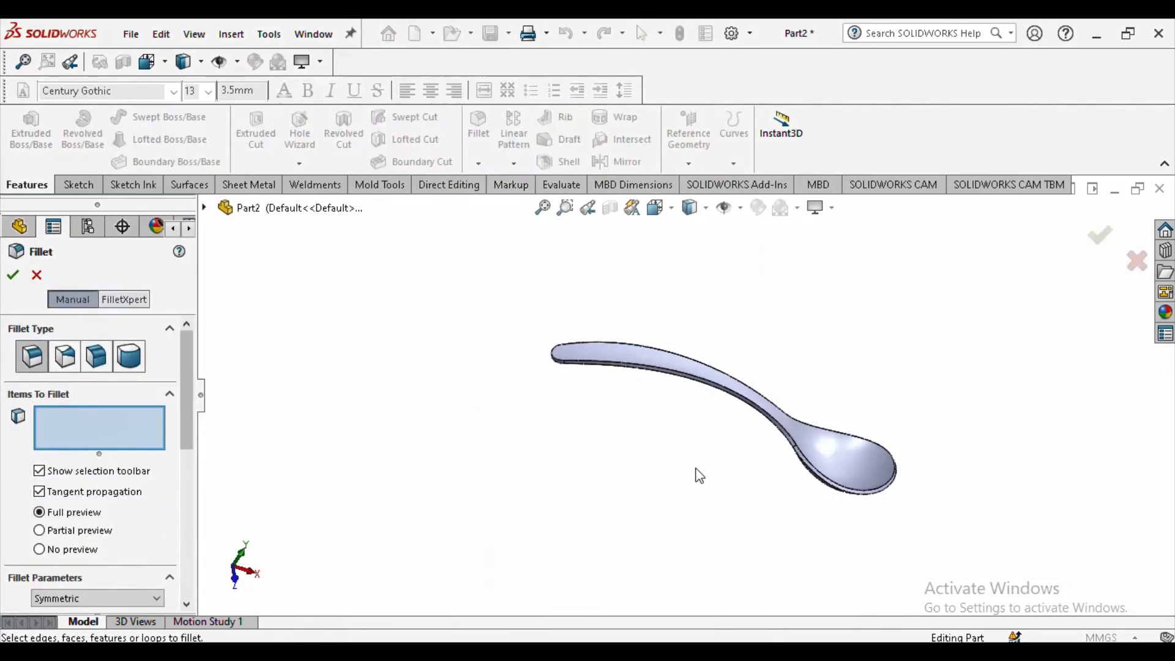
{"action": "scroll", "coordinate": [186, 599], "scroll_direction": "down", "scroll_amount": 3}
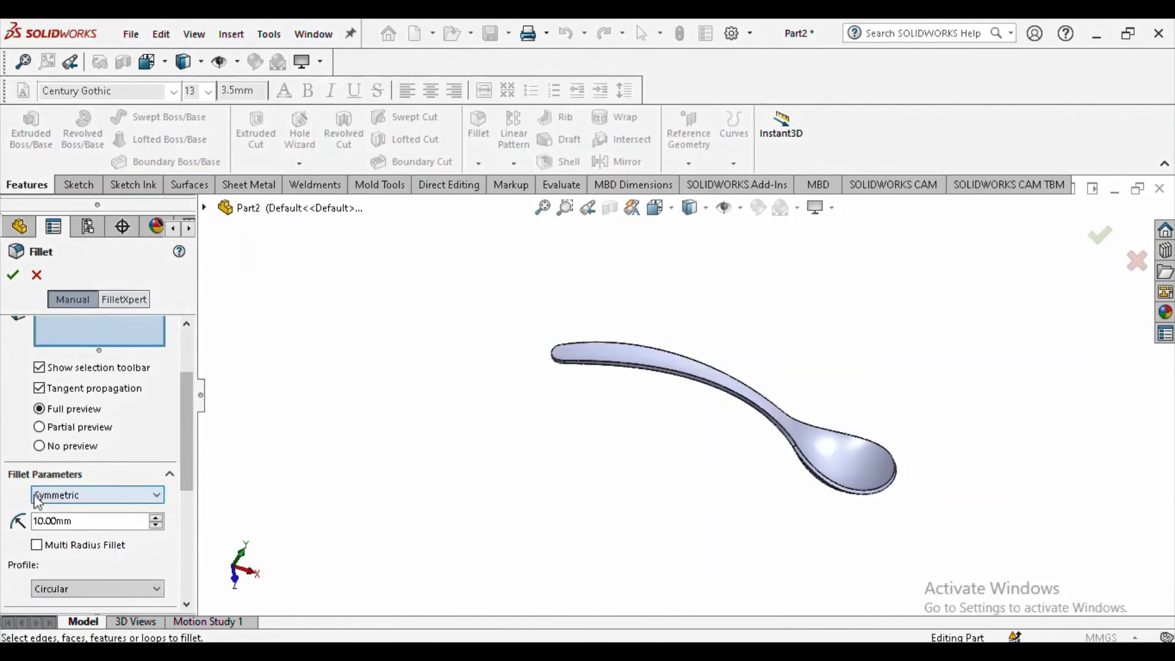
{"action": "type", "text": "0.75"}
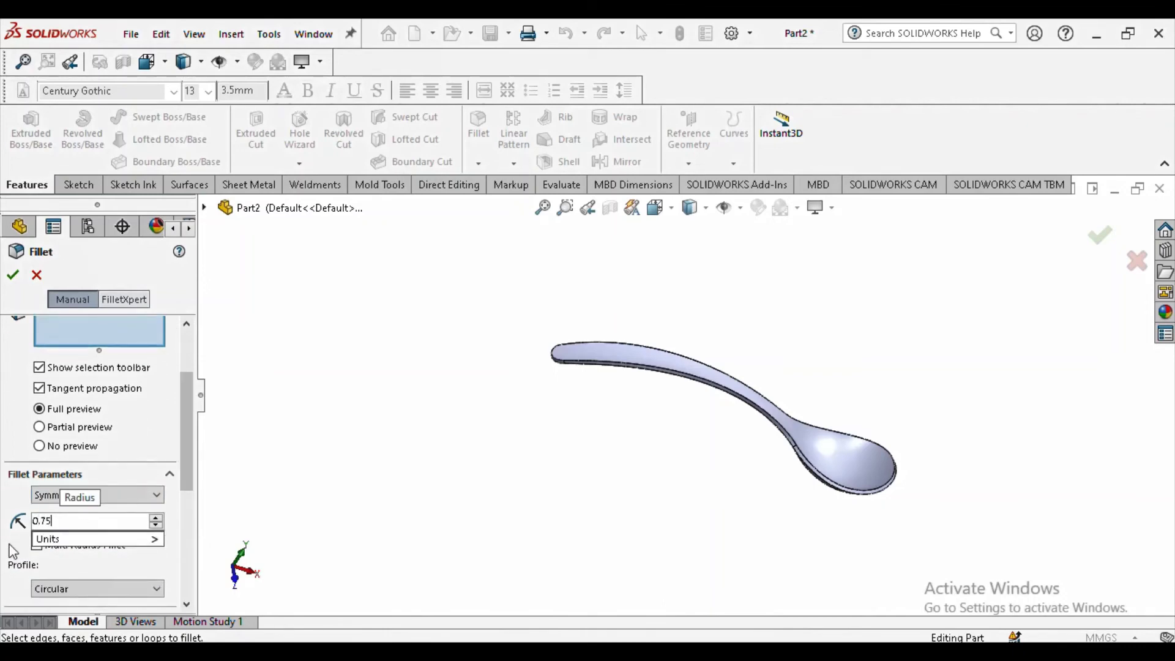
{"action": "key", "text": "Return"}
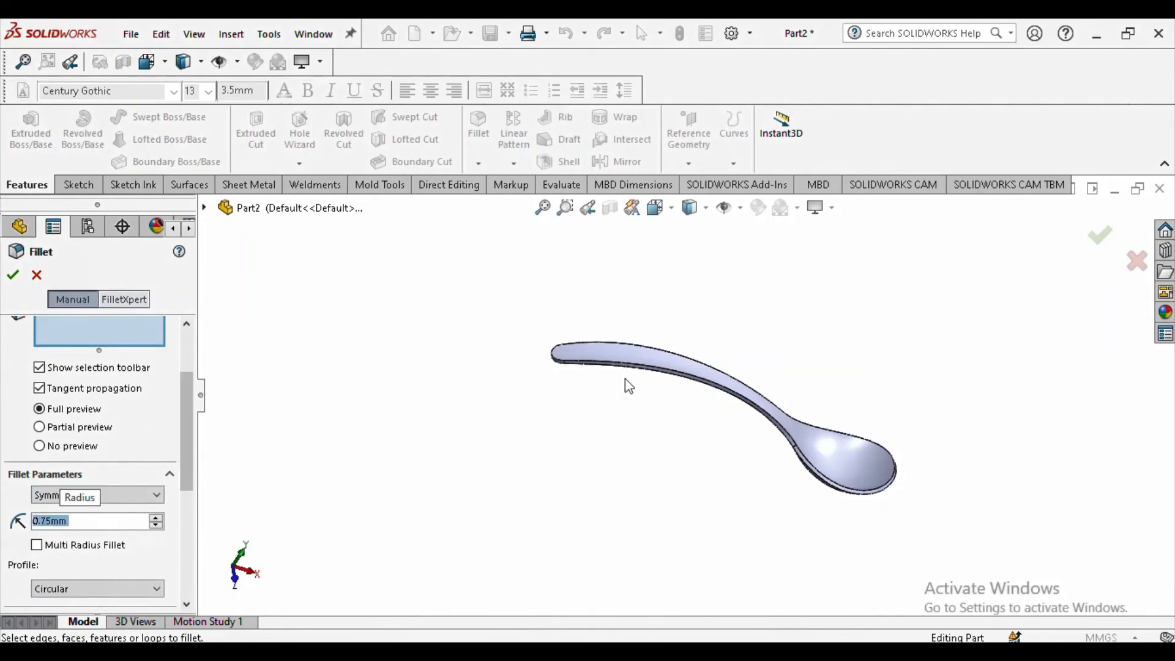
Step: Apply the fillet to both long rim edges along the spoon's side, with tangent propagation around the whole outline
{"action": "scroll", "coordinate": [627, 377], "scroll_direction": "down", "scroll_amount": 5}
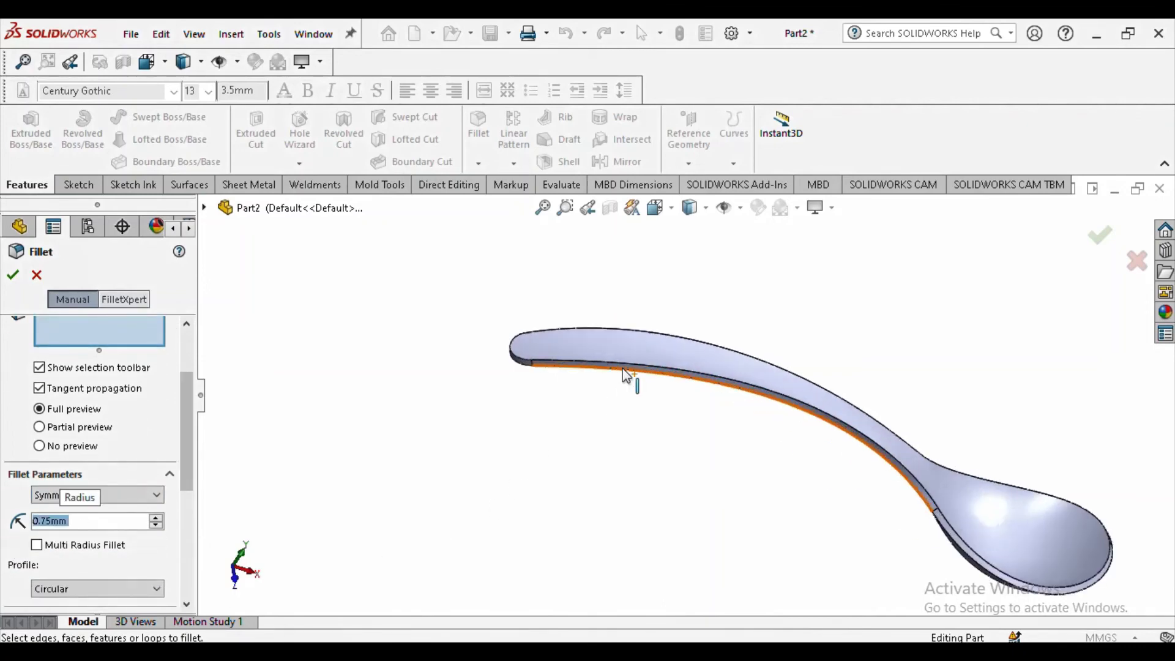
{"action": "left_click", "coordinate": [683, 374]}
{"action": "left_click", "coordinate": [684, 375]}
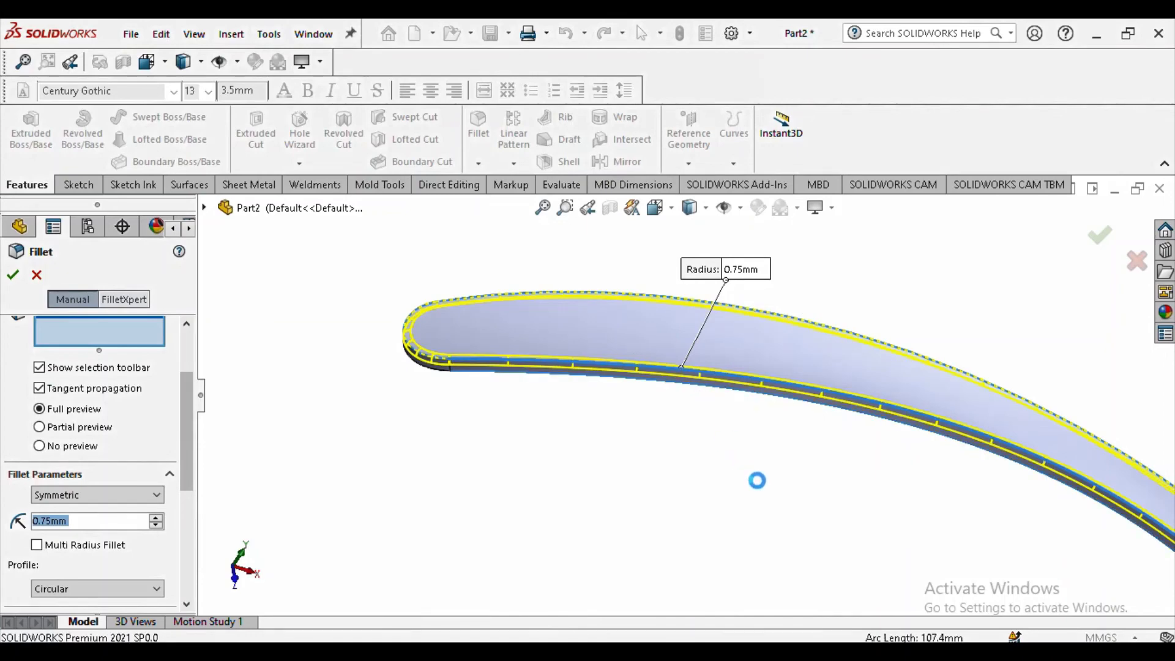
{"action": "scroll", "coordinate": [822, 490], "scroll_direction": "up", "scroll_amount": 3}
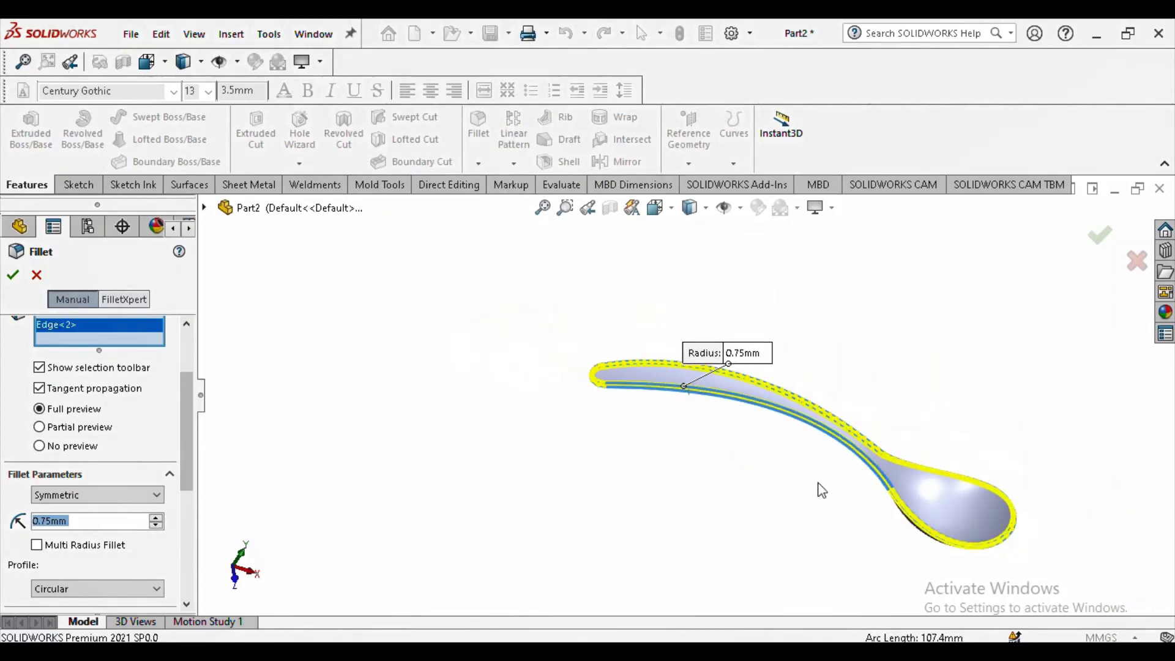
{"action": "middle_click_drag", "start_coordinate": [681, 546], "coordinate": [642, 560]}
{"action": "left_click", "coordinate": [13, 276]}
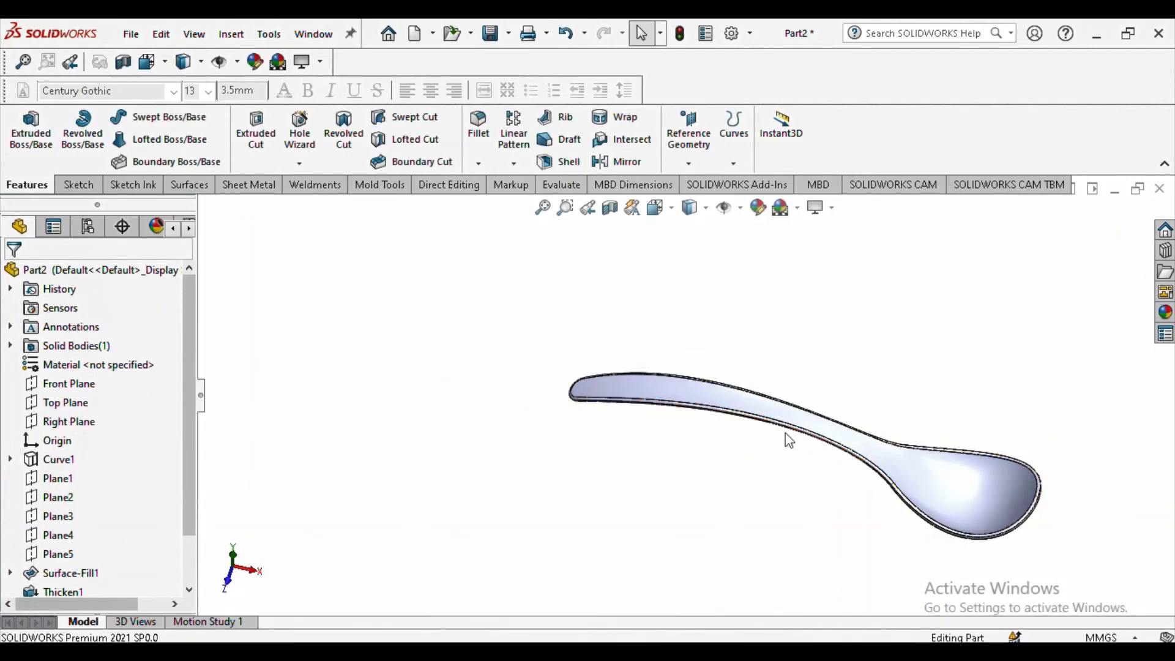
Step: Select the filleted spoon body for Move/Copy Body and set its rotation about the Z axis to 6.80 degrees
{"action": "scroll", "coordinate": [788, 436], "scroll_direction": "down", "scroll_amount": 3}
{"action": "middle_click_drag", "start_coordinate": [788, 435], "coordinate": [743, 393]}
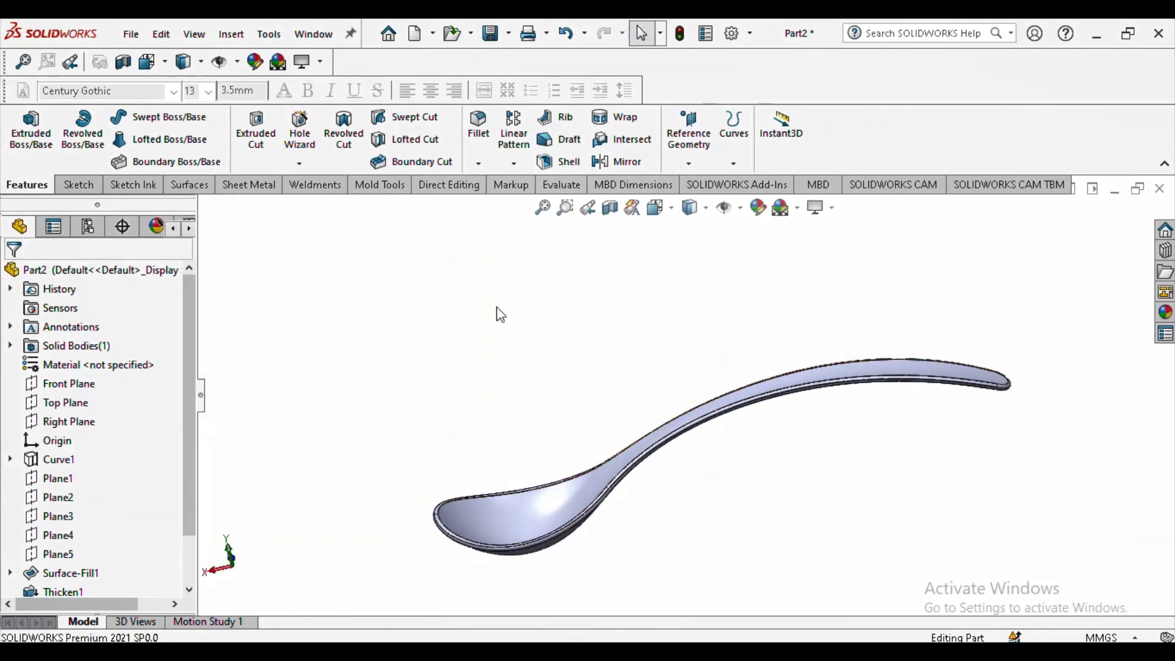
{"action": "left_click", "coordinate": [469, 186]}
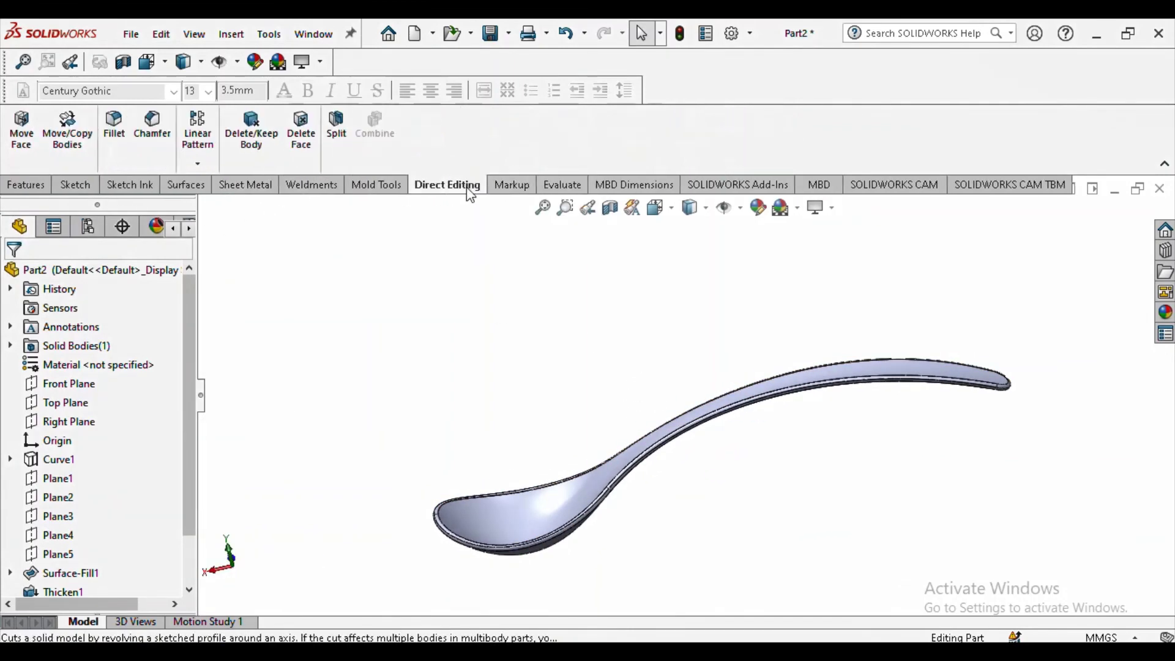
{"action": "left_click", "coordinate": [73, 135]}
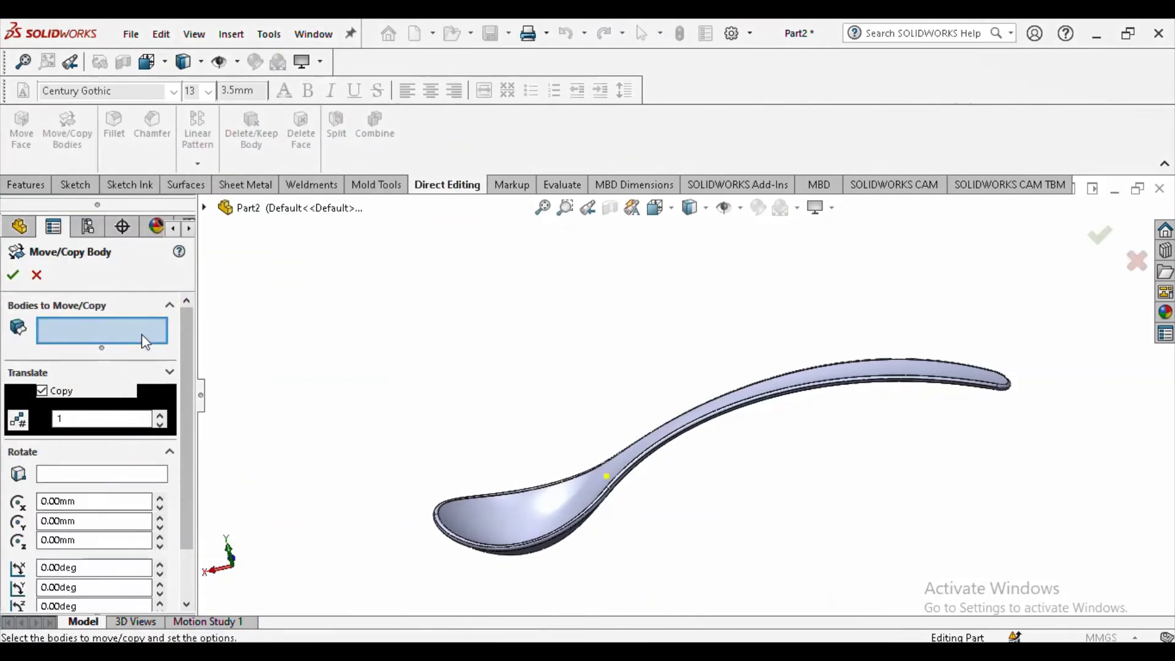
{"action": "left_click", "coordinate": [552, 520]}
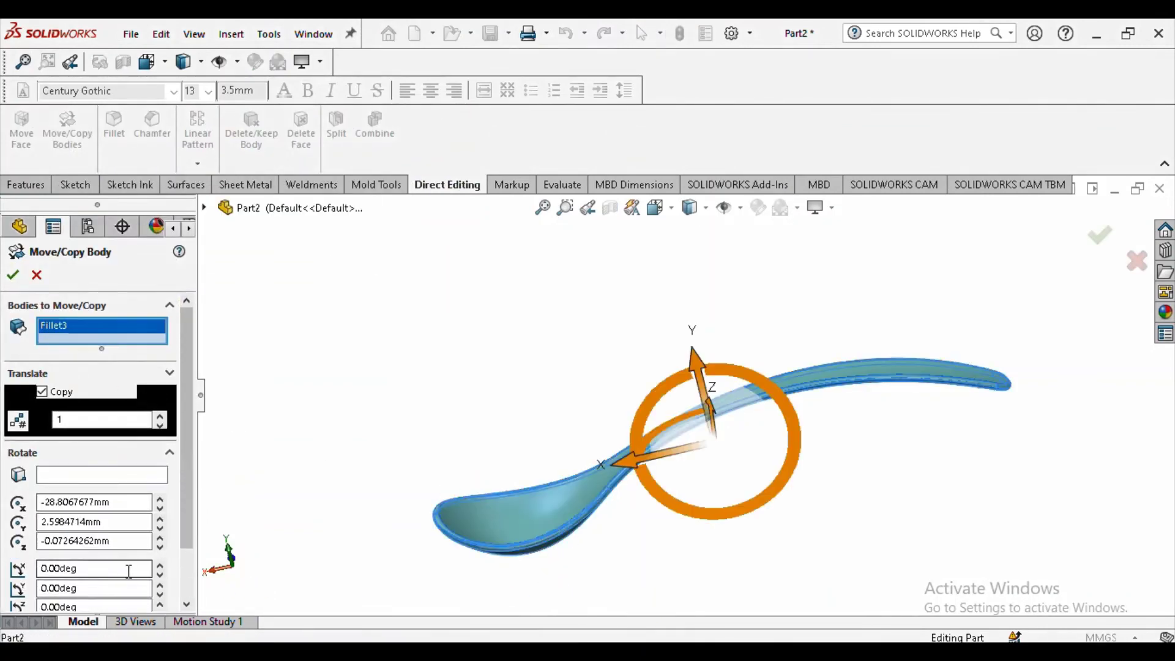
{"action": "scroll", "coordinate": [141, 564], "scroll_direction": "down", "scroll_amount": 2}
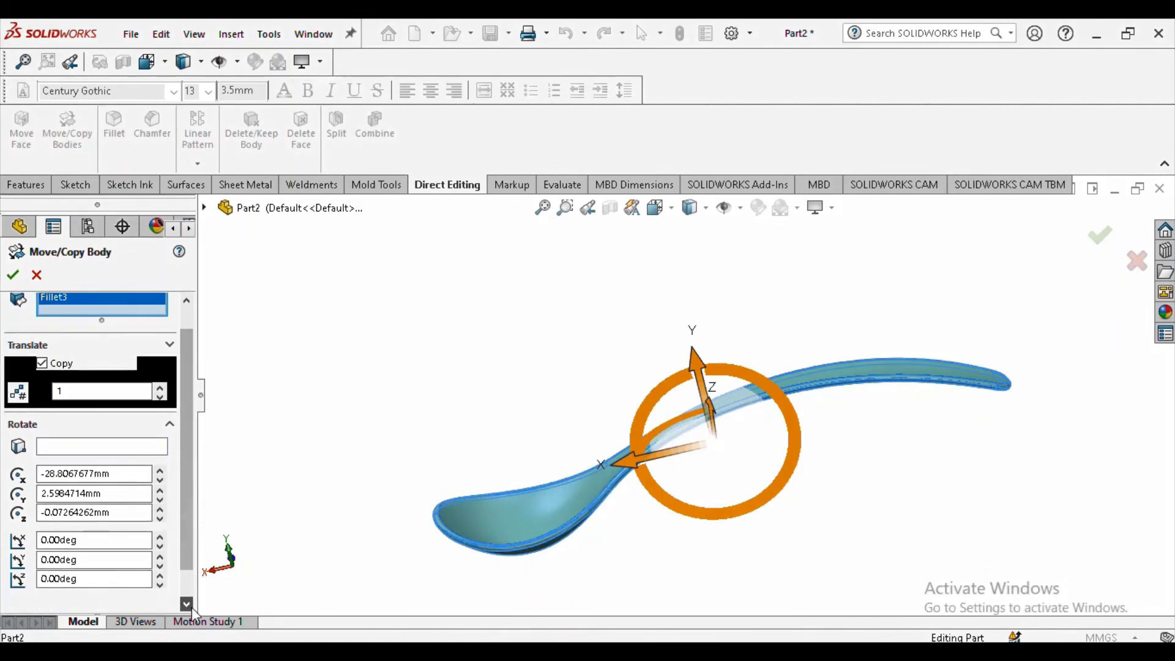
{"action": "double_click", "coordinate": [74, 543]}
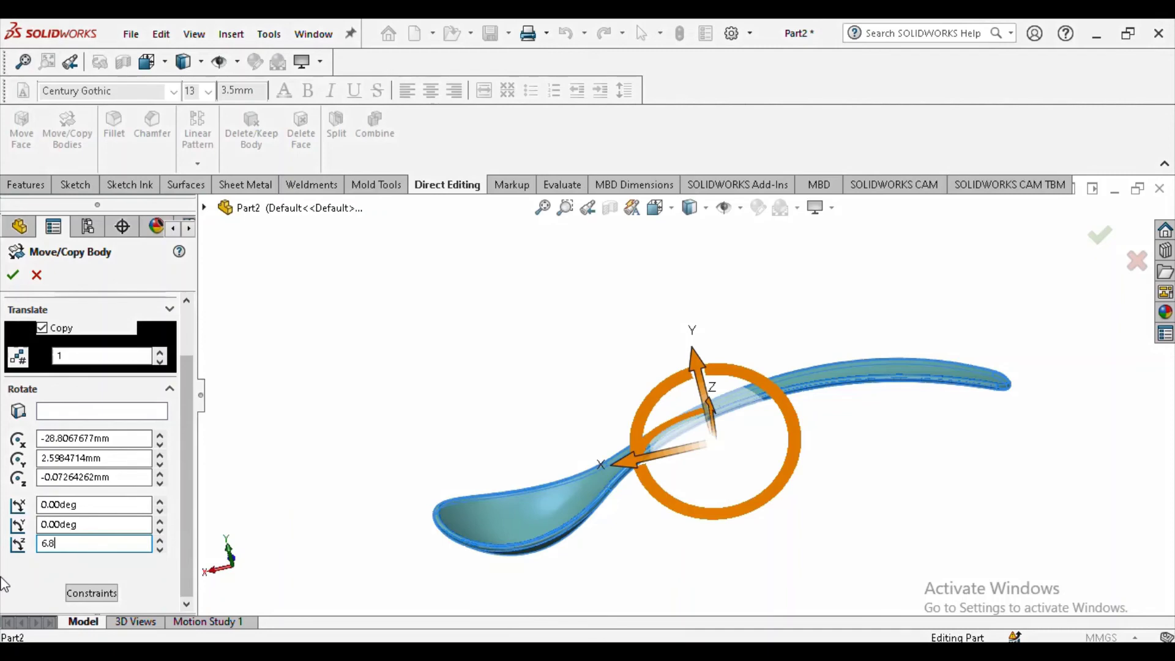
{"action": "key", "text": "Return"}
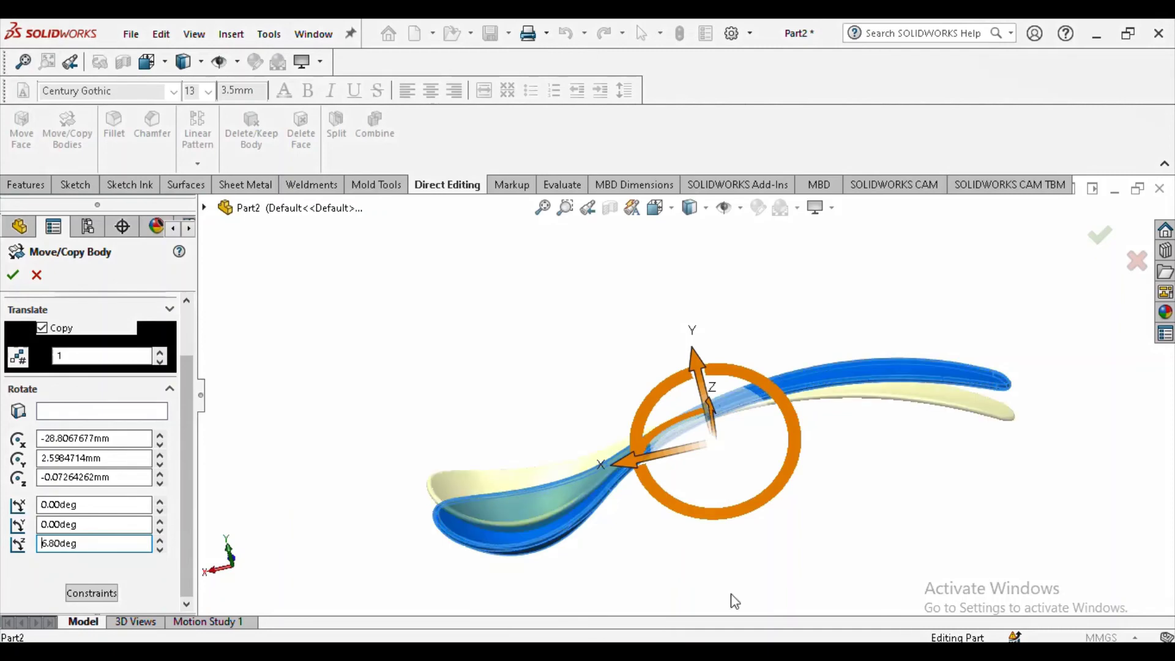